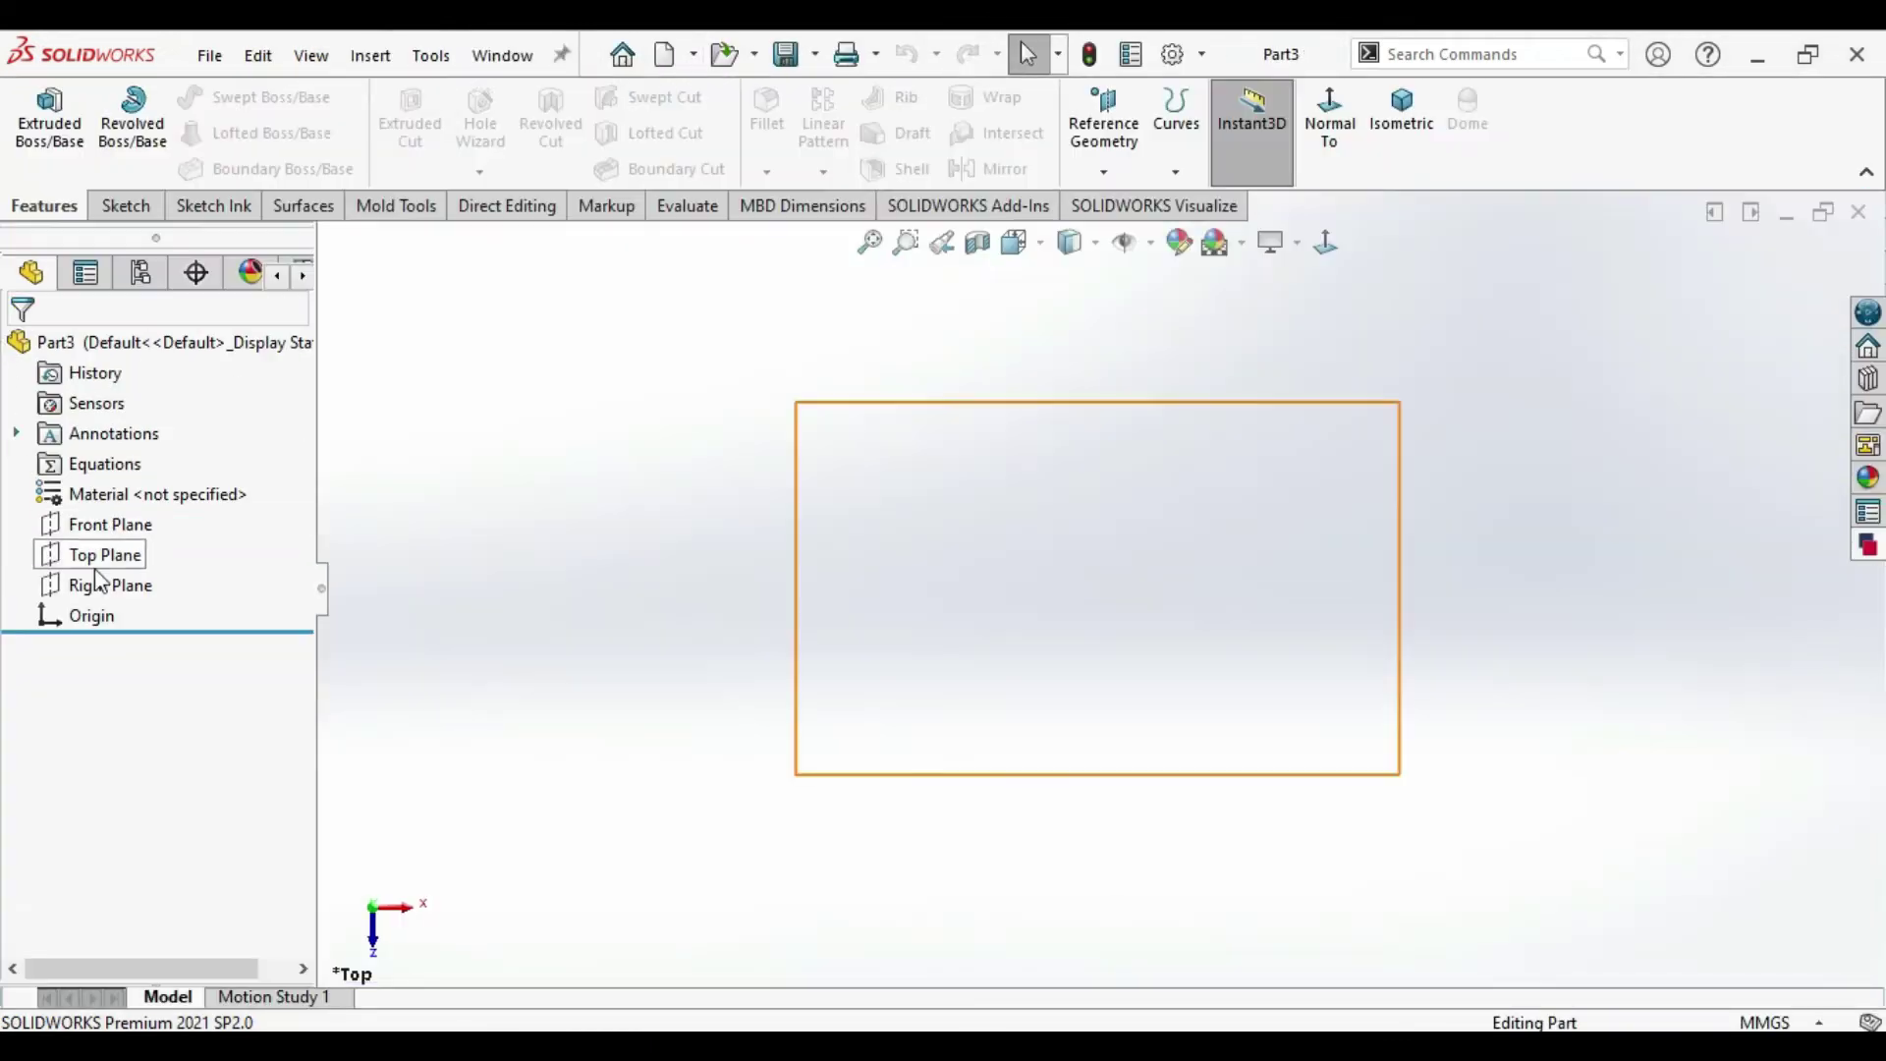
Start a sketch on the Top Plane and draw a horizontal construction line about 114 mm long from the origin
click(102, 555)
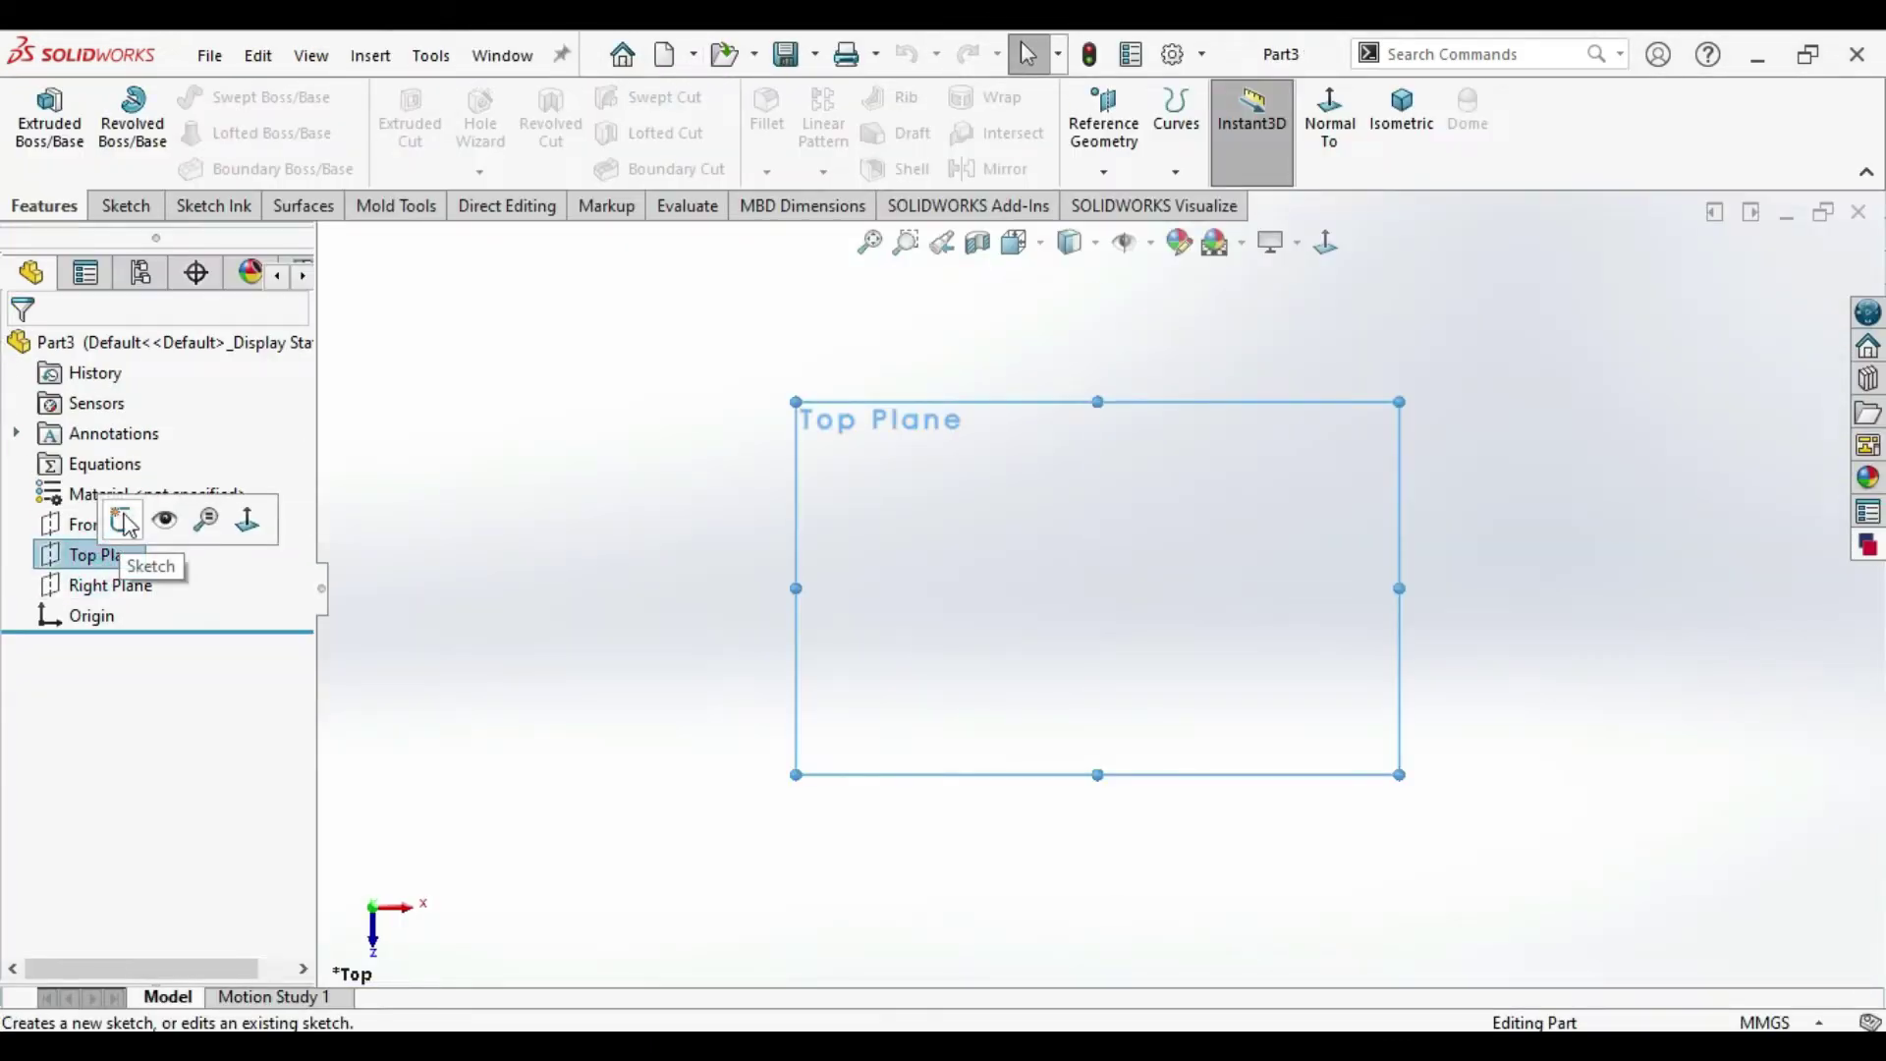
click(123, 530)
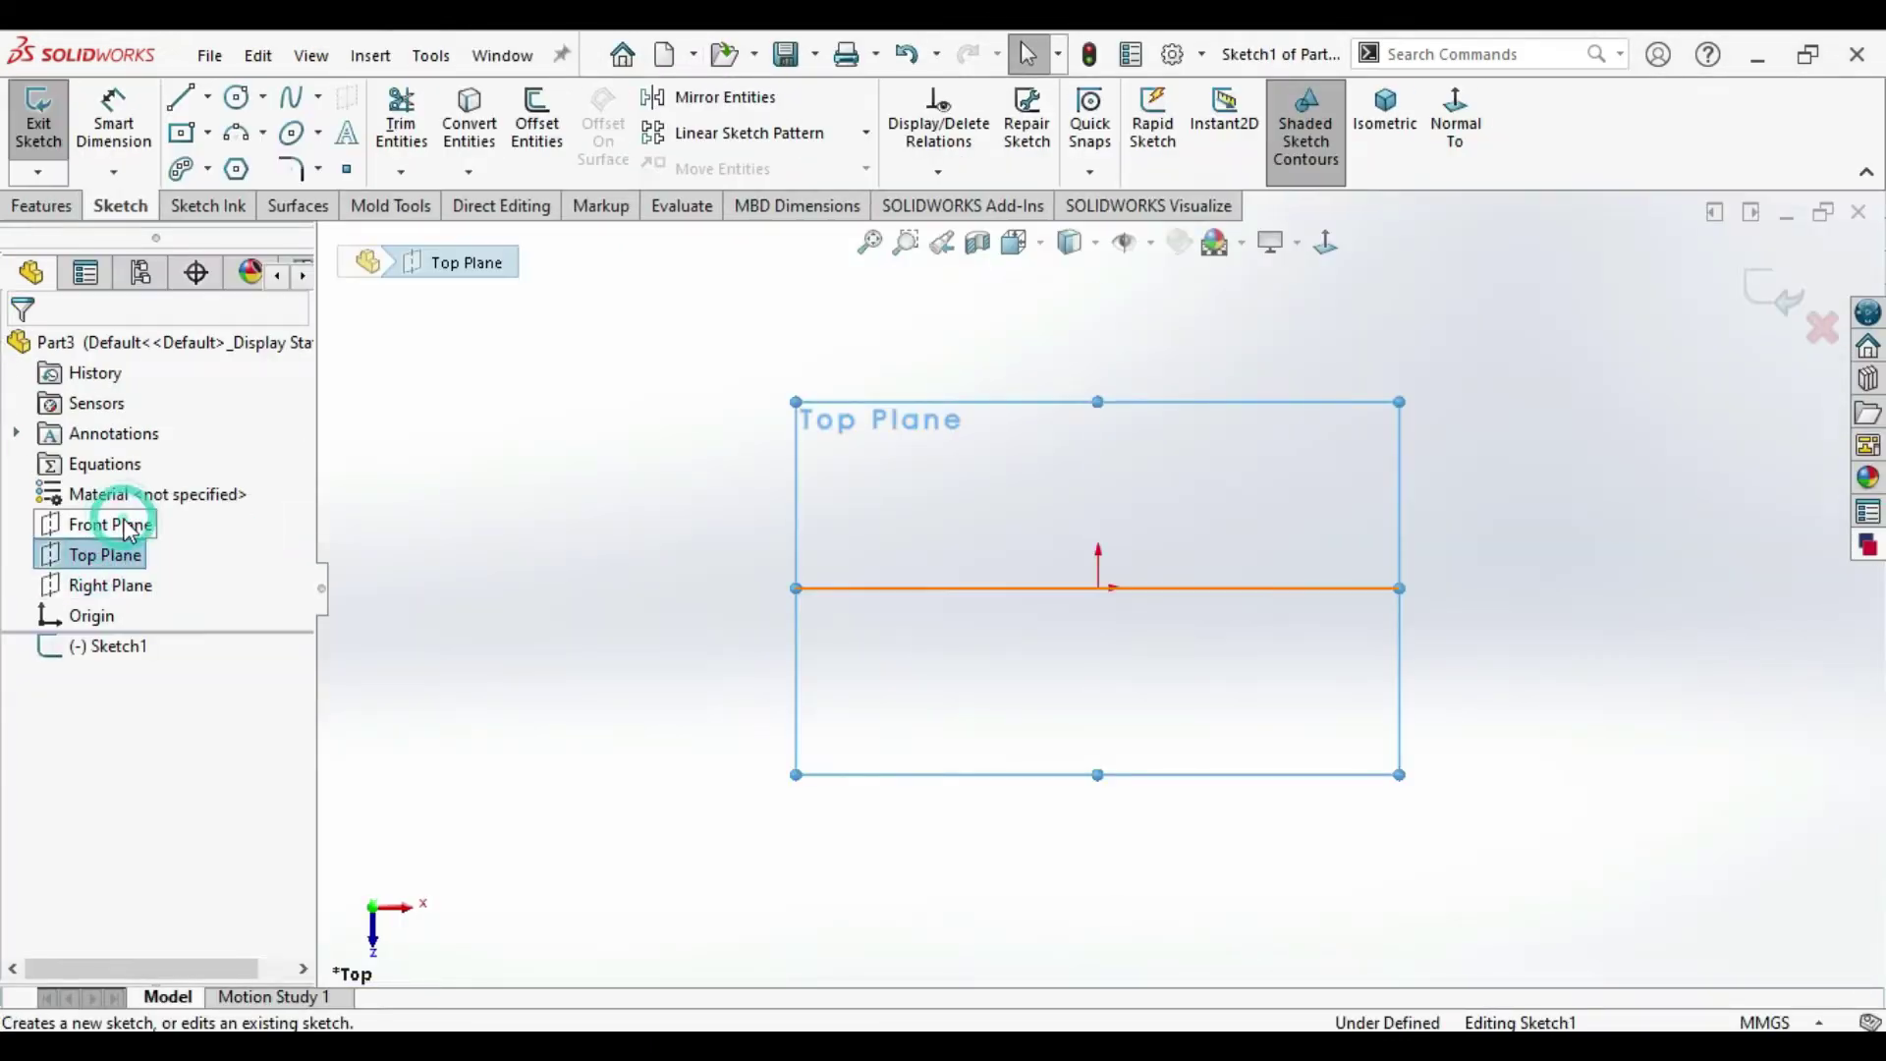
click(179, 98)
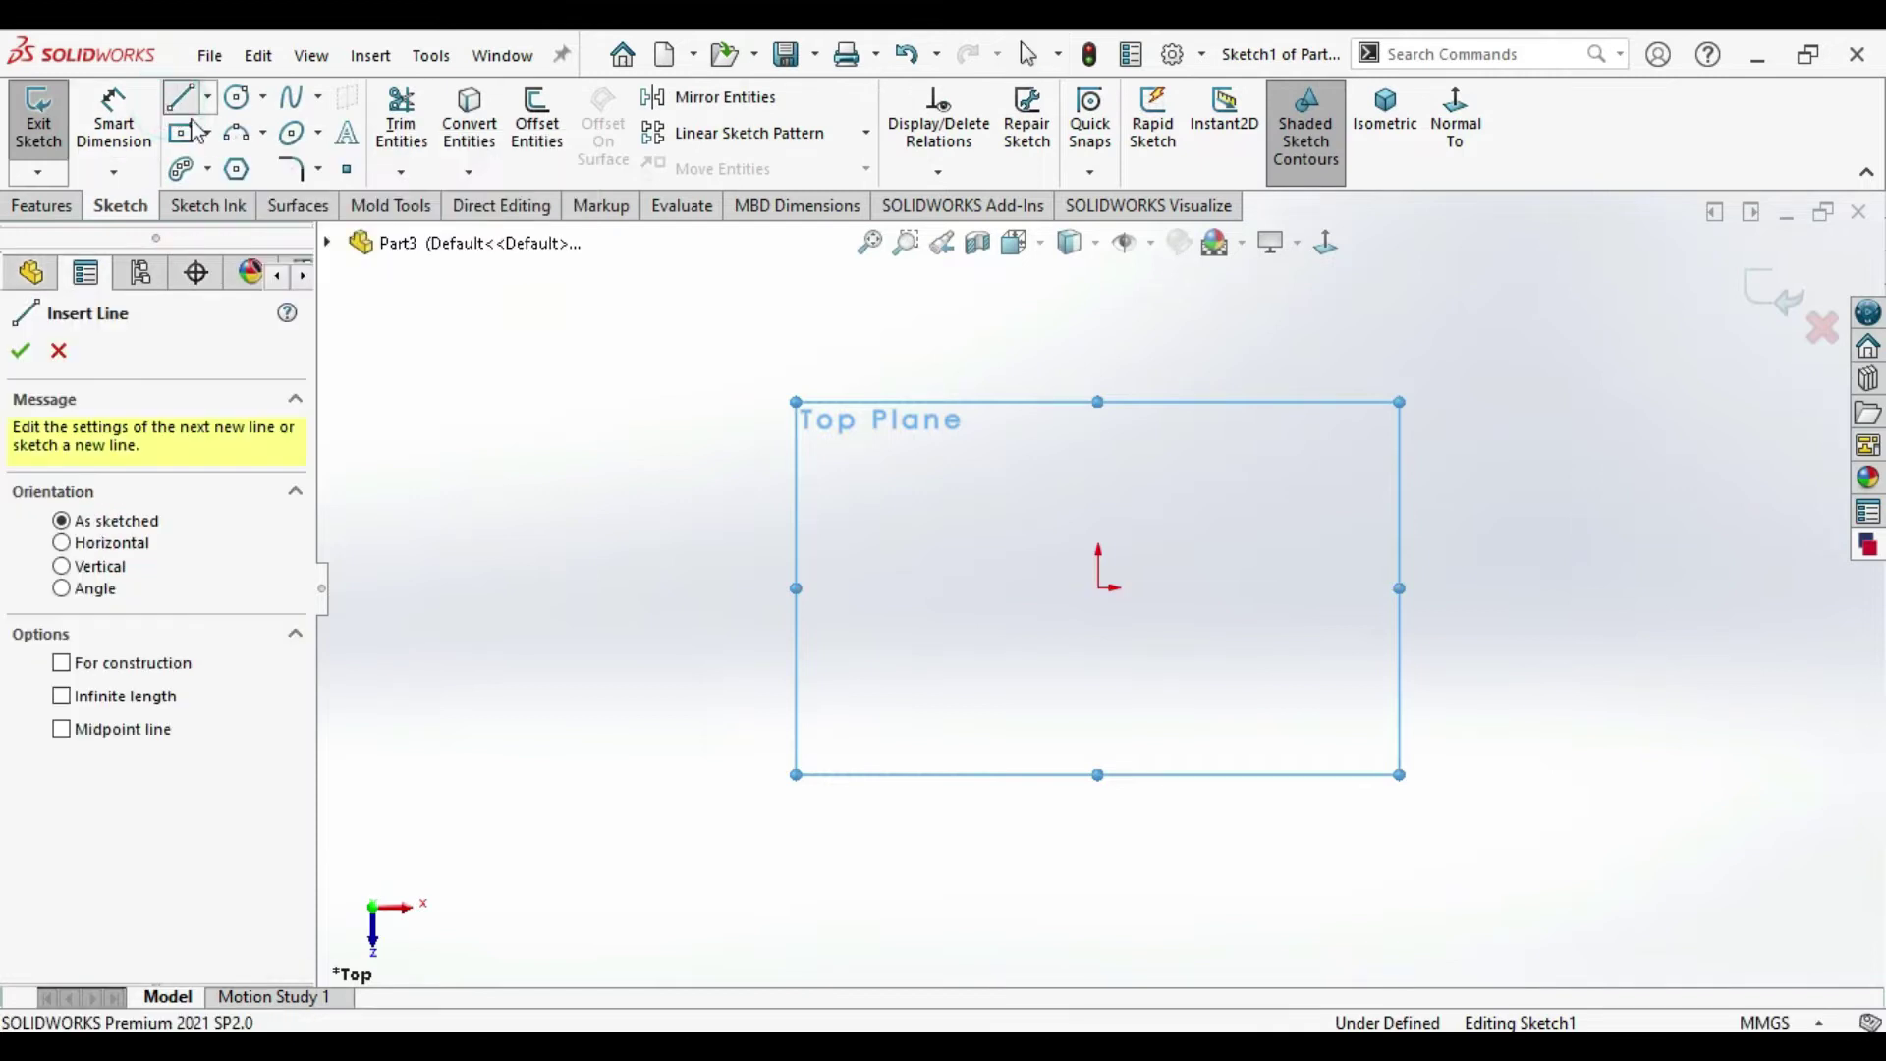
click(1099, 587)
click(1488, 587)
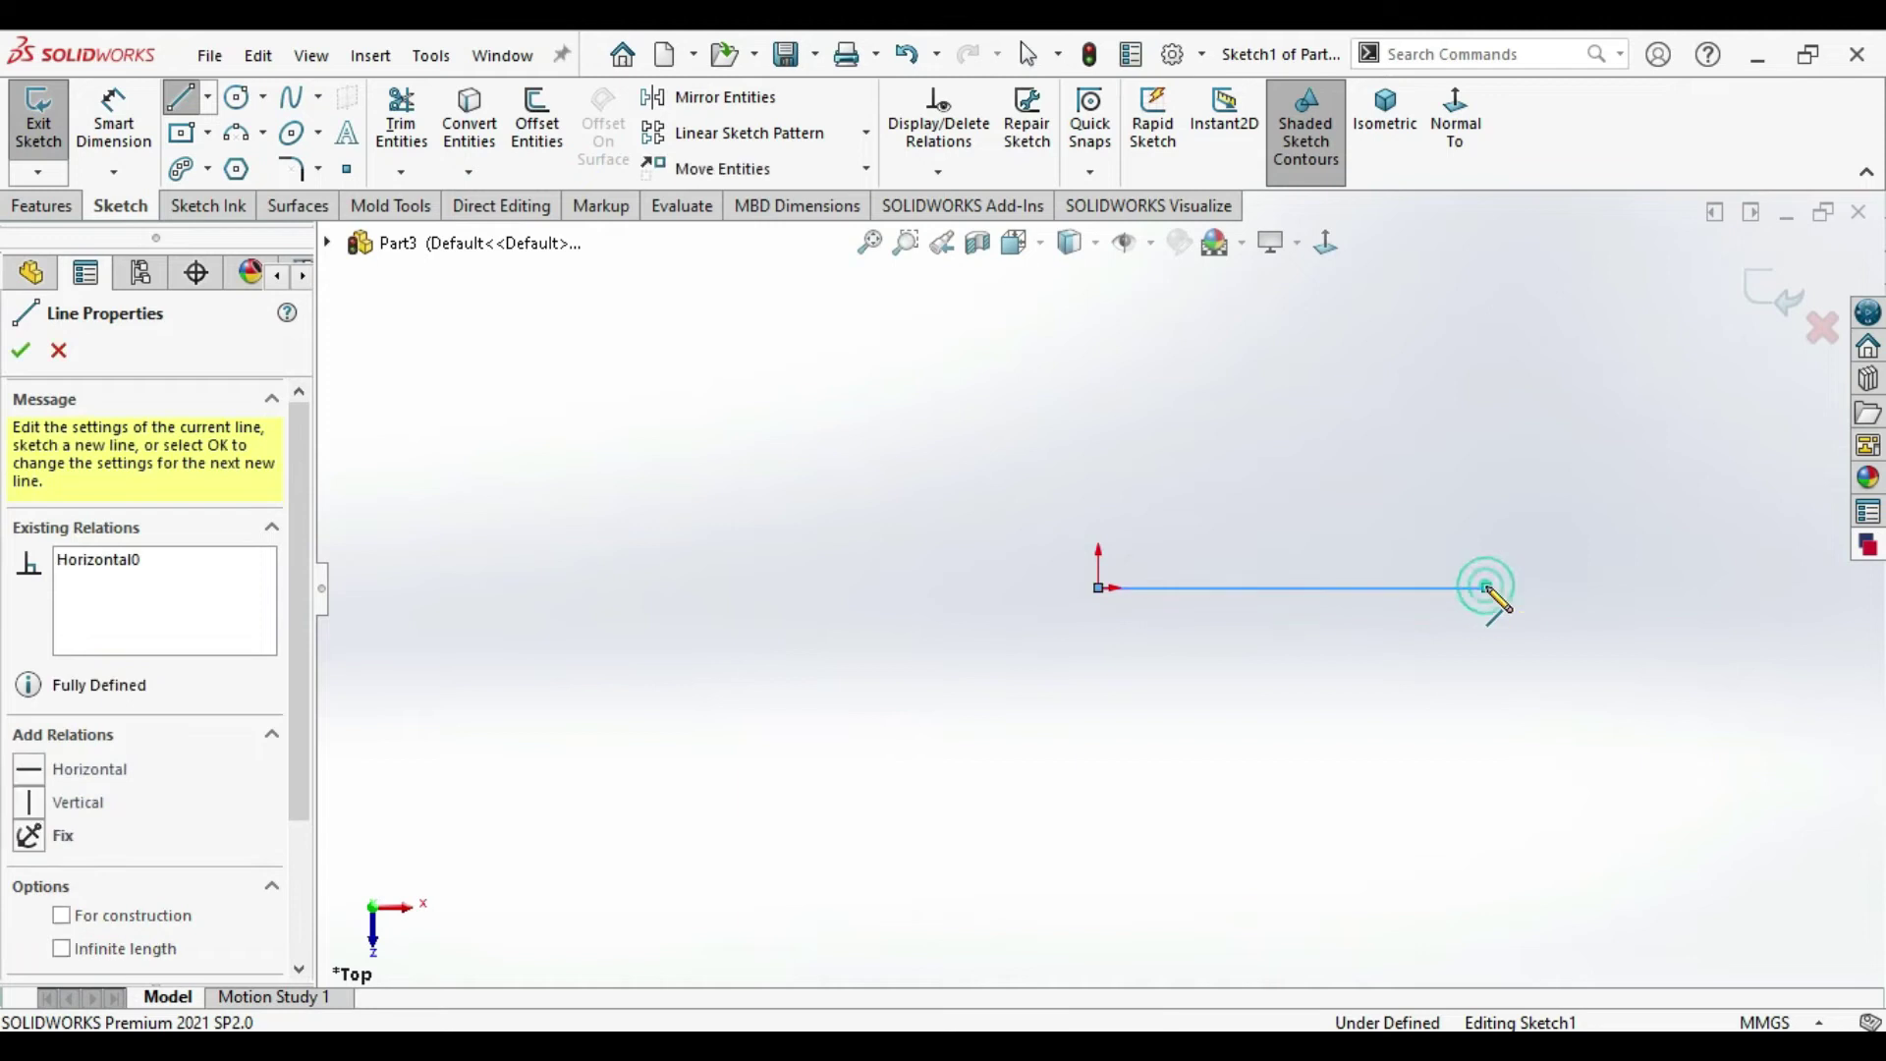
right_click(1489, 588)
click(1553, 547)
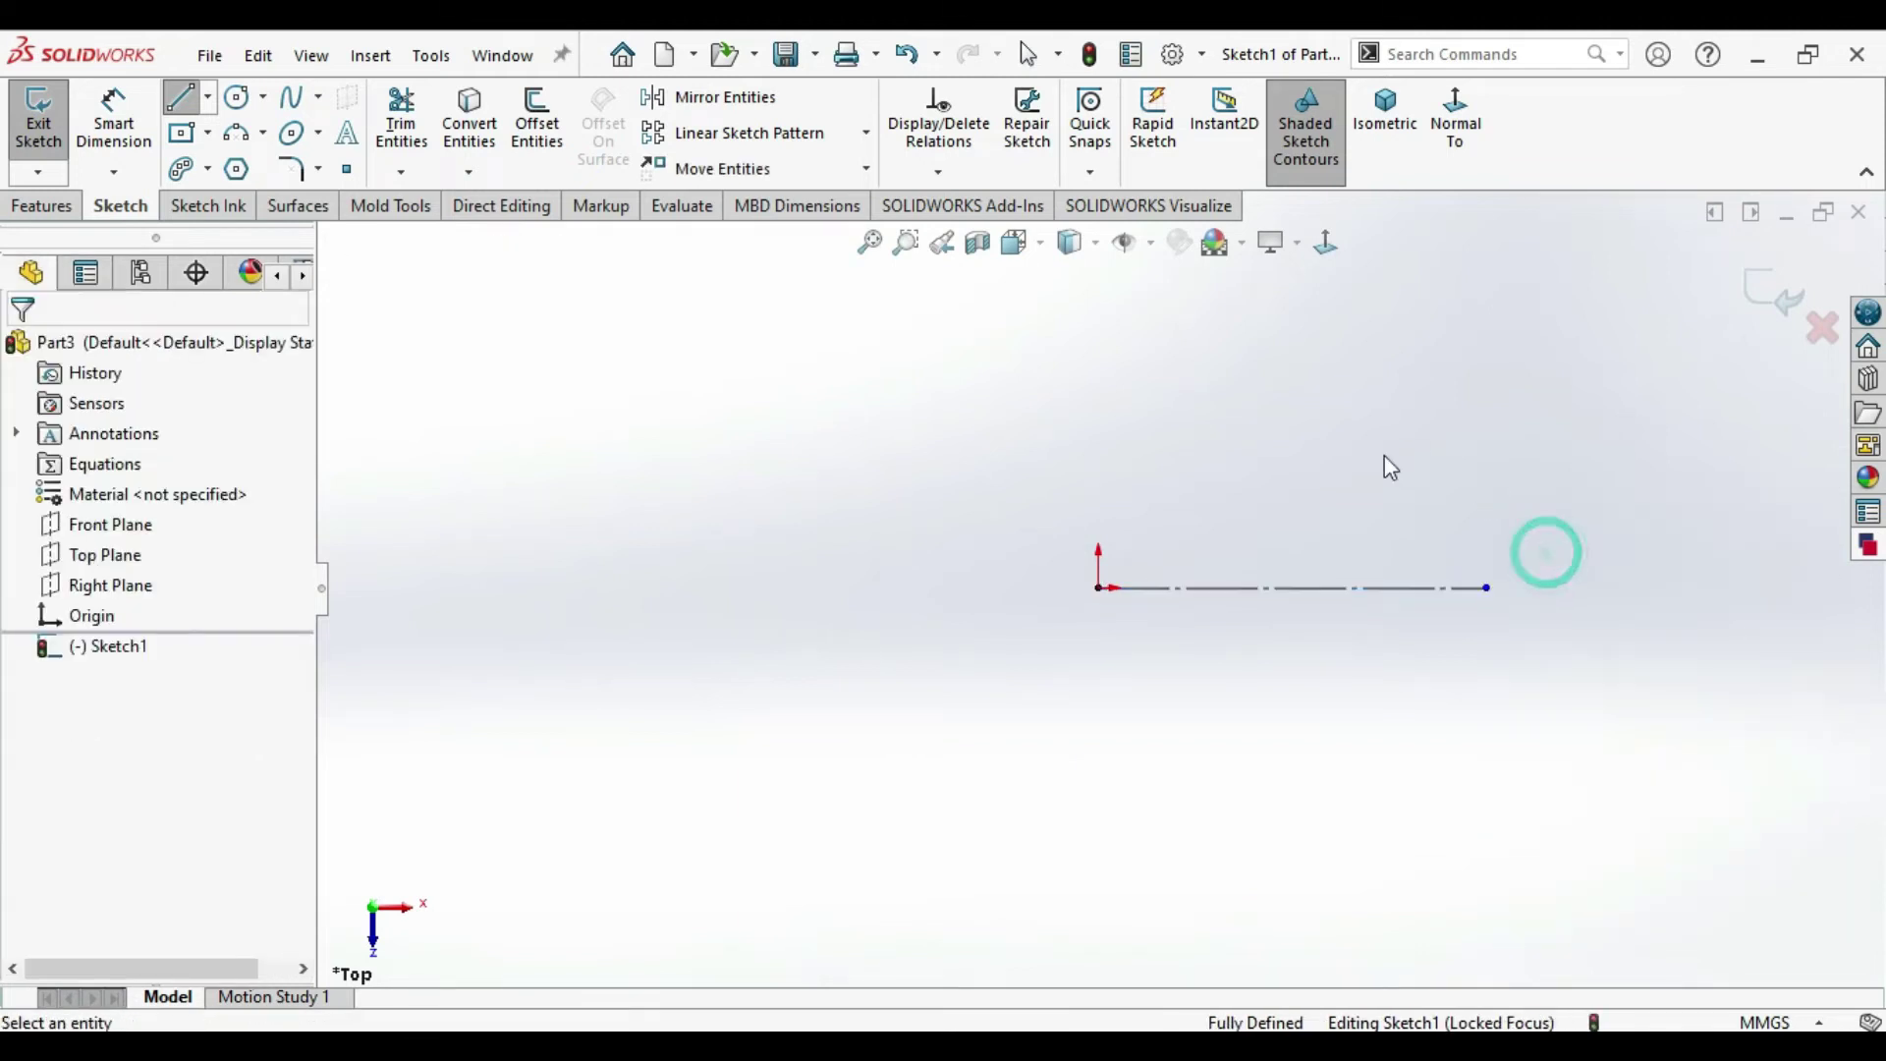
Draw a solid horizontal line about 114 mm long, about 36 mm above the construction line and starting vertically above the origin
scroll(1386, 468, down, 2)
click(180, 90)
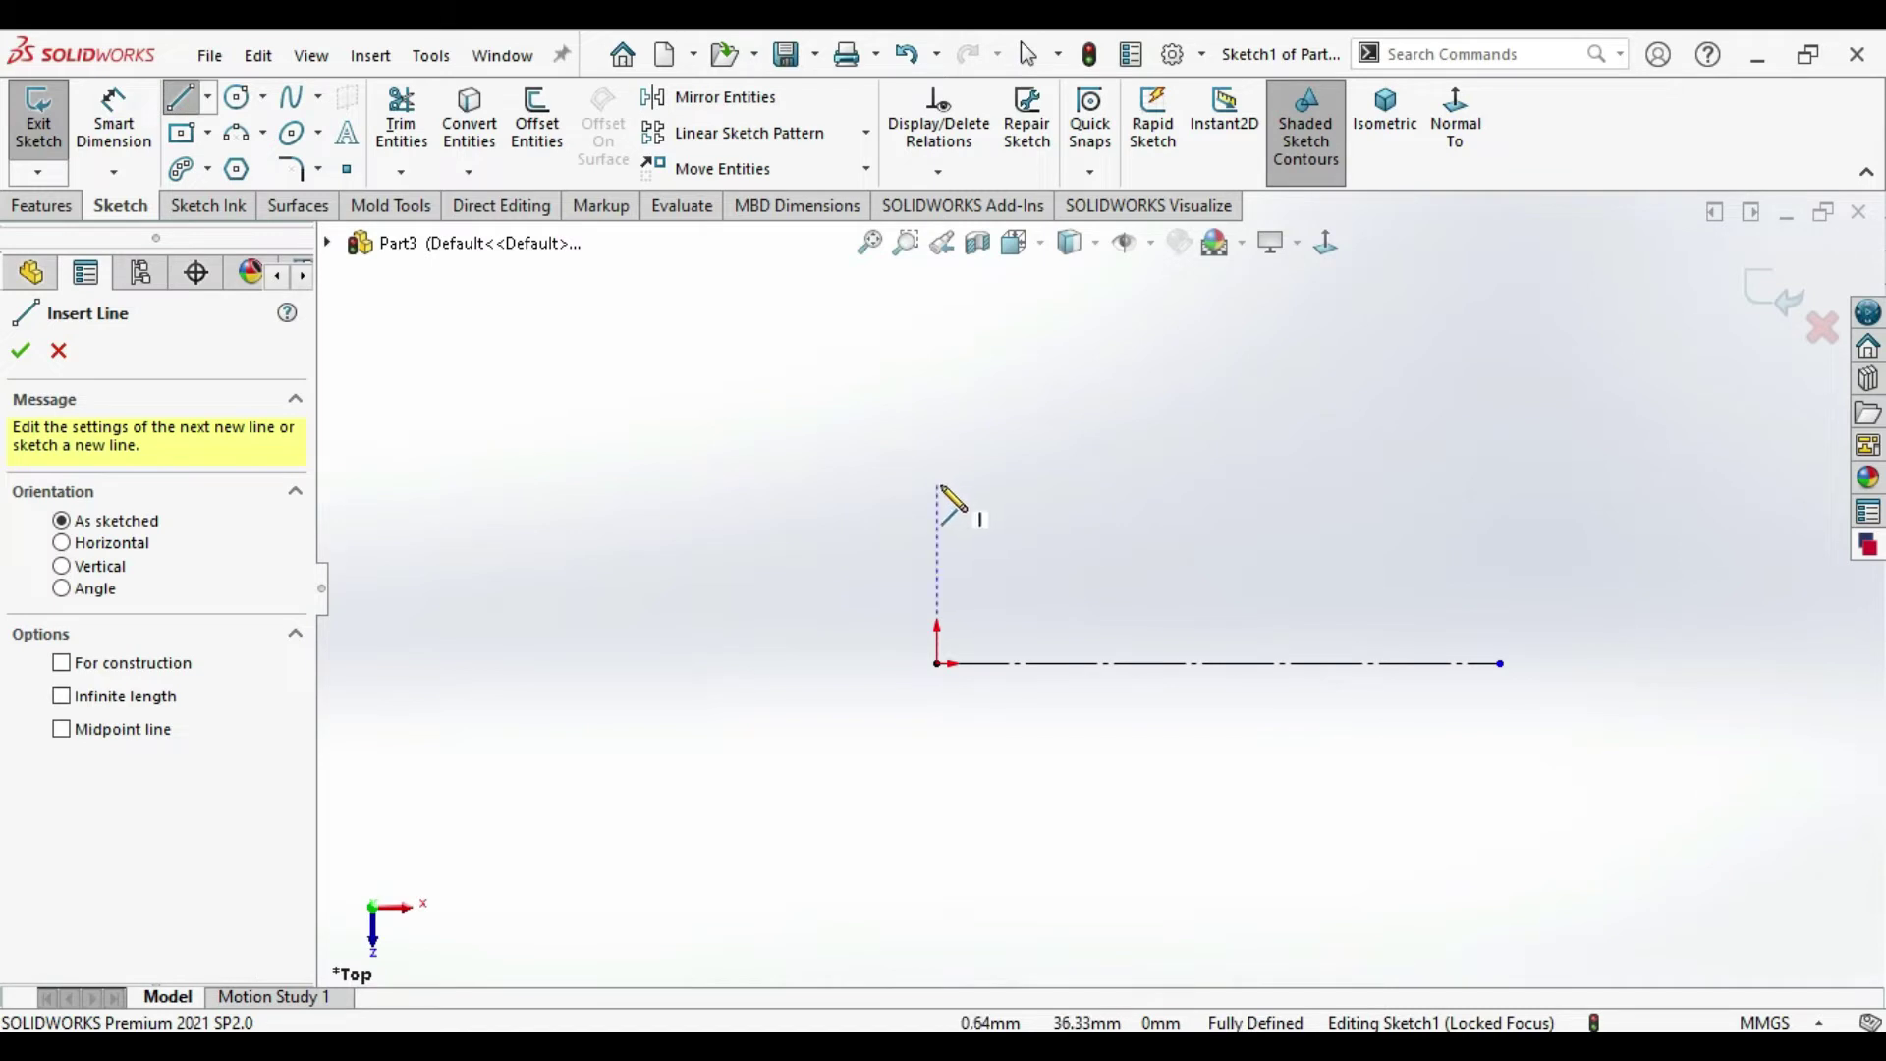
click(938, 485)
click(1500, 485)
right_click(1503, 489)
click(1518, 505)
Dimension the solid line against the construction line as a doubled diameter distance of 50 mm
right_drag(1351, 572, 1333, 432)
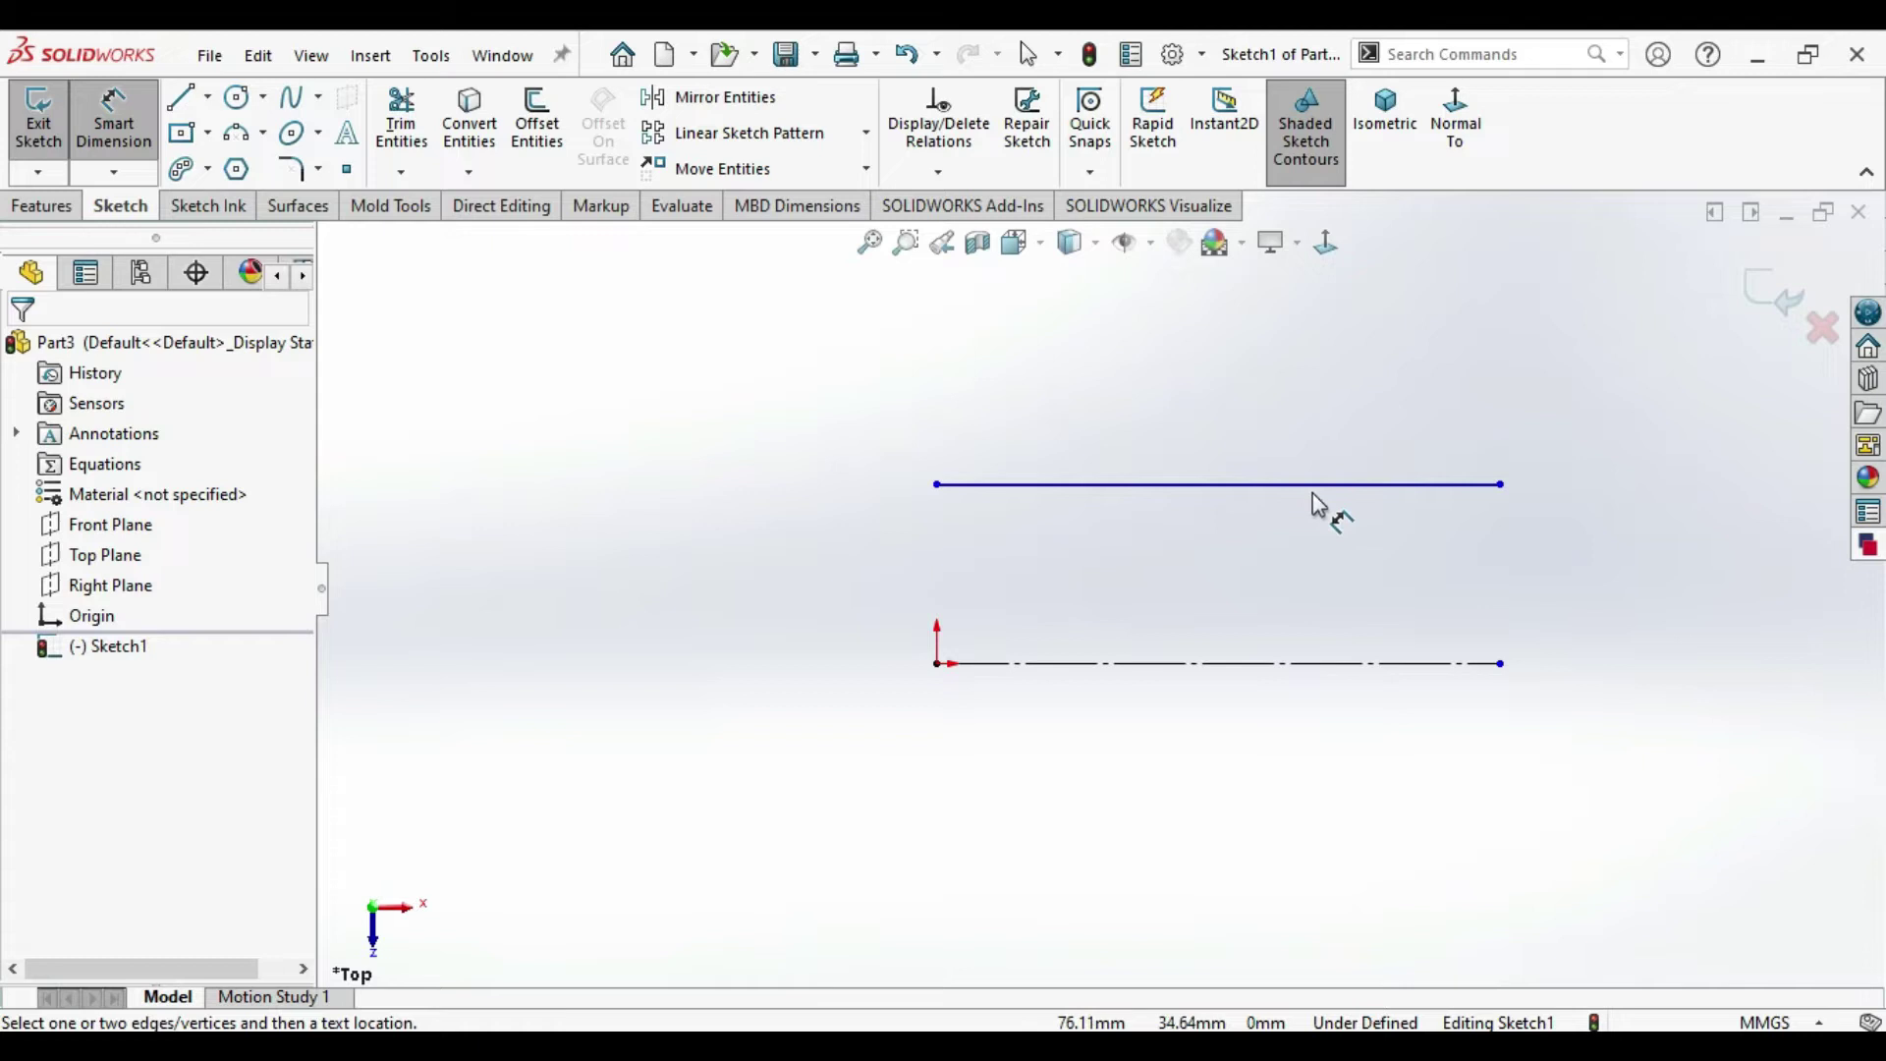
click(1258, 665)
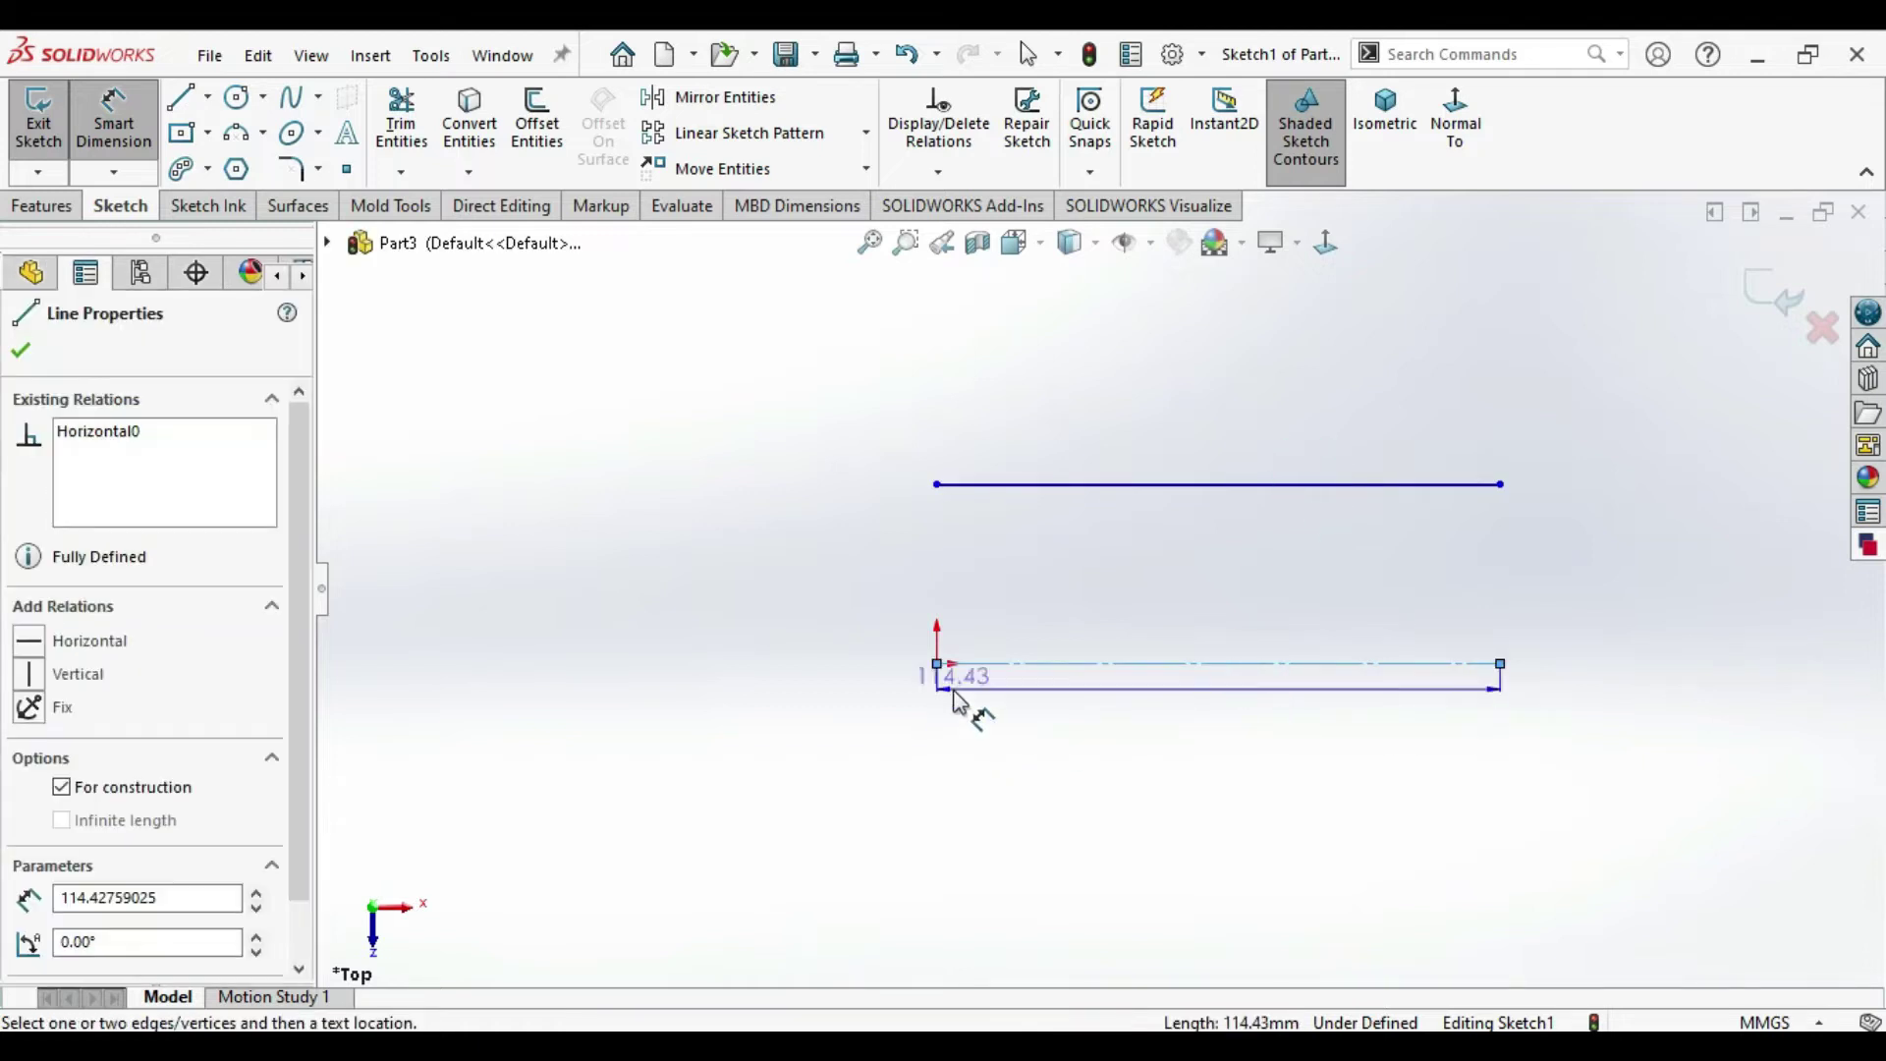
click(1033, 482)
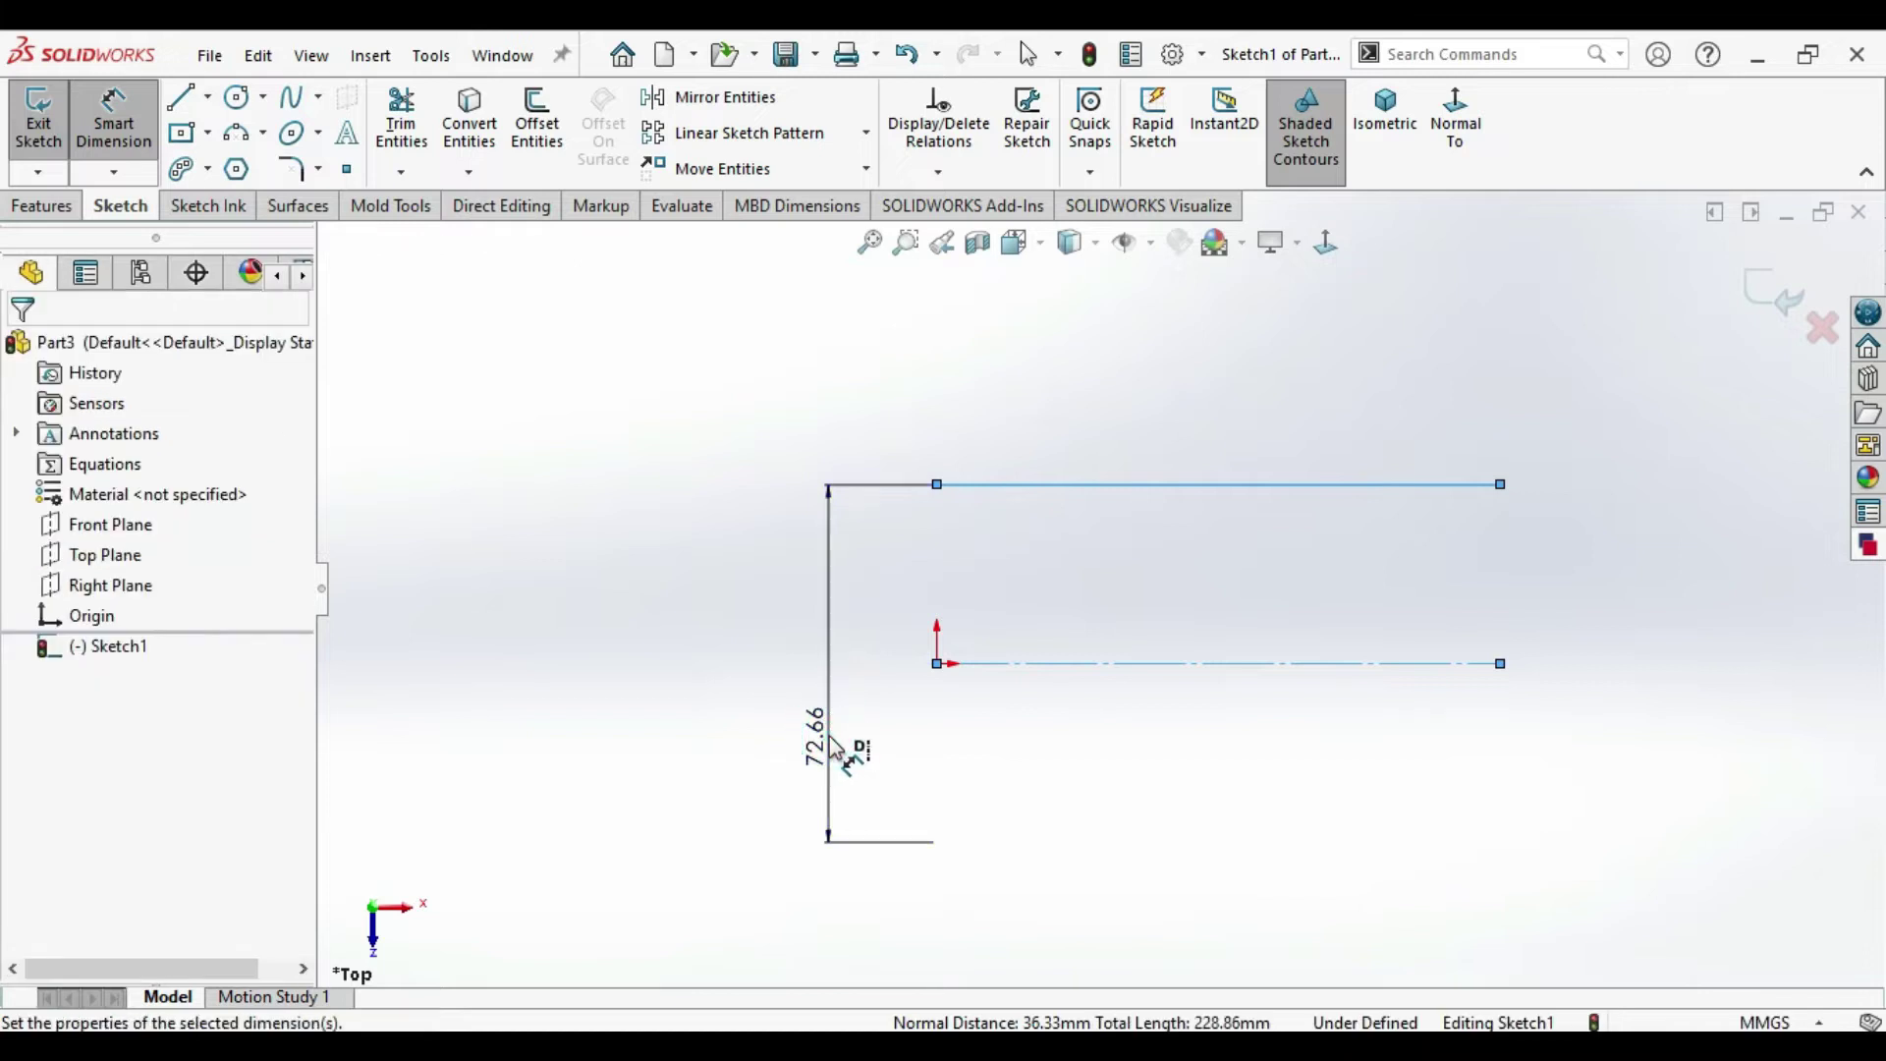
click(845, 750)
text(50)
key(Return)
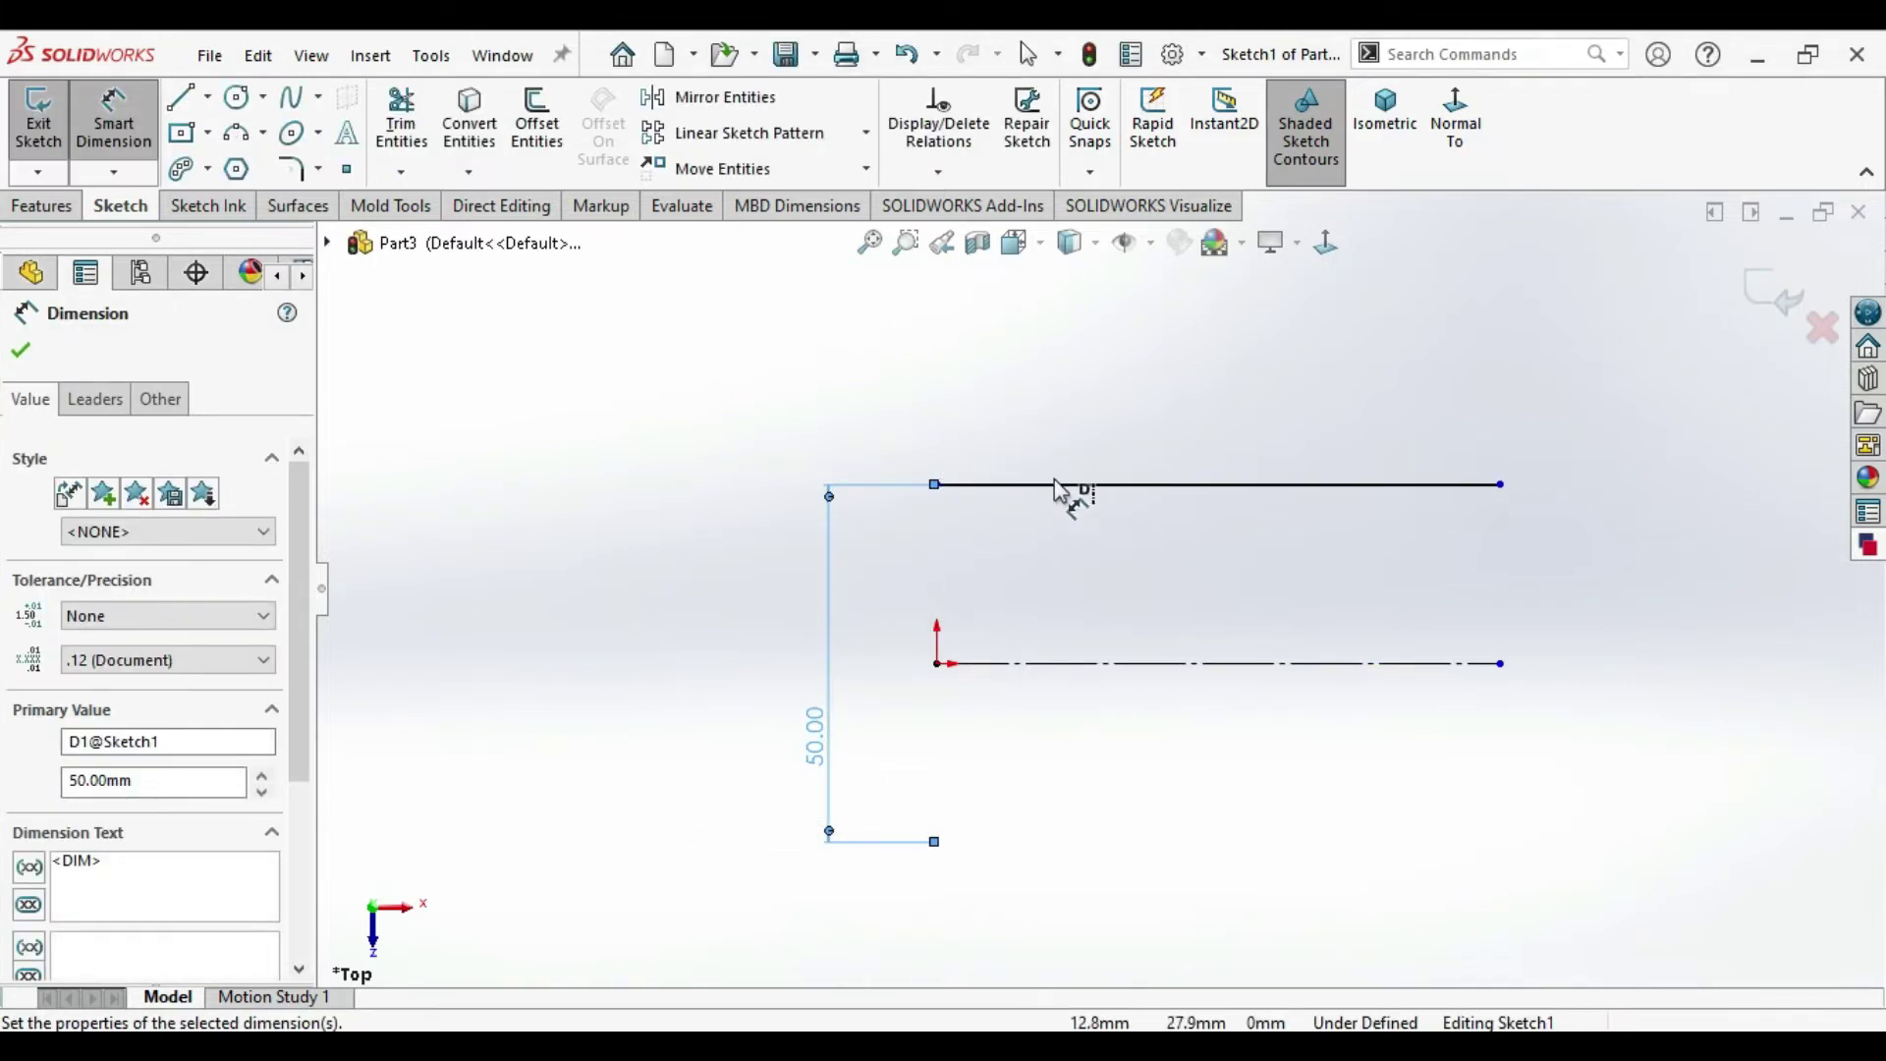
Dimension the solid line's length as 200 mm
click(1072, 485)
key(Escape)
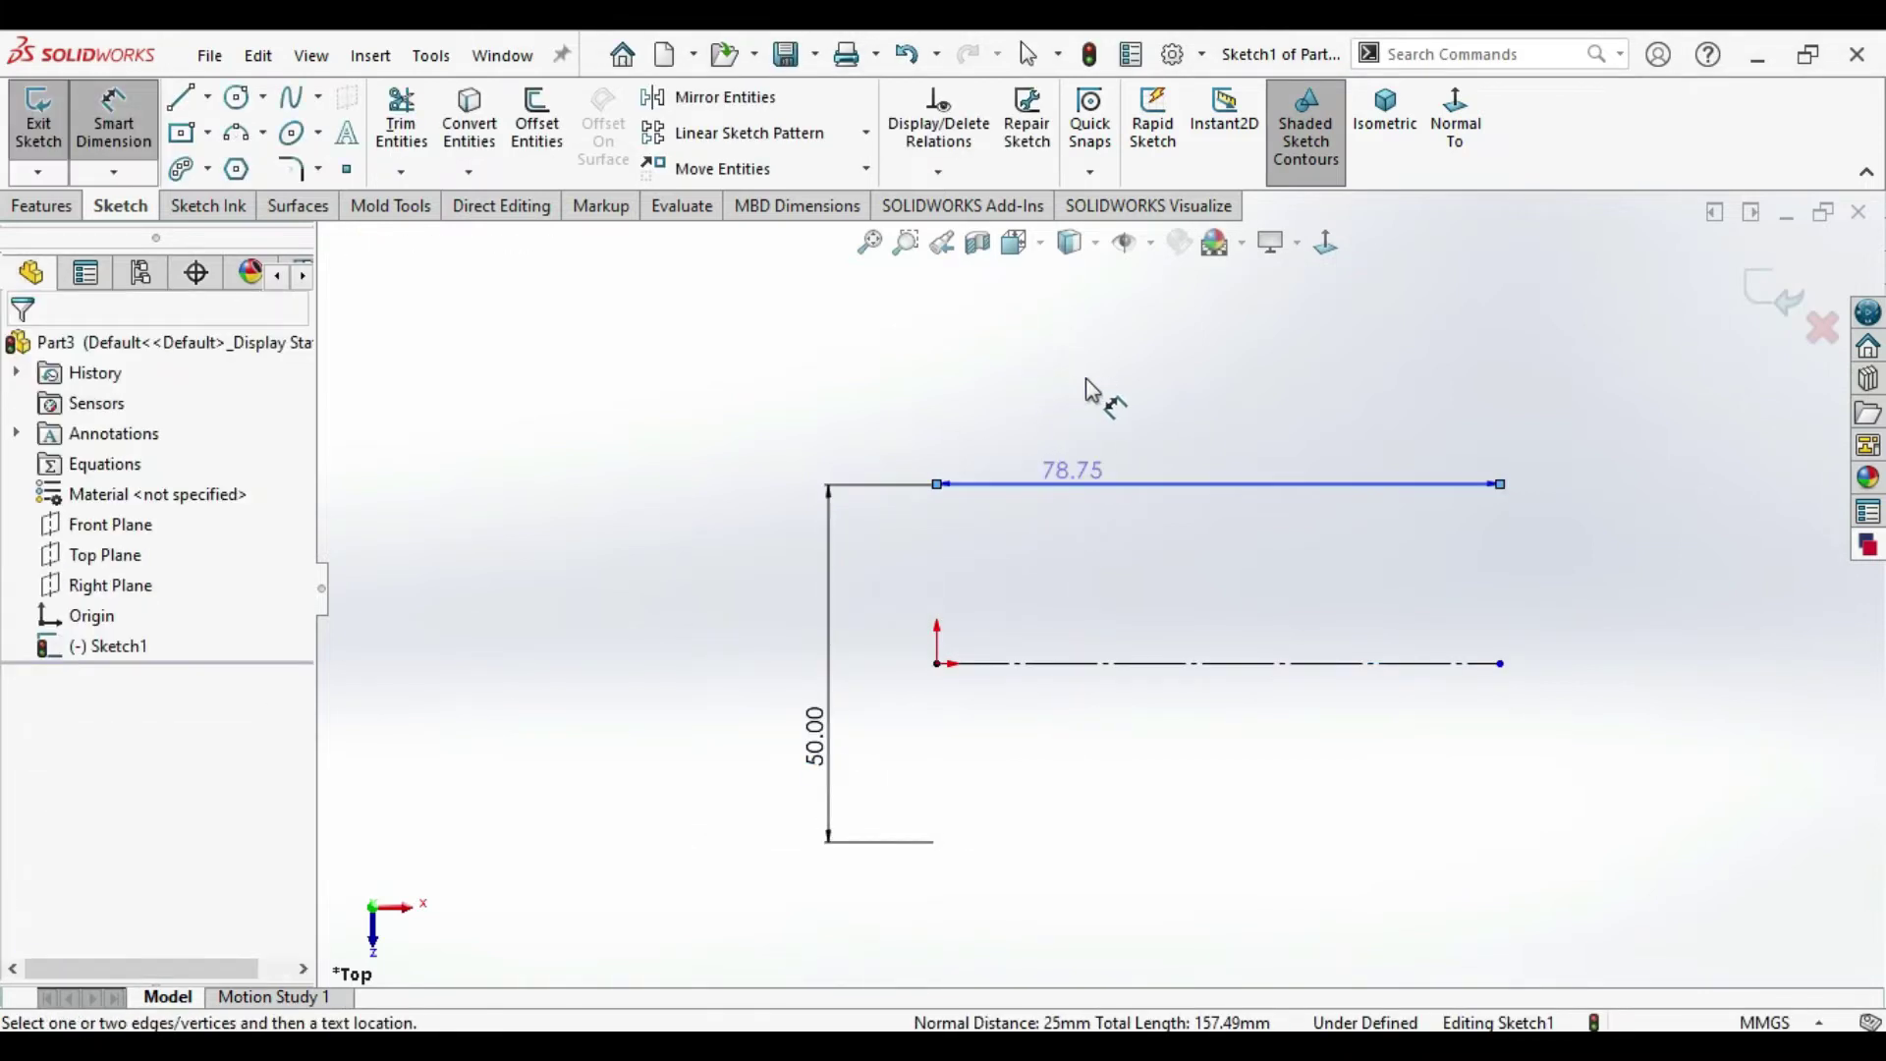
click(1108, 363)
text(200)
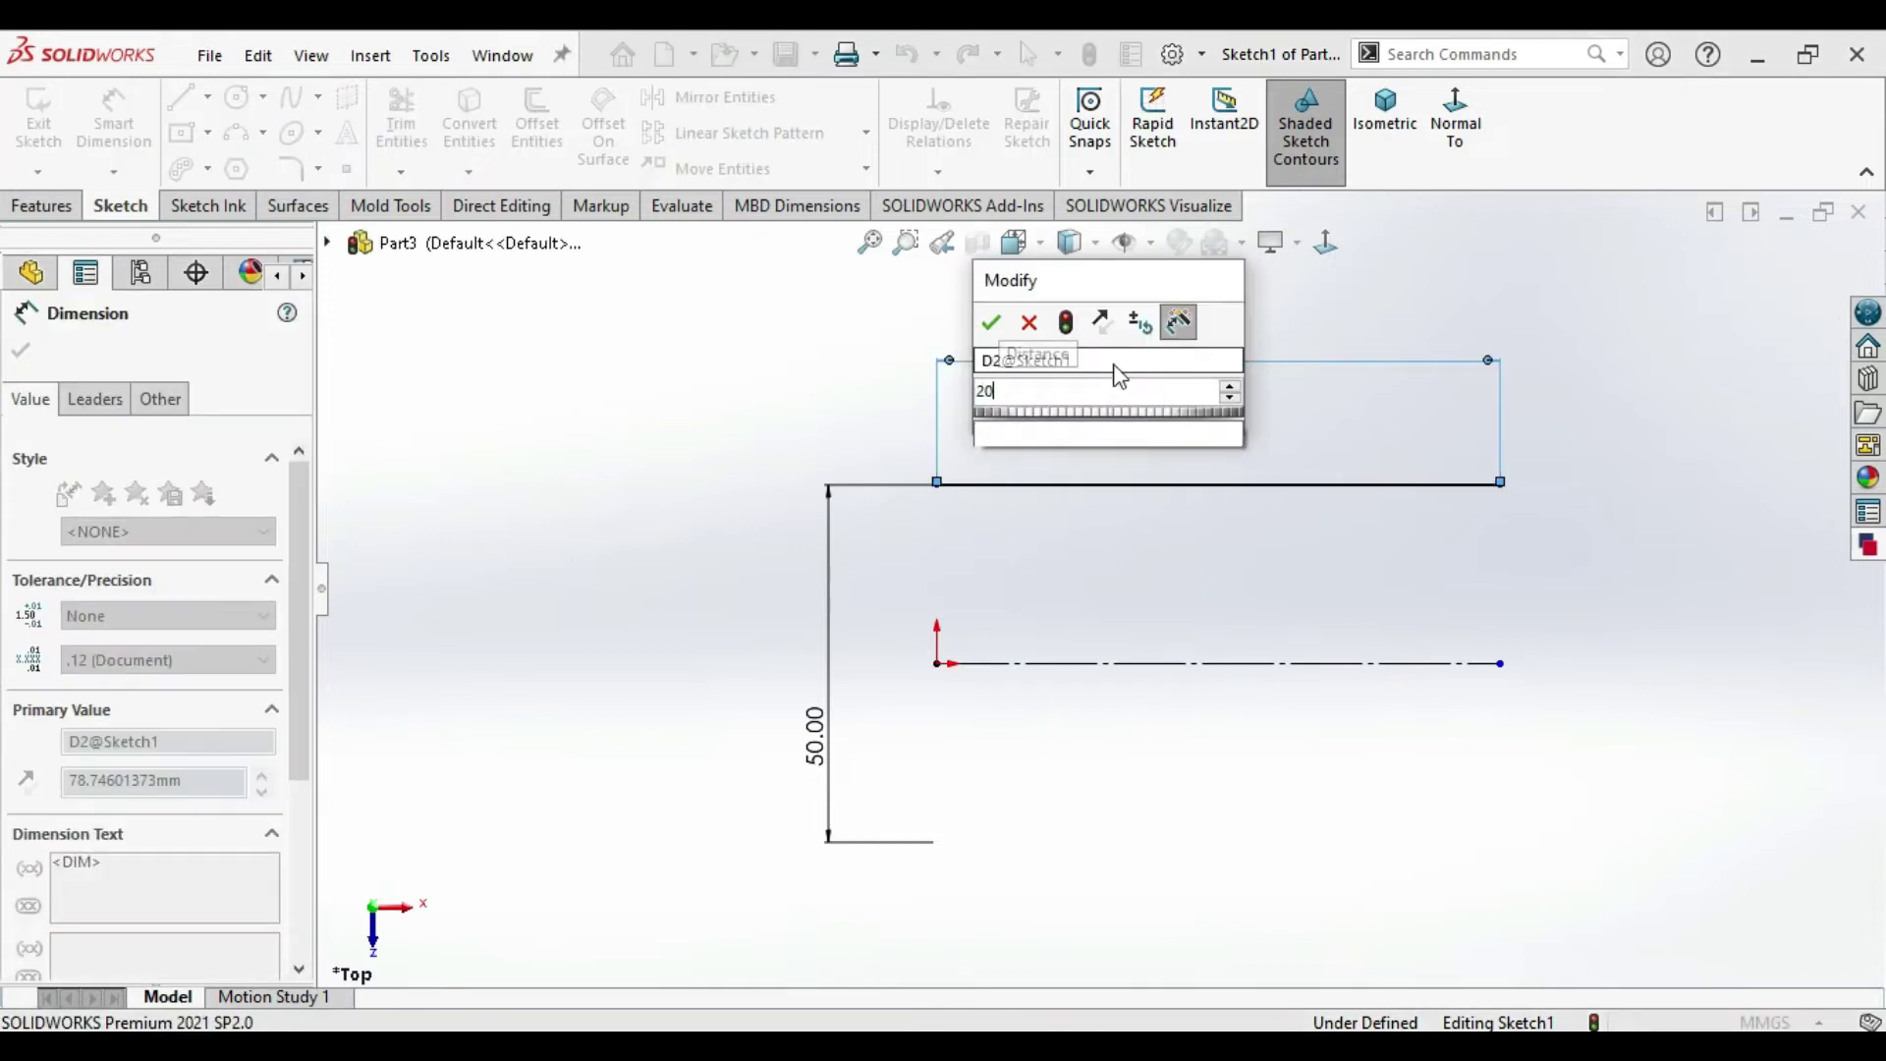
key(Return)
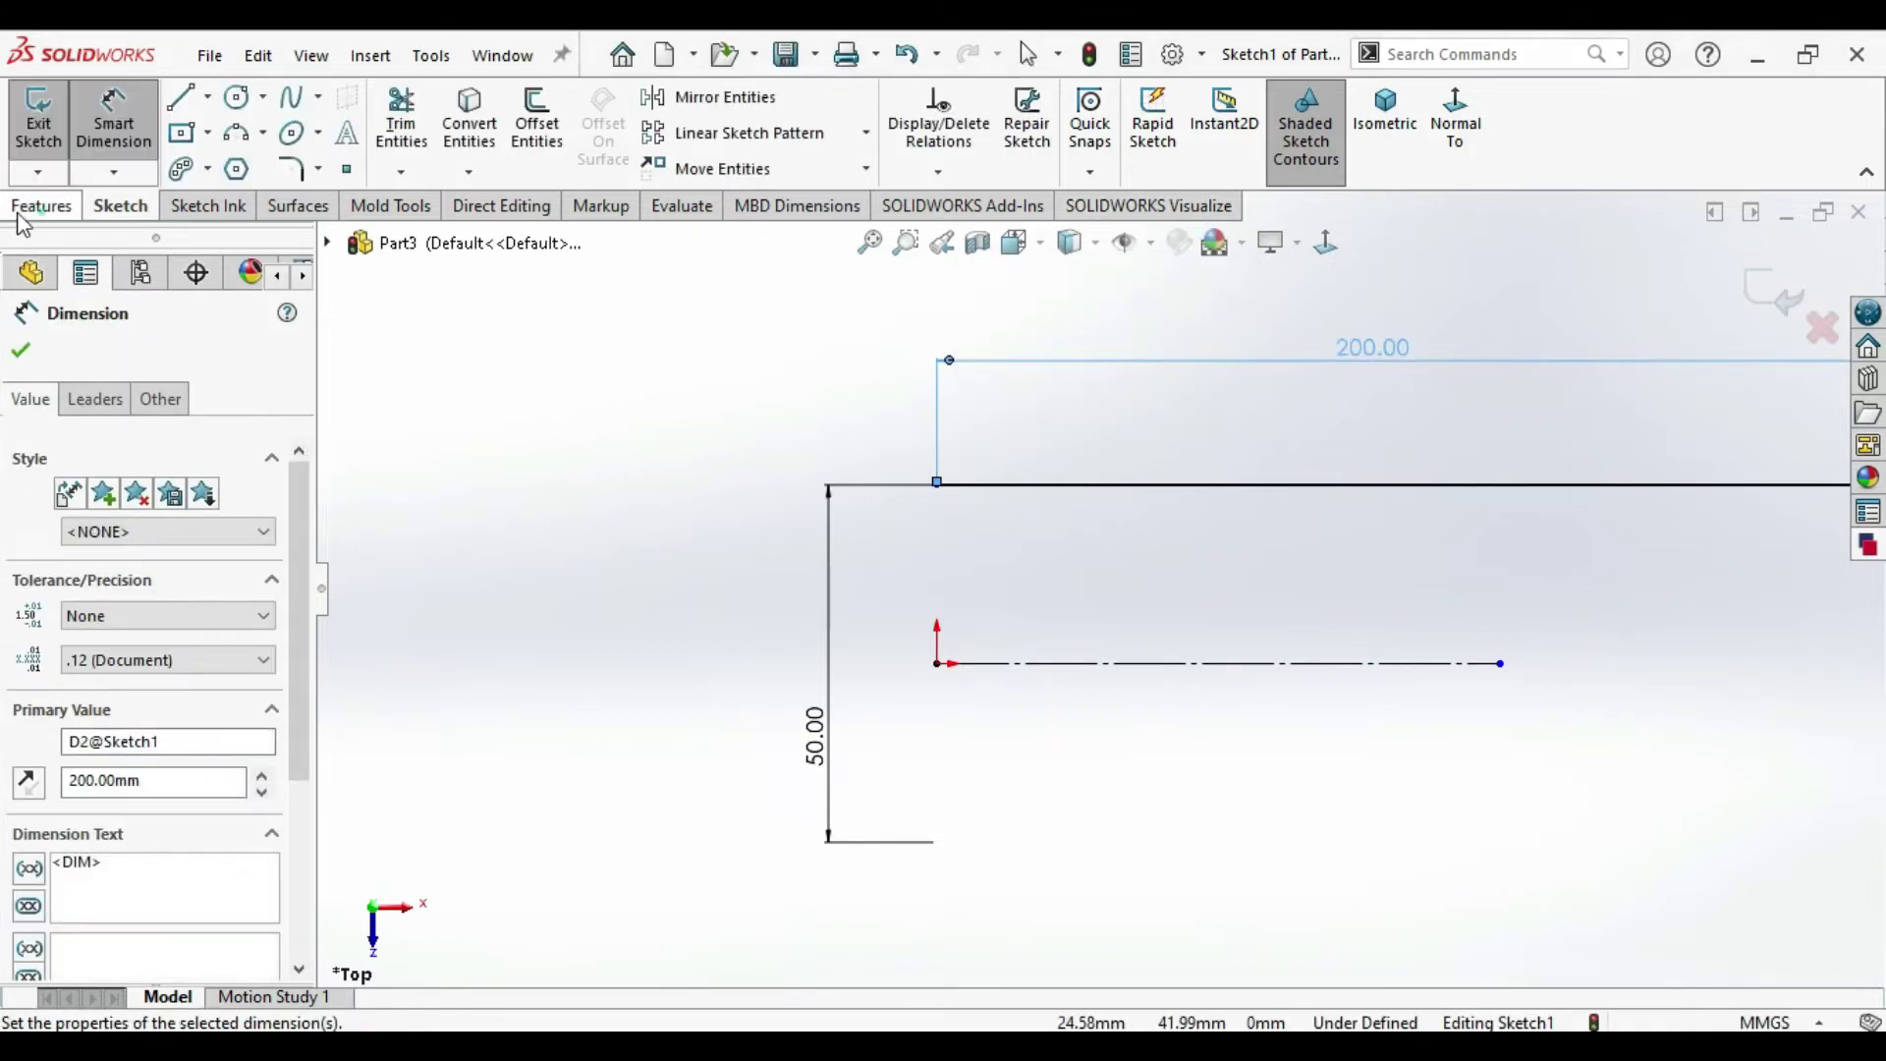
Revolve the open sketch 360° about the construction line as a thin feature with a 5 mm wall, without closing the sketch
click(41, 206)
click(131, 150)
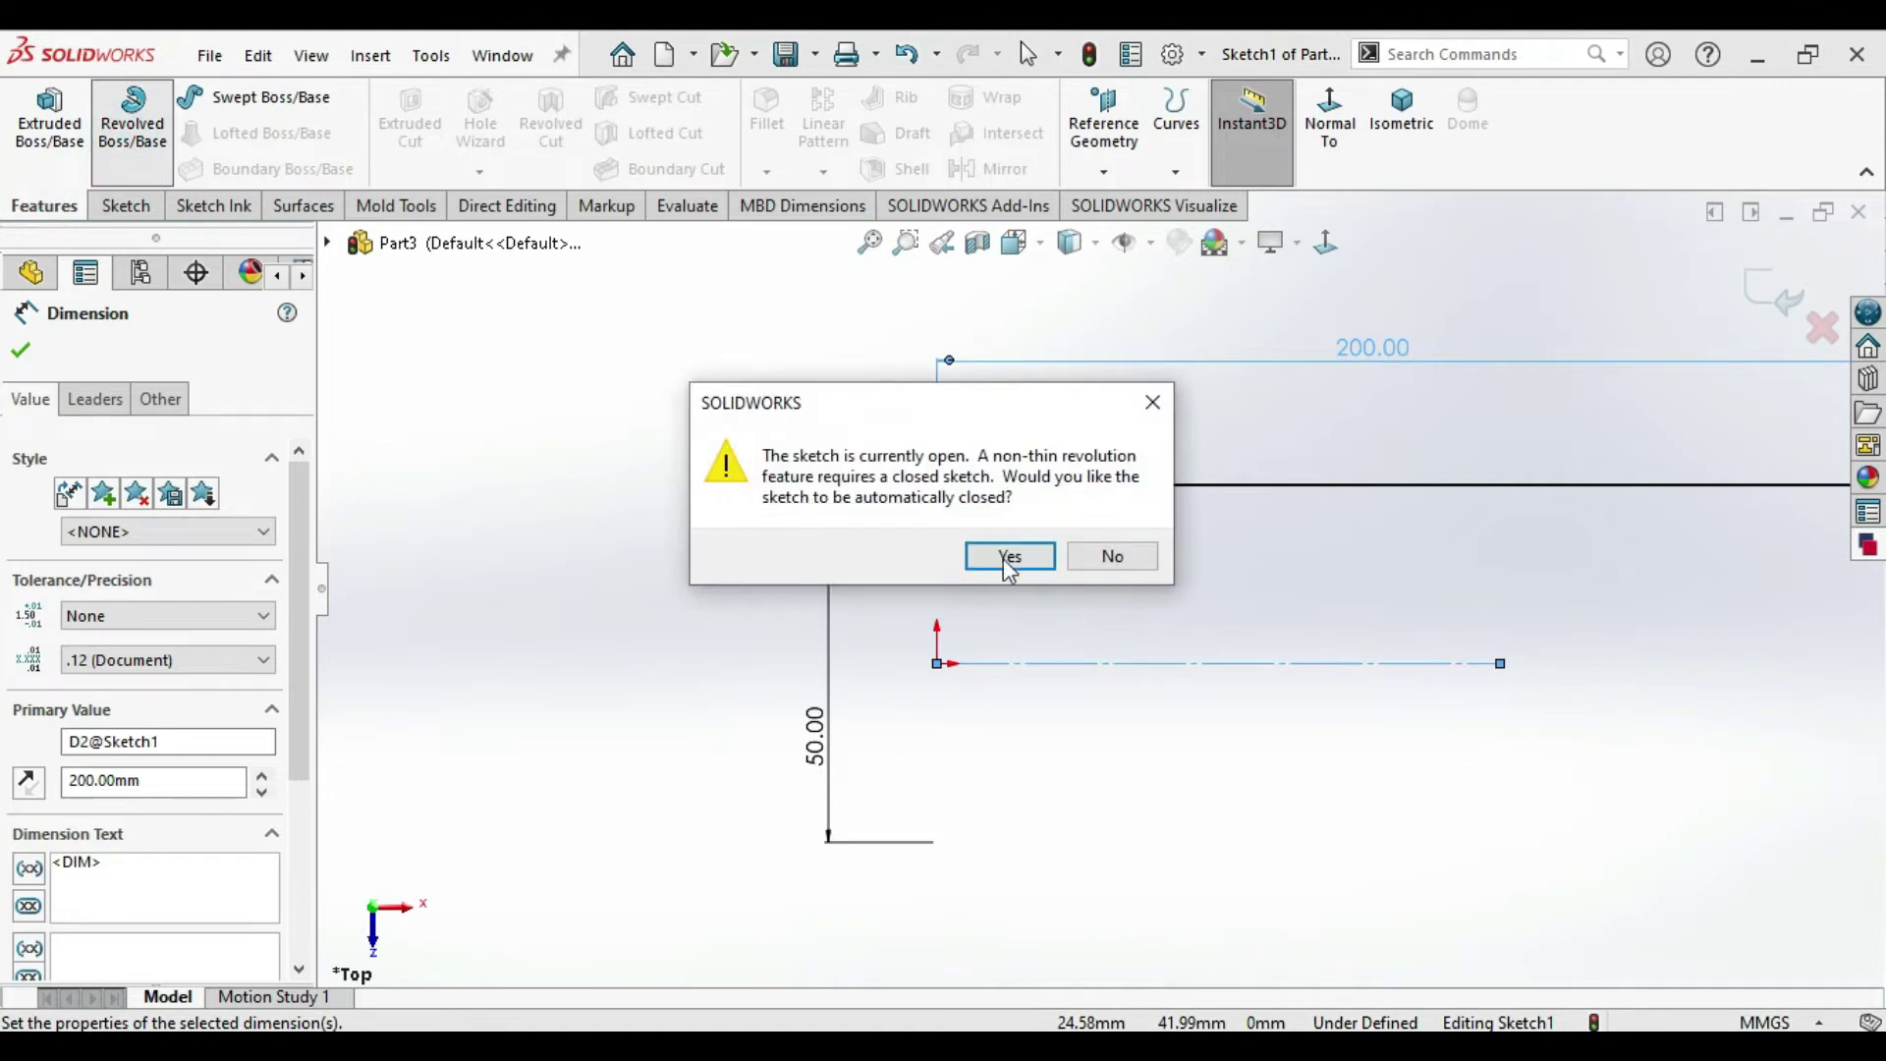
click(1033, 554)
click(1108, 549)
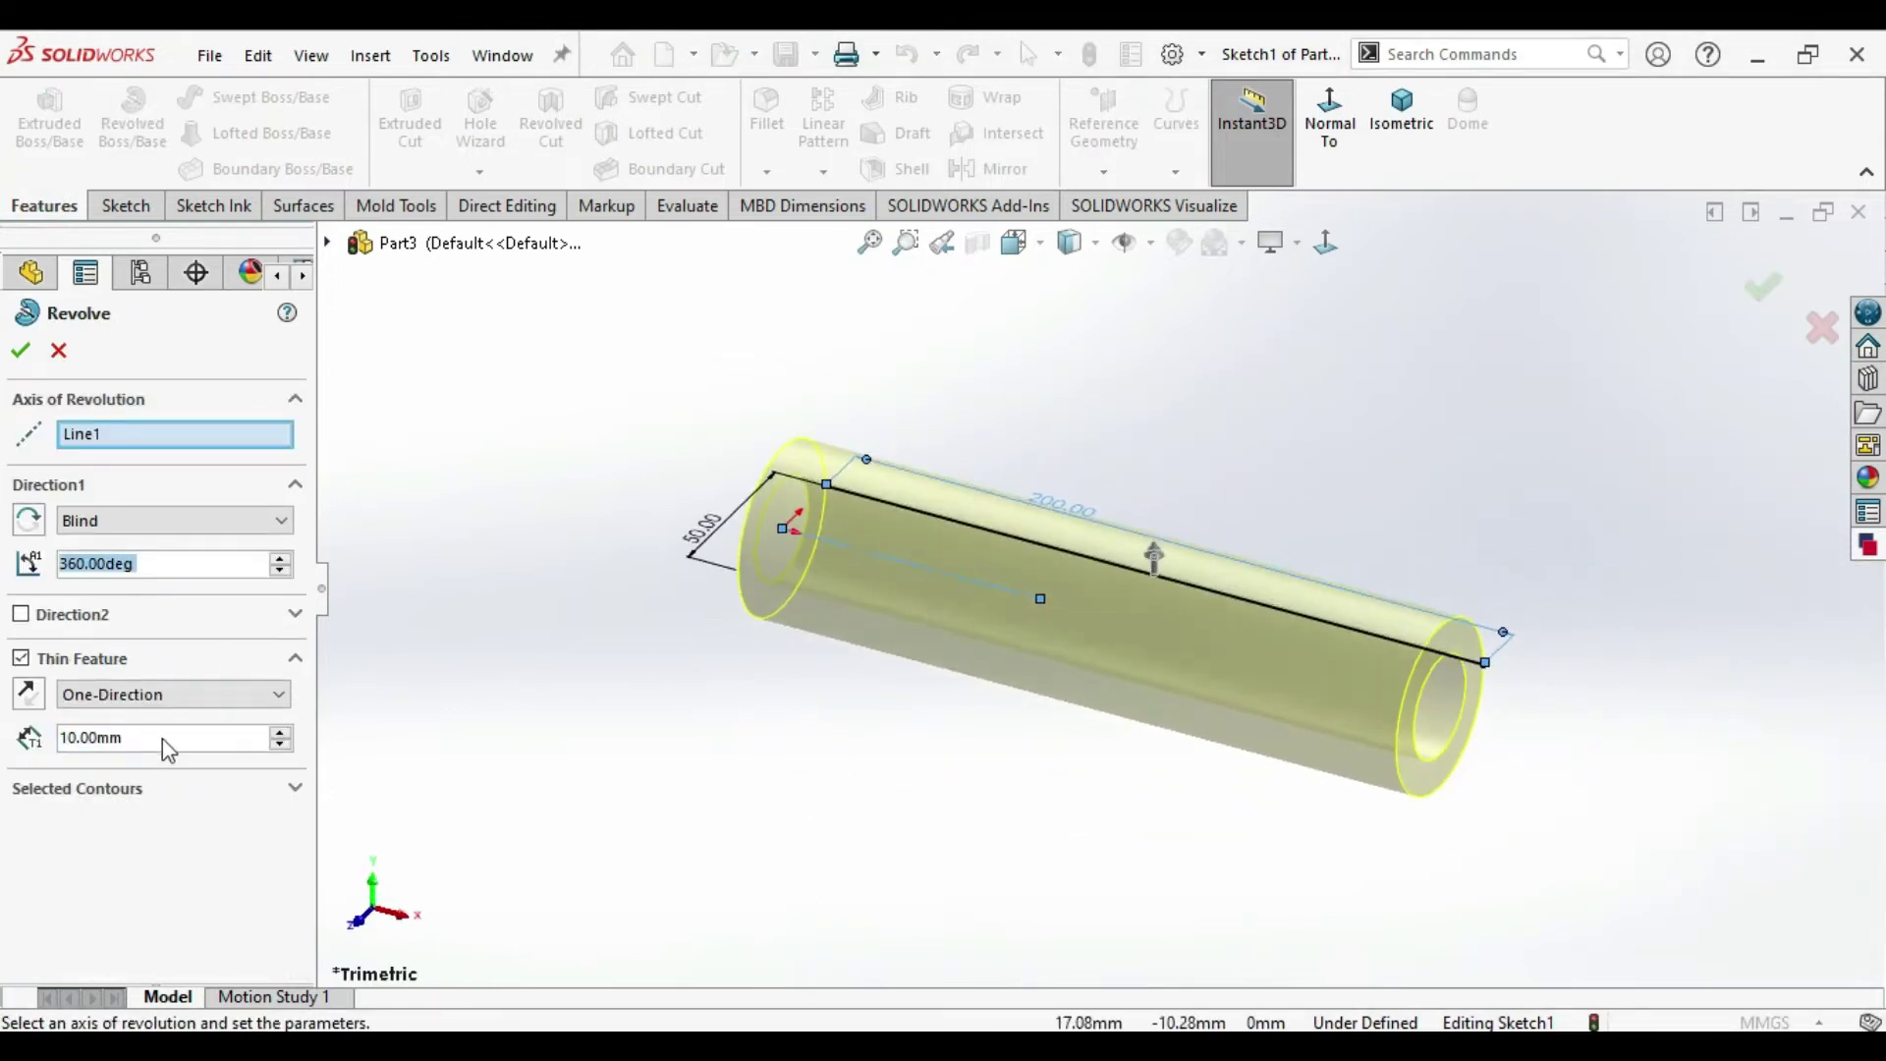
click(160, 738)
text(5)
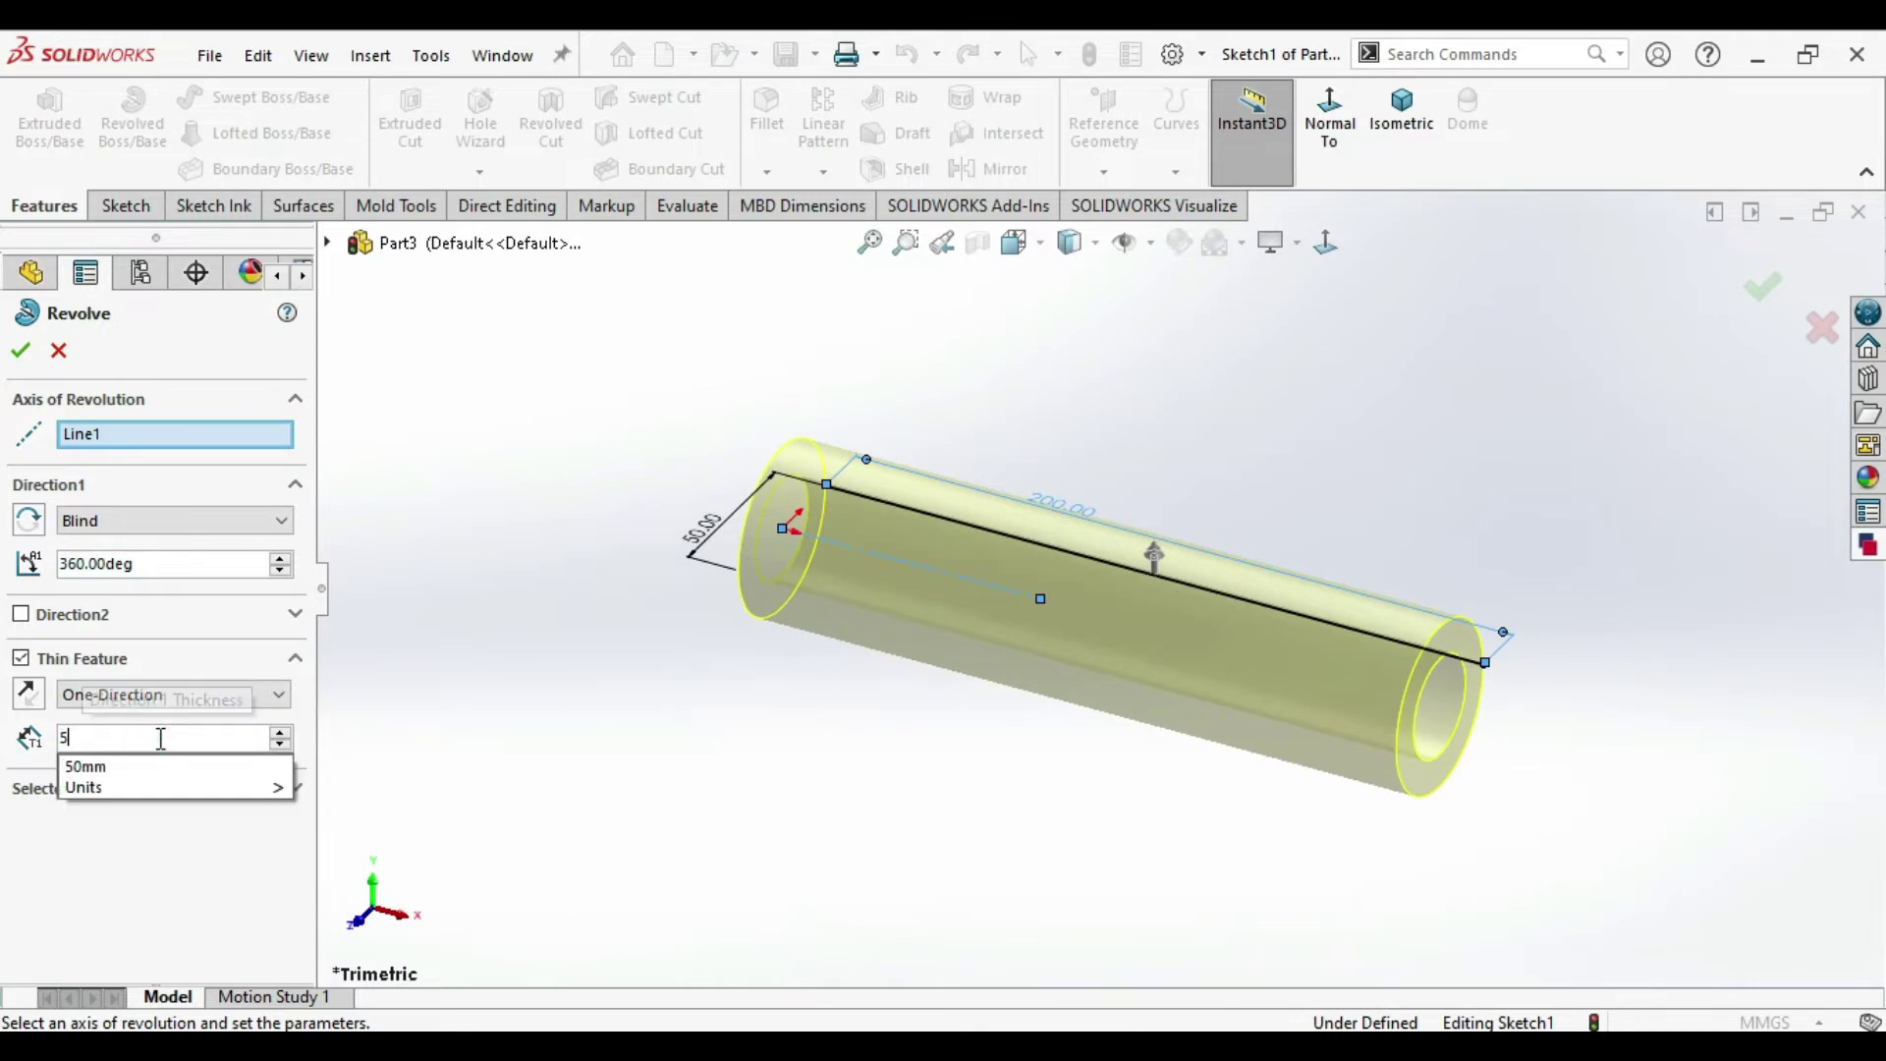
key(Return)
Reverse the thin wall direction so the thickness goes outside the sketched line, and finish the revolve
scroll(764, 494, down, 5)
middle_drag(772, 480, 822, 786)
click(29, 695)
click(20, 350)
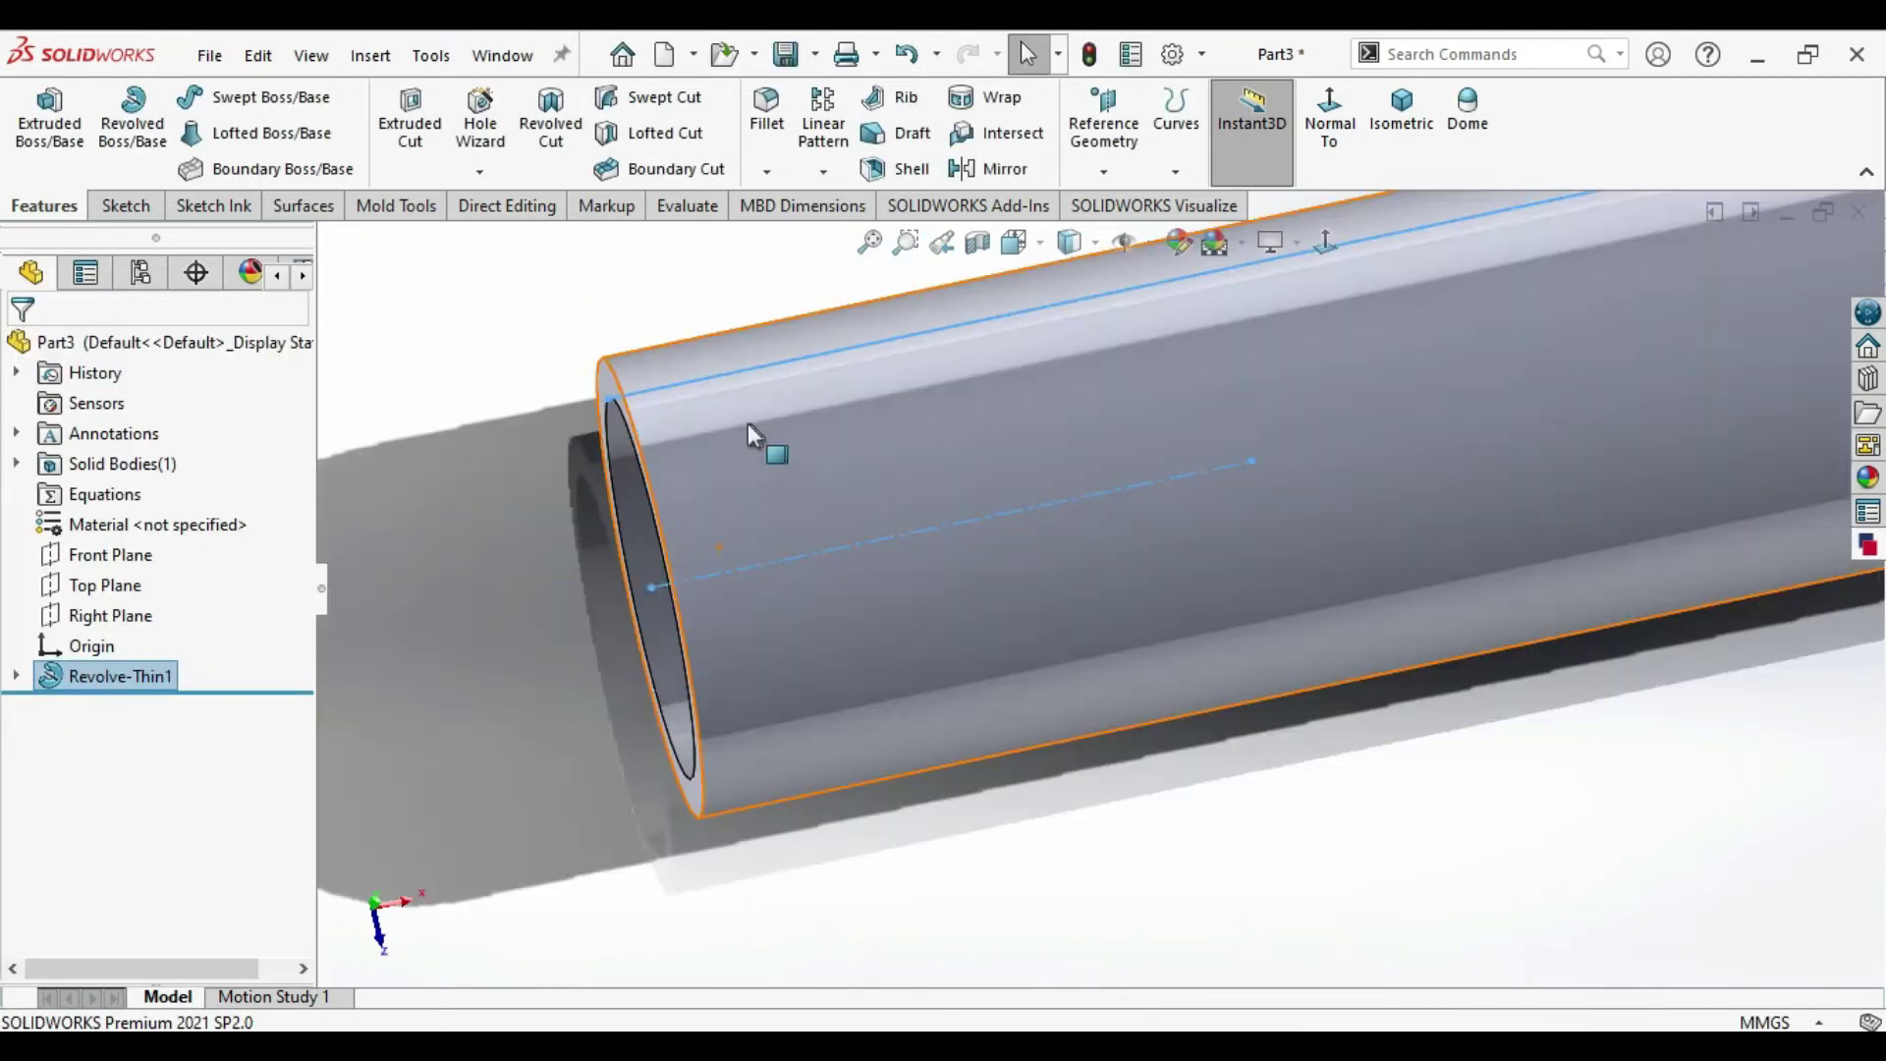
Check the diameter of the pipe's inner face and examine the whole pipe in isometric view
click(646, 527)
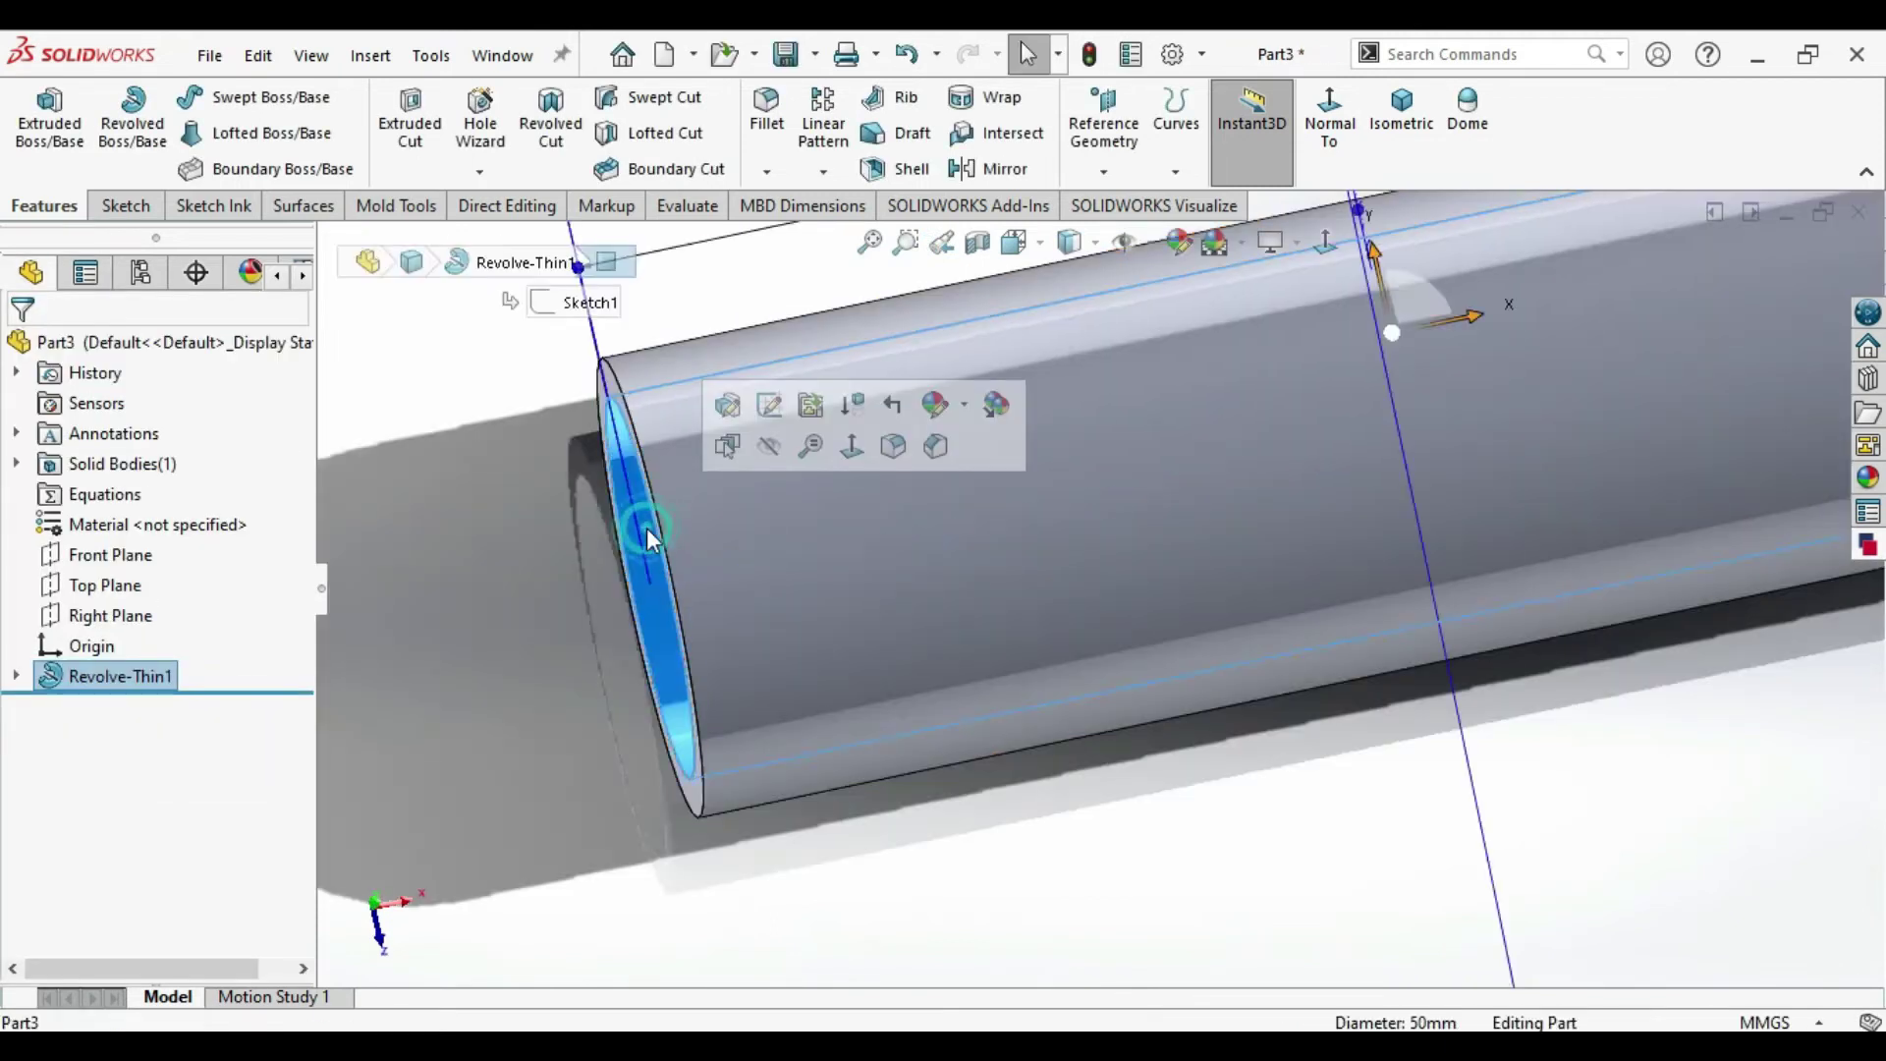
click(1212, 842)
scroll(1212, 842, up, 3)
middle_drag(1211, 840, 1063, 694)
key(ctrl+7)
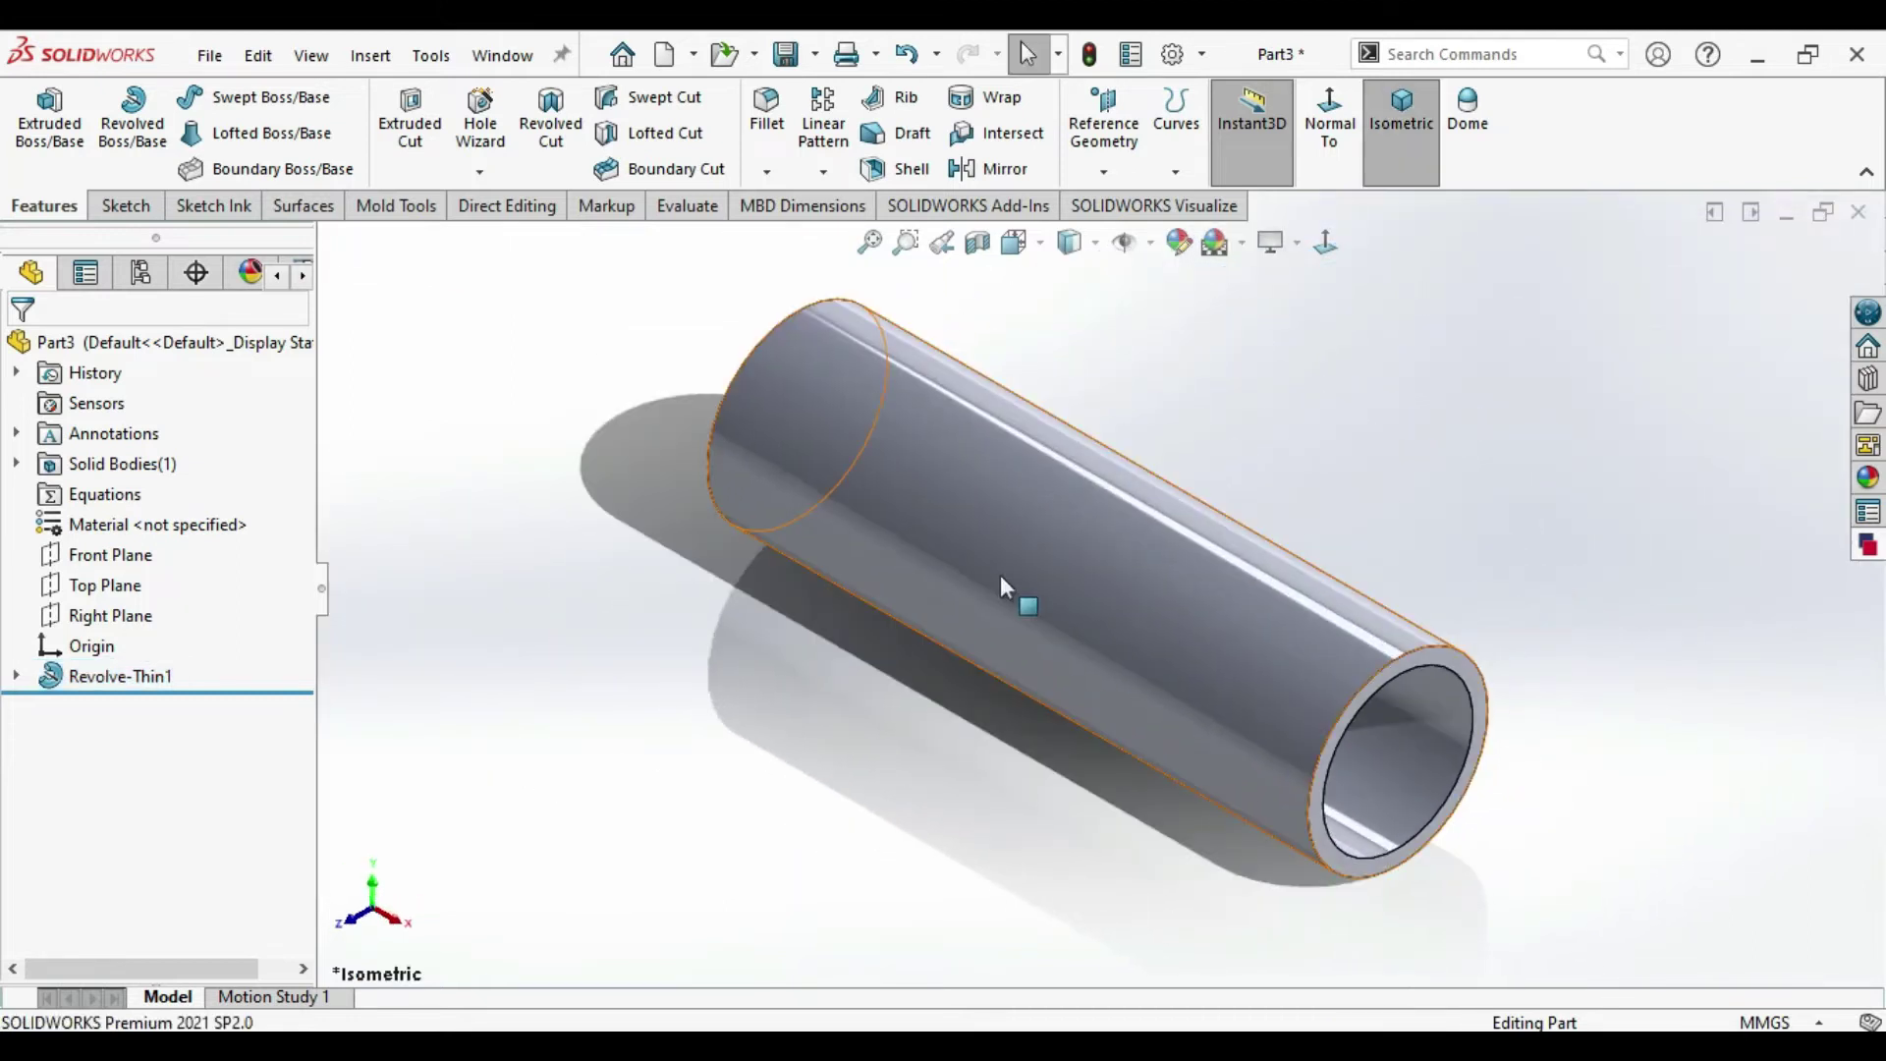
click(1040, 546)
click(1547, 573)
scroll(1495, 541, up, 2)
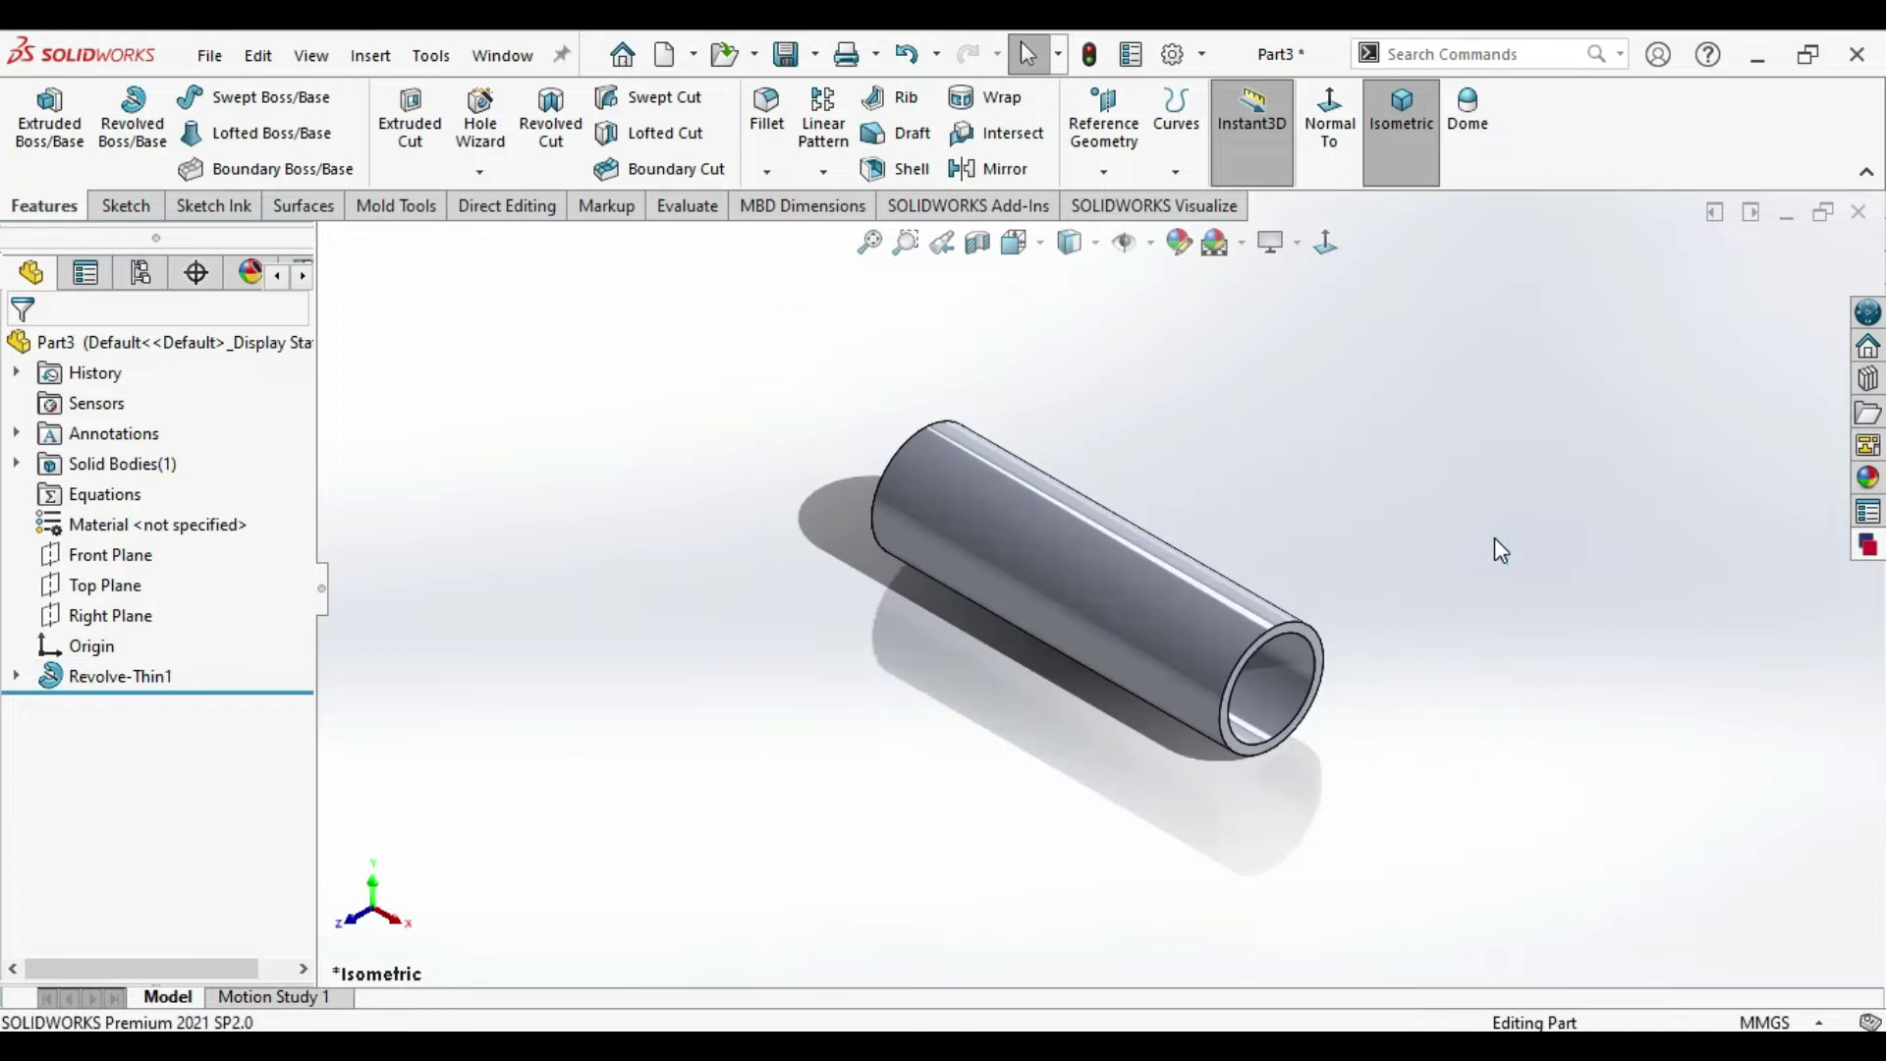
Try displaying the part's feature dimensions through its annotations settings
click(38, 438)
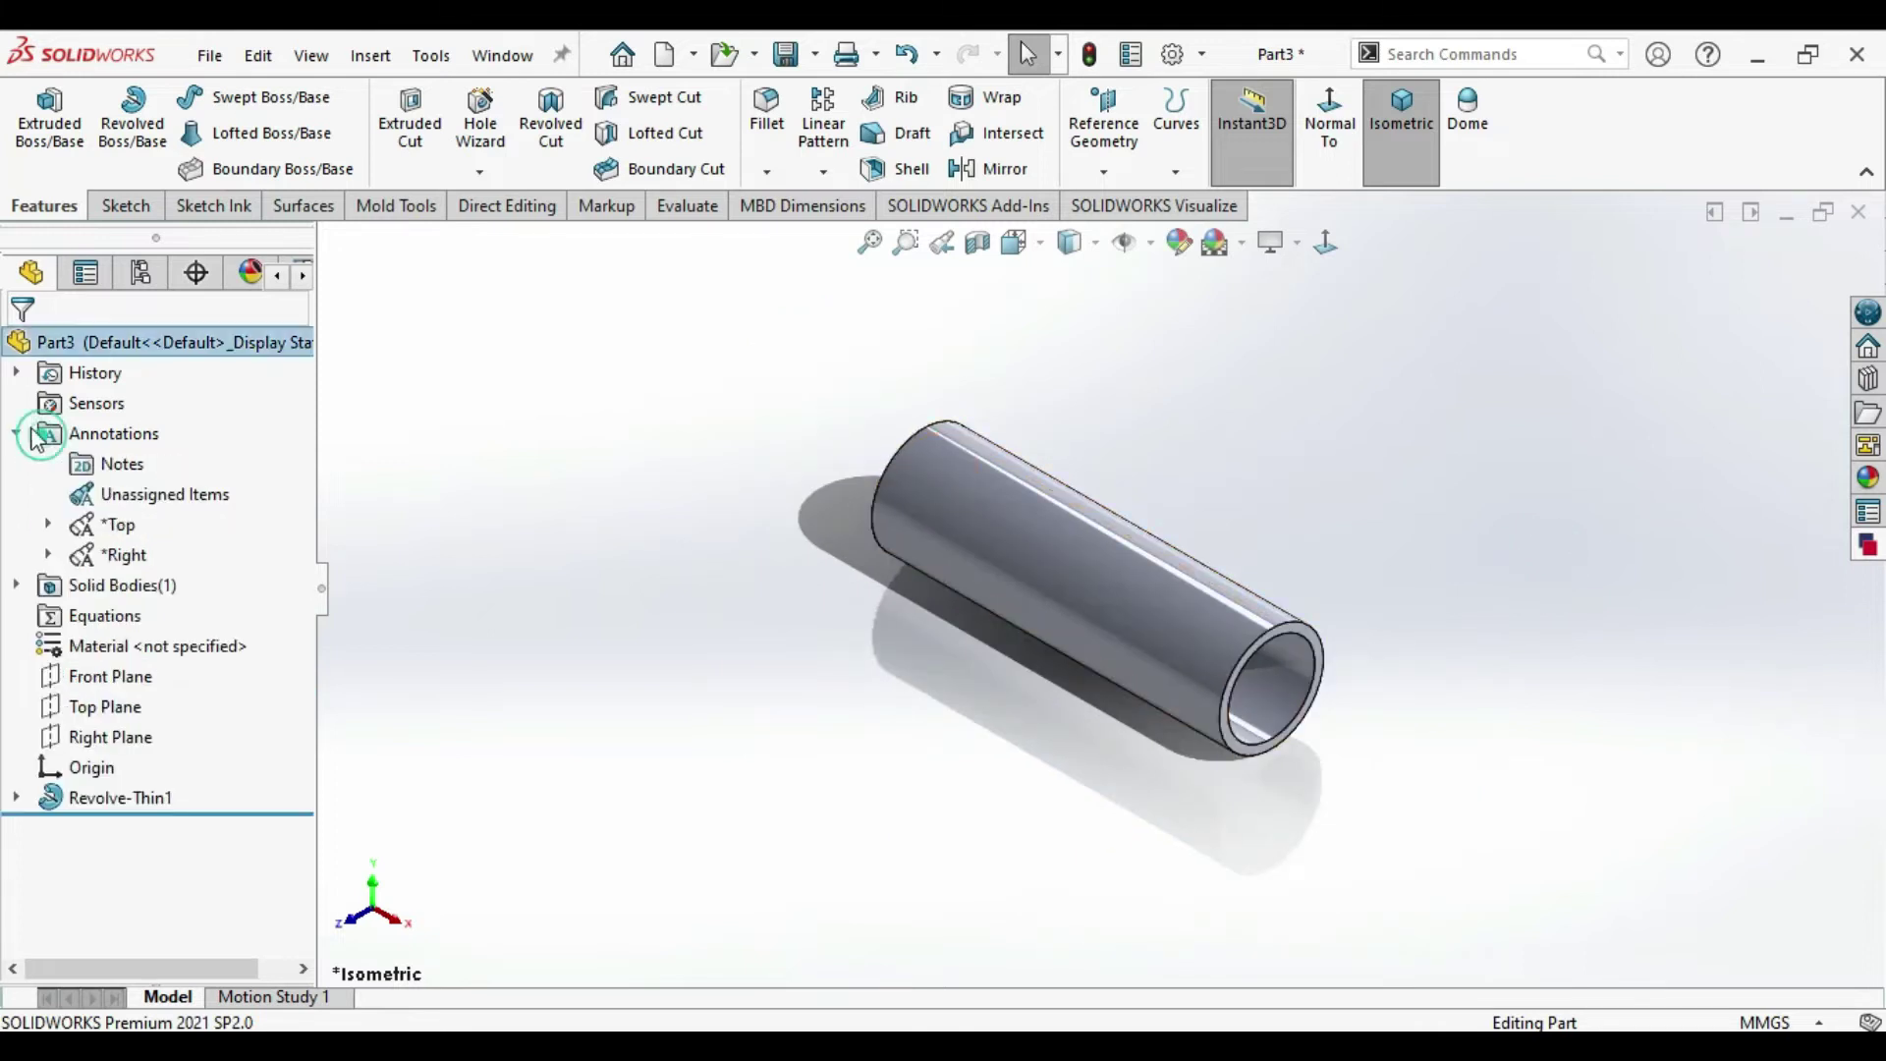
right_click(88, 434)
click(157, 525)
click(729, 432)
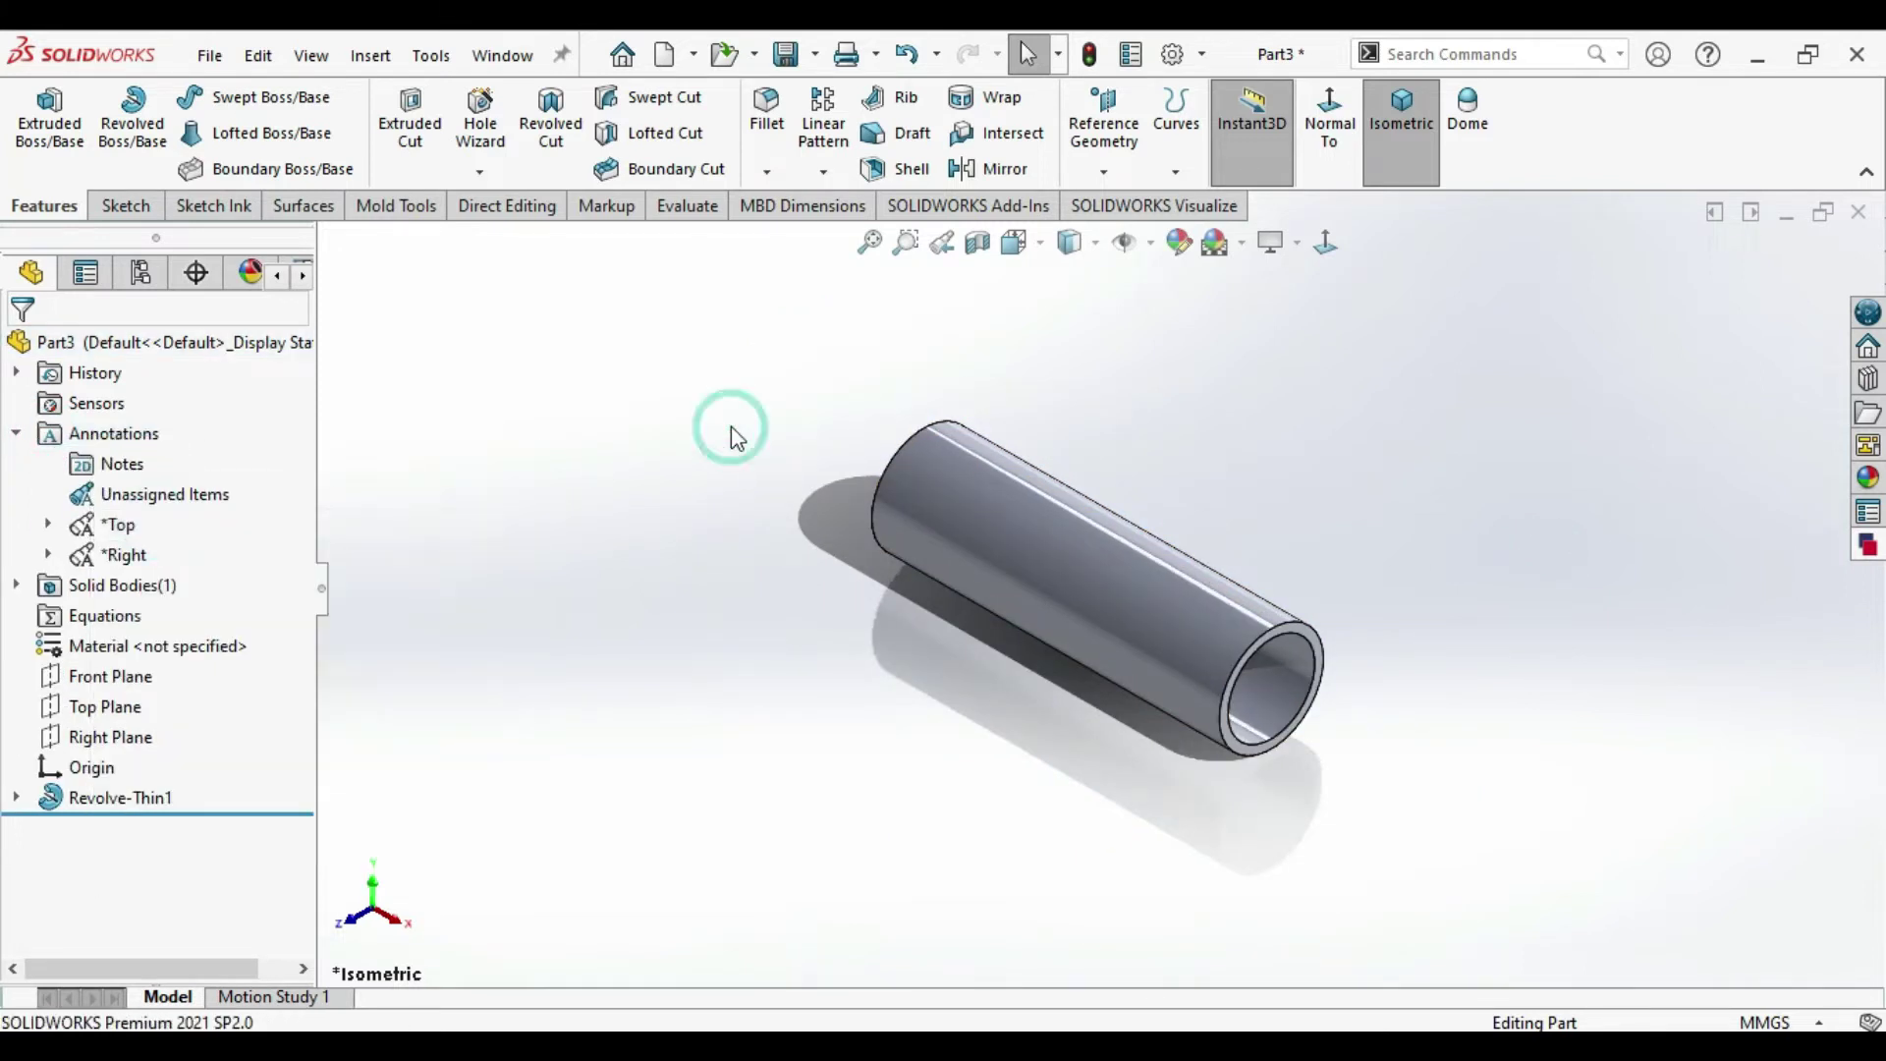
scroll(729, 432, up, 8)
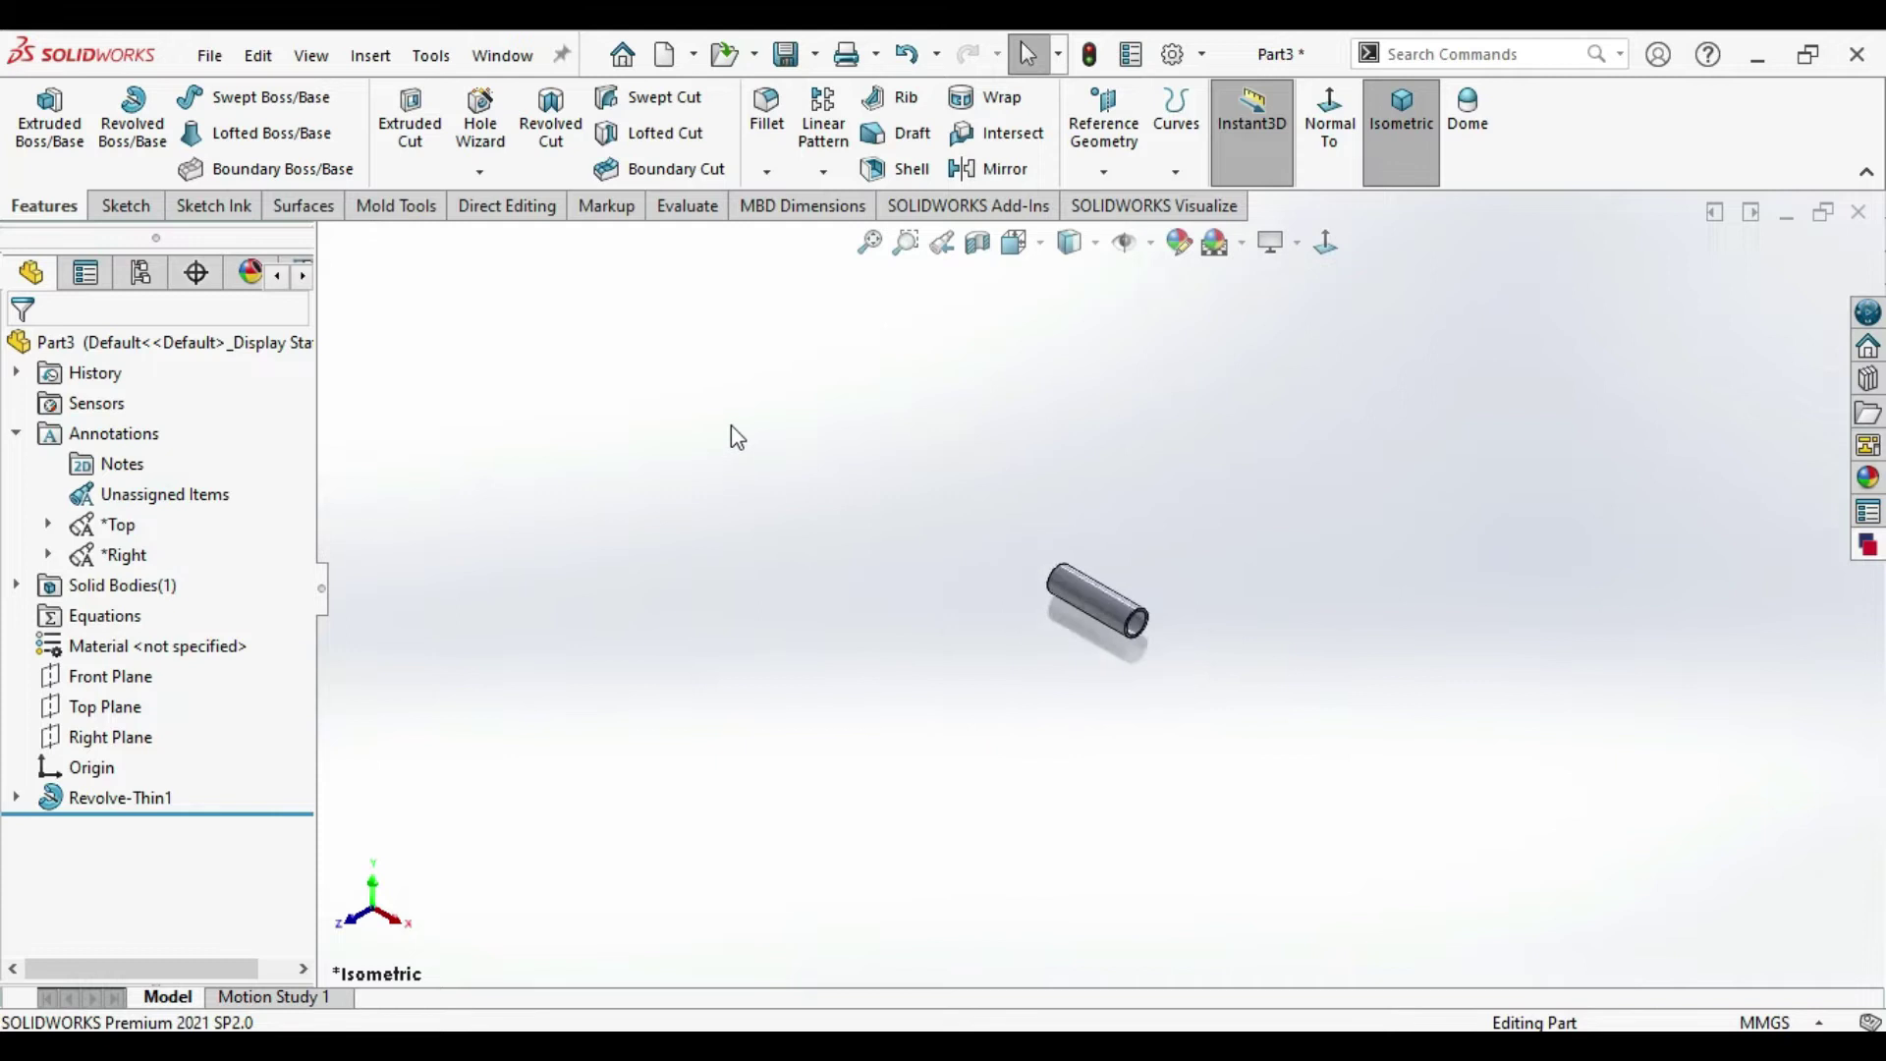
click(869, 243)
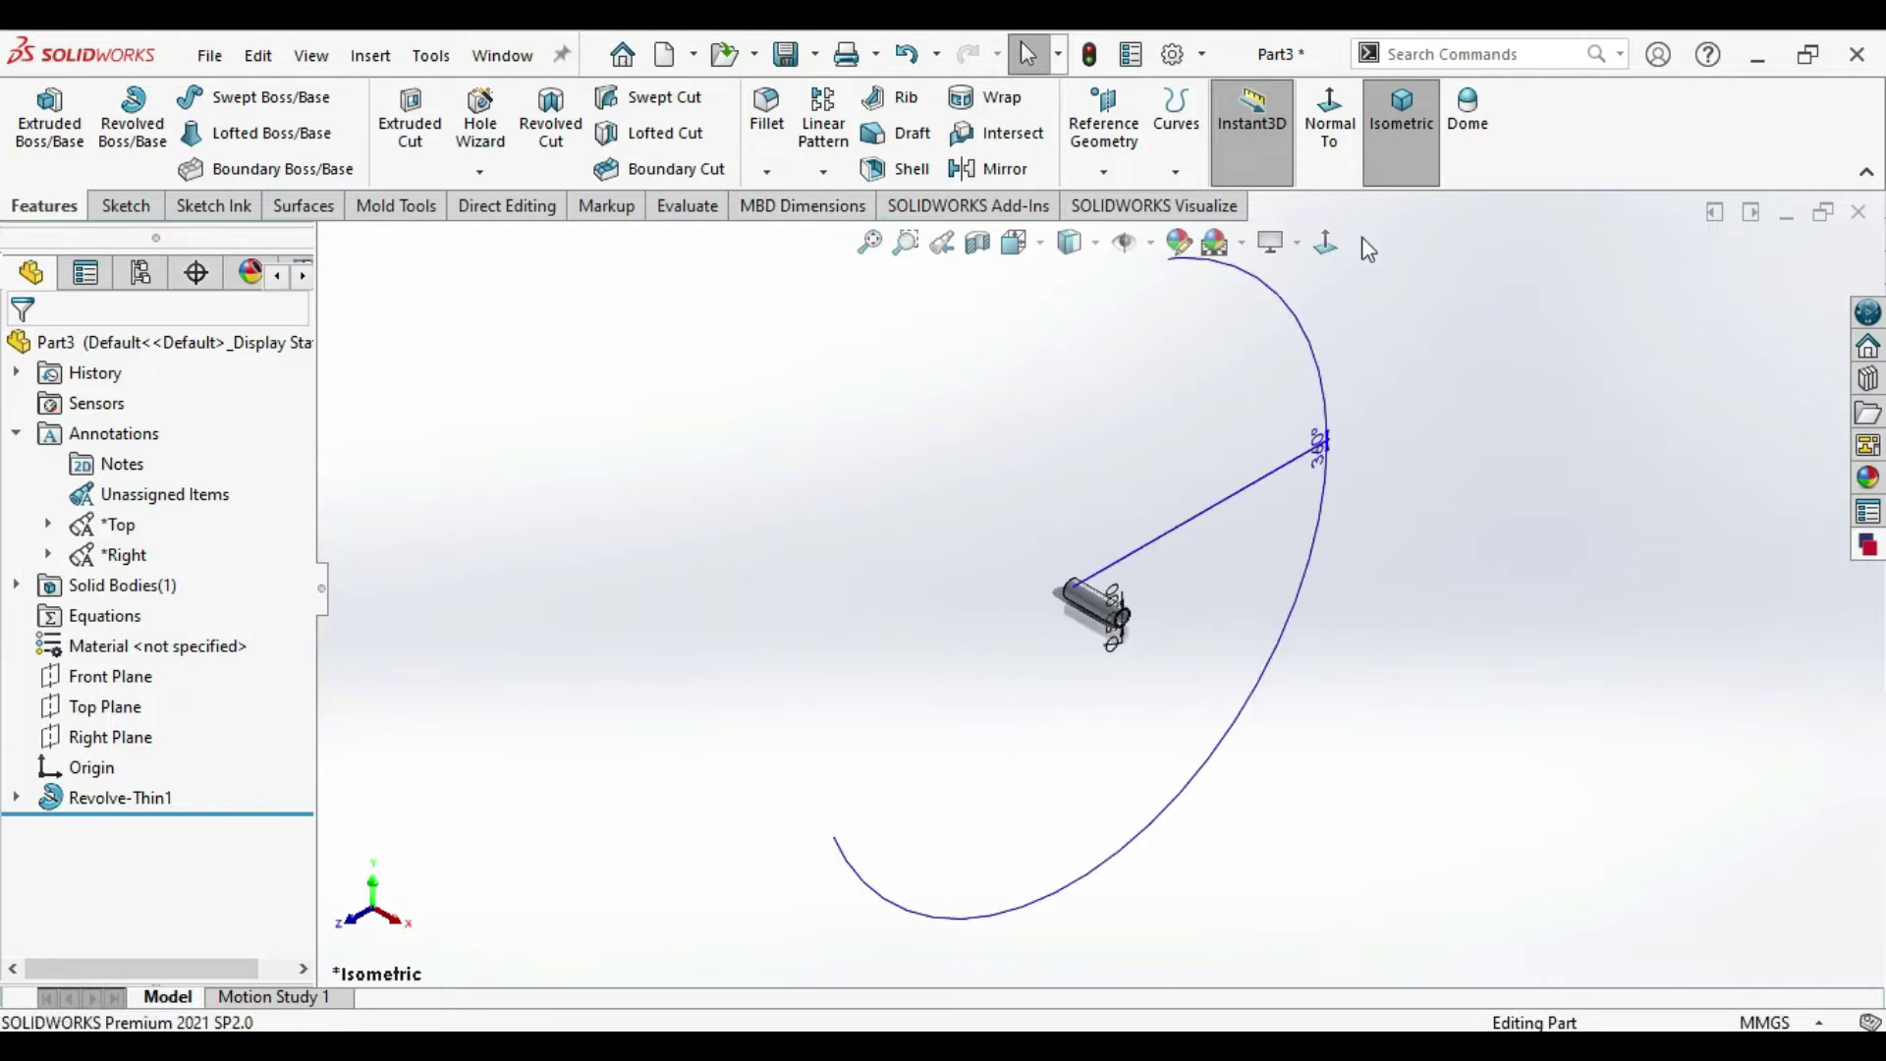
click(1465, 509)
scroll(1196, 589, down, 3)
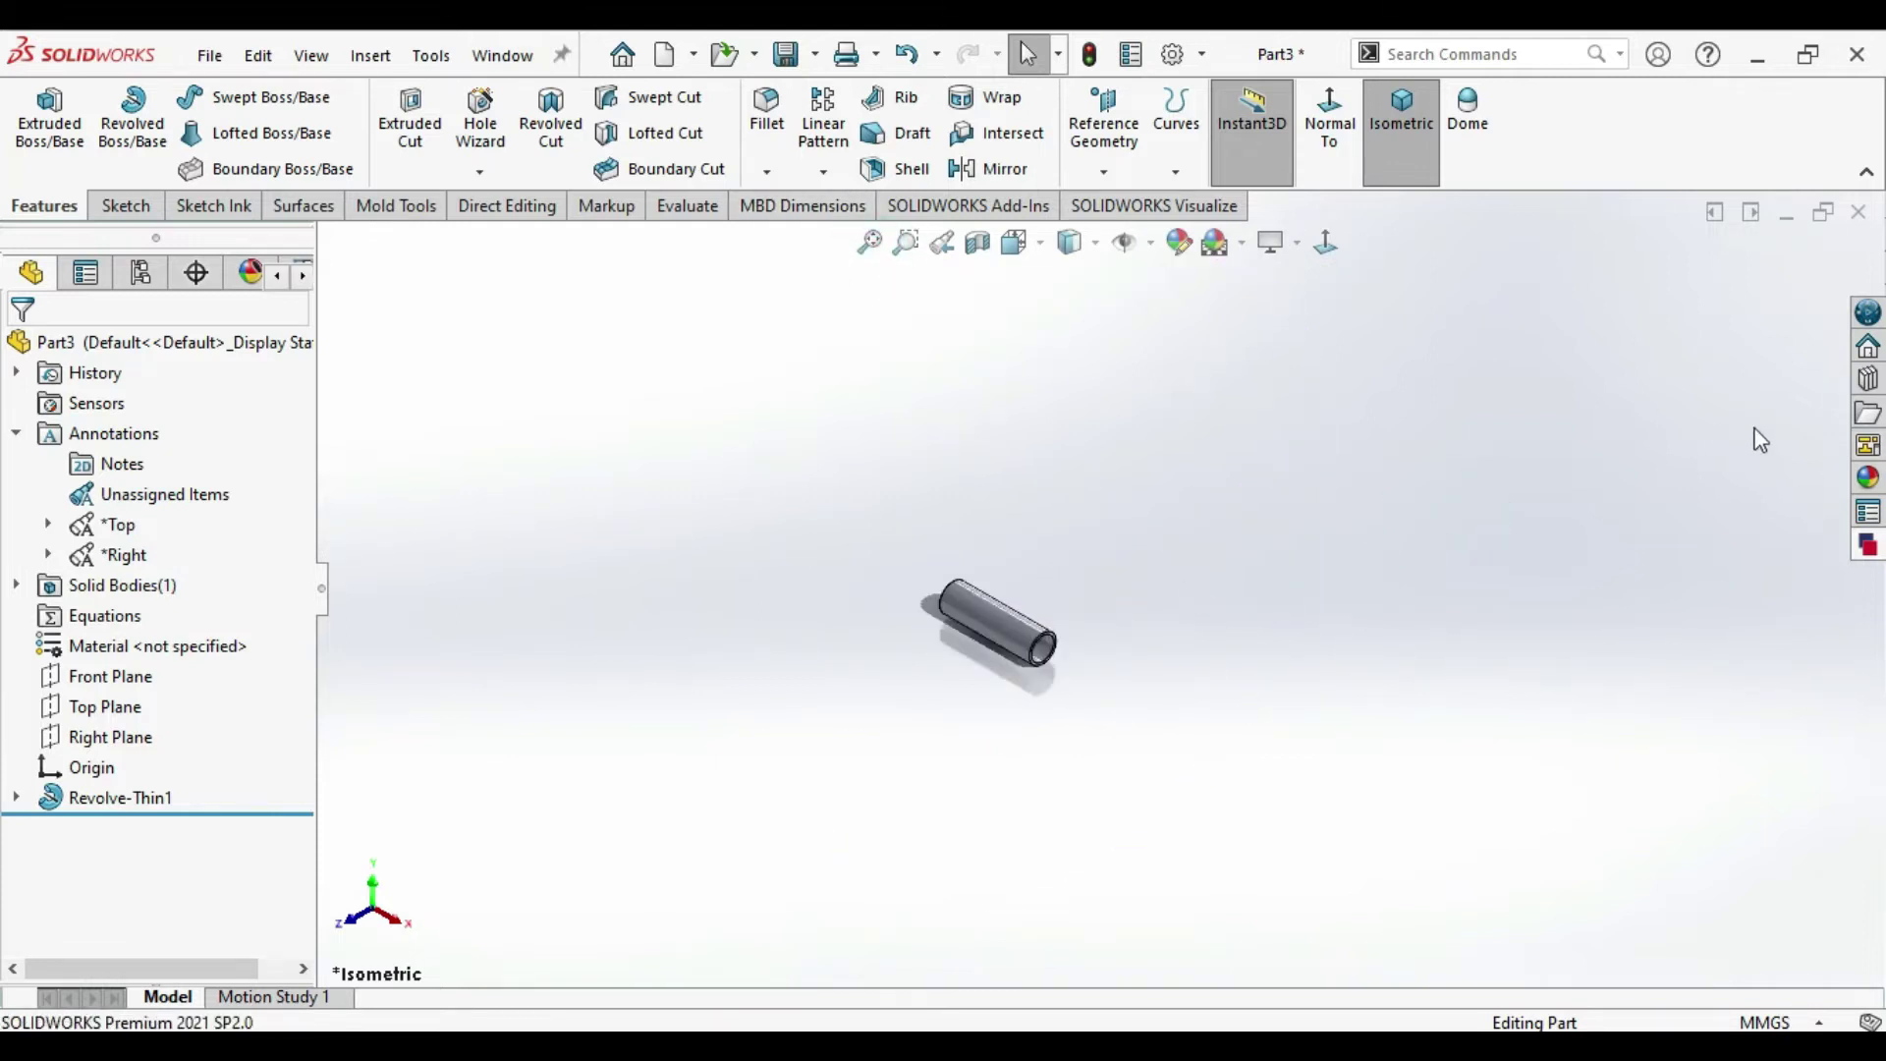
Save the part under the file name PIPE as a SOLIDWORKS Part in folder Q
click(1867, 548)
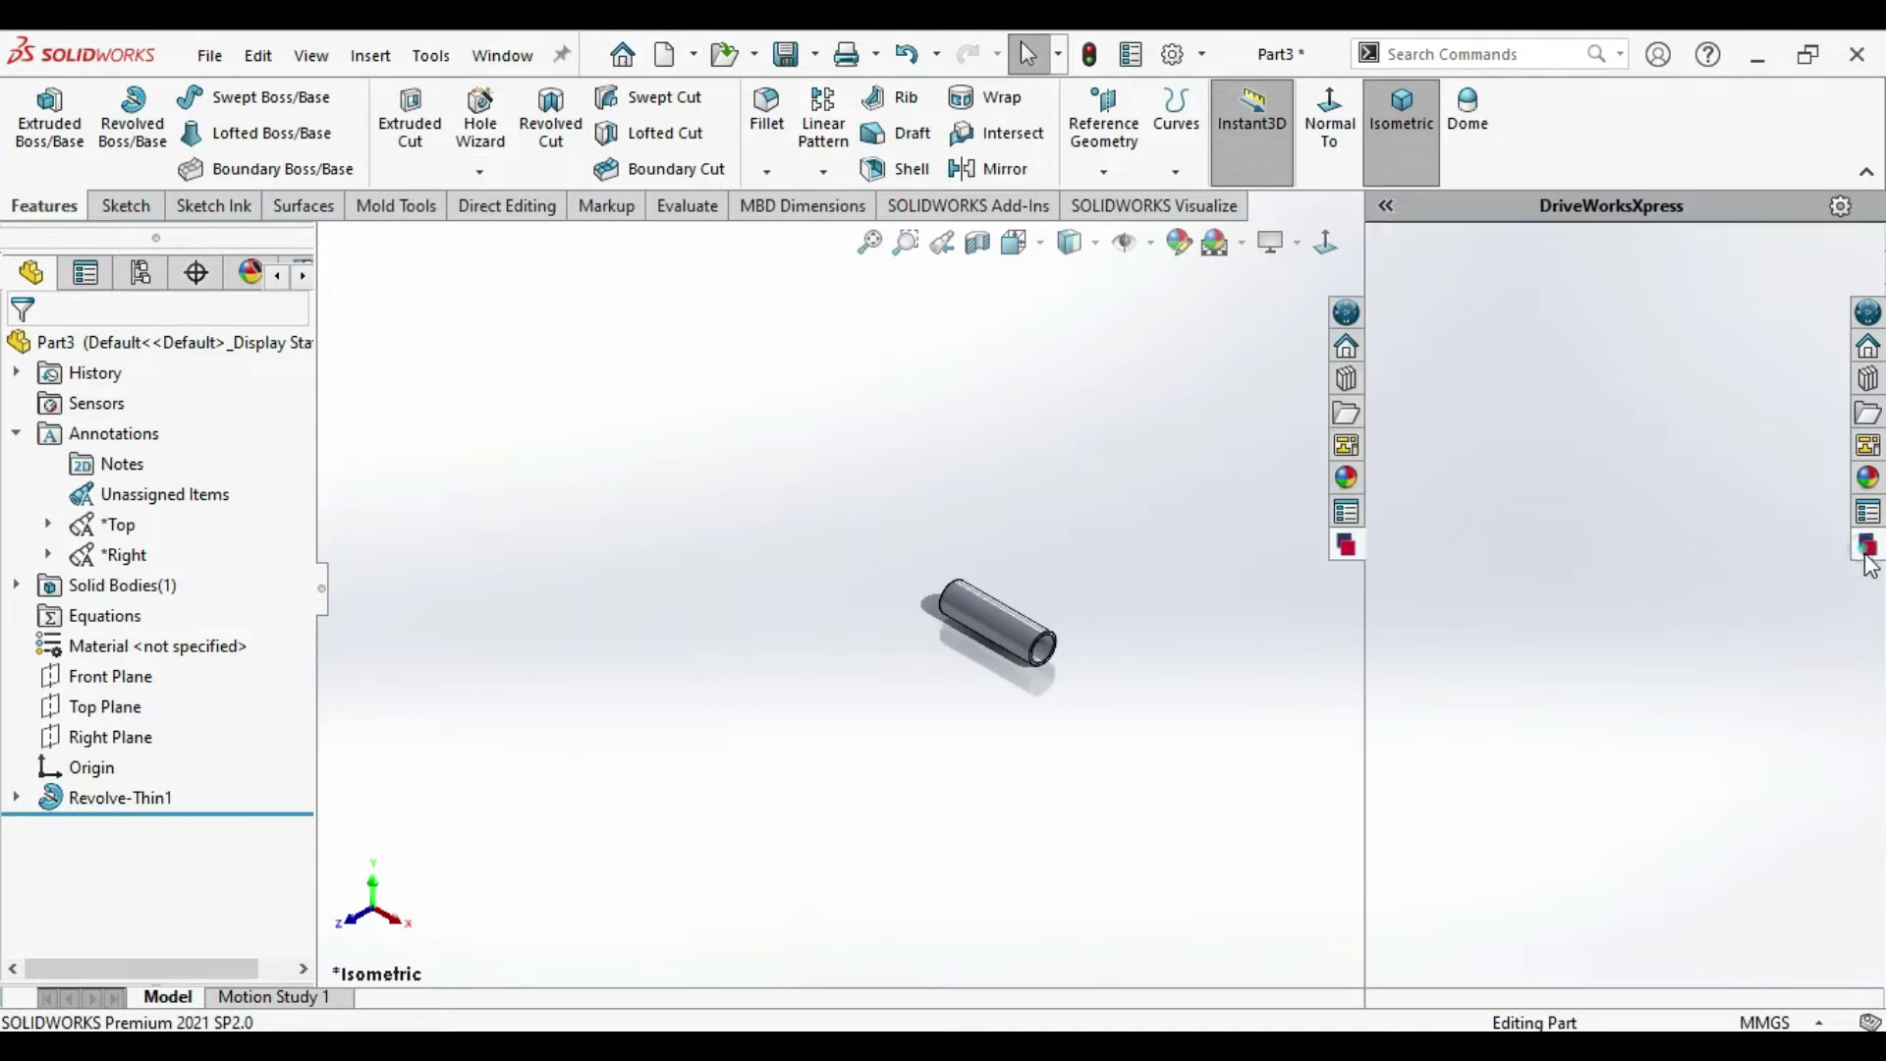
click(985, 442)
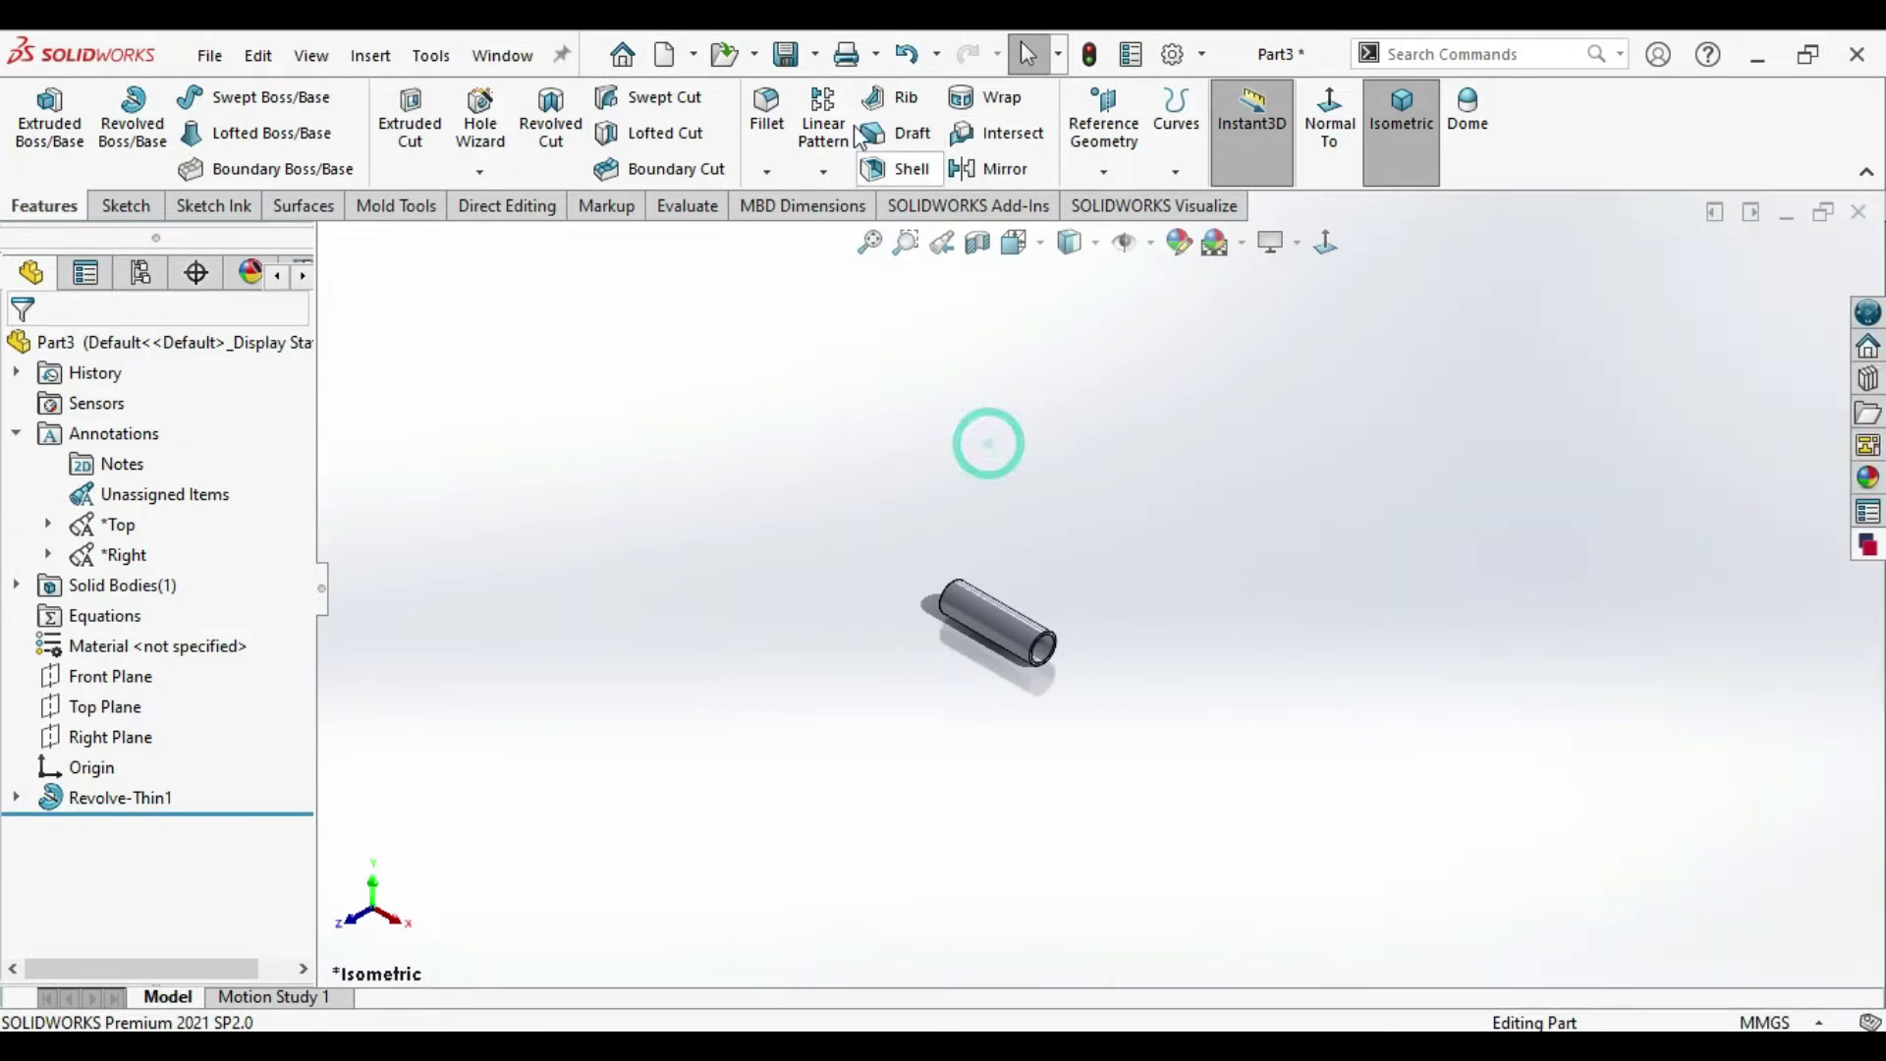
click(816, 56)
click(821, 96)
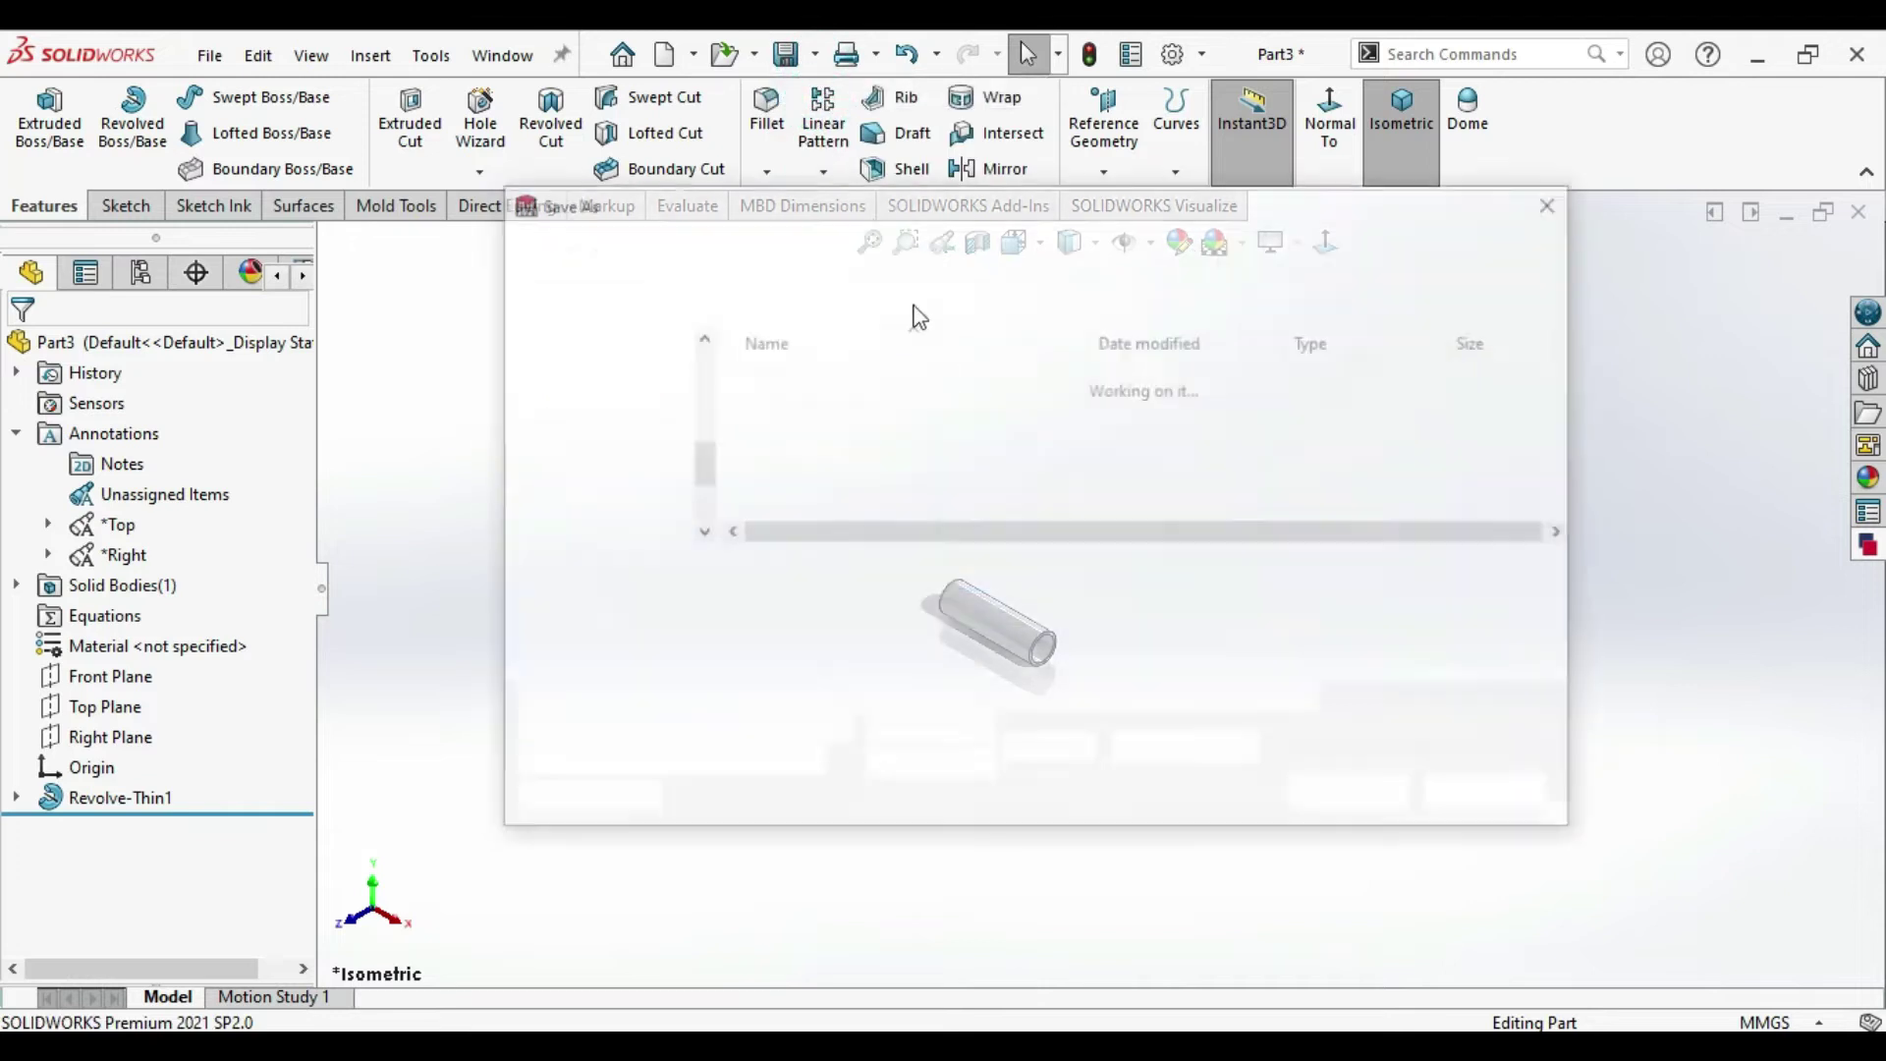
text(PIPE)
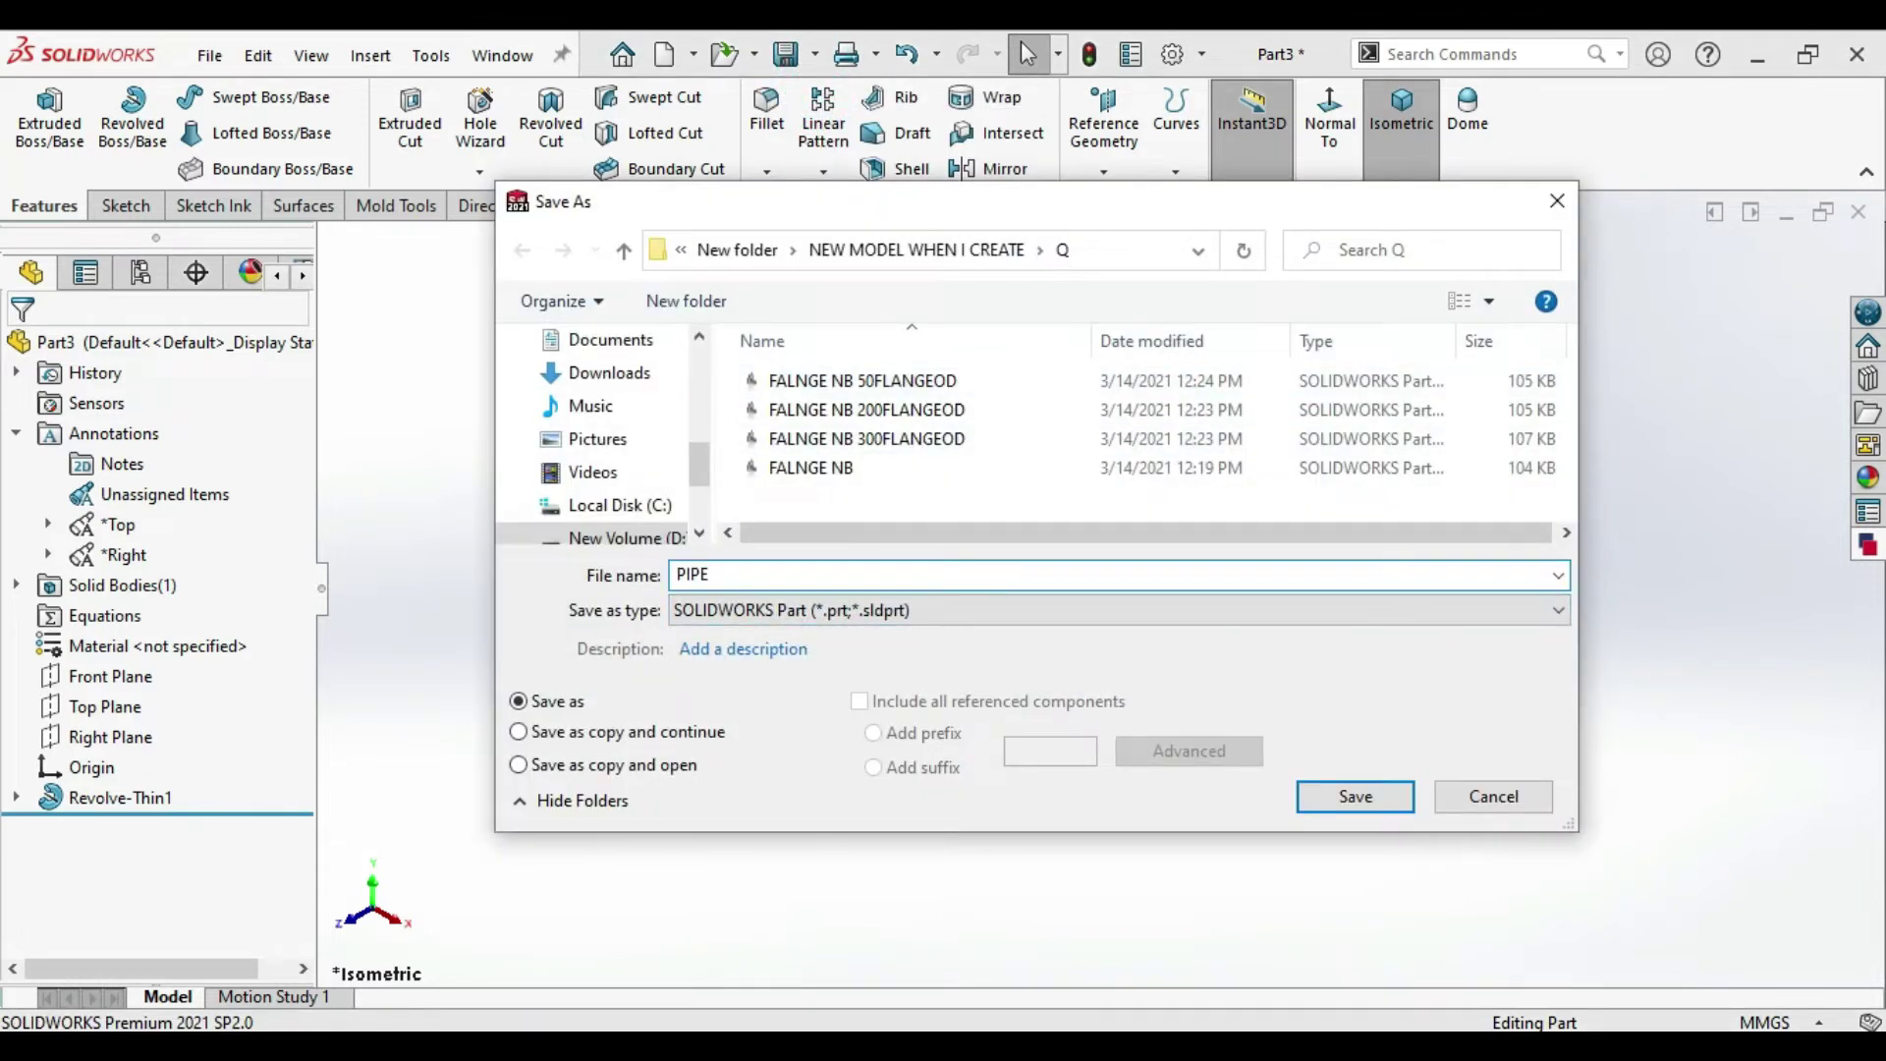
key(Return)
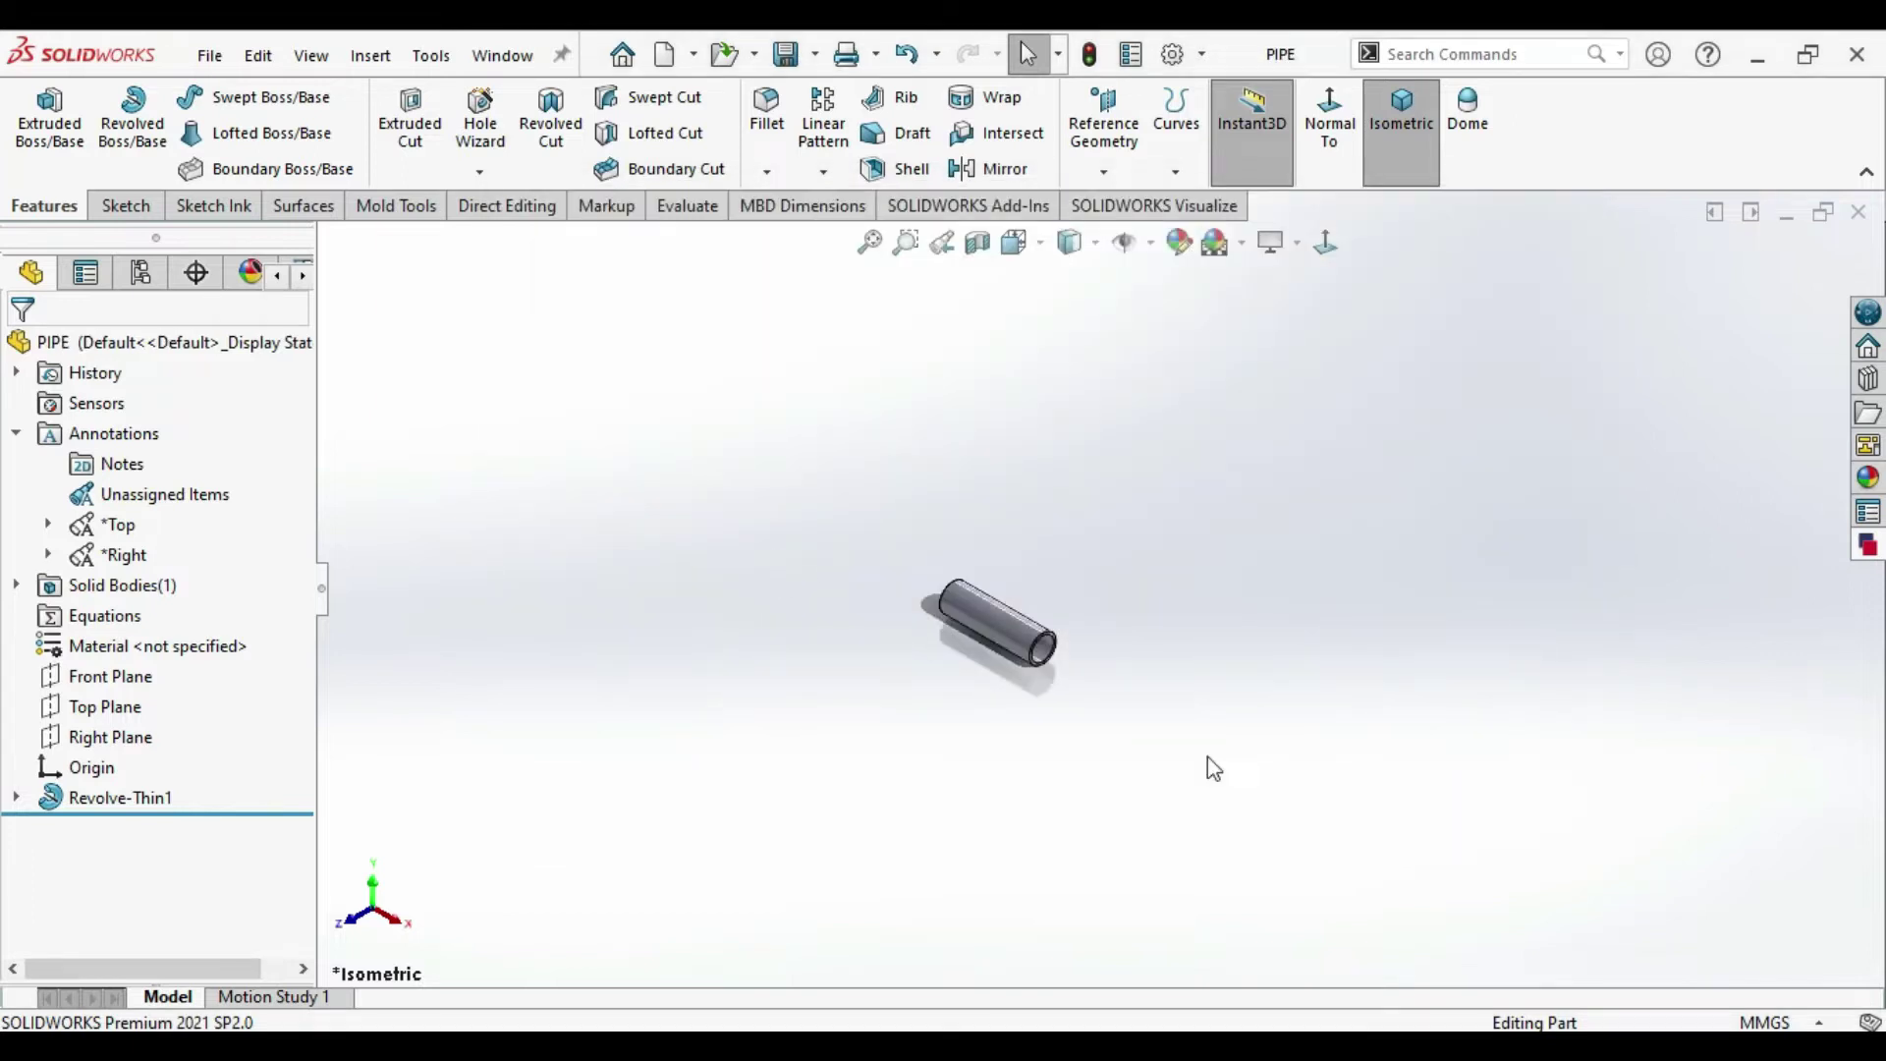
Create a DriveWorksXpress project from the open PIPE model and go to capturing its dimensions and features
click(1868, 550)
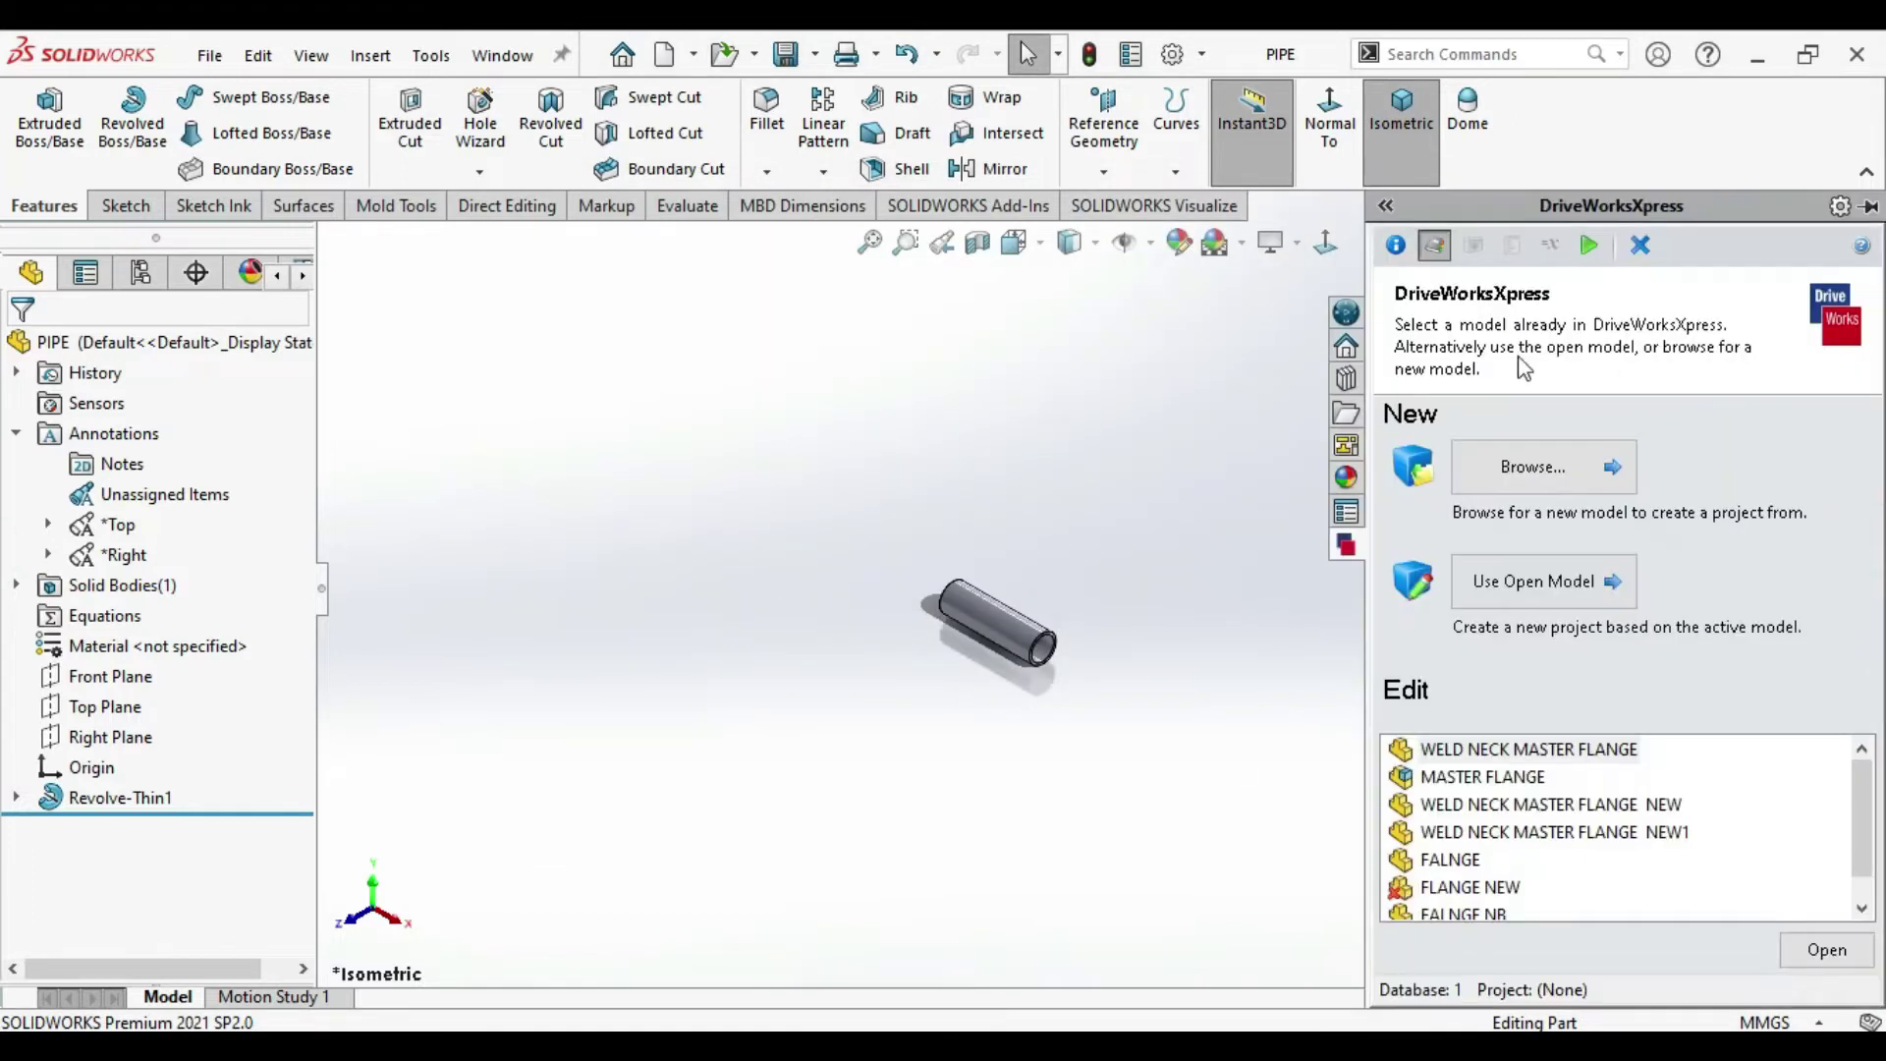
click(1483, 582)
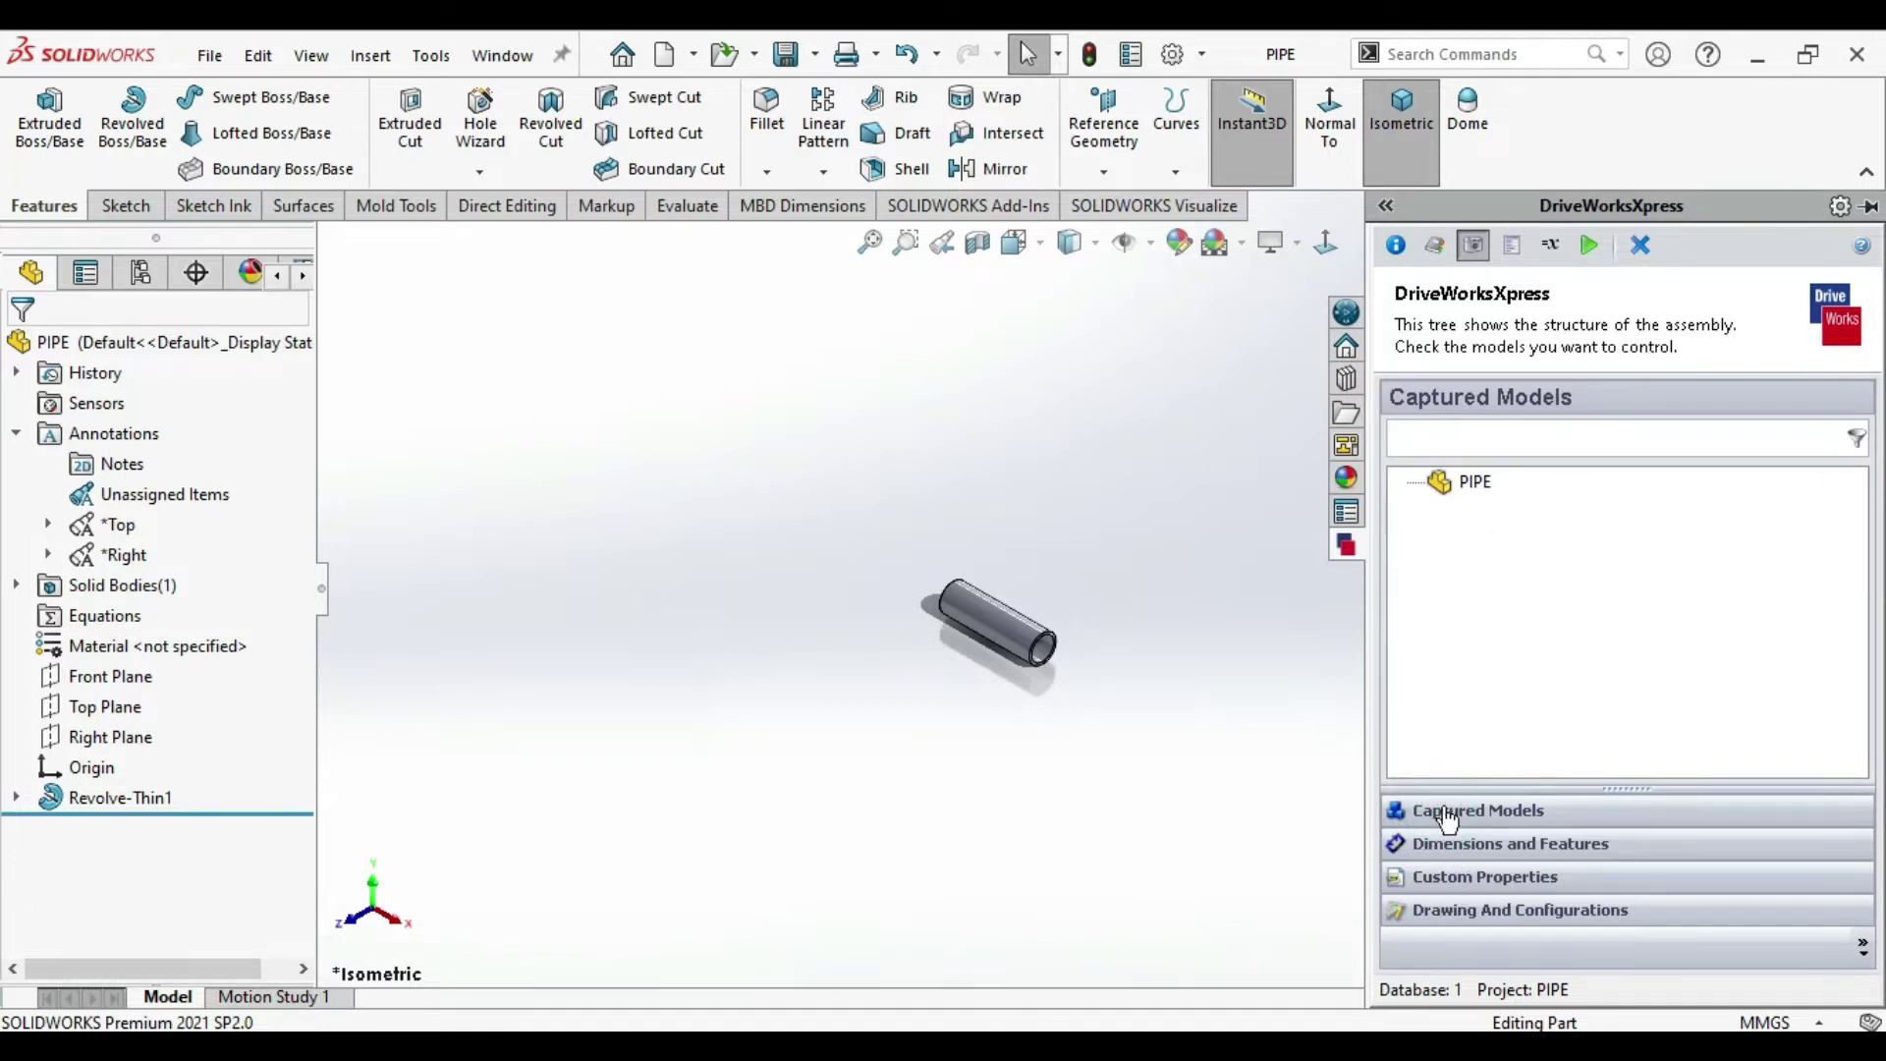
click(1454, 857)
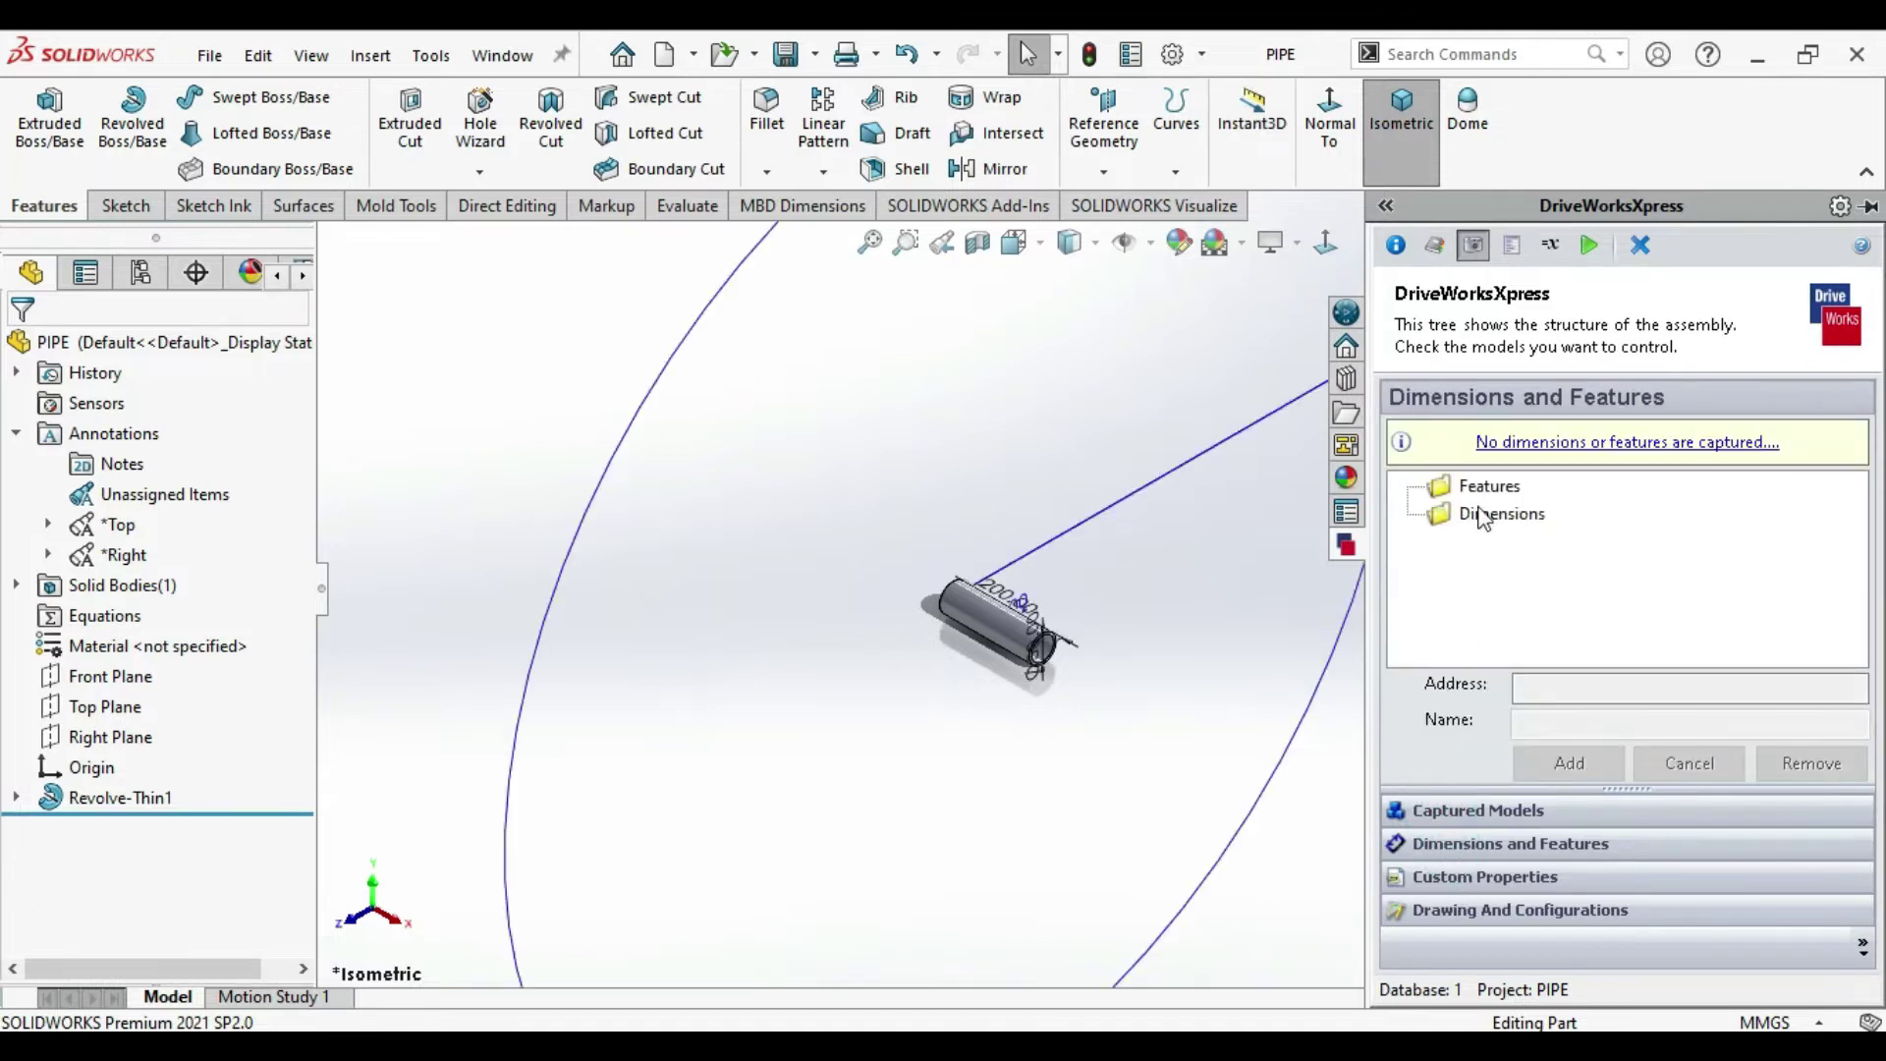
Capture the 50 mm inner diameter dimension of the pipe in the project under the name PIPE ID
scroll(1024, 632, down, 5)
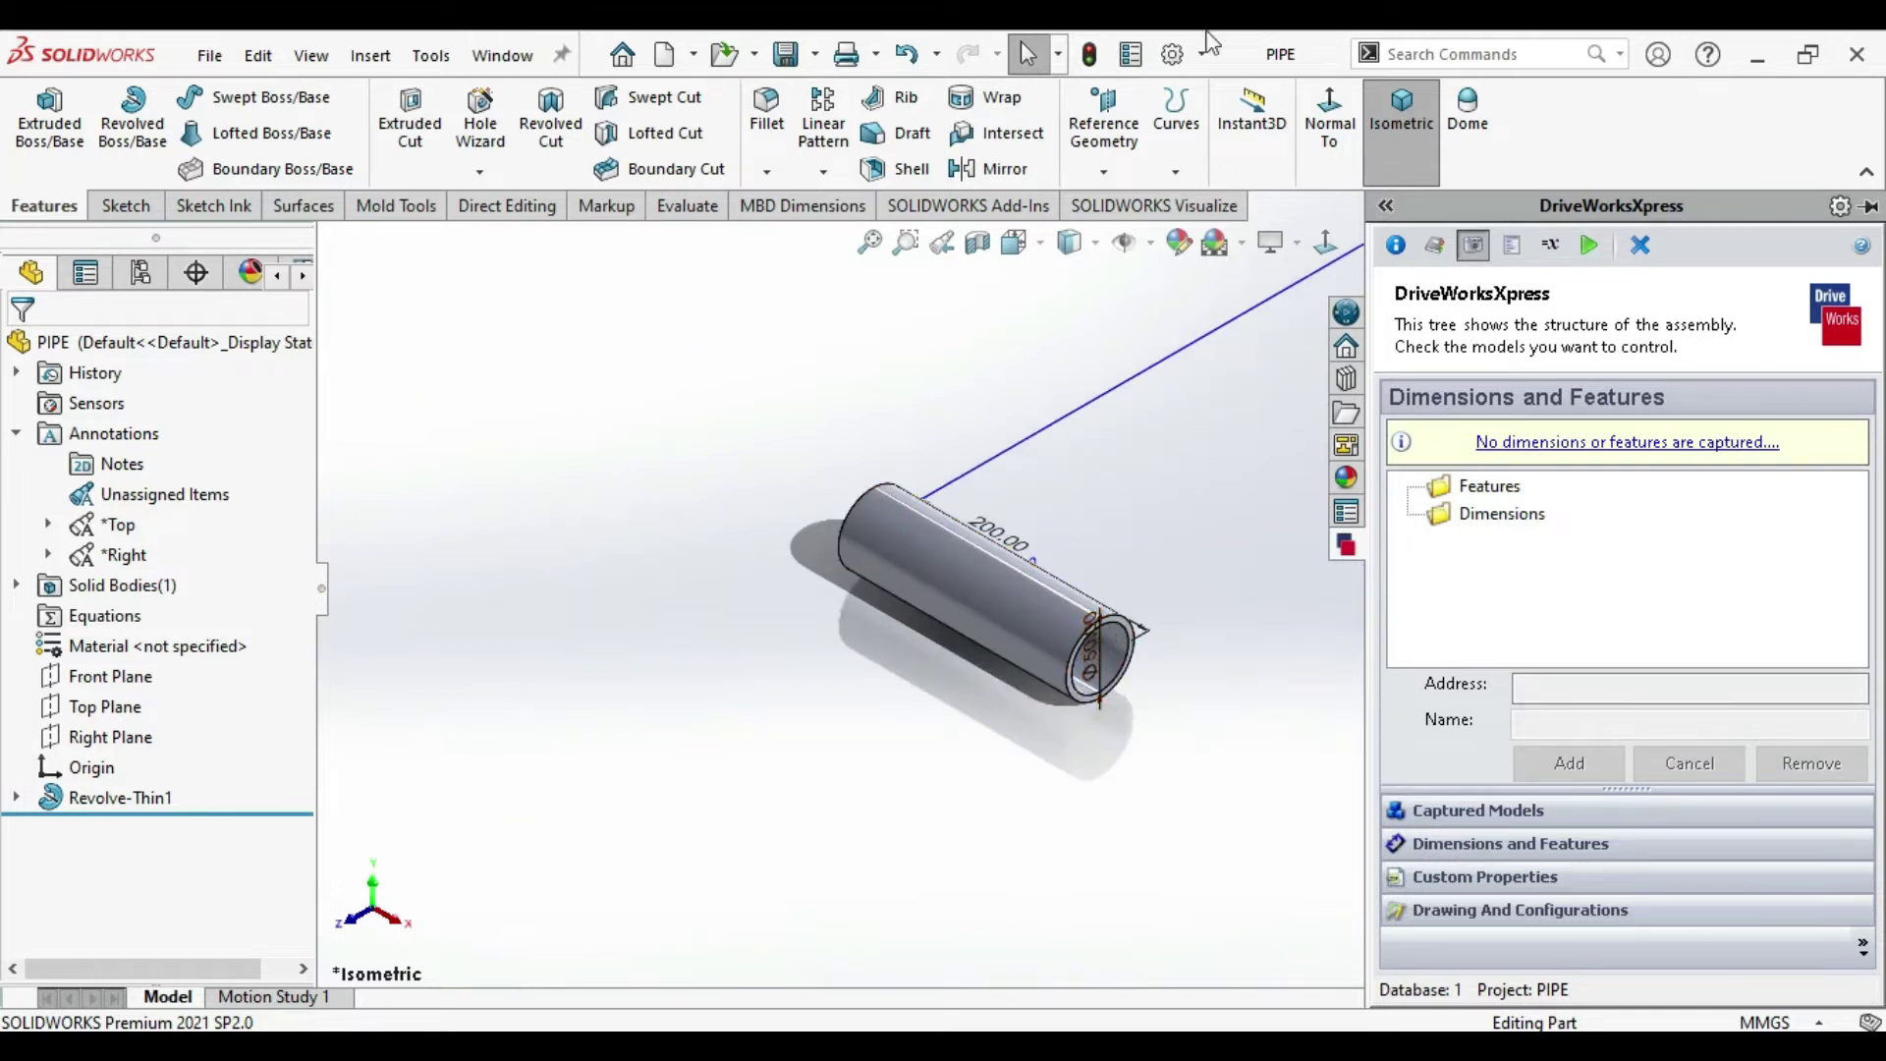
click(1092, 656)
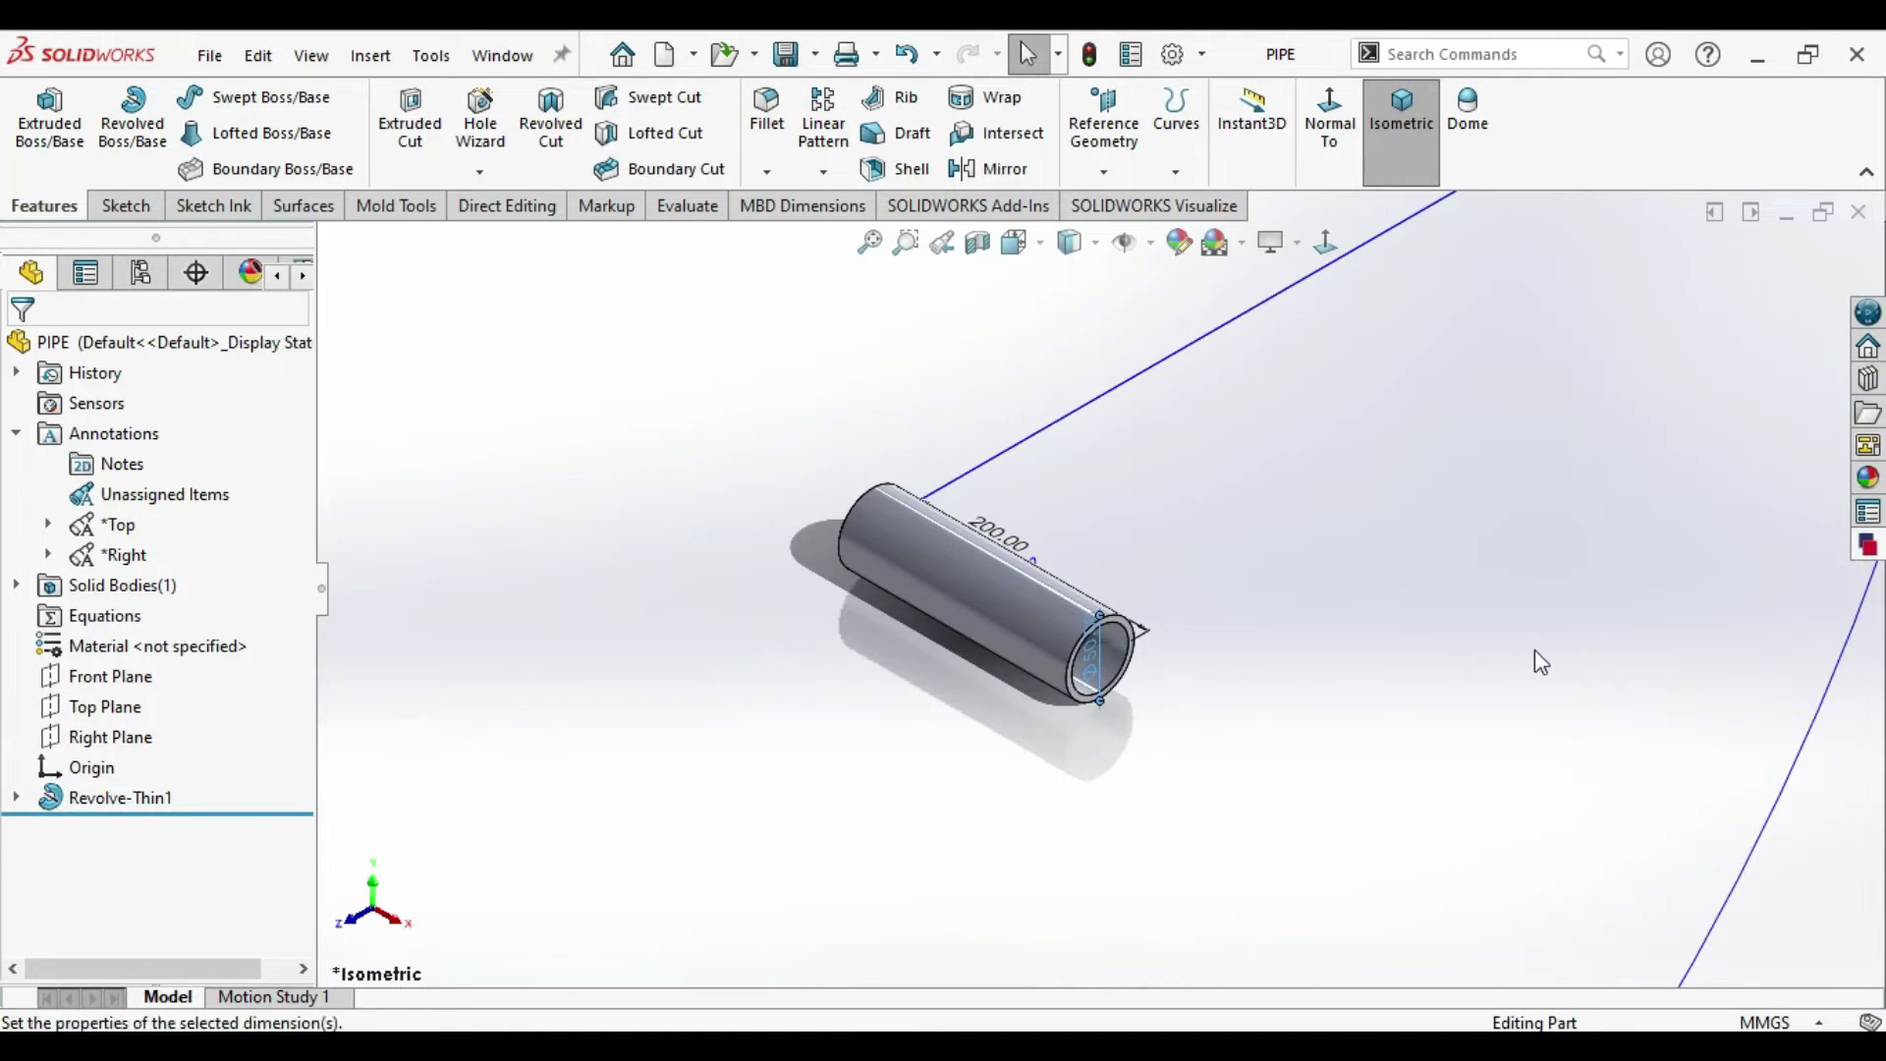
click(1867, 545)
click(1865, 213)
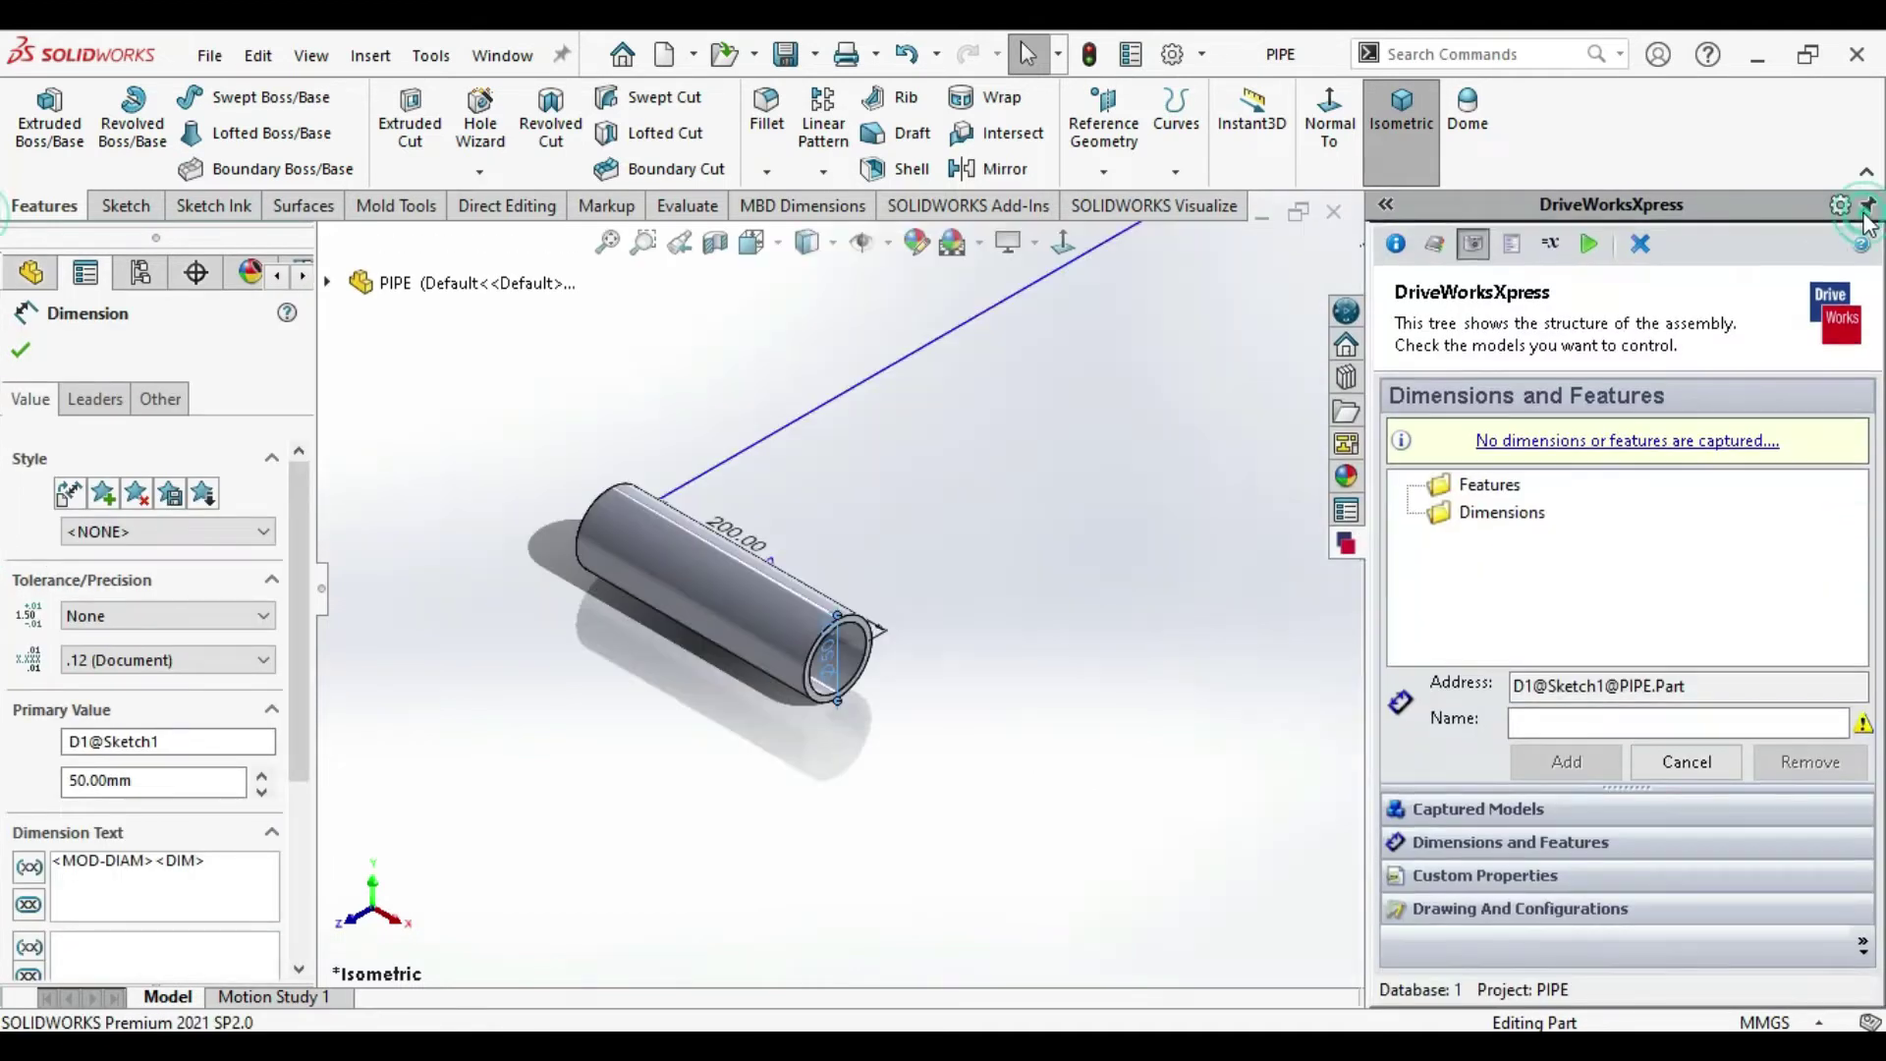
click(1545, 725)
text(PIPE ID)
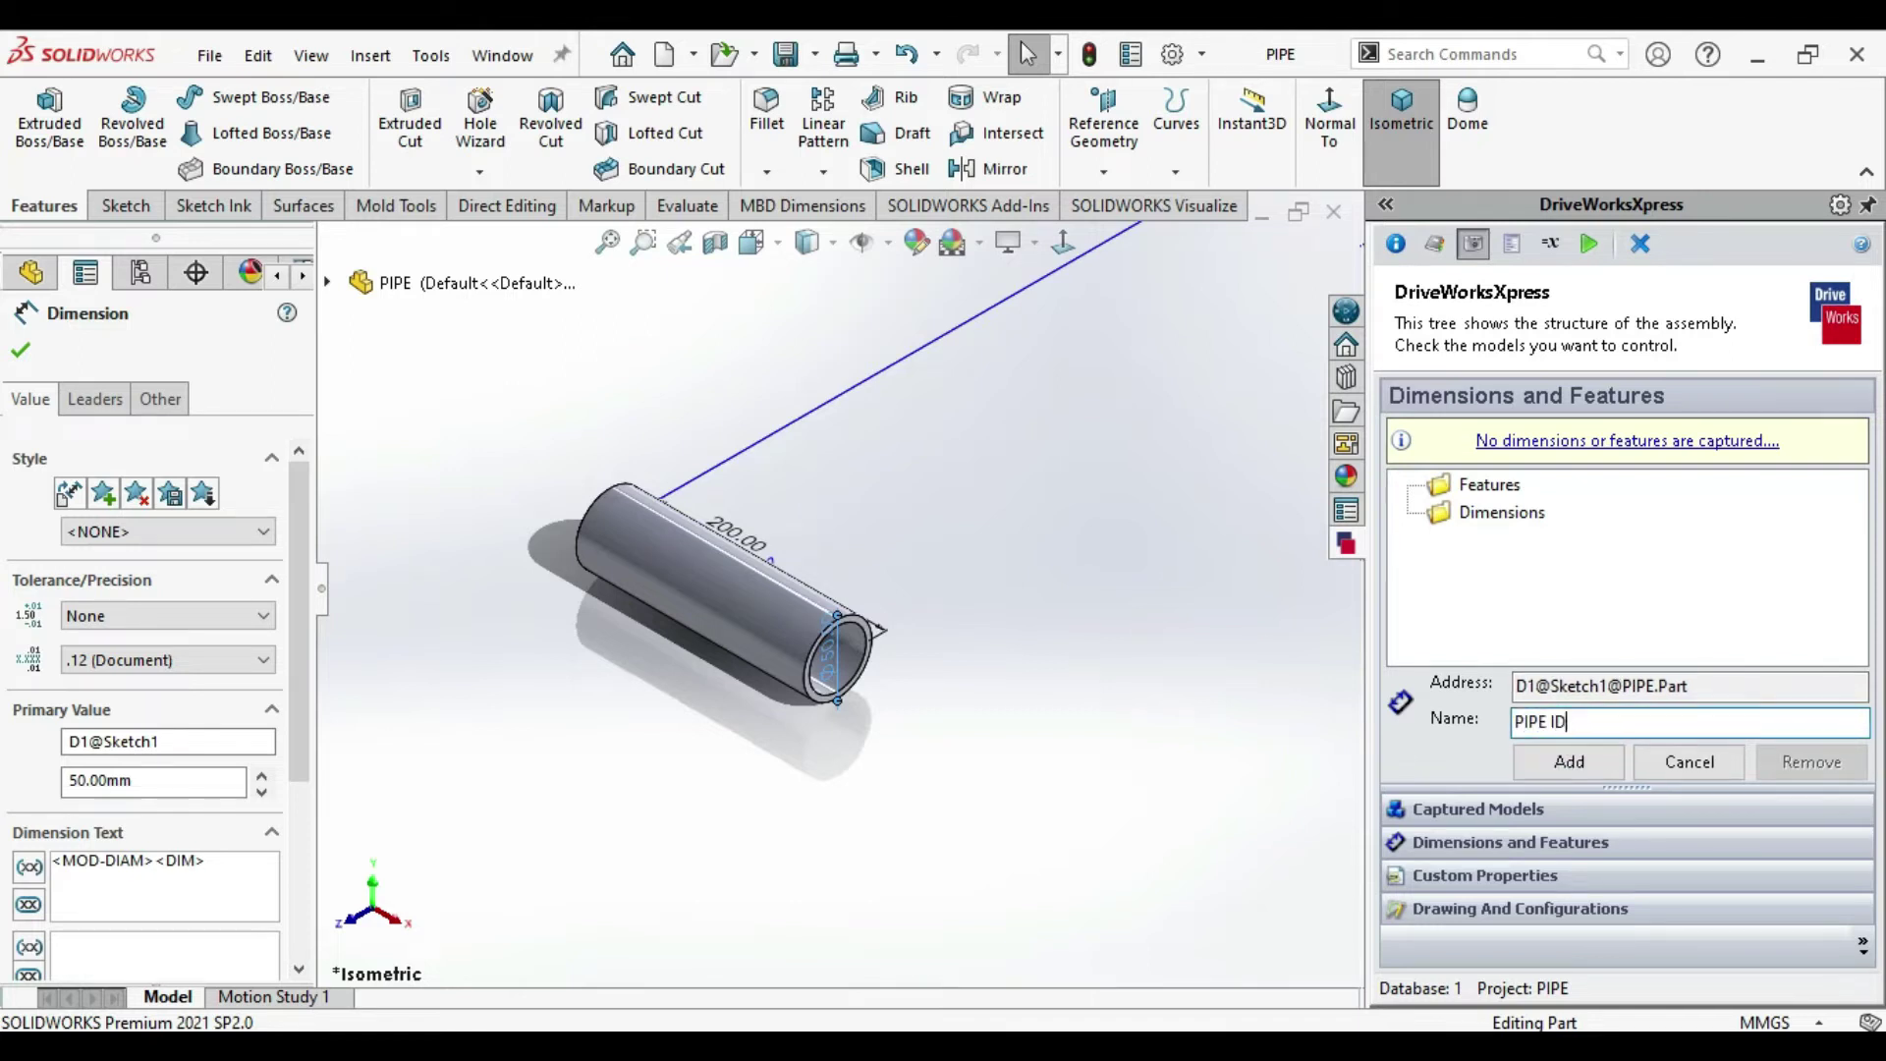
click(1572, 762)
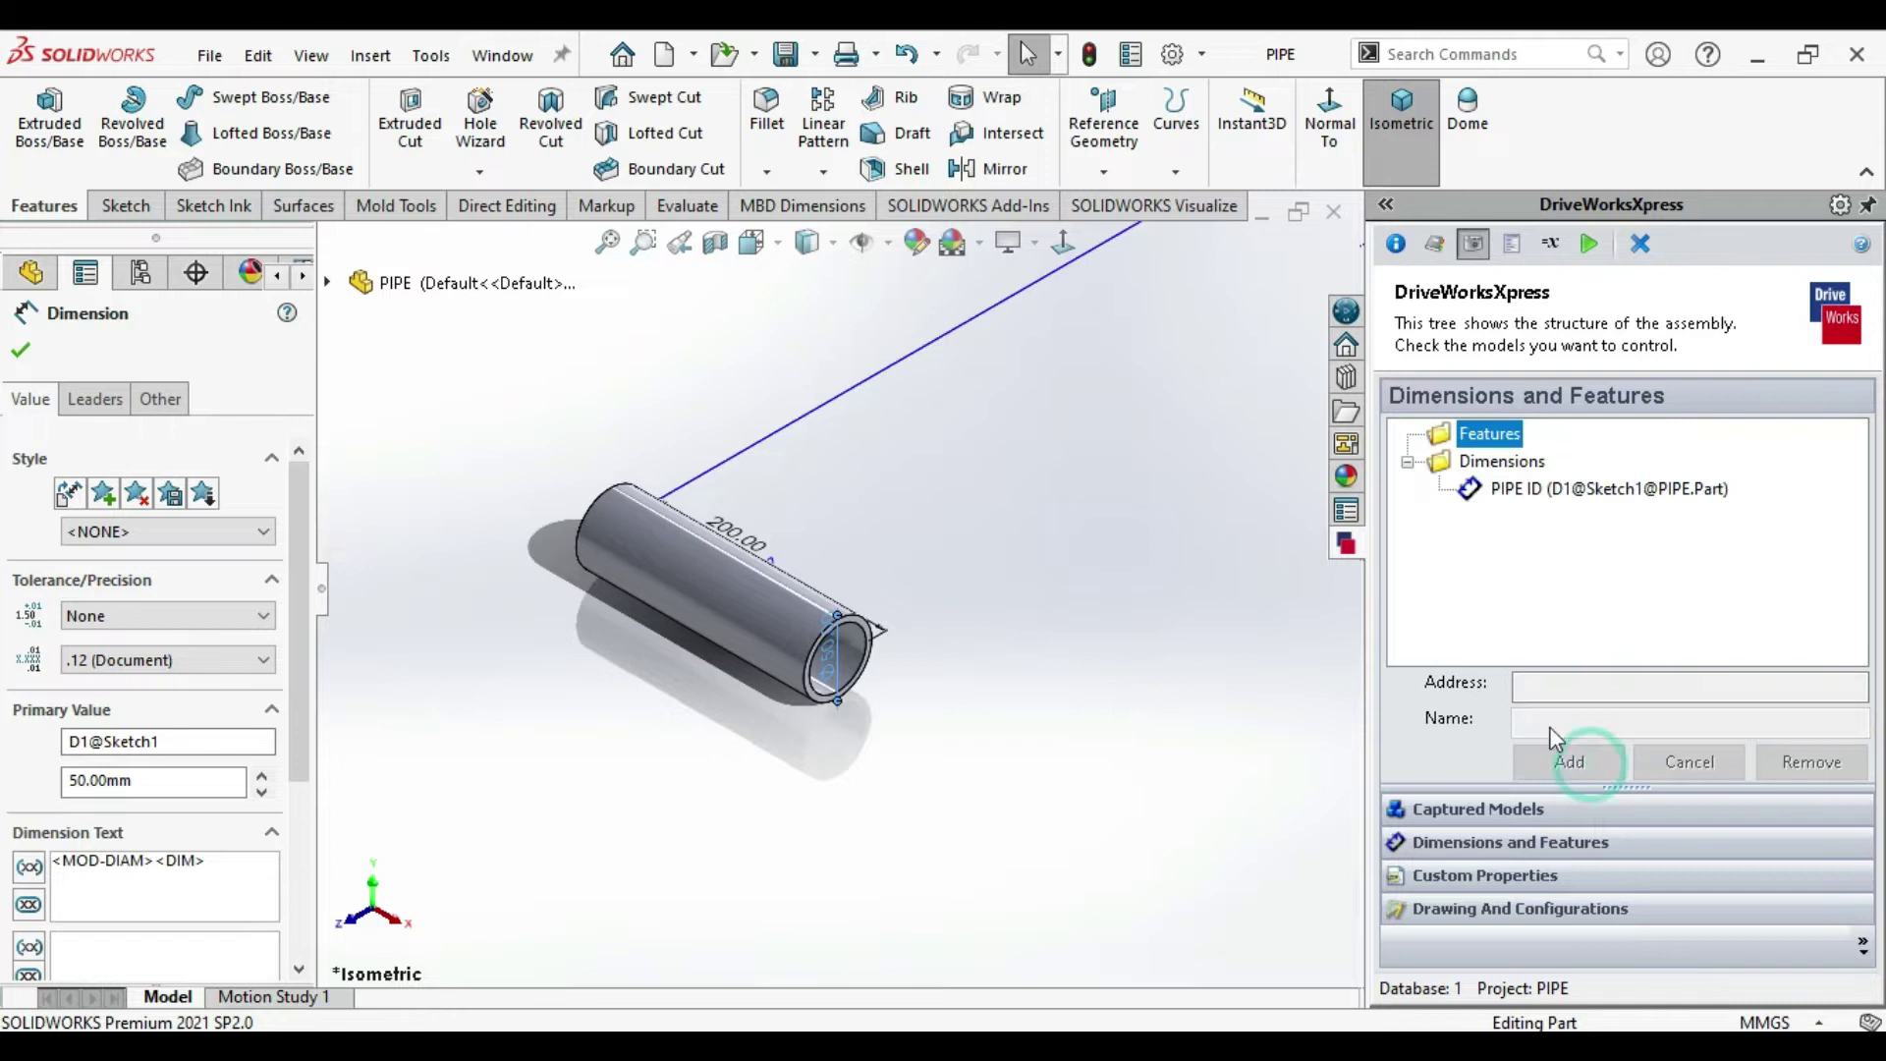
Capture the wall thickness dimension of the thin revolve under the name PIPE THICKNESS
click(772, 582)
click(1599, 727)
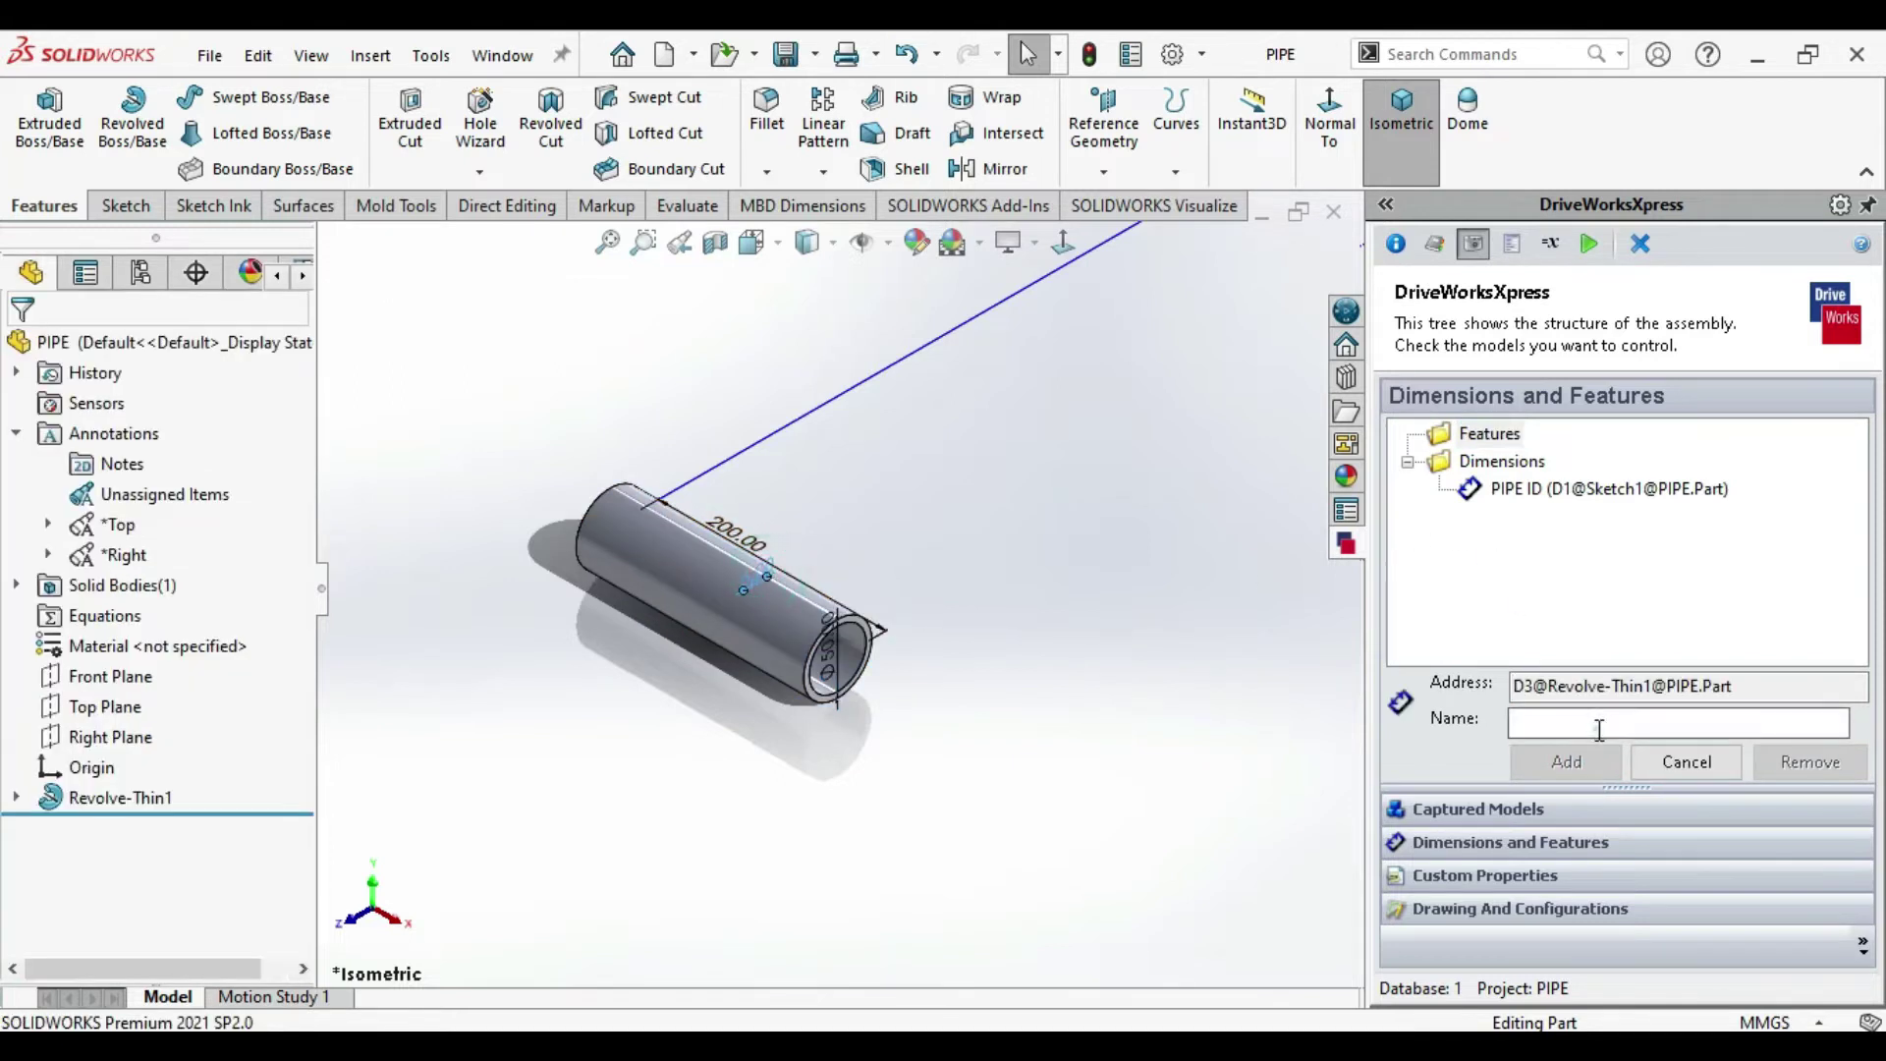
text(PIPE THICKNESS)
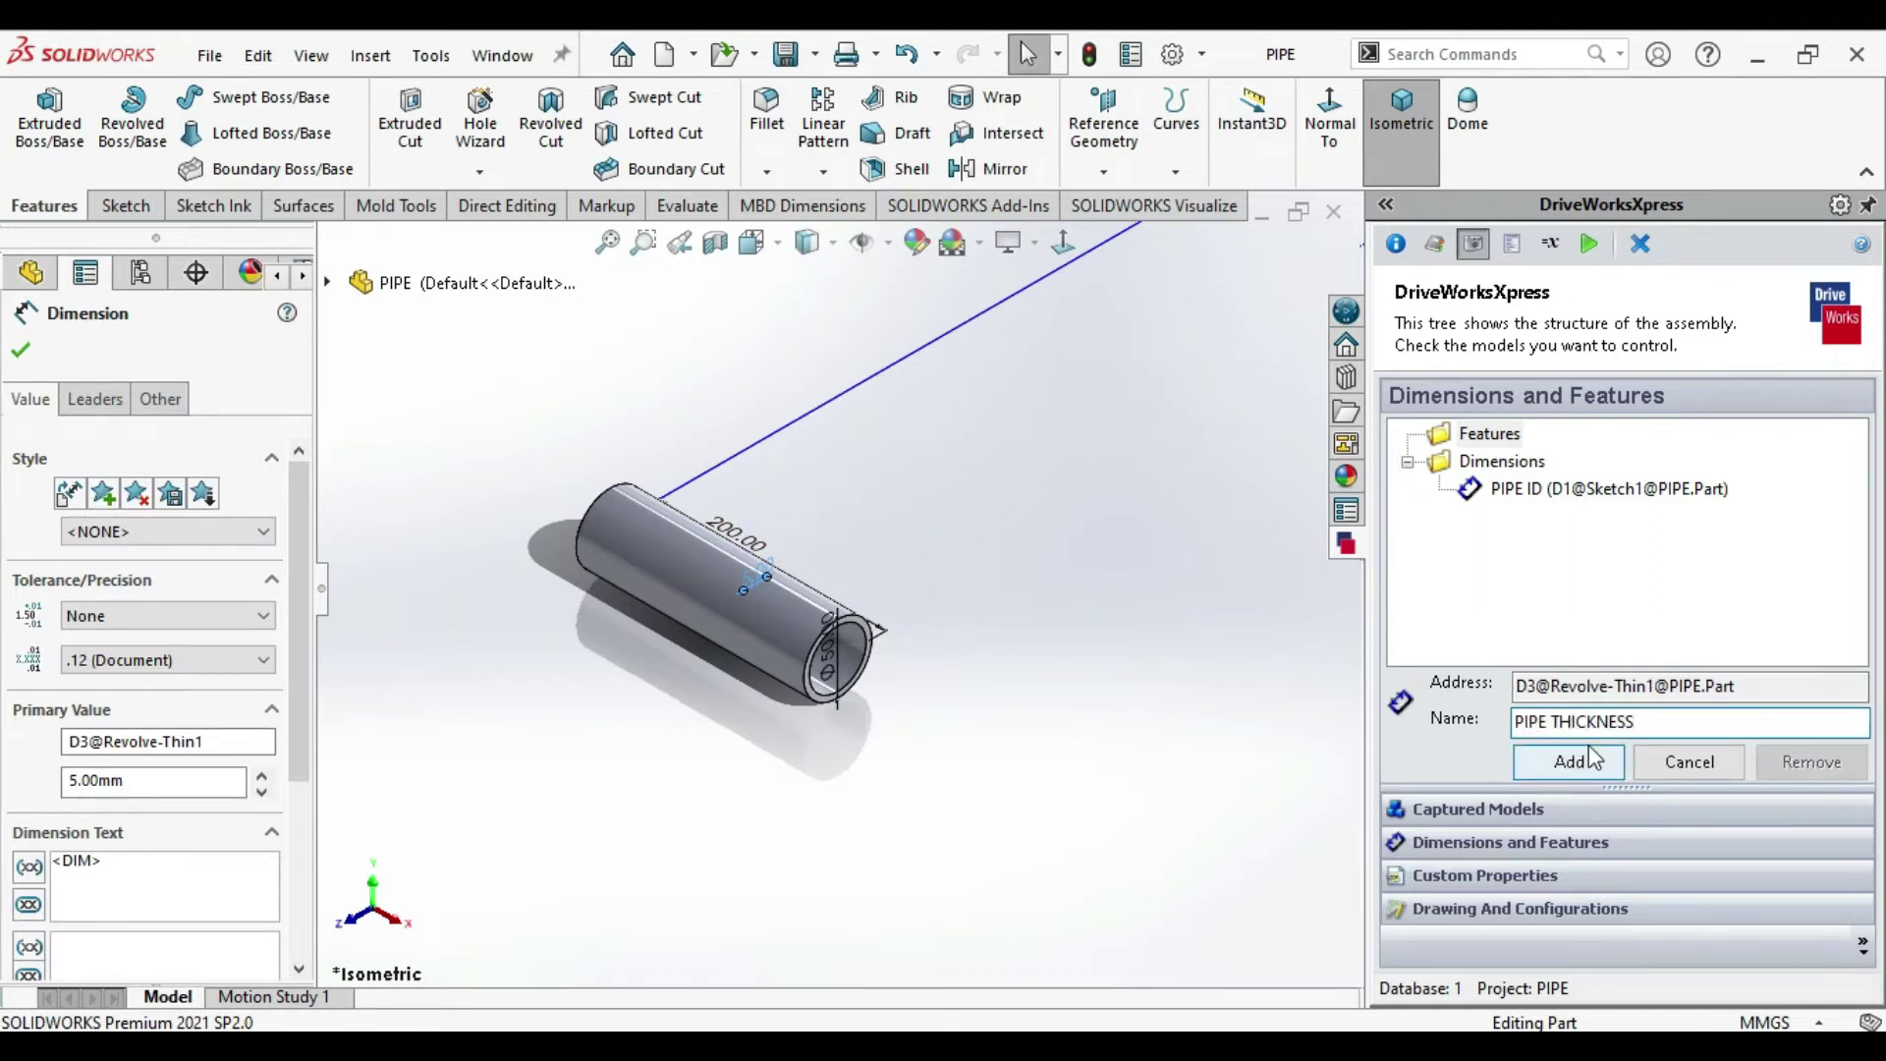
click(1570, 762)
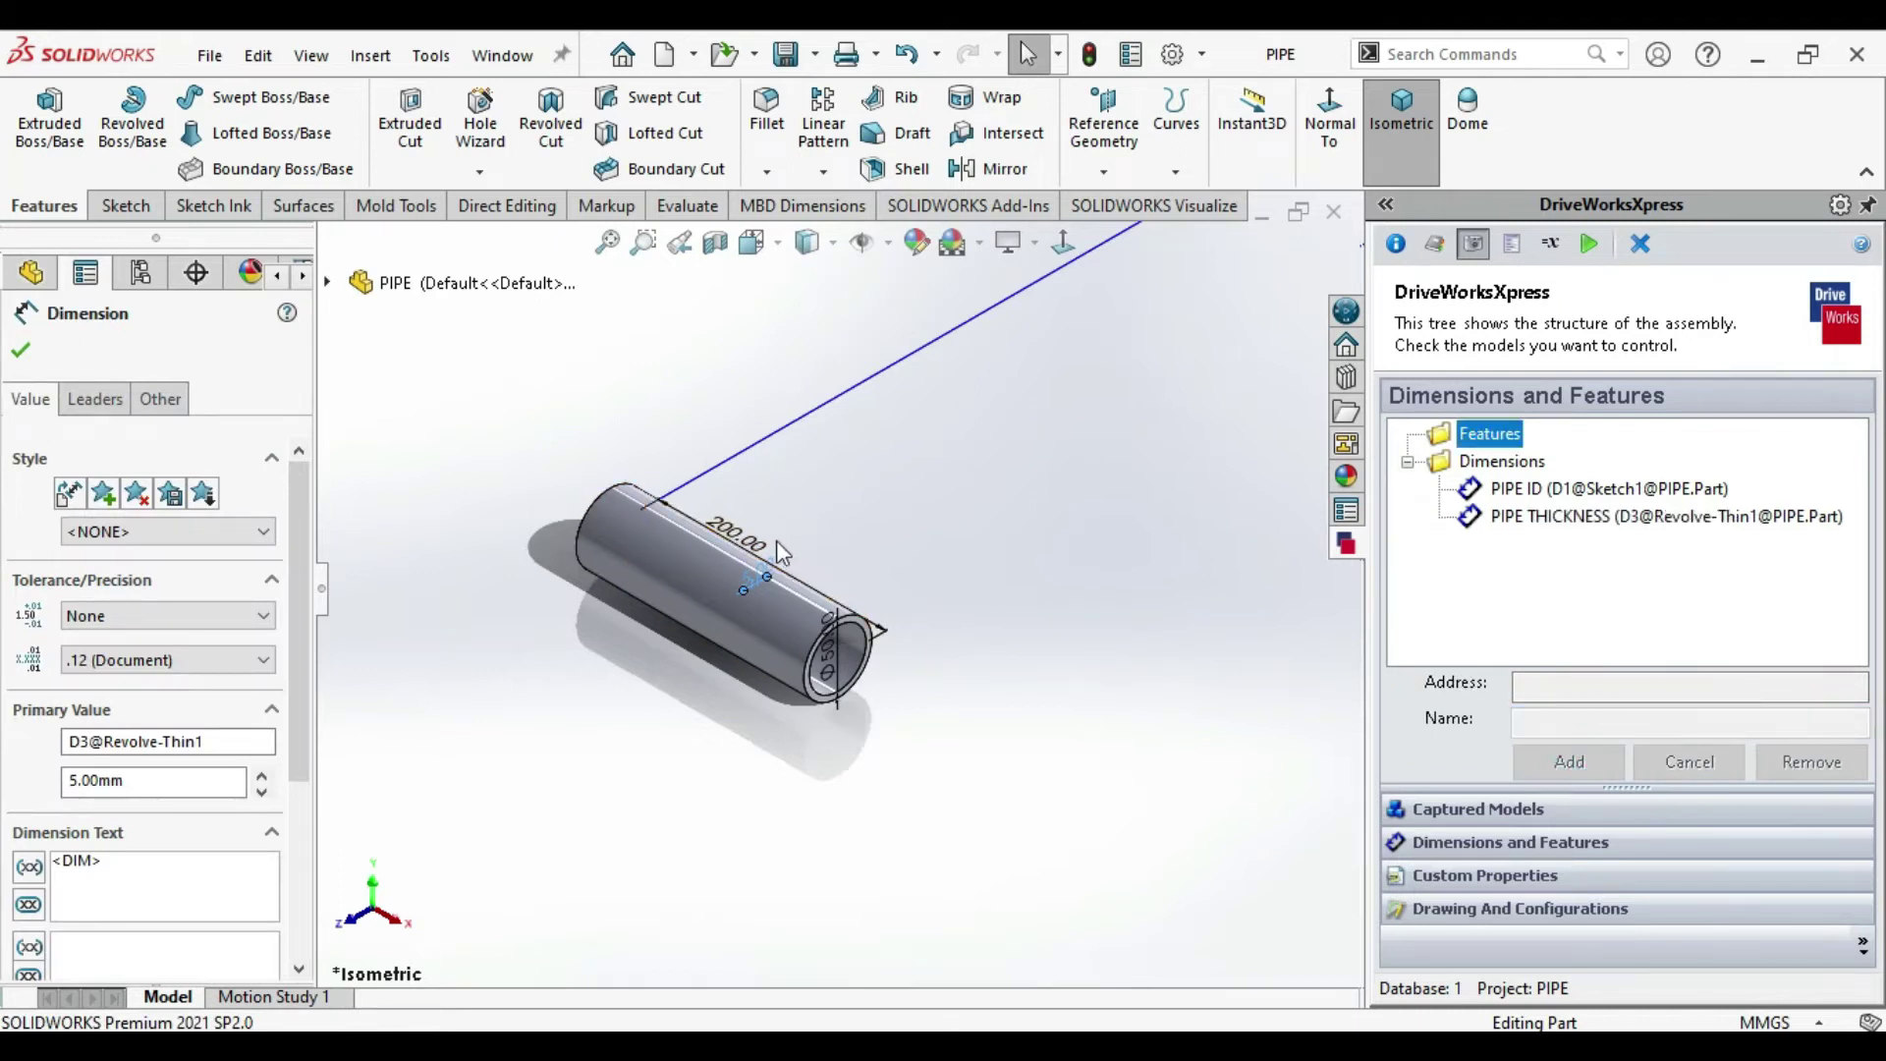
Capture the 200 mm length dimension of the pipe under the name PIPE LENTGH
click(745, 550)
click(1580, 727)
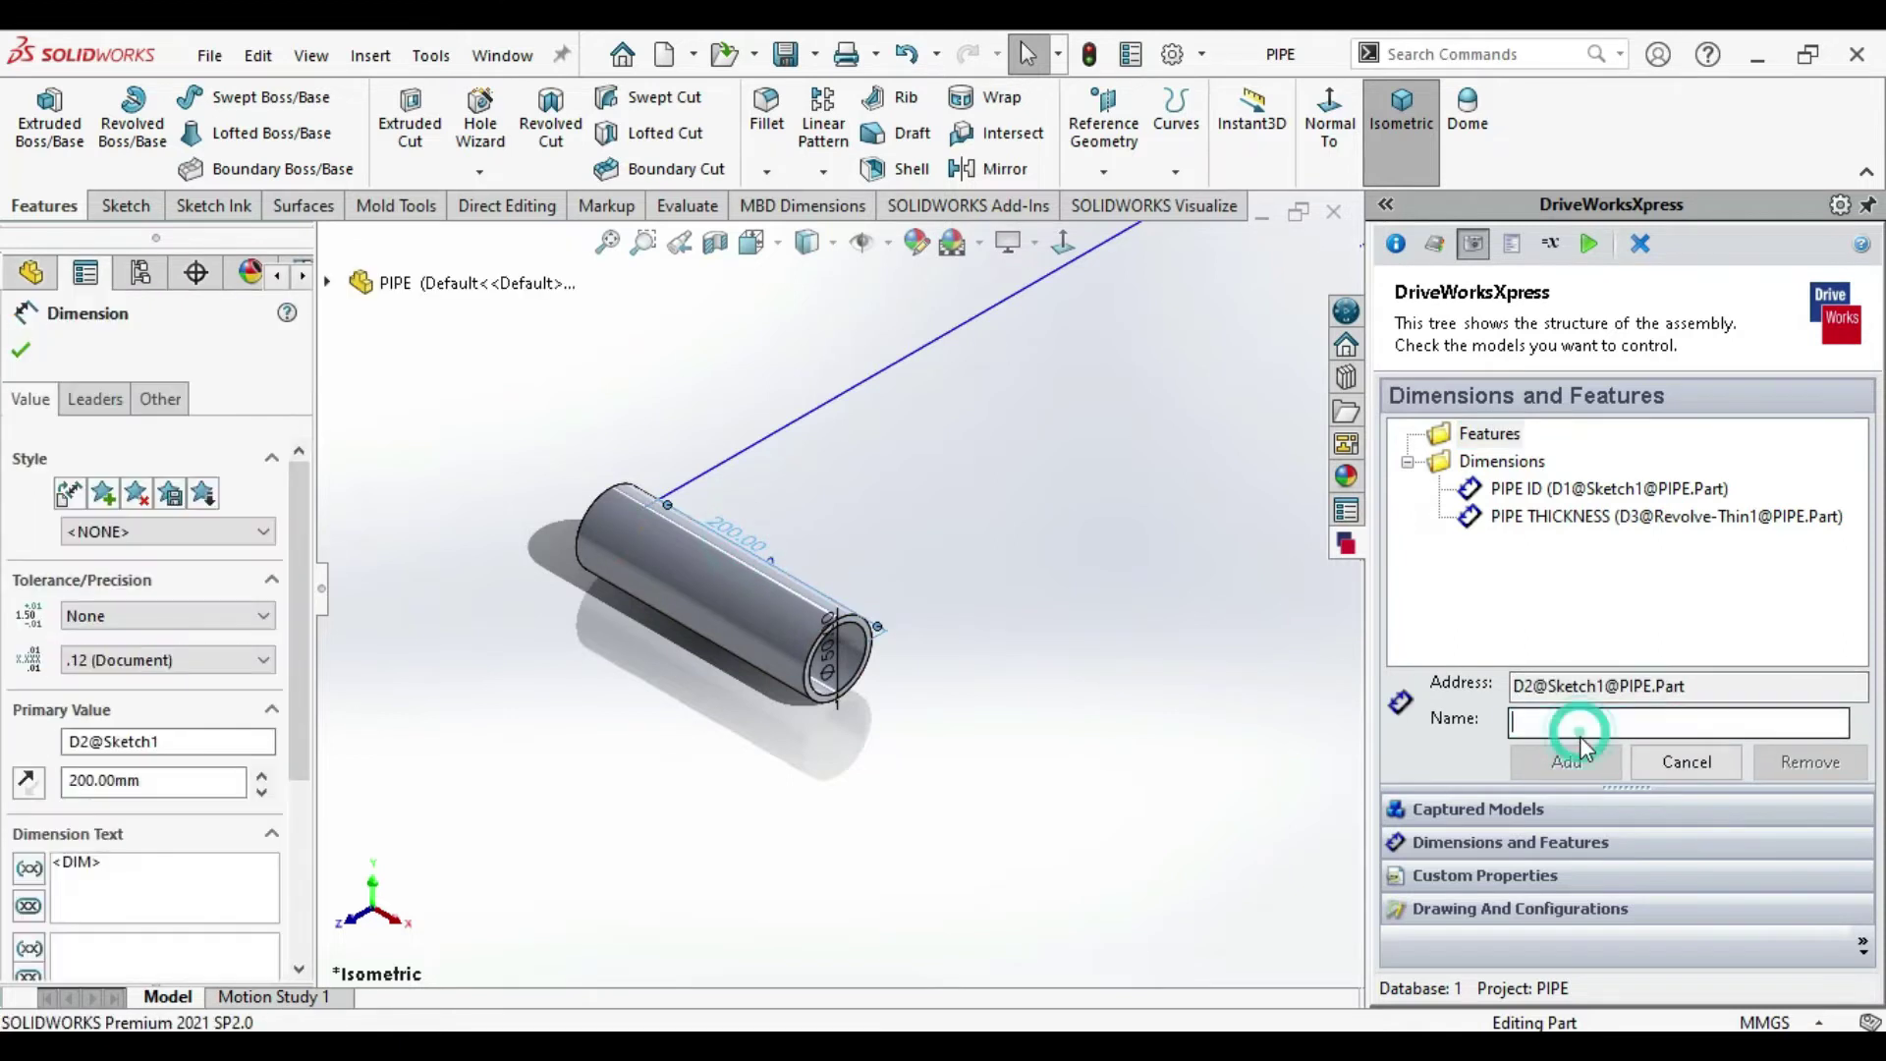
text(PIPE K)
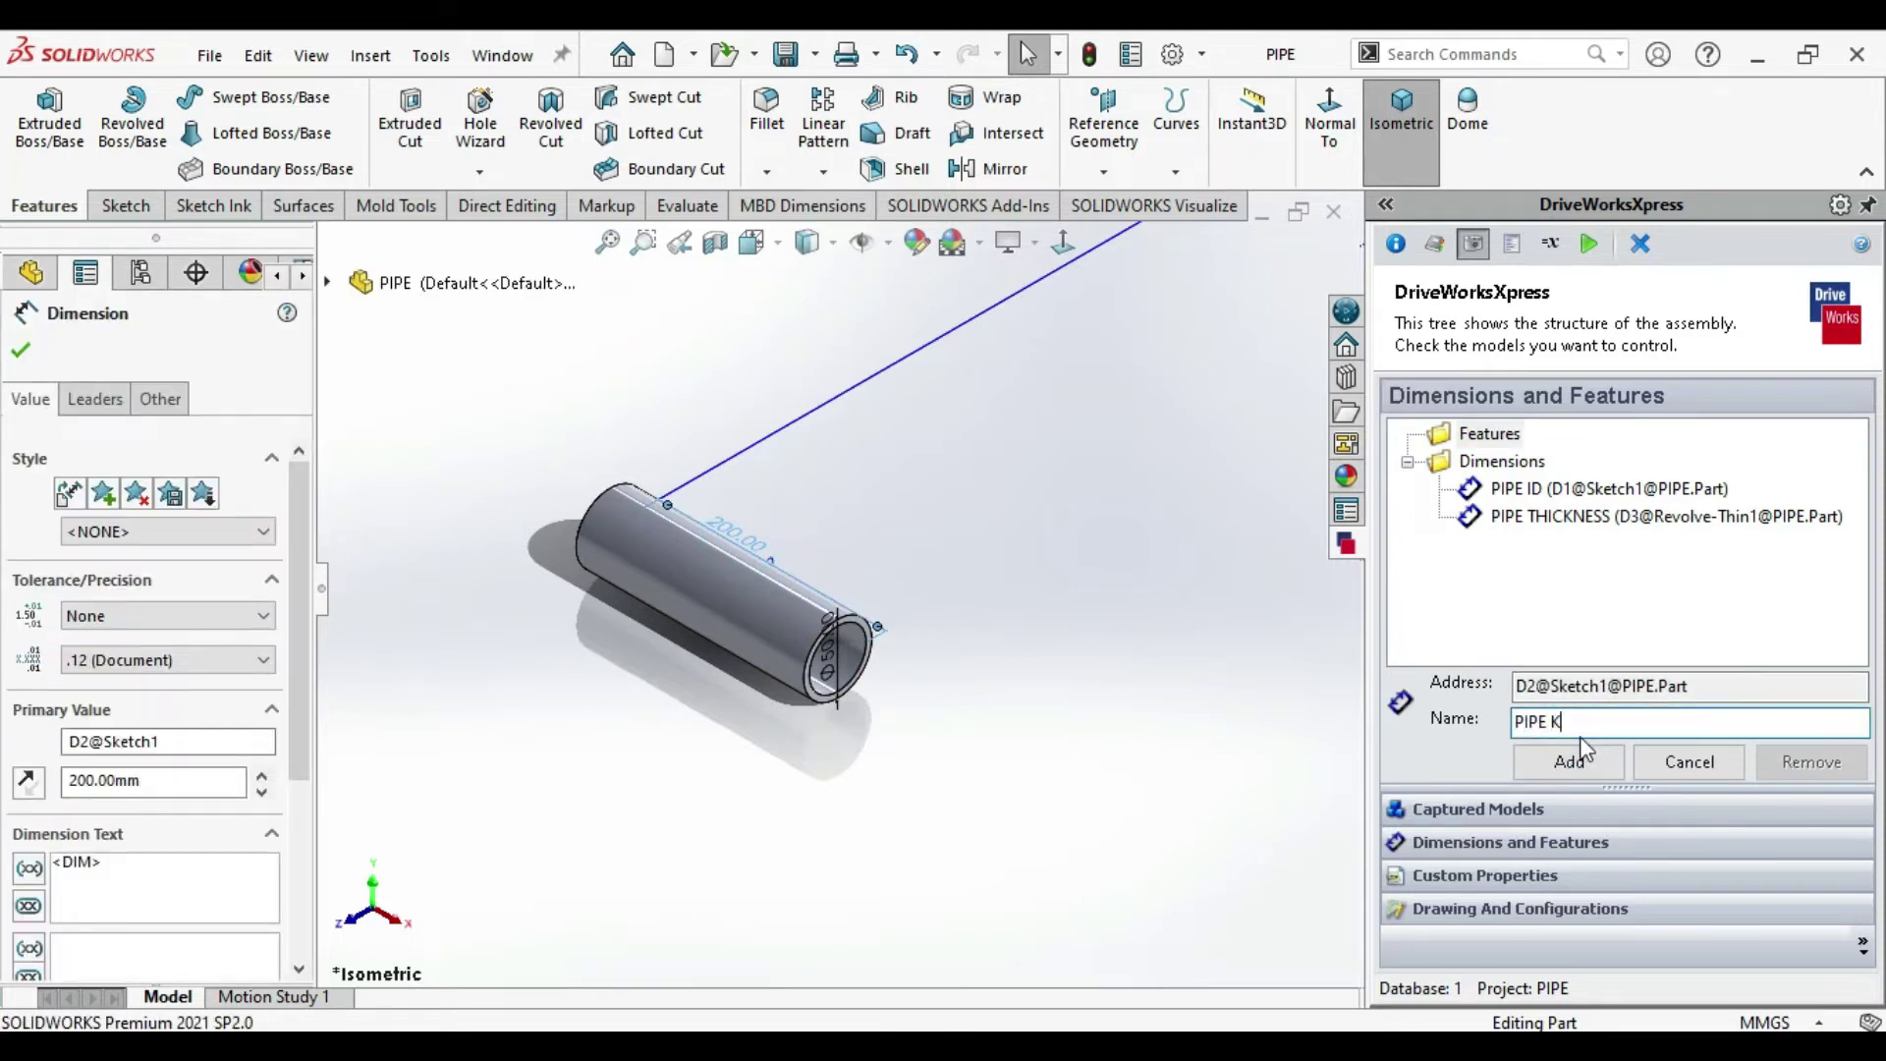
key(BackSpace)
text(LENGHT)
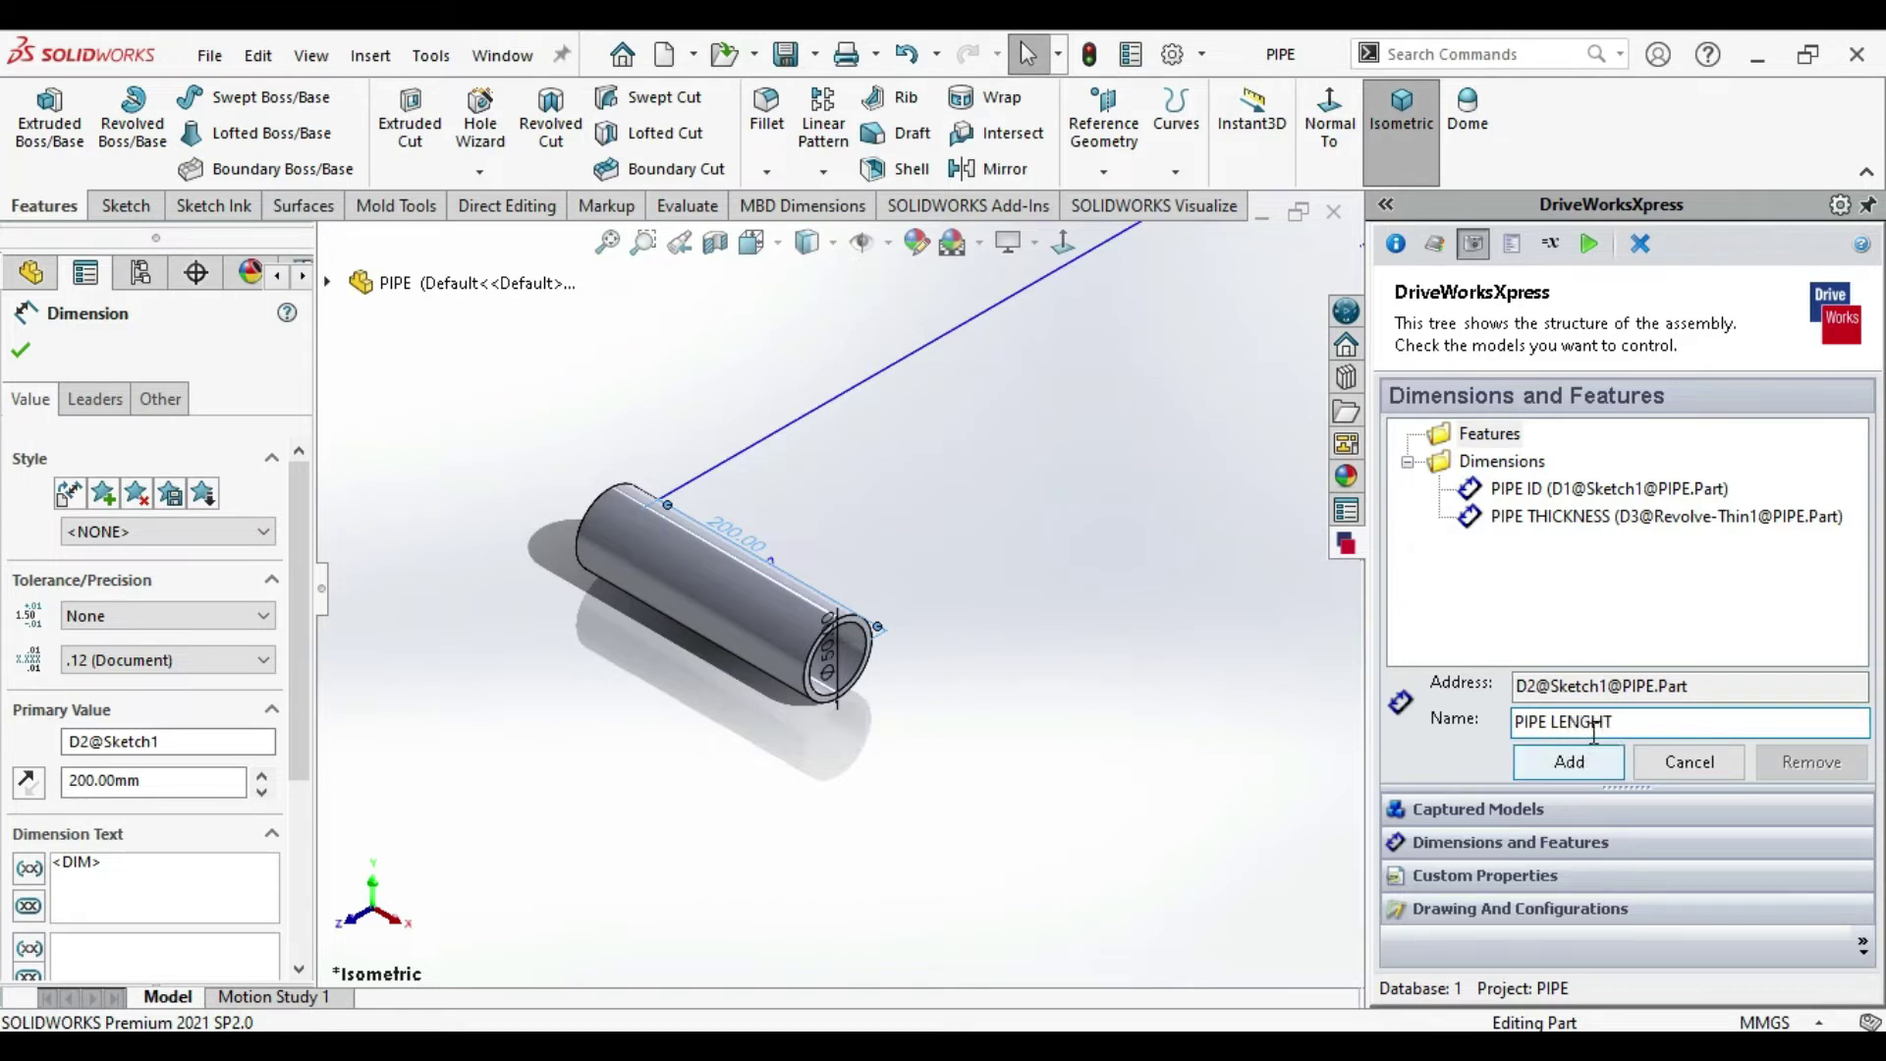
click(1610, 723)
text(T)
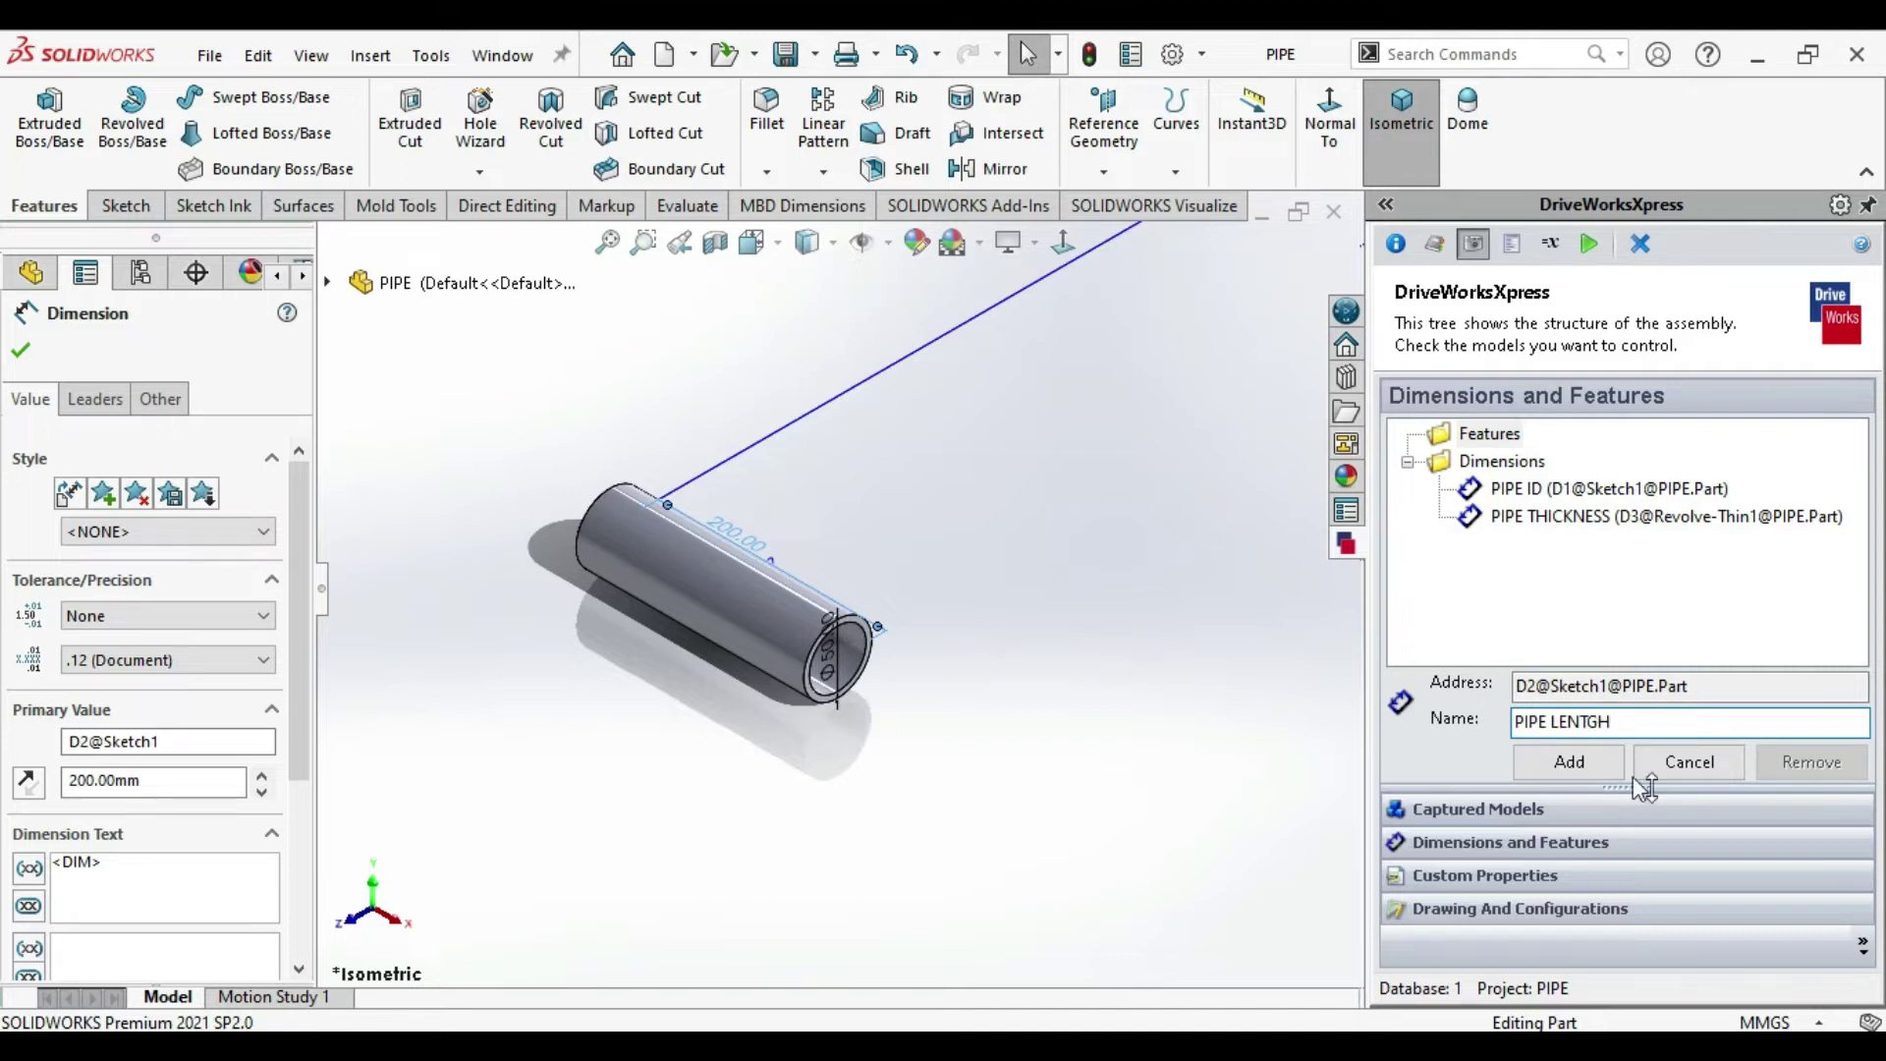
click(1613, 769)
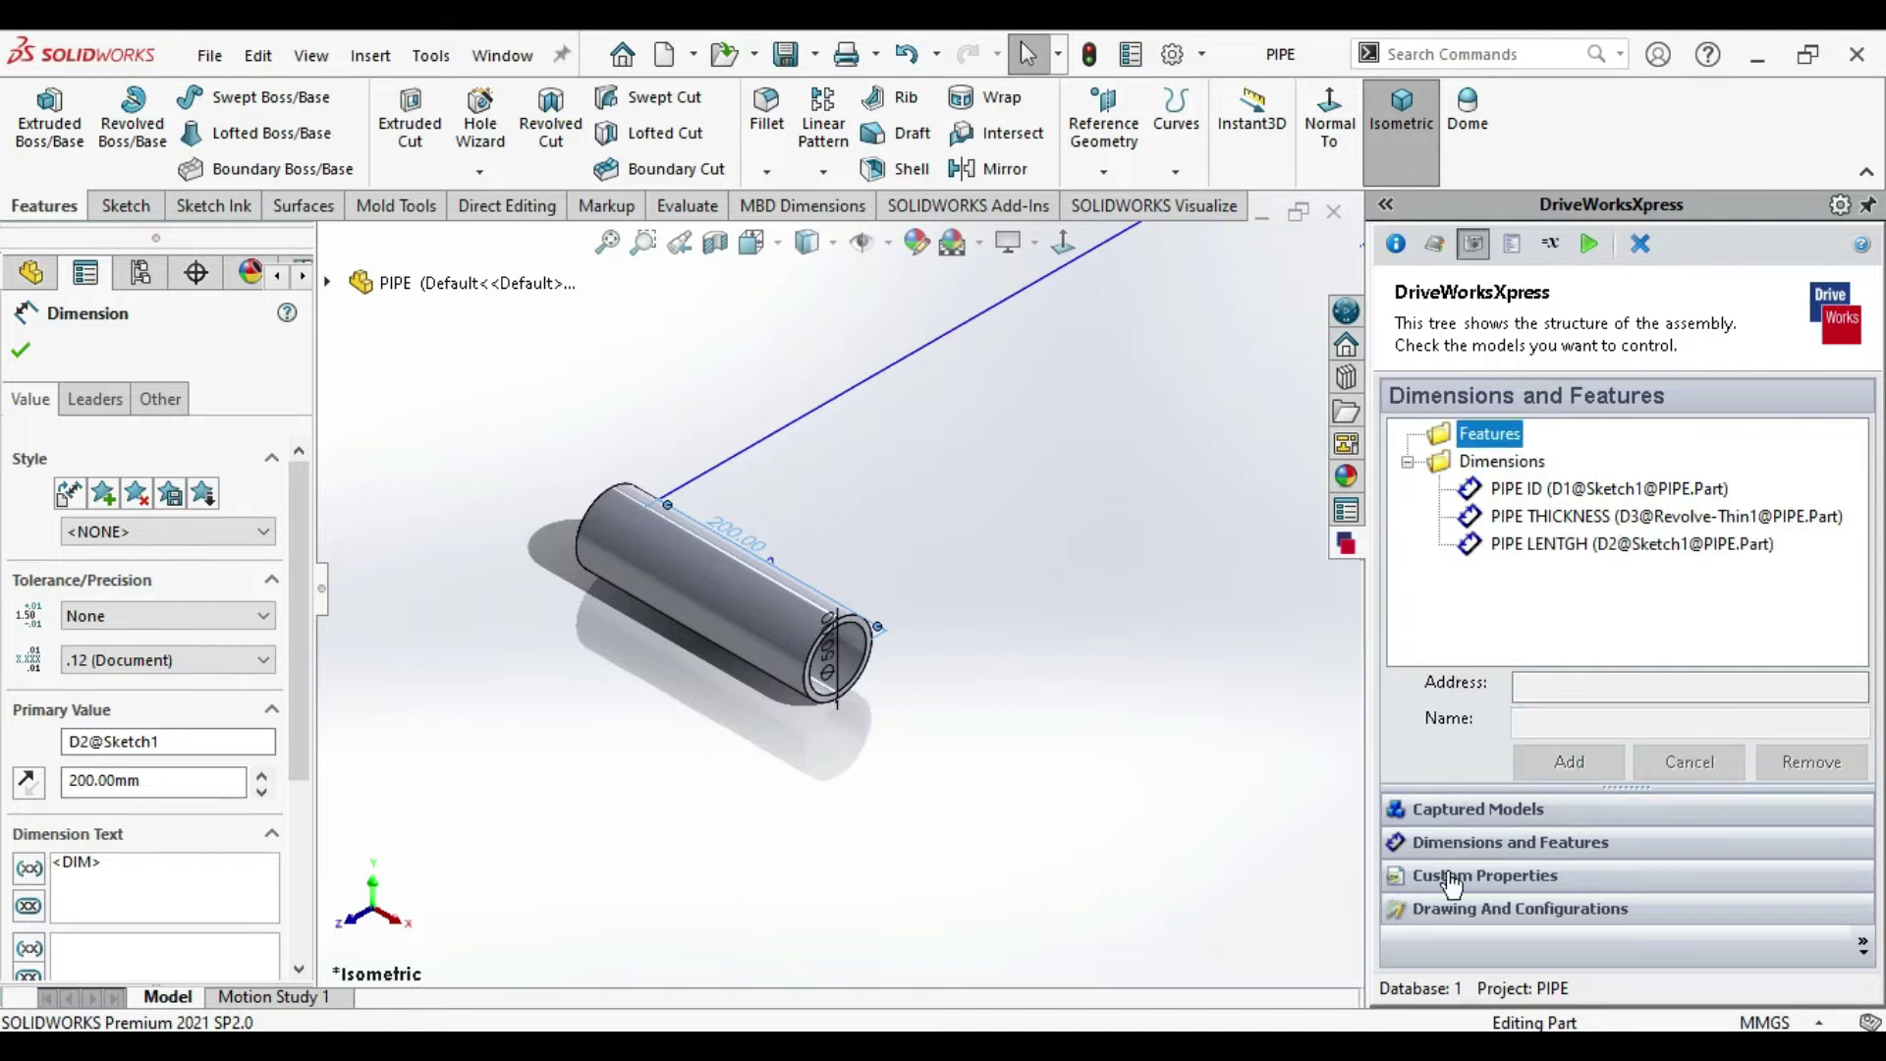
Examine the project's custom properties and its drawing and configuration options
click(1456, 909)
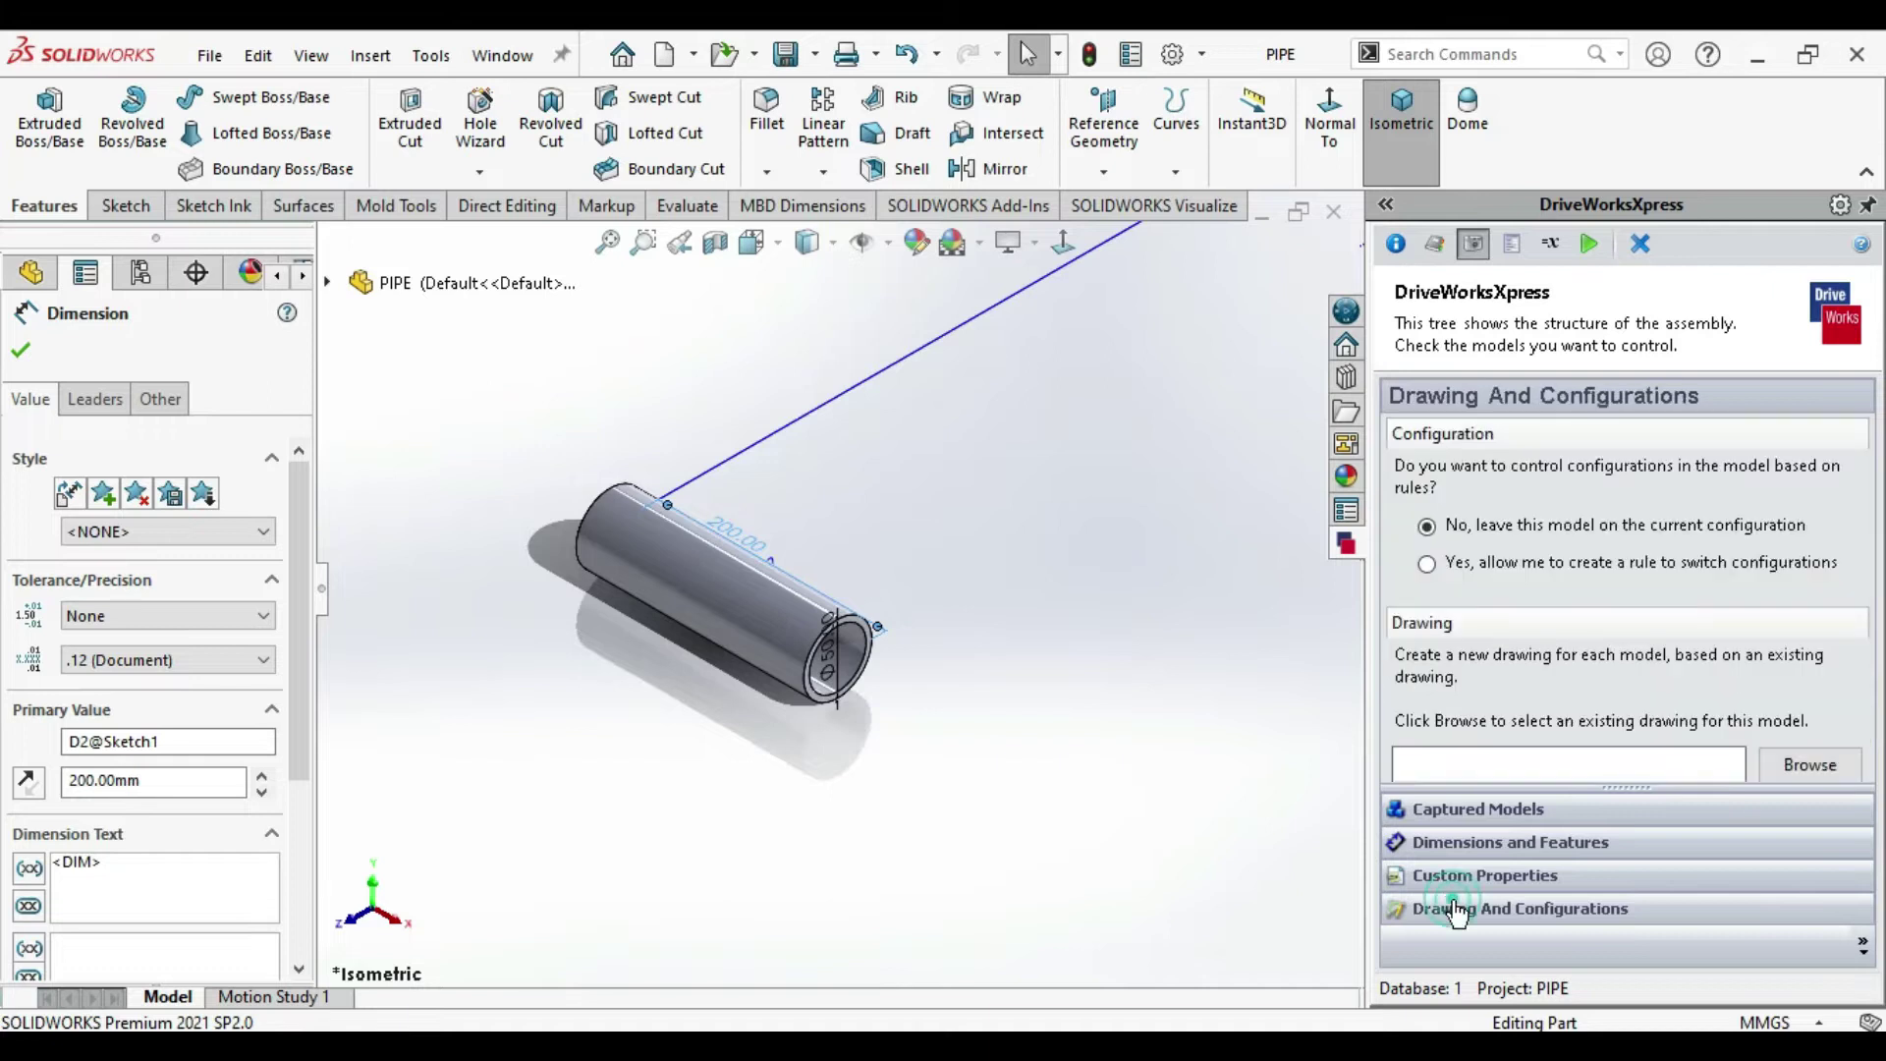
click(1453, 875)
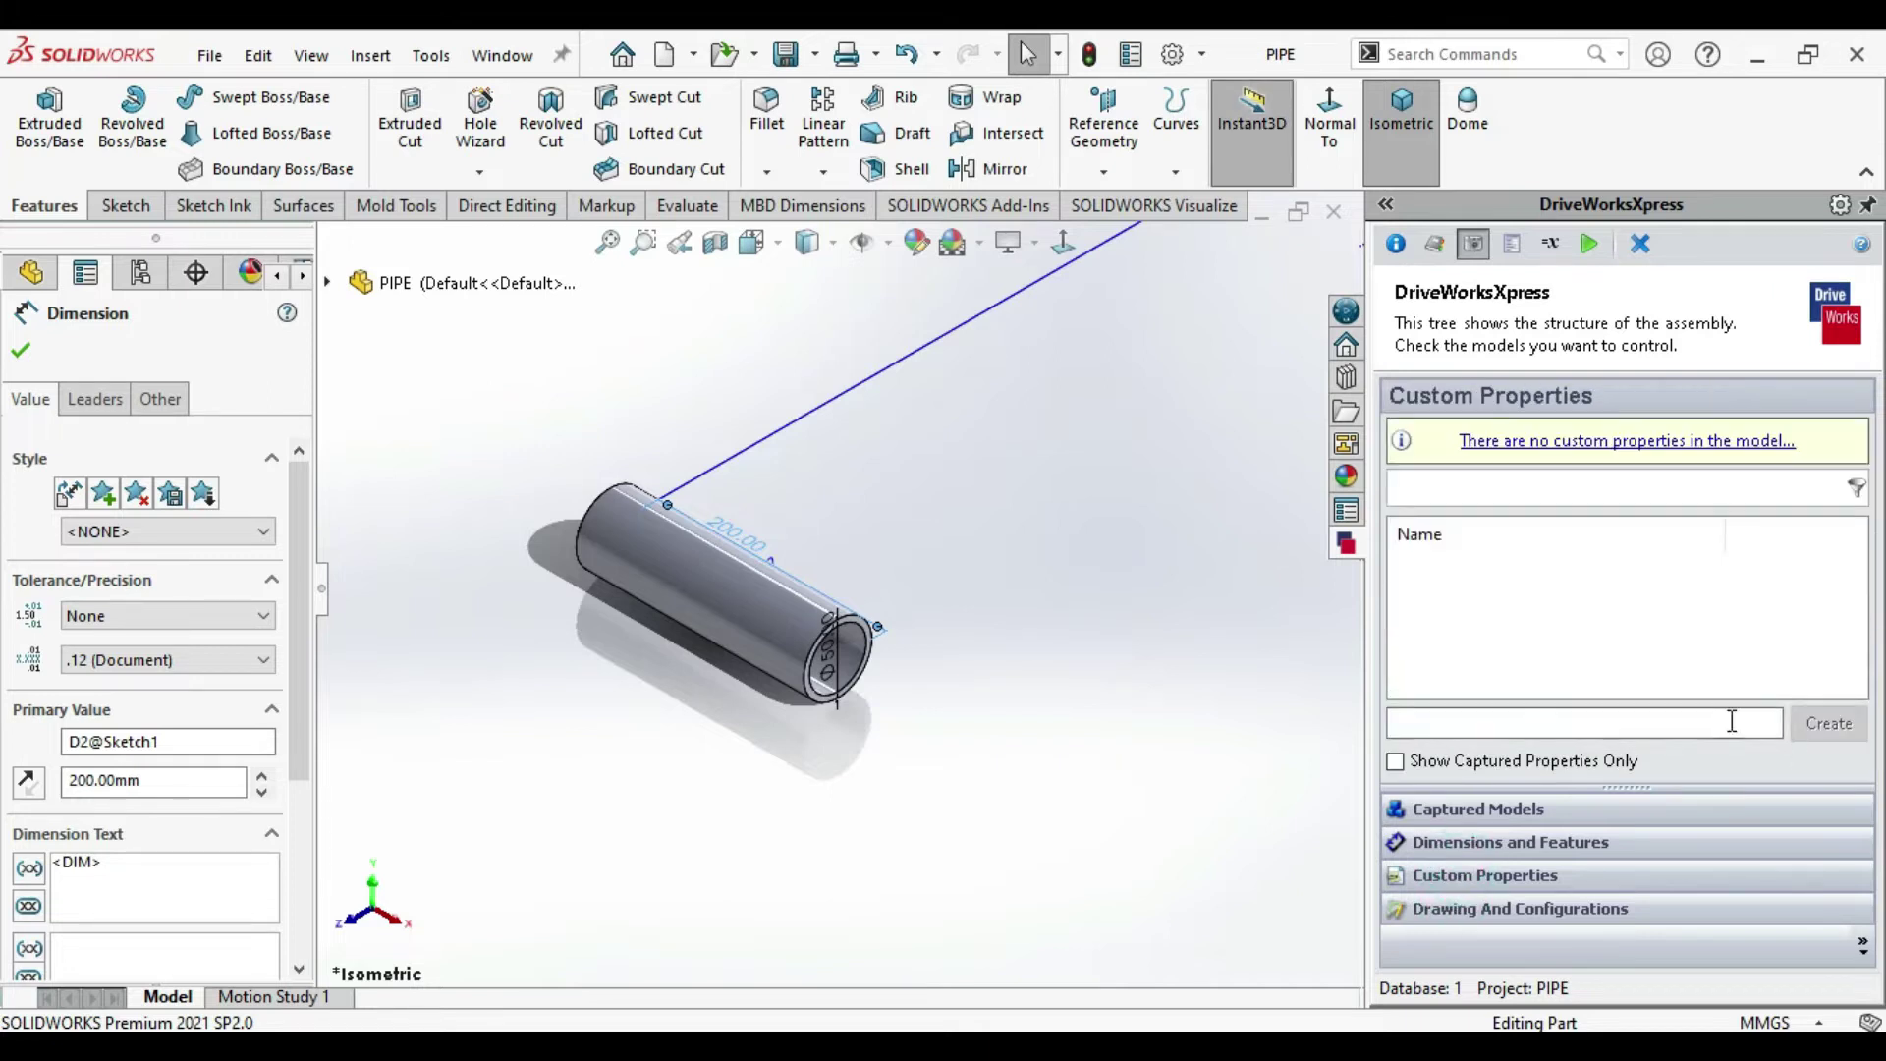
click(1449, 722)
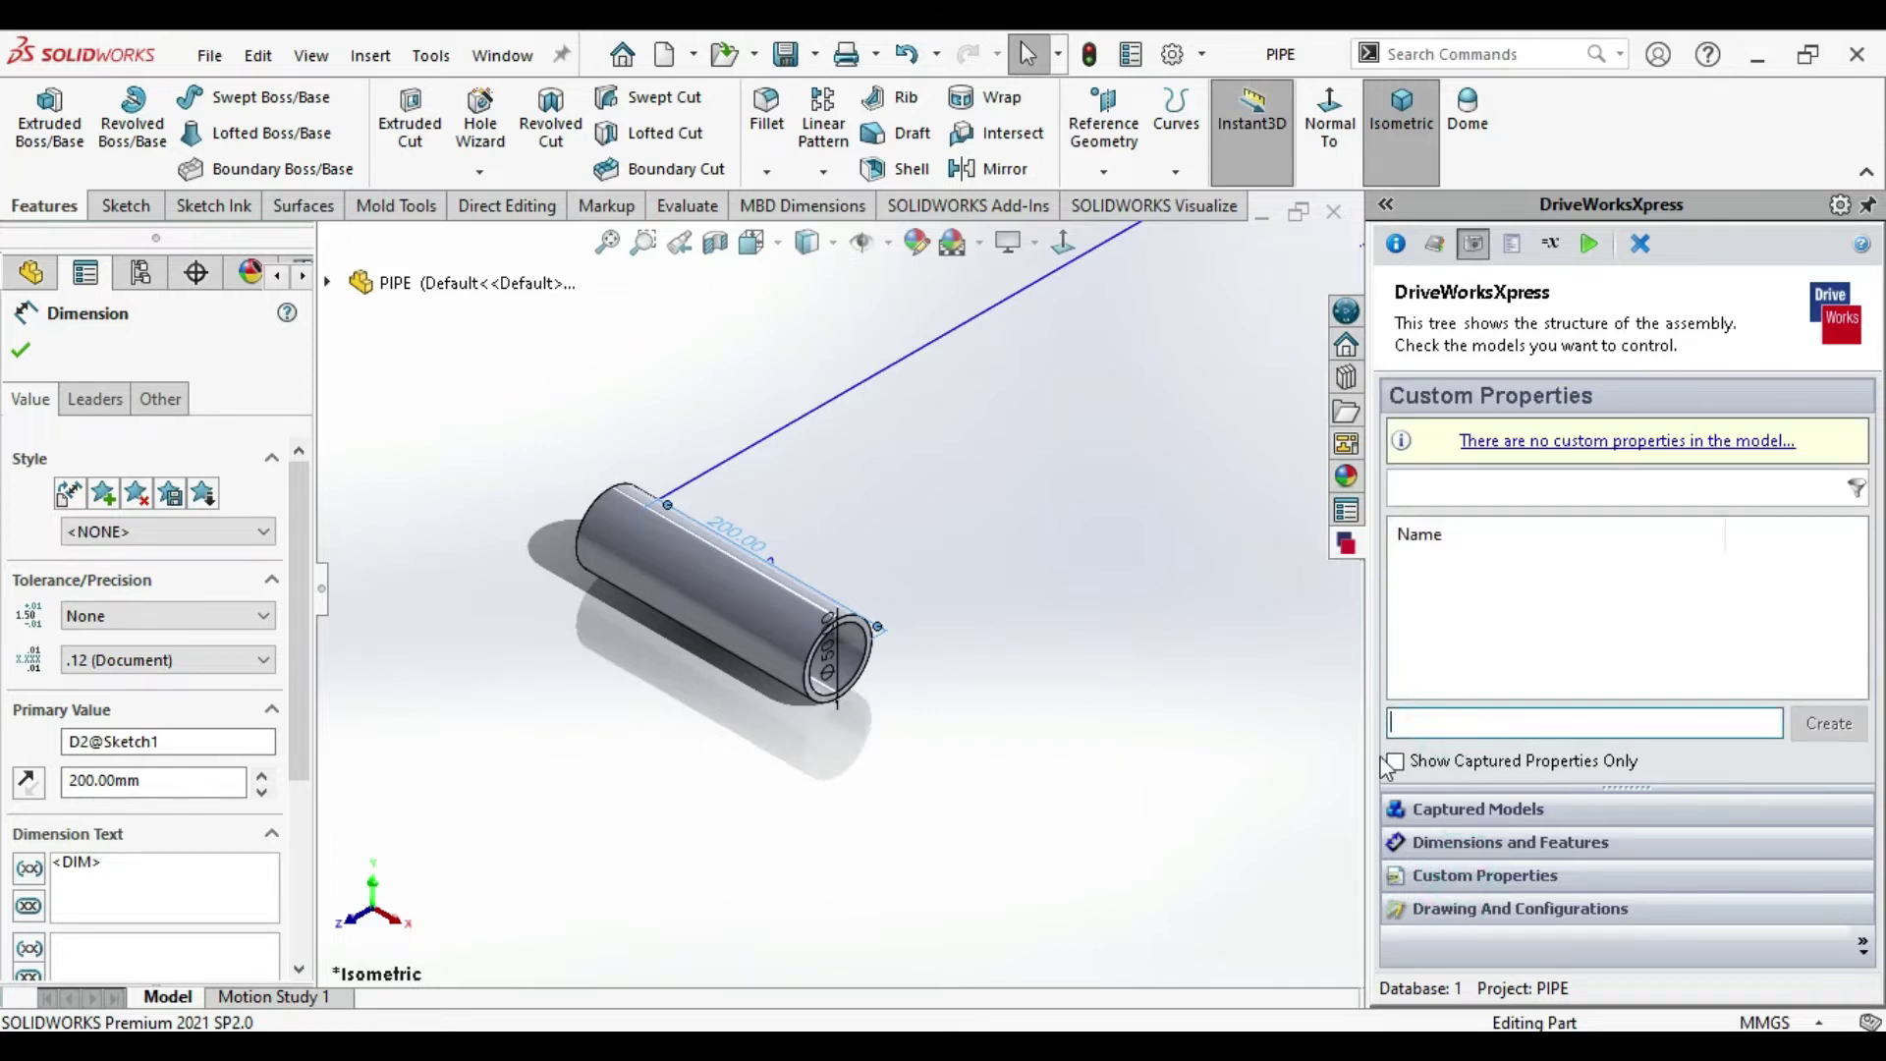
click(1539, 912)
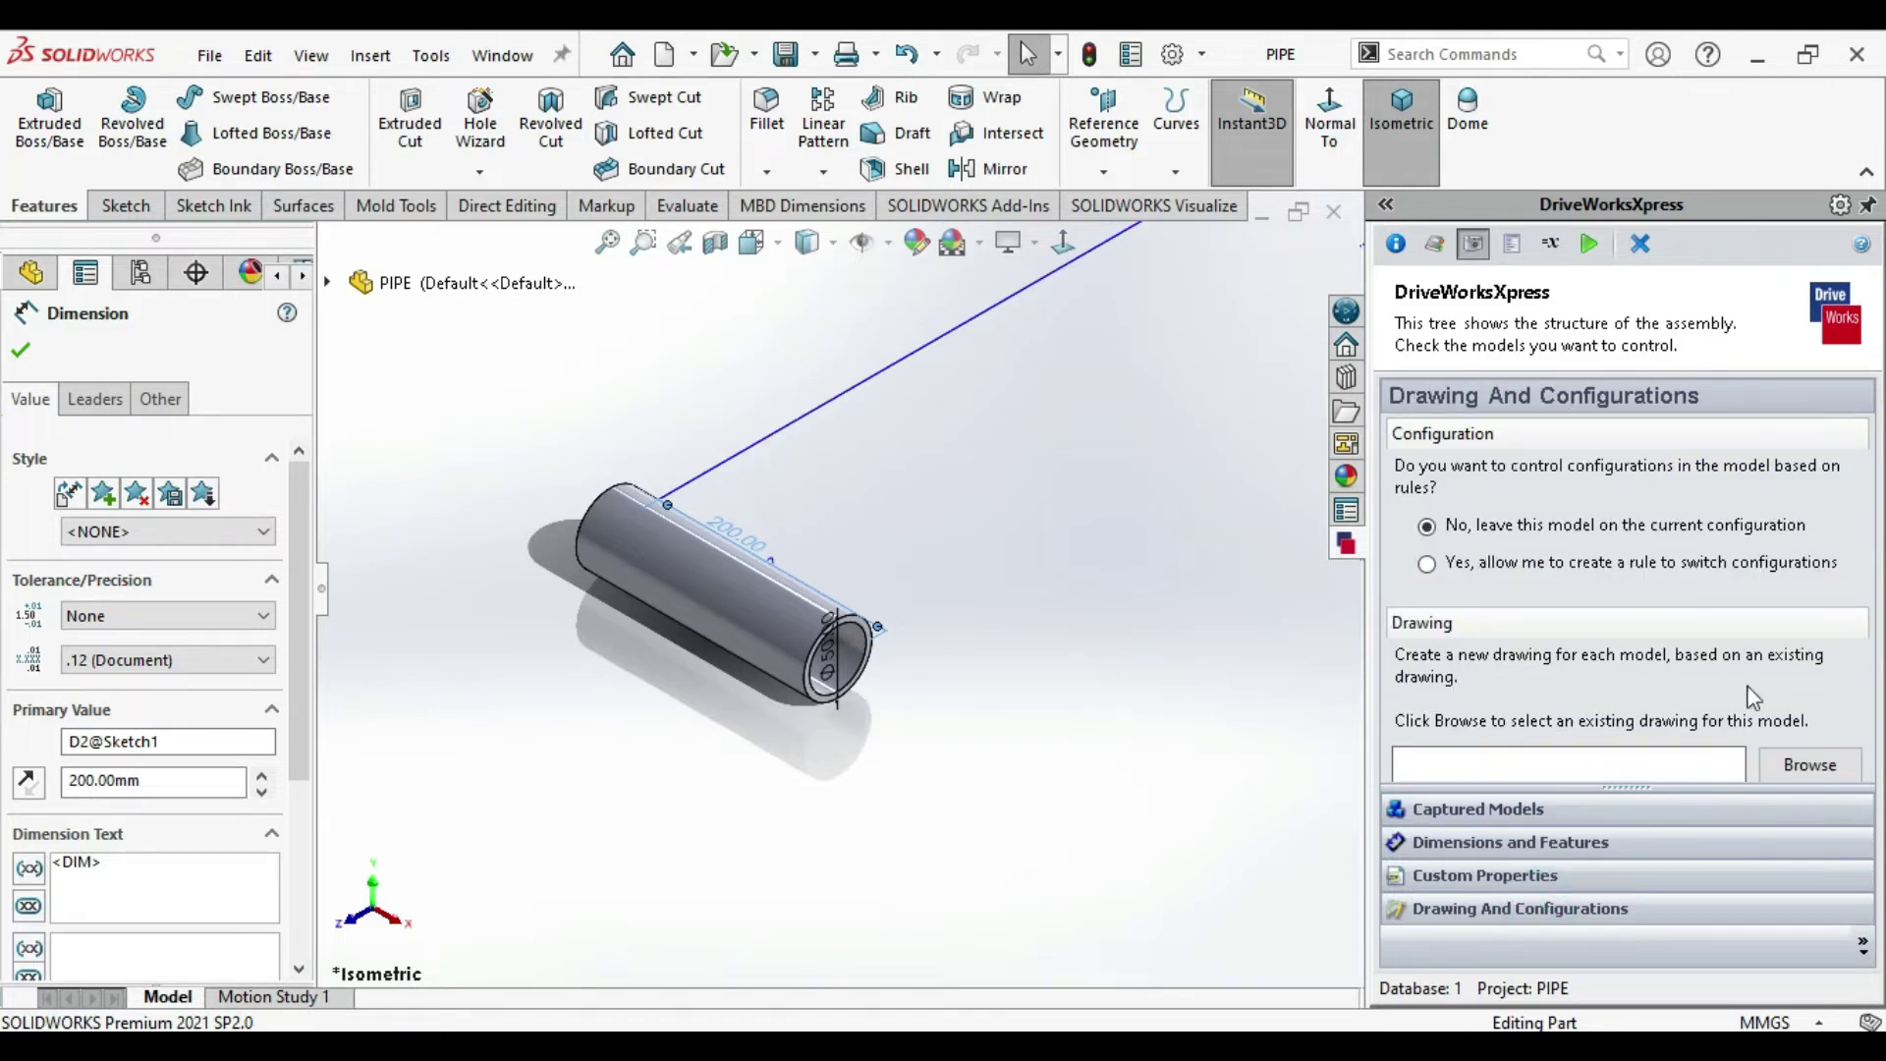
Add a required drop-down form input PIPE ID with options 50, 100, 150, 200, 250, 300, 400, 450, 500, 700 and 1000
click(1511, 248)
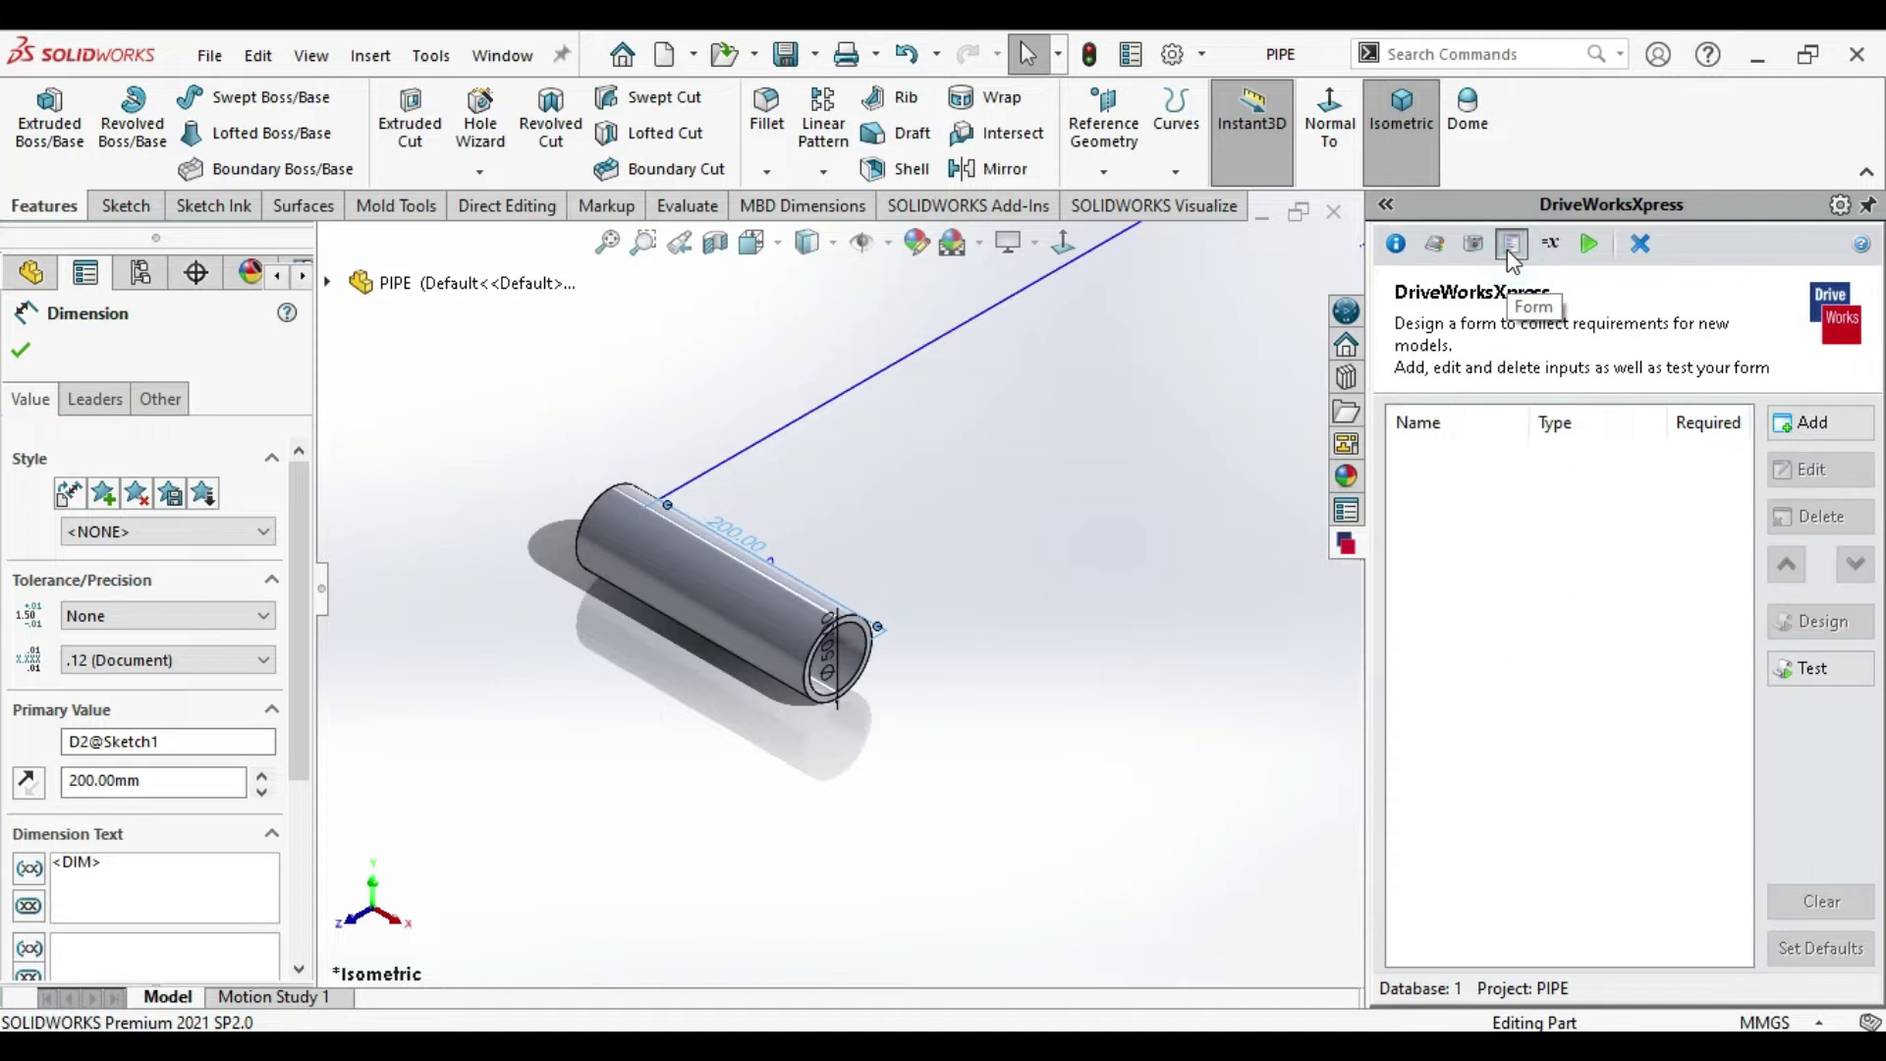
click(1814, 425)
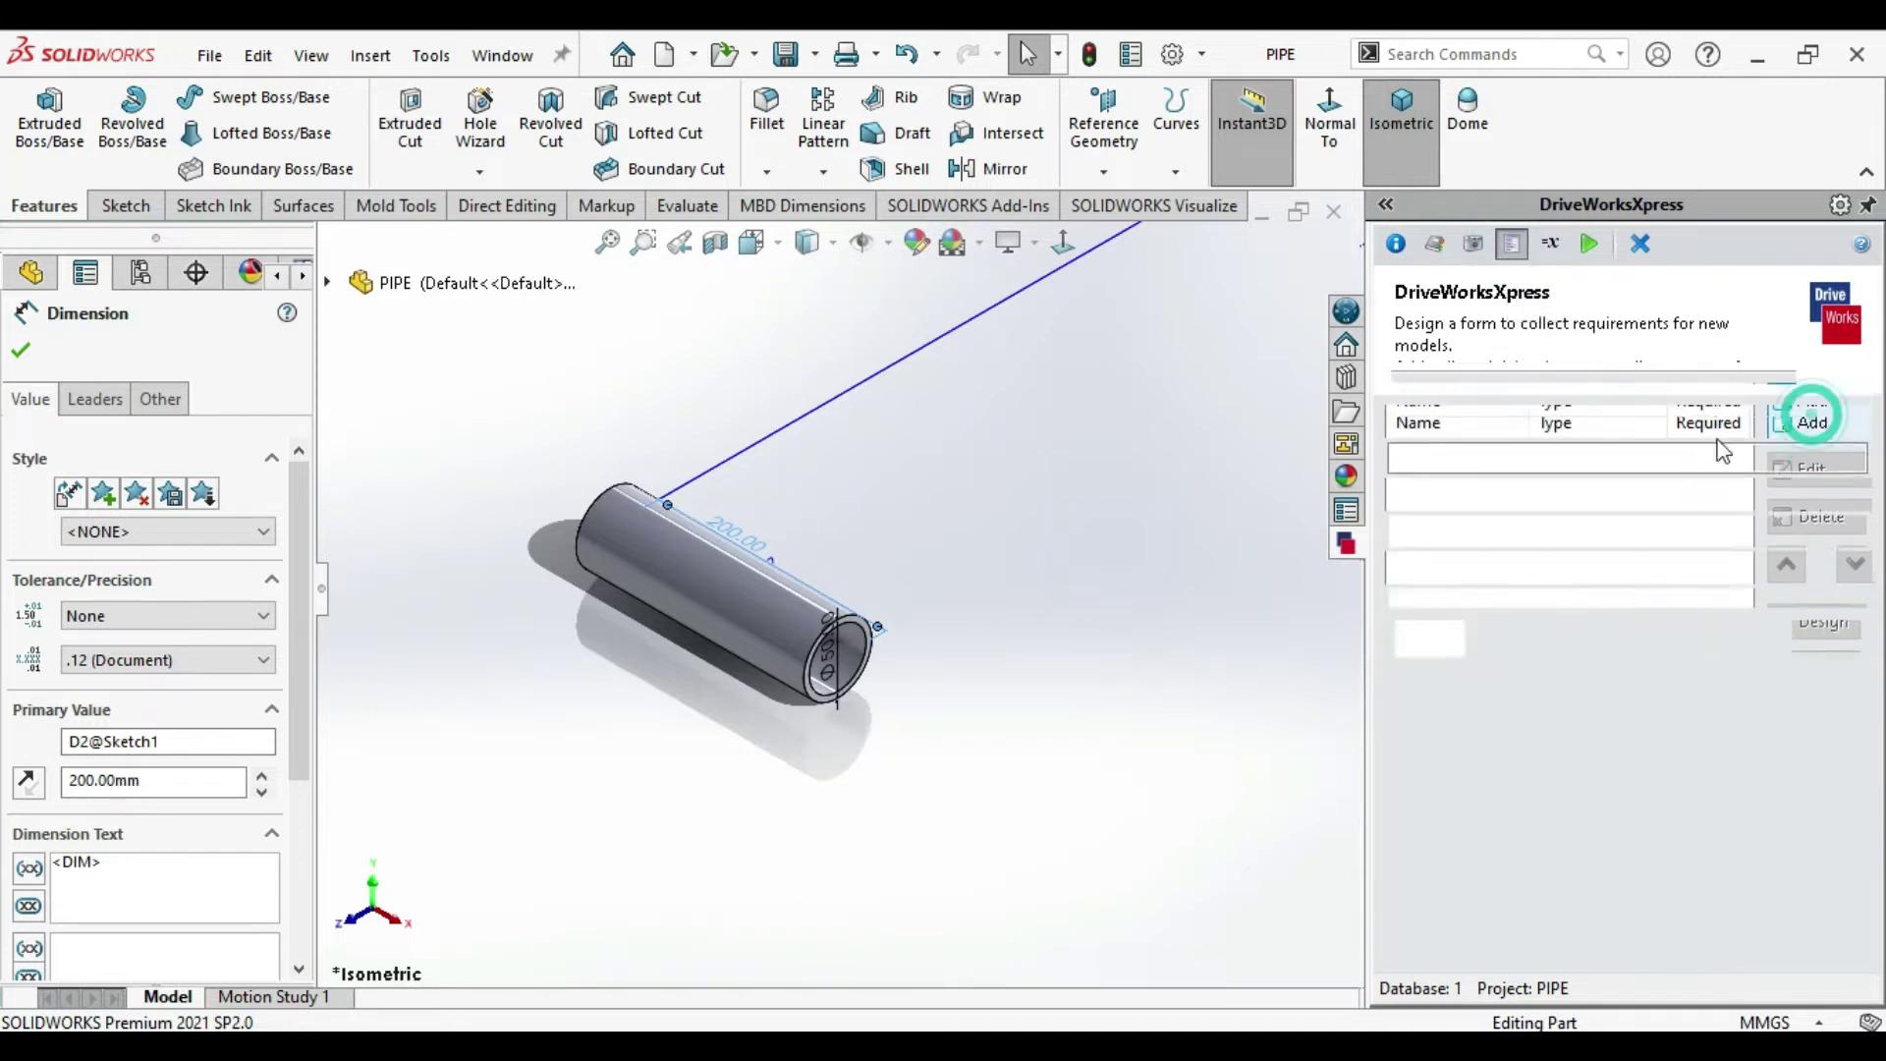
text(PIPE ID)
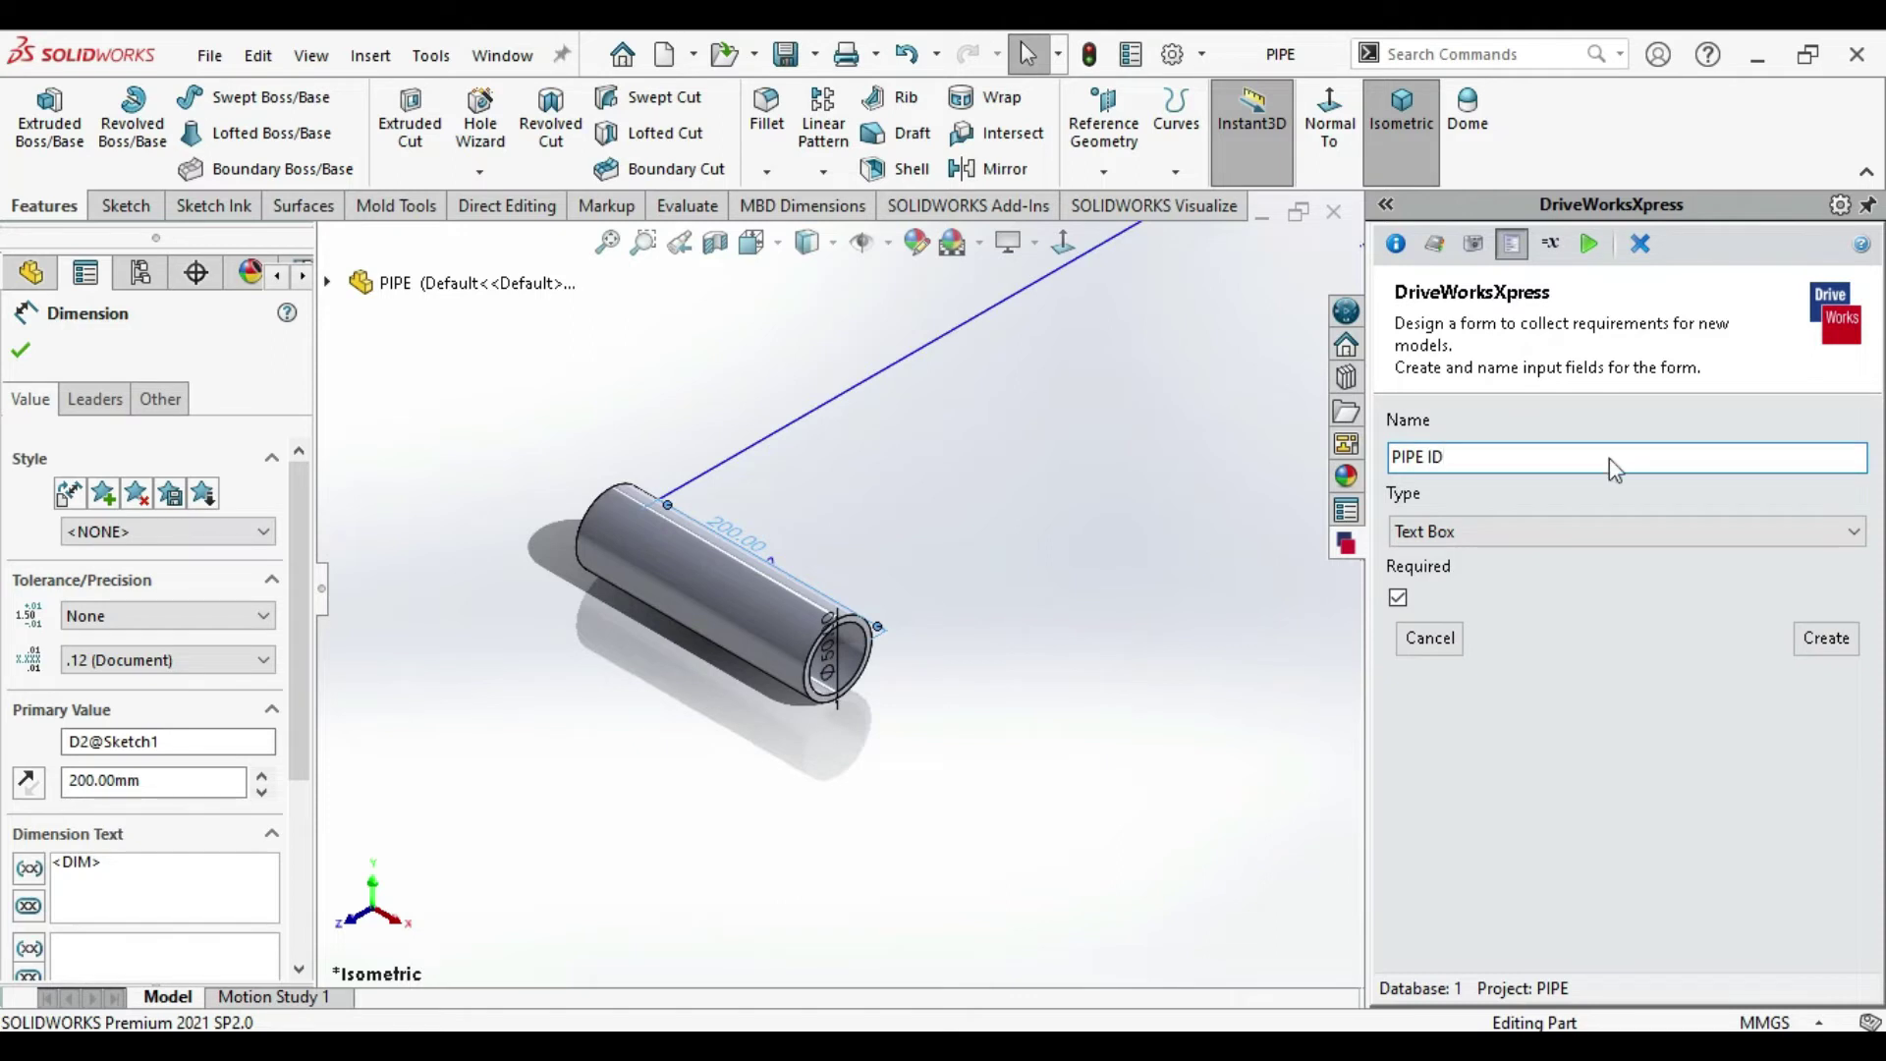
click(1600, 531)
click(1423, 594)
click(1432, 716)
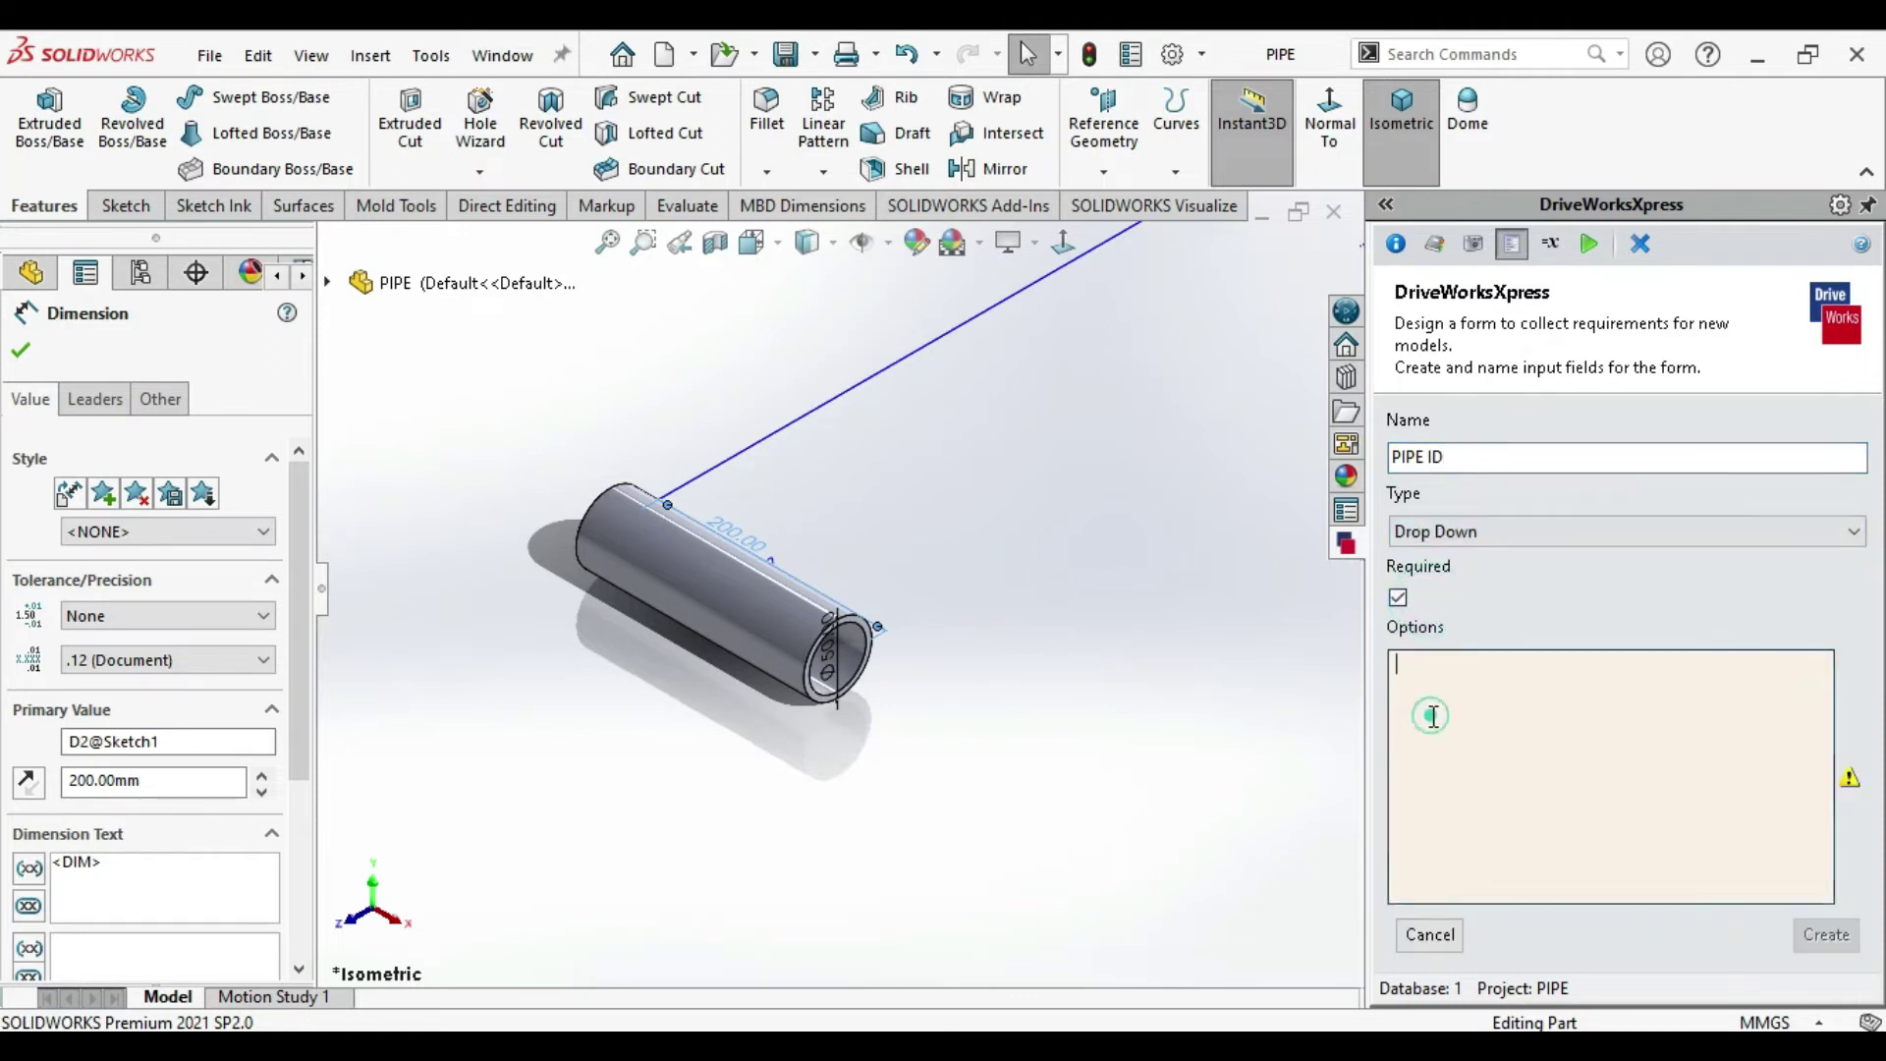
text(50)
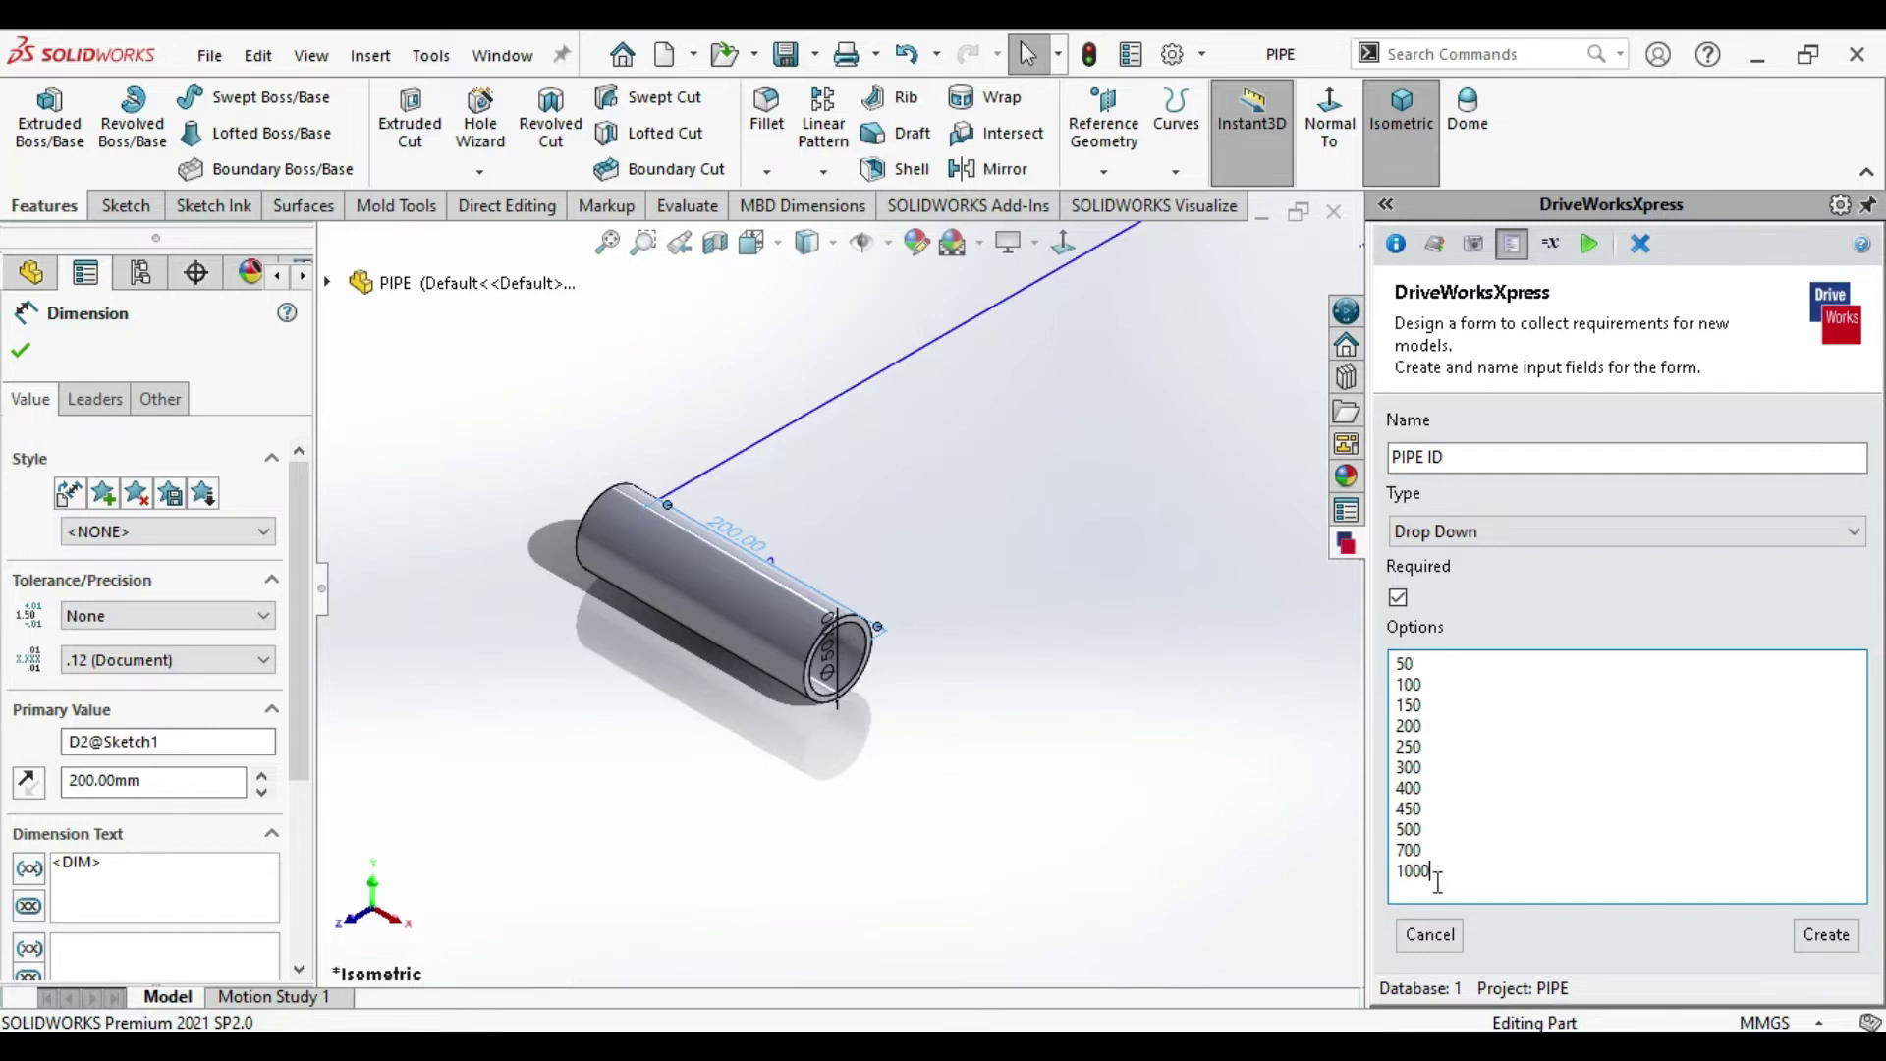
click(1829, 935)
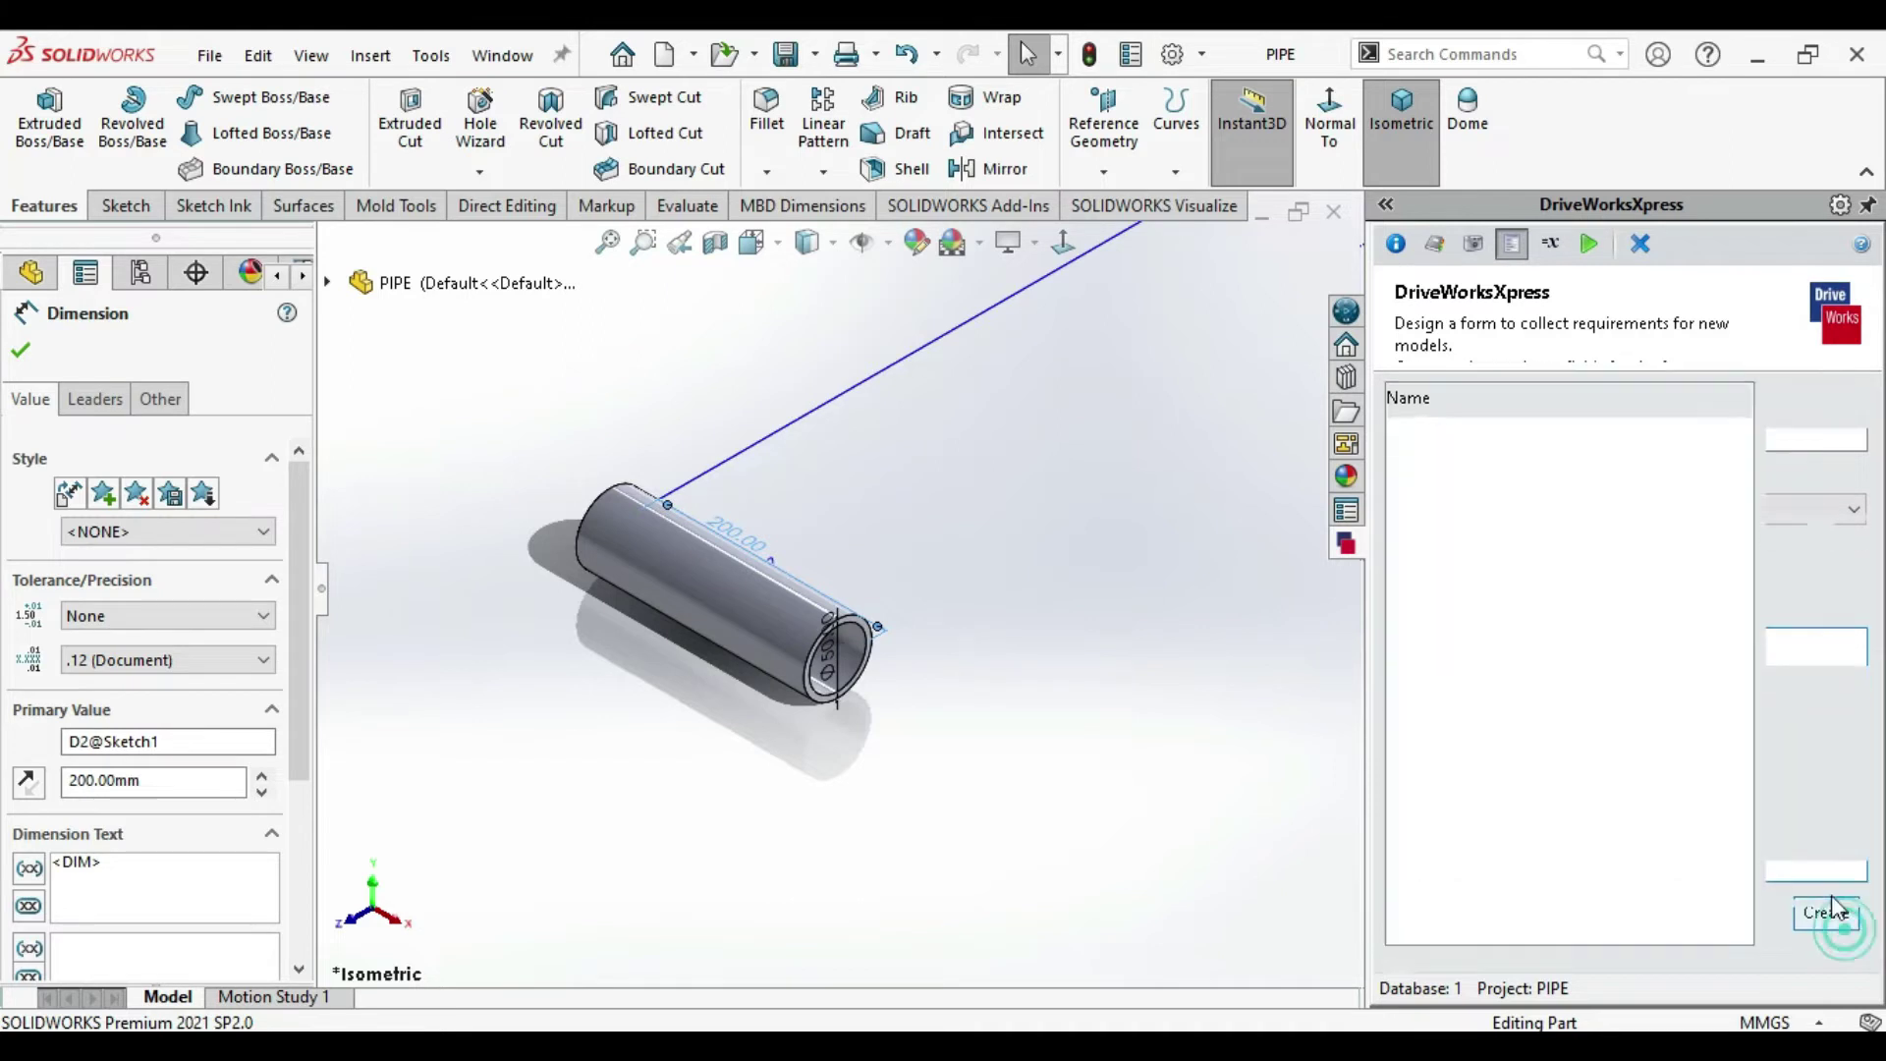
Add a form input named PIPE LENTGH and make it a numeric text box
click(1804, 420)
click(1526, 452)
text(PIPE LENTGH)
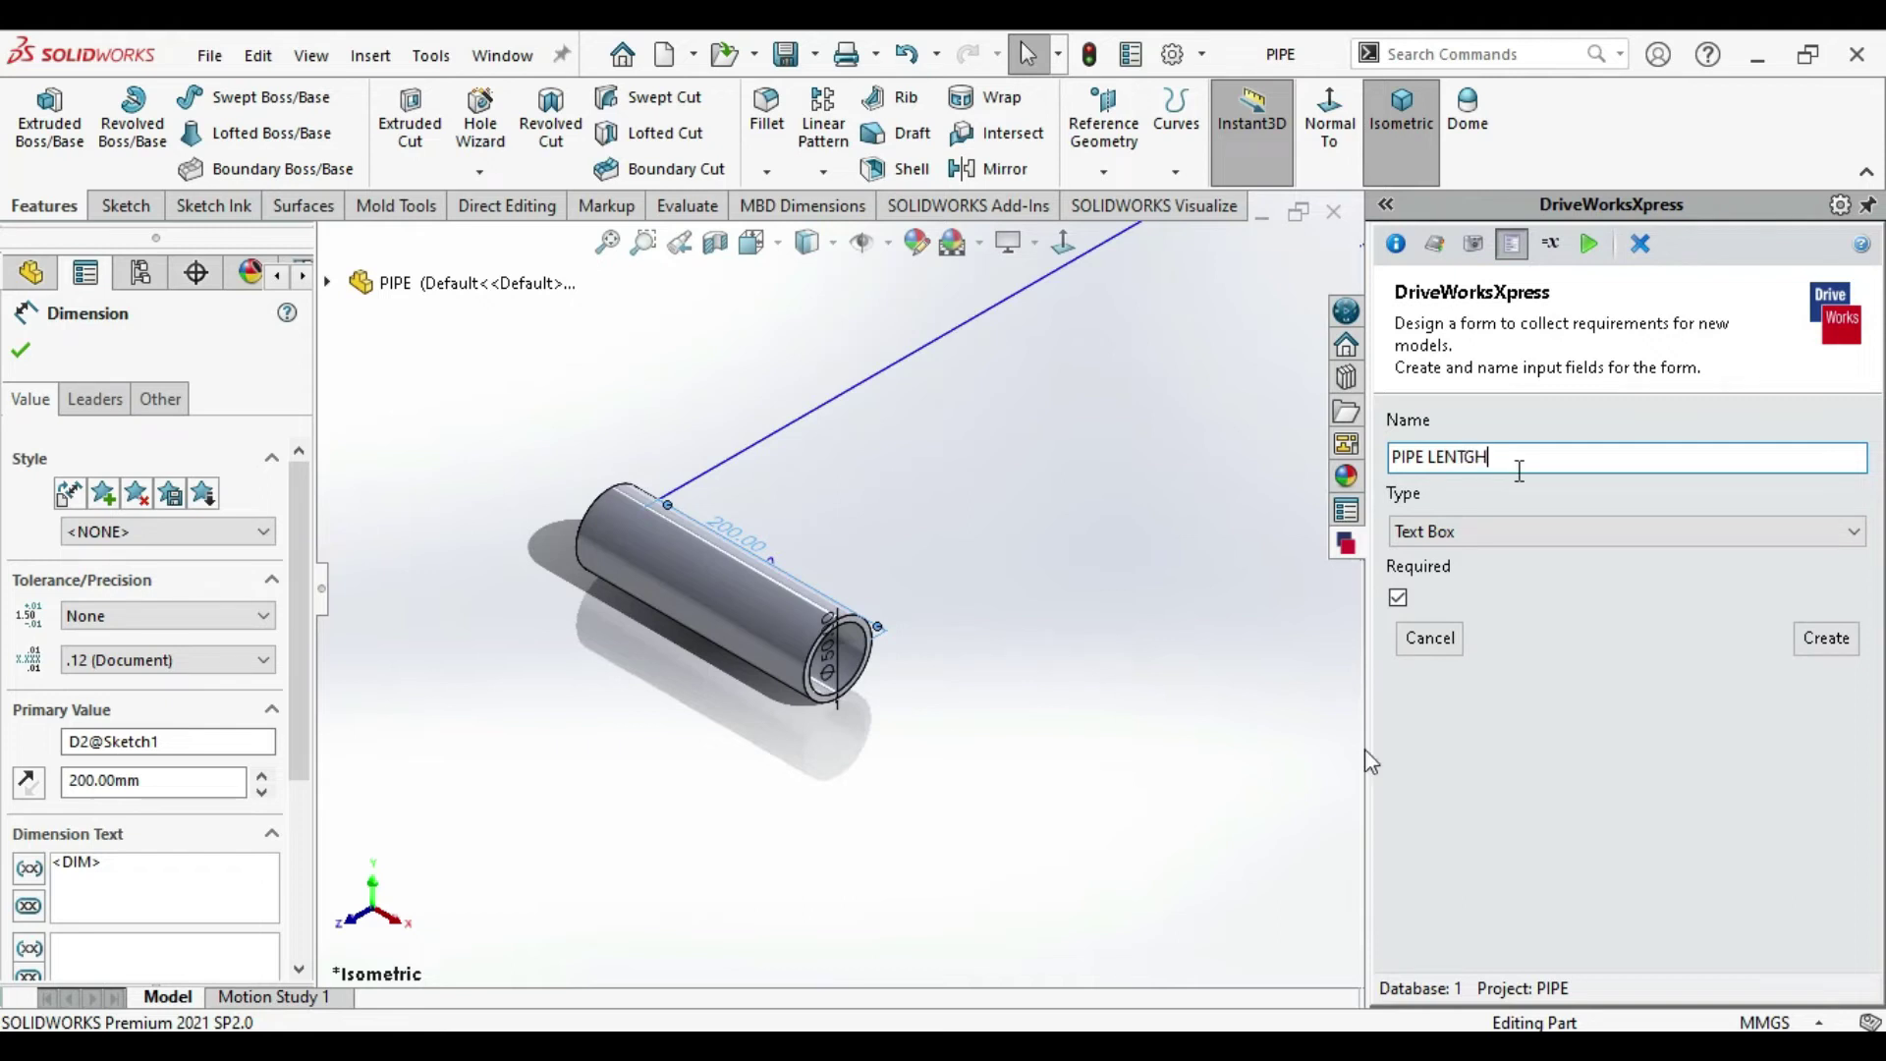
click(1494, 528)
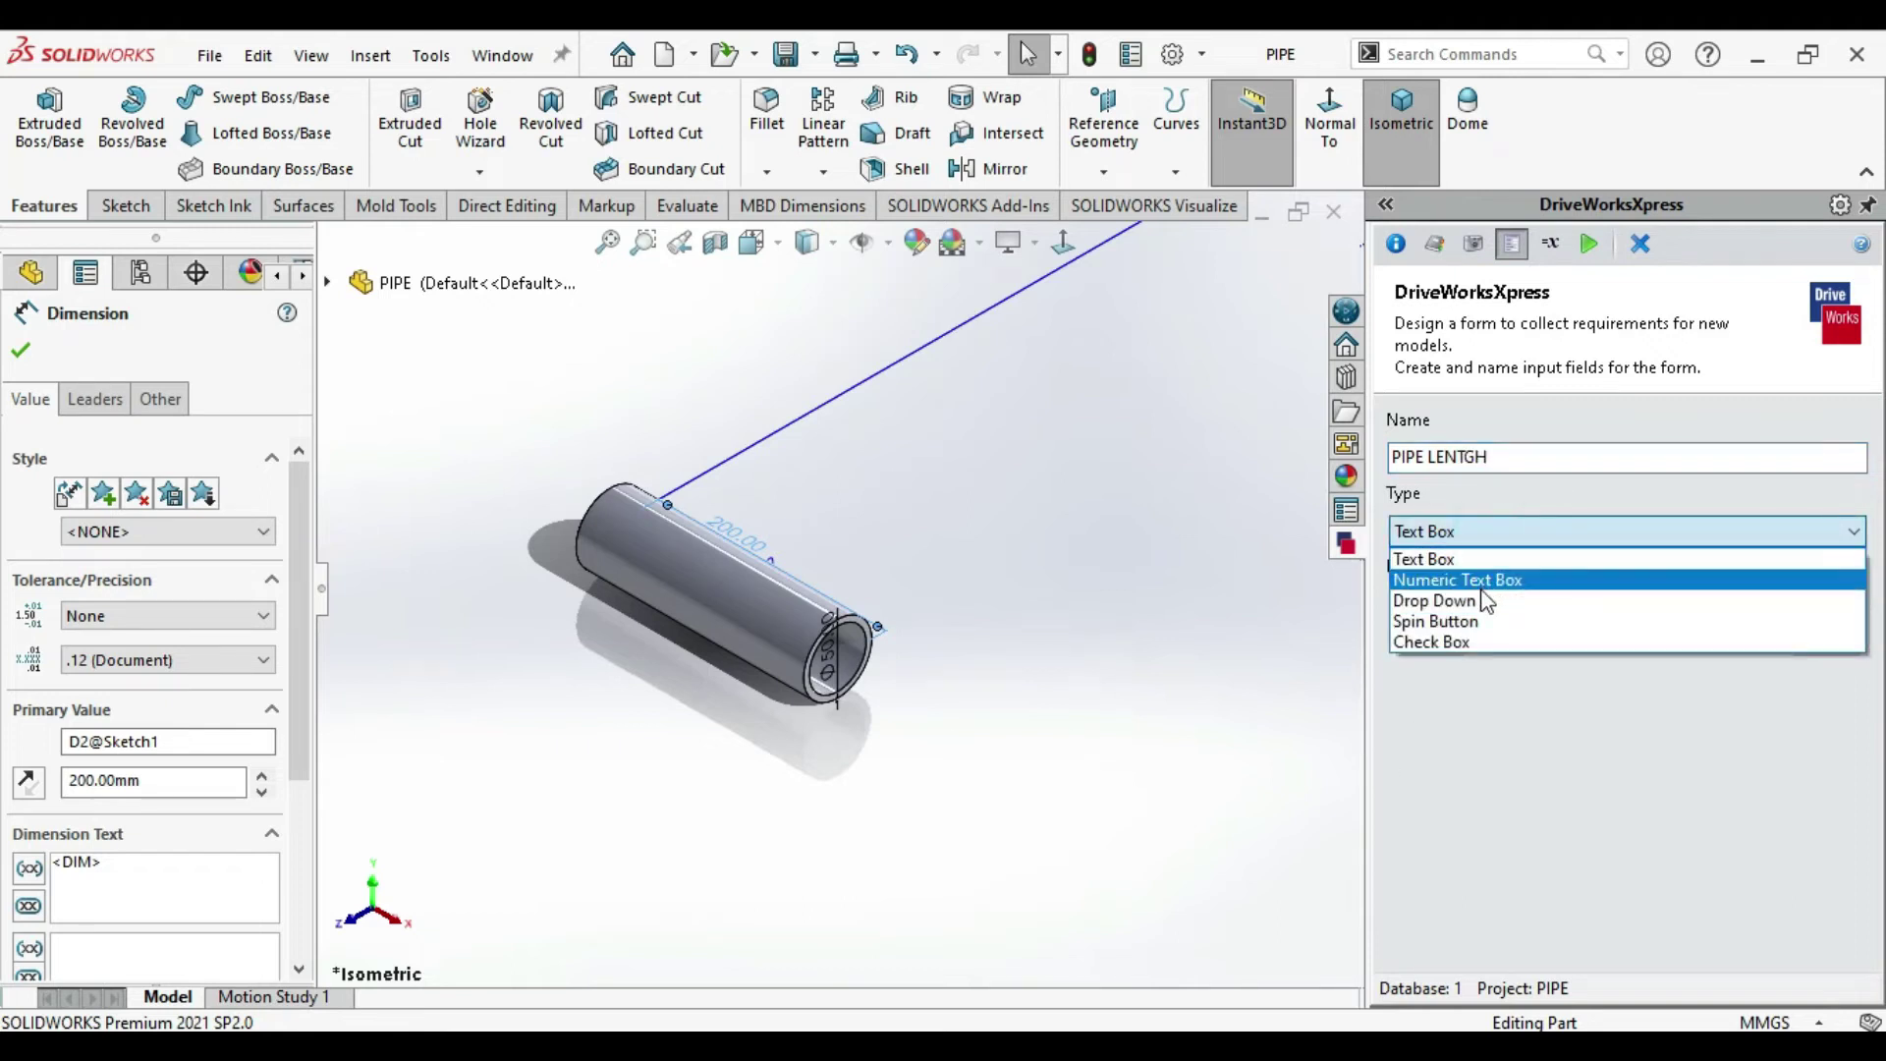
click(1481, 587)
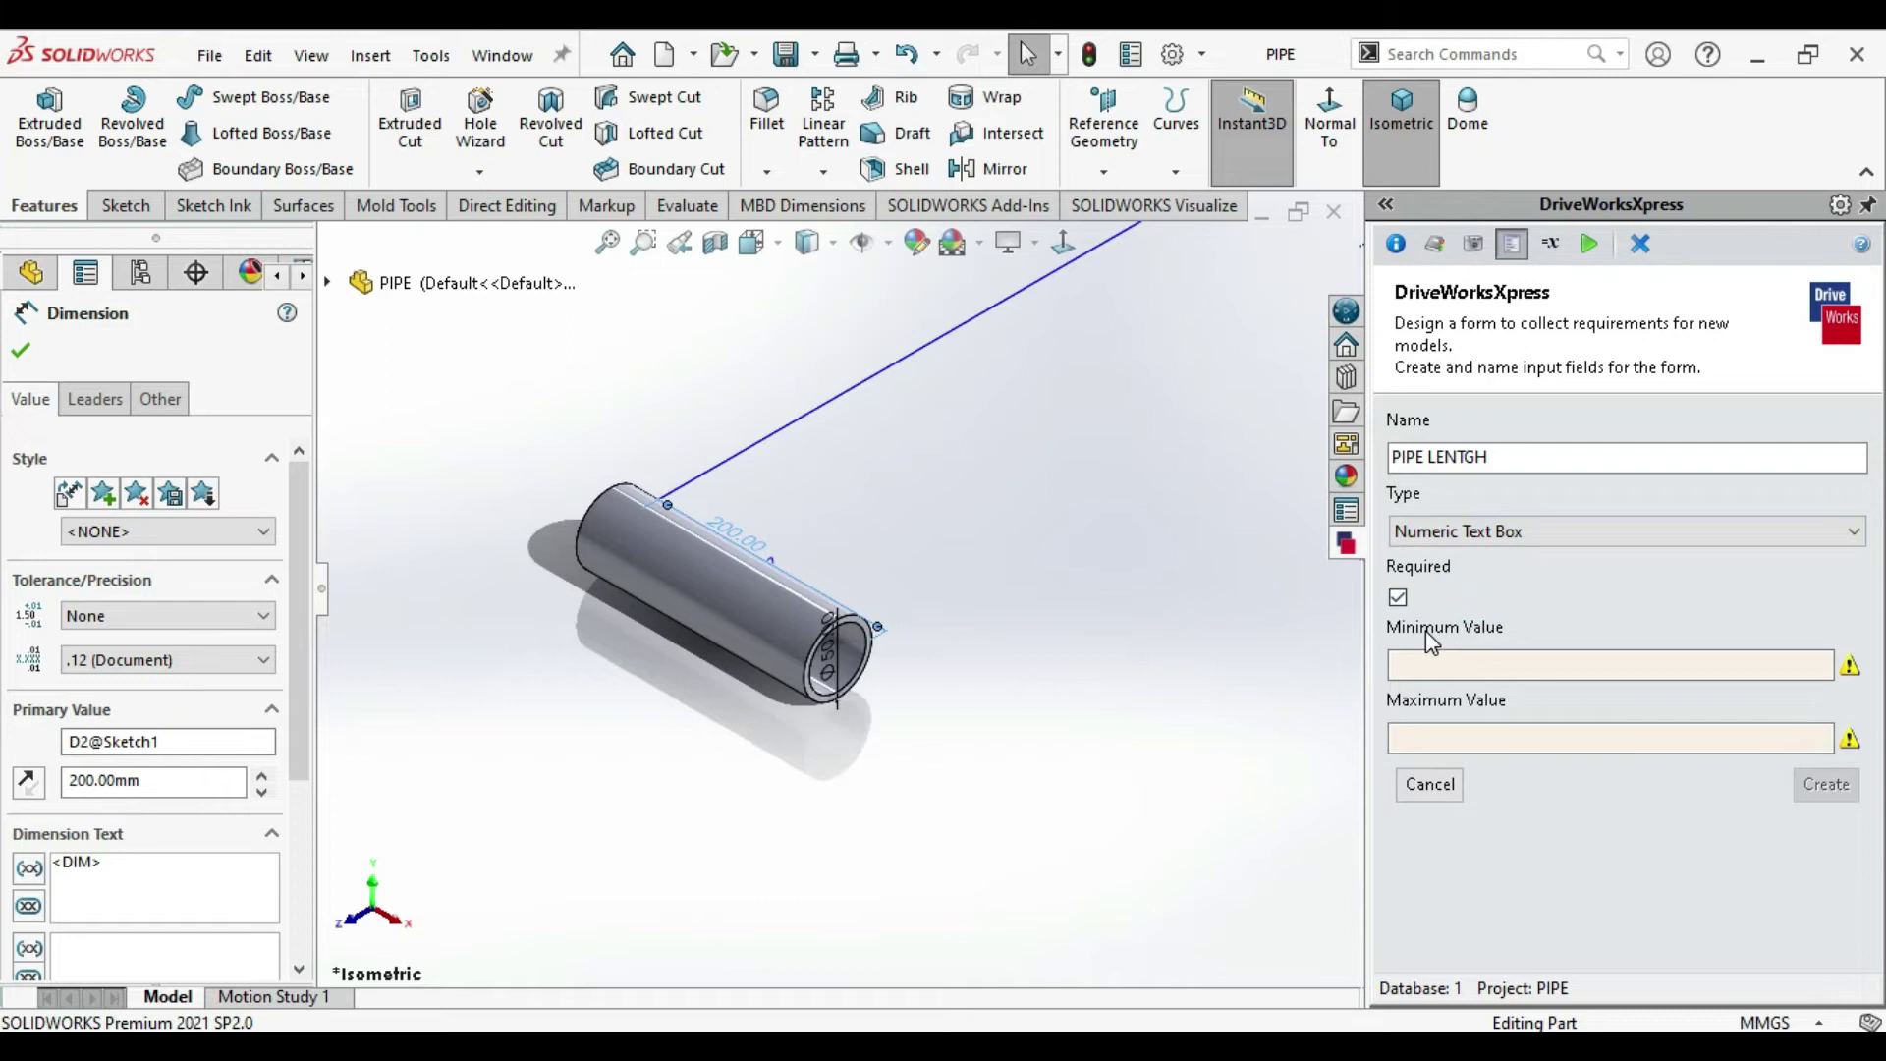
Limit the PIPE LENTGH input to a minimum of 50 and a maximum of 500, and create it
click(1429, 668)
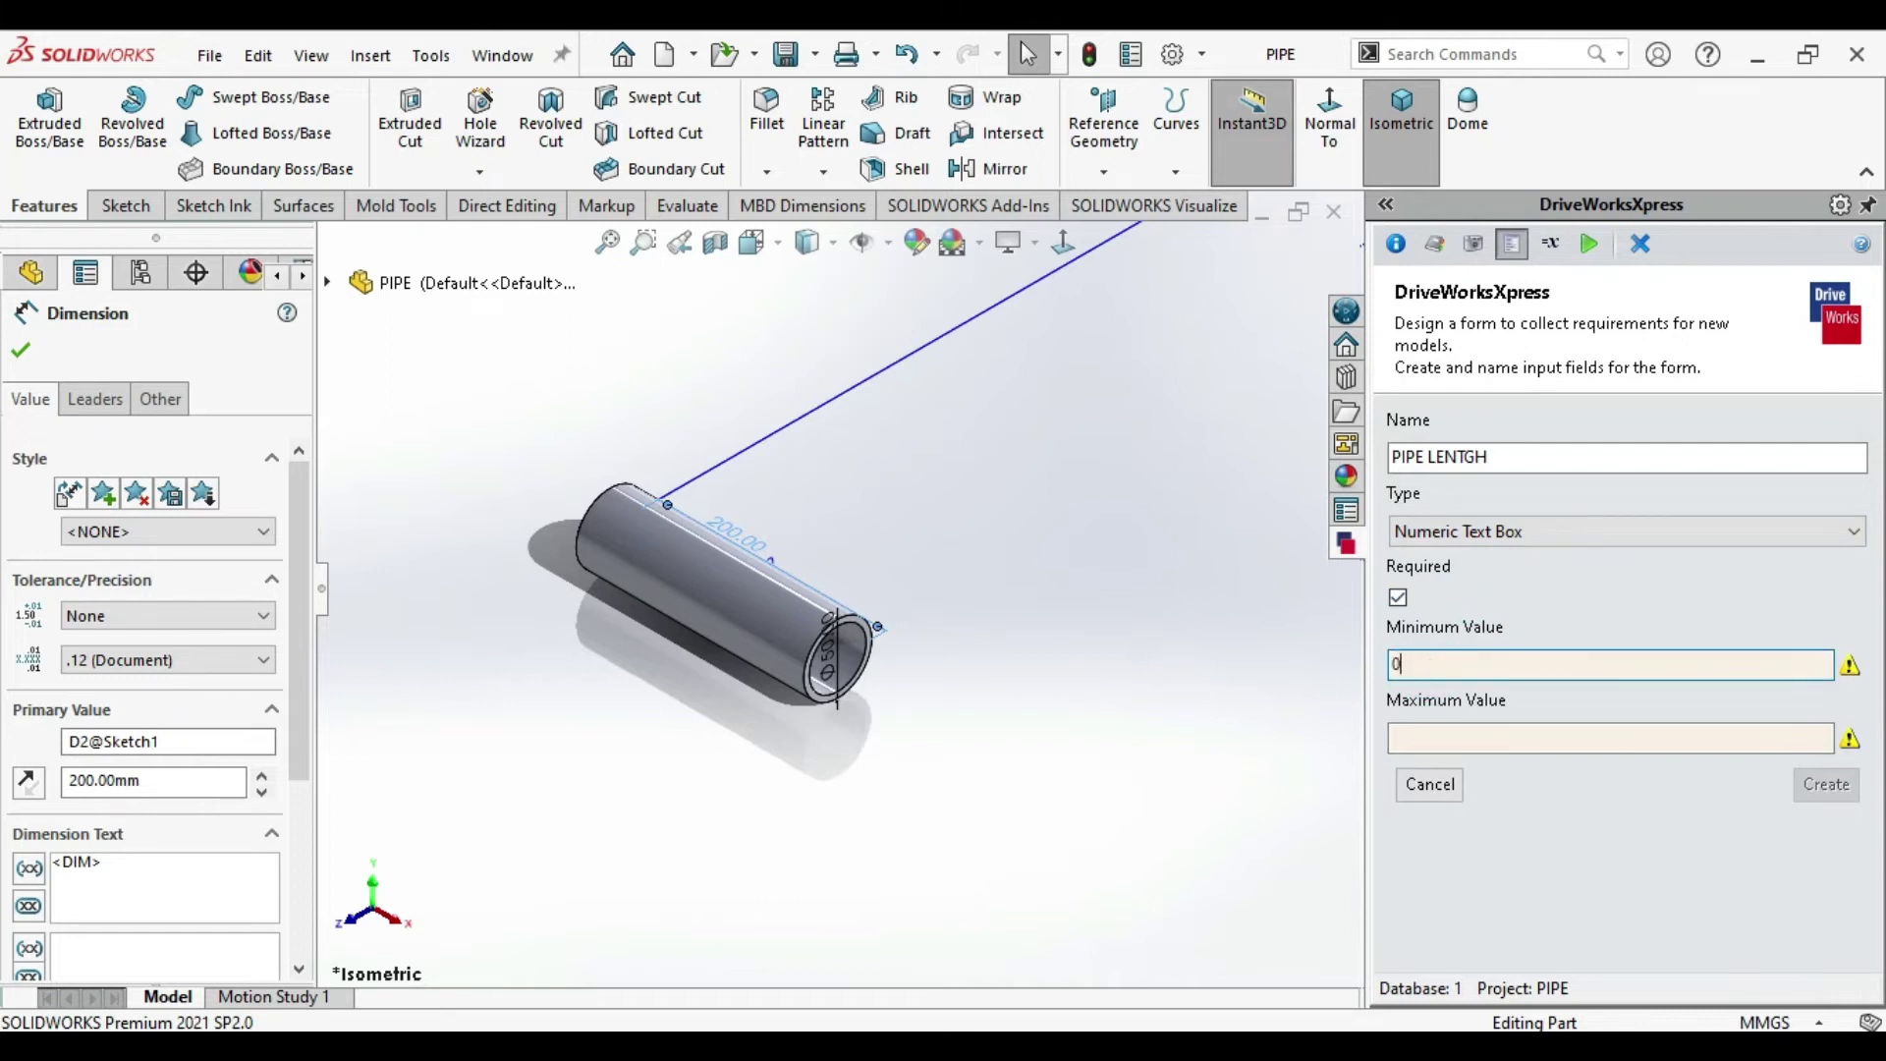
click(1439, 740)
click(1436, 666)
key(BackSpace)
text(50)
click(1461, 739)
text(500)
click(1825, 784)
Create a spin button form input PIPE THICKNESS with minimum 10, maximum 50 and increment 5
click(1801, 432)
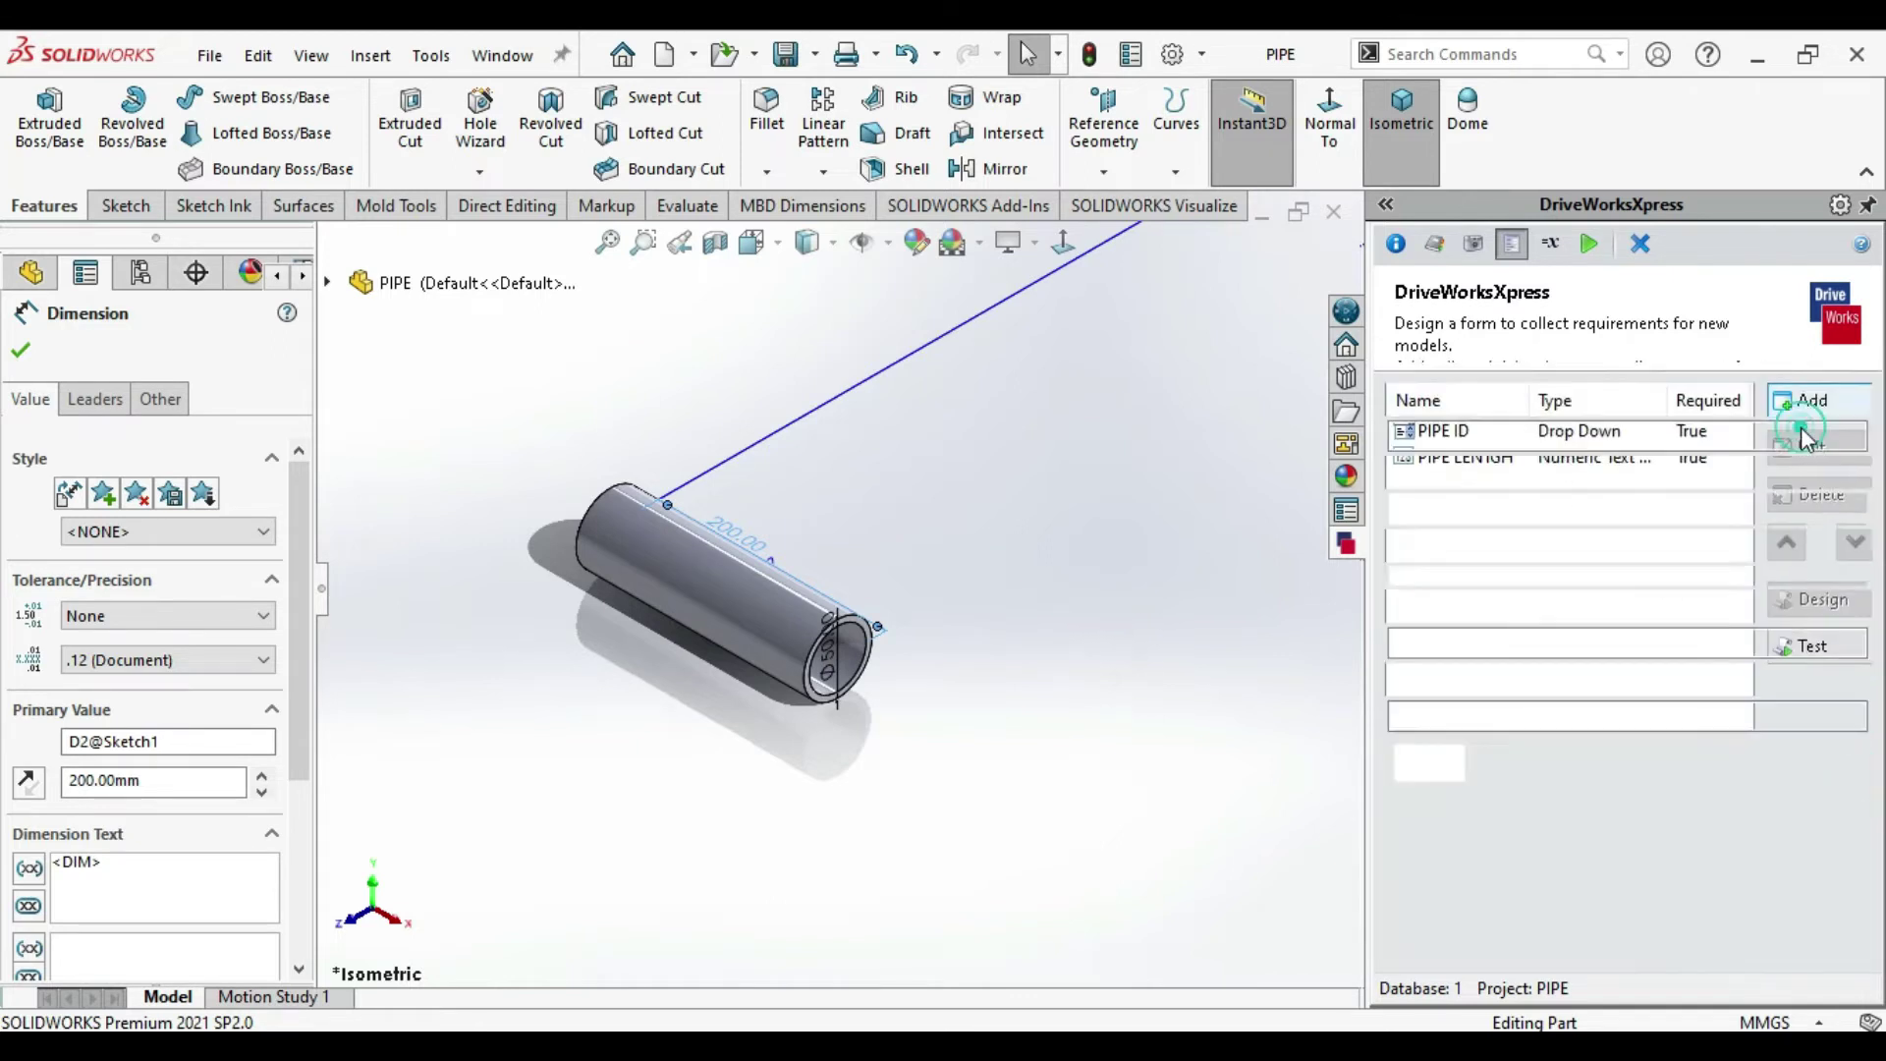
click(1497, 453)
text(PIPE THICKNESS)
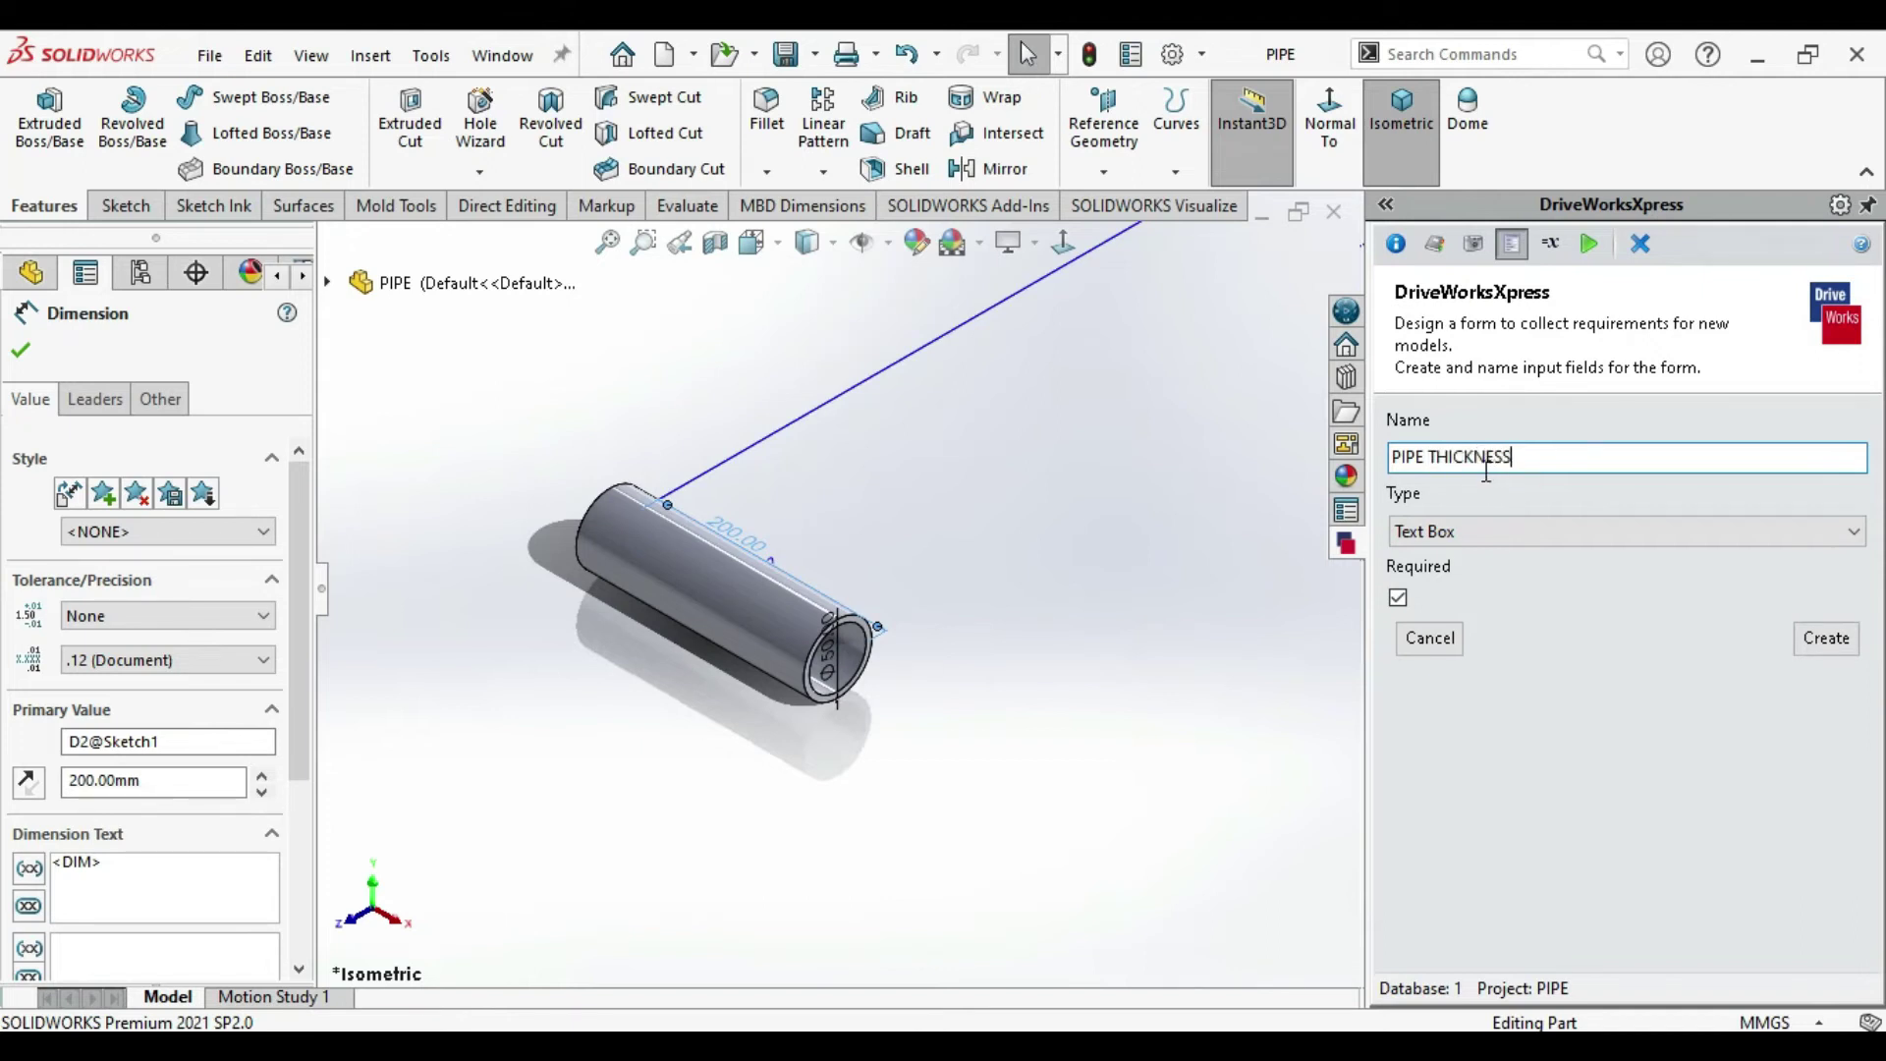
click(1466, 532)
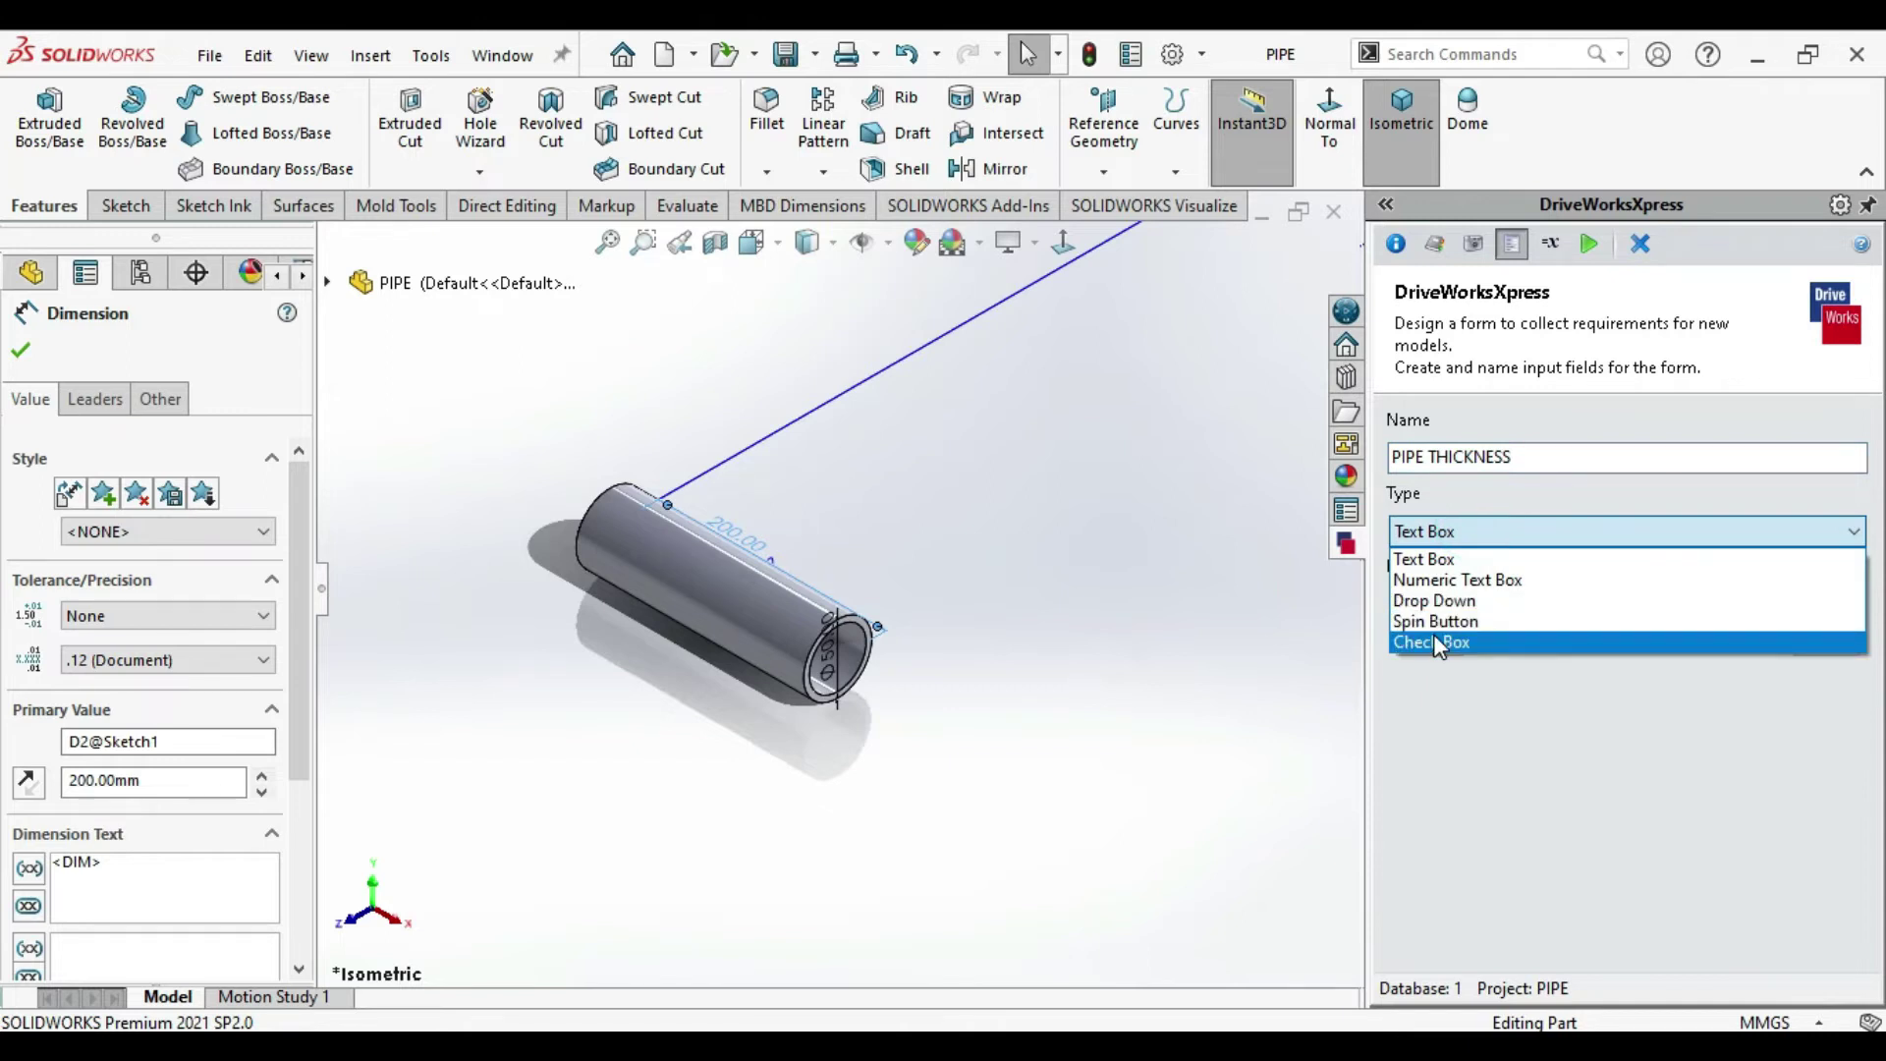
click(1437, 619)
click(1428, 601)
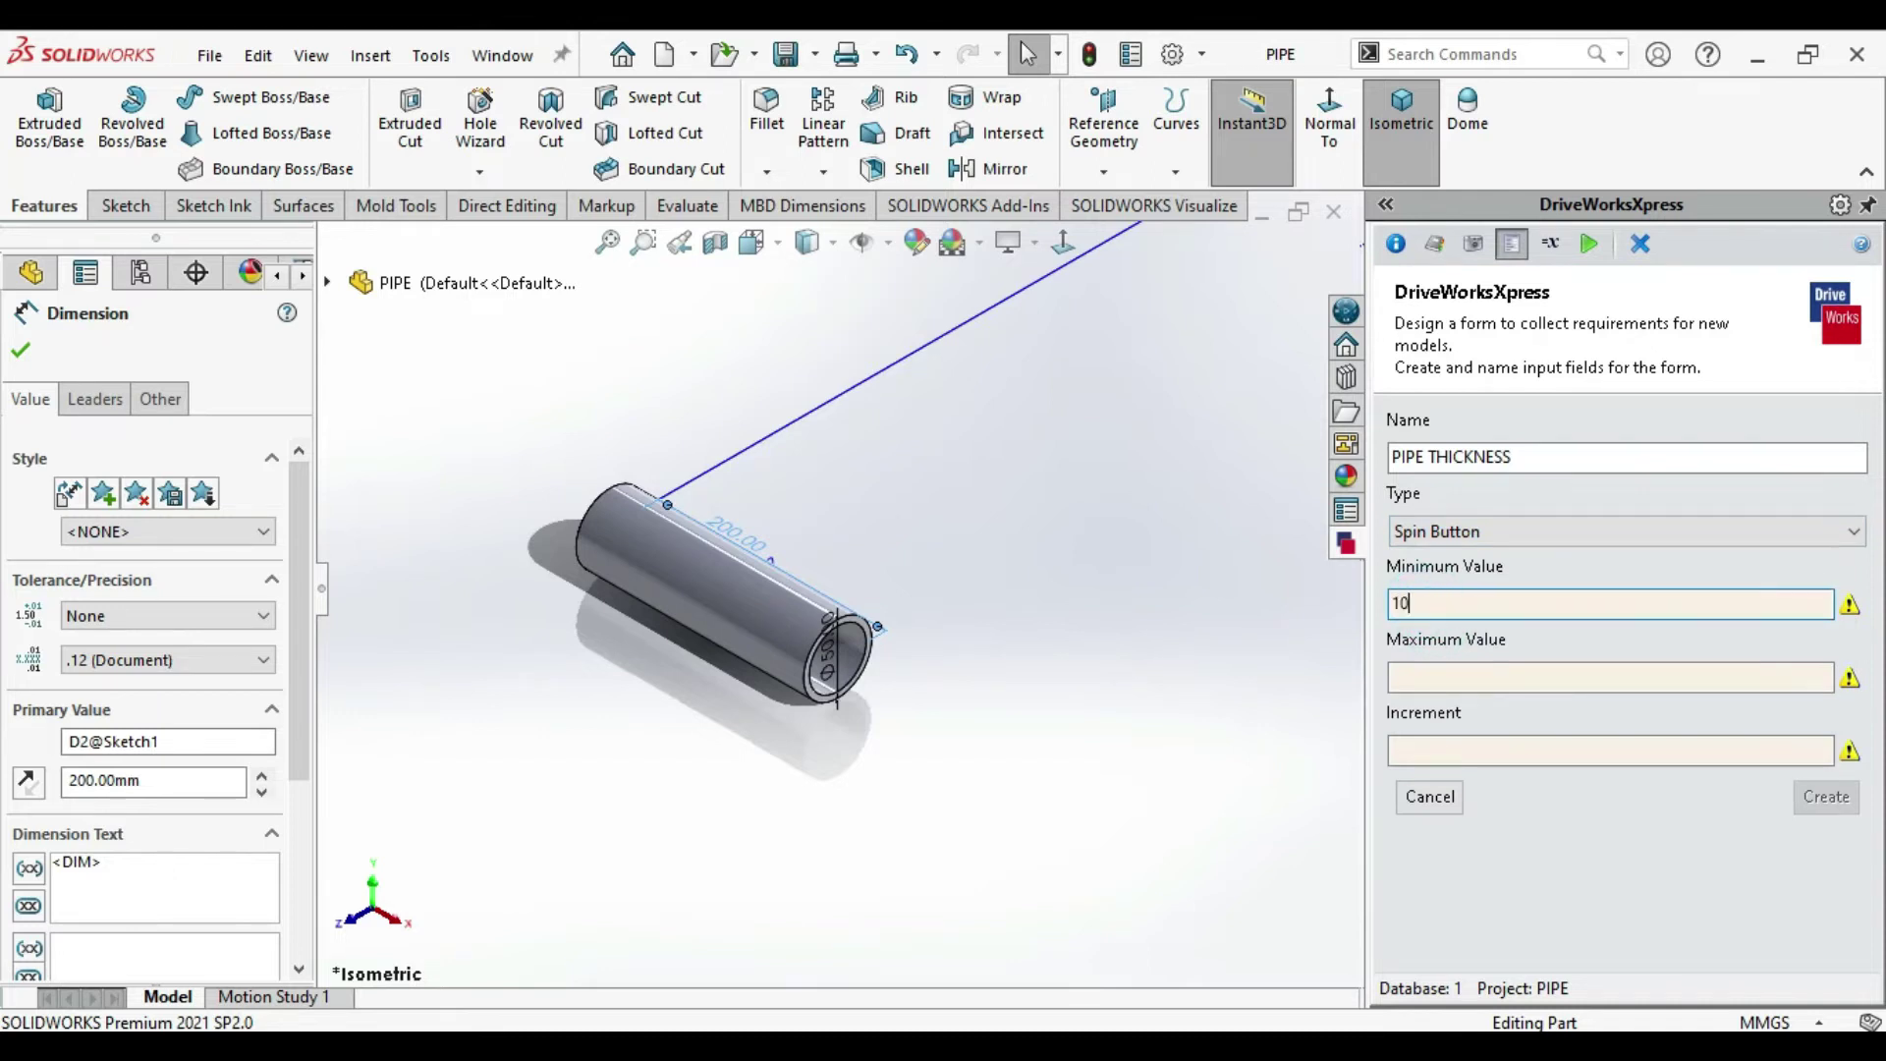
click(1474, 675)
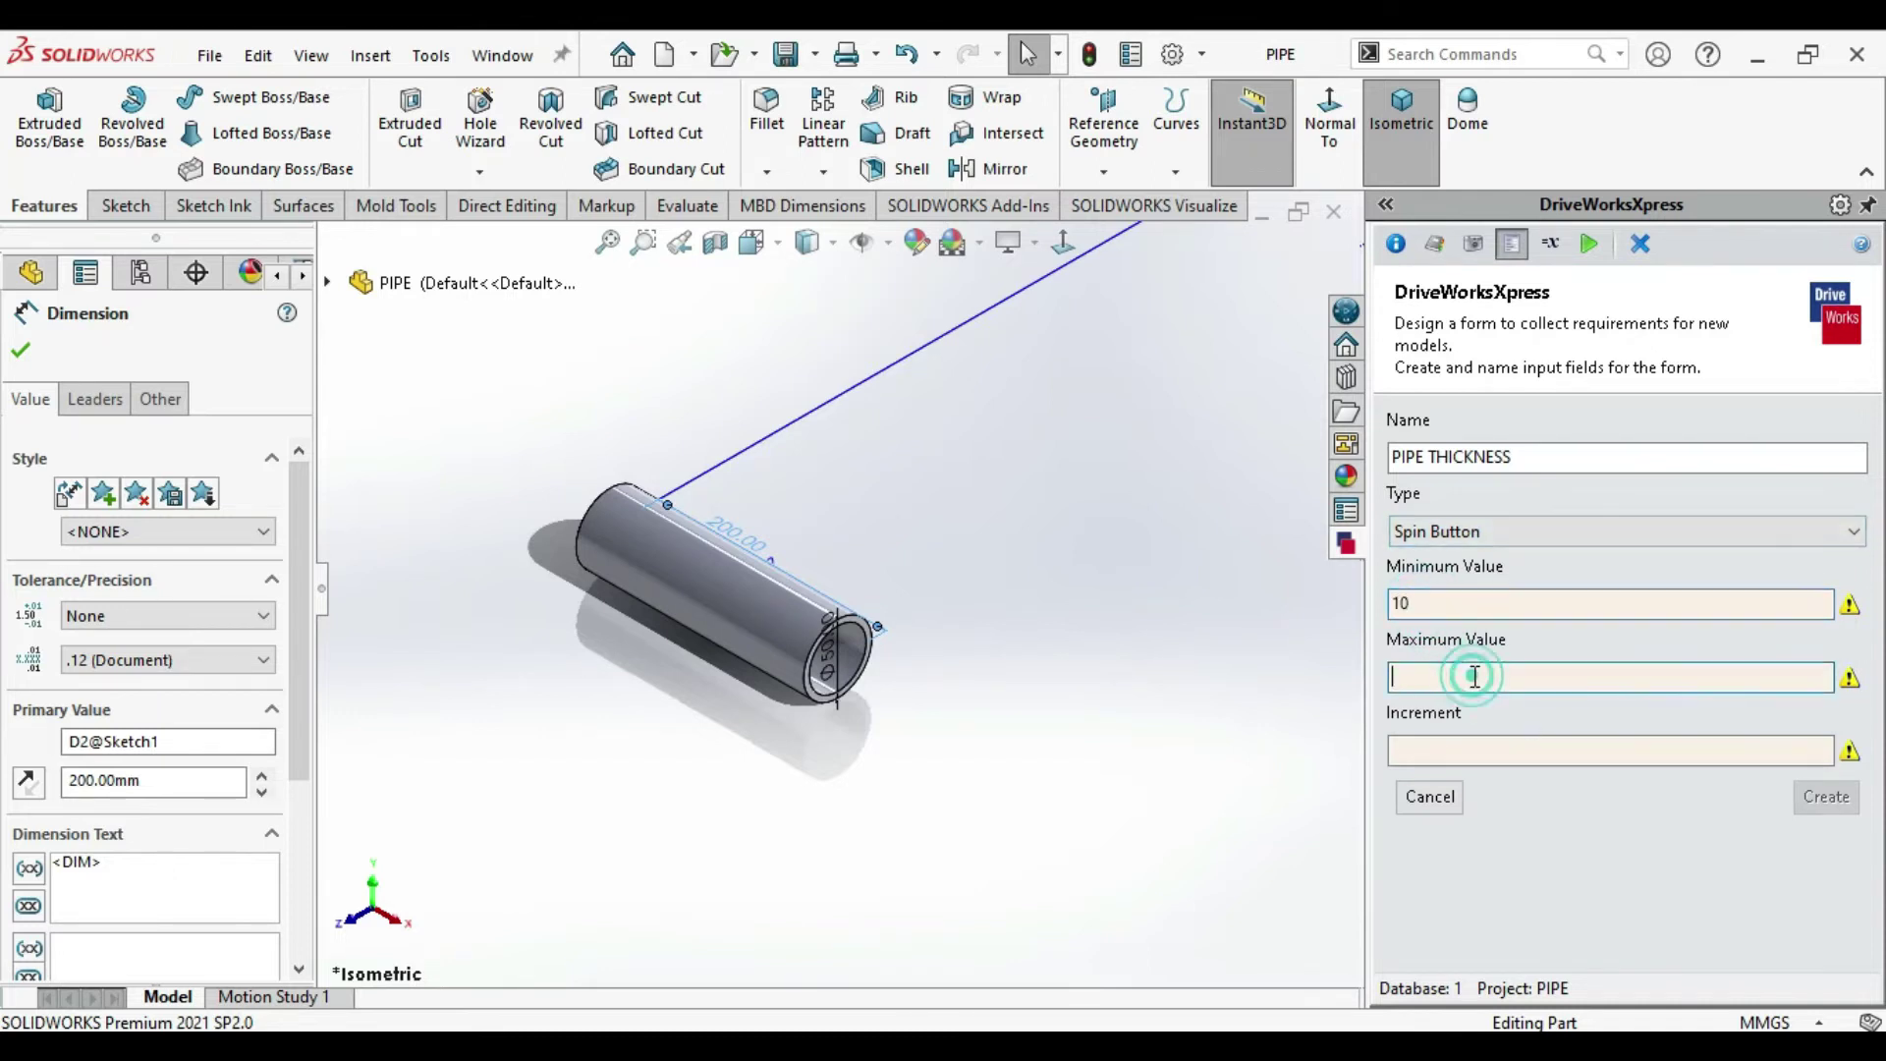
text(50)
click(1441, 757)
text(5)
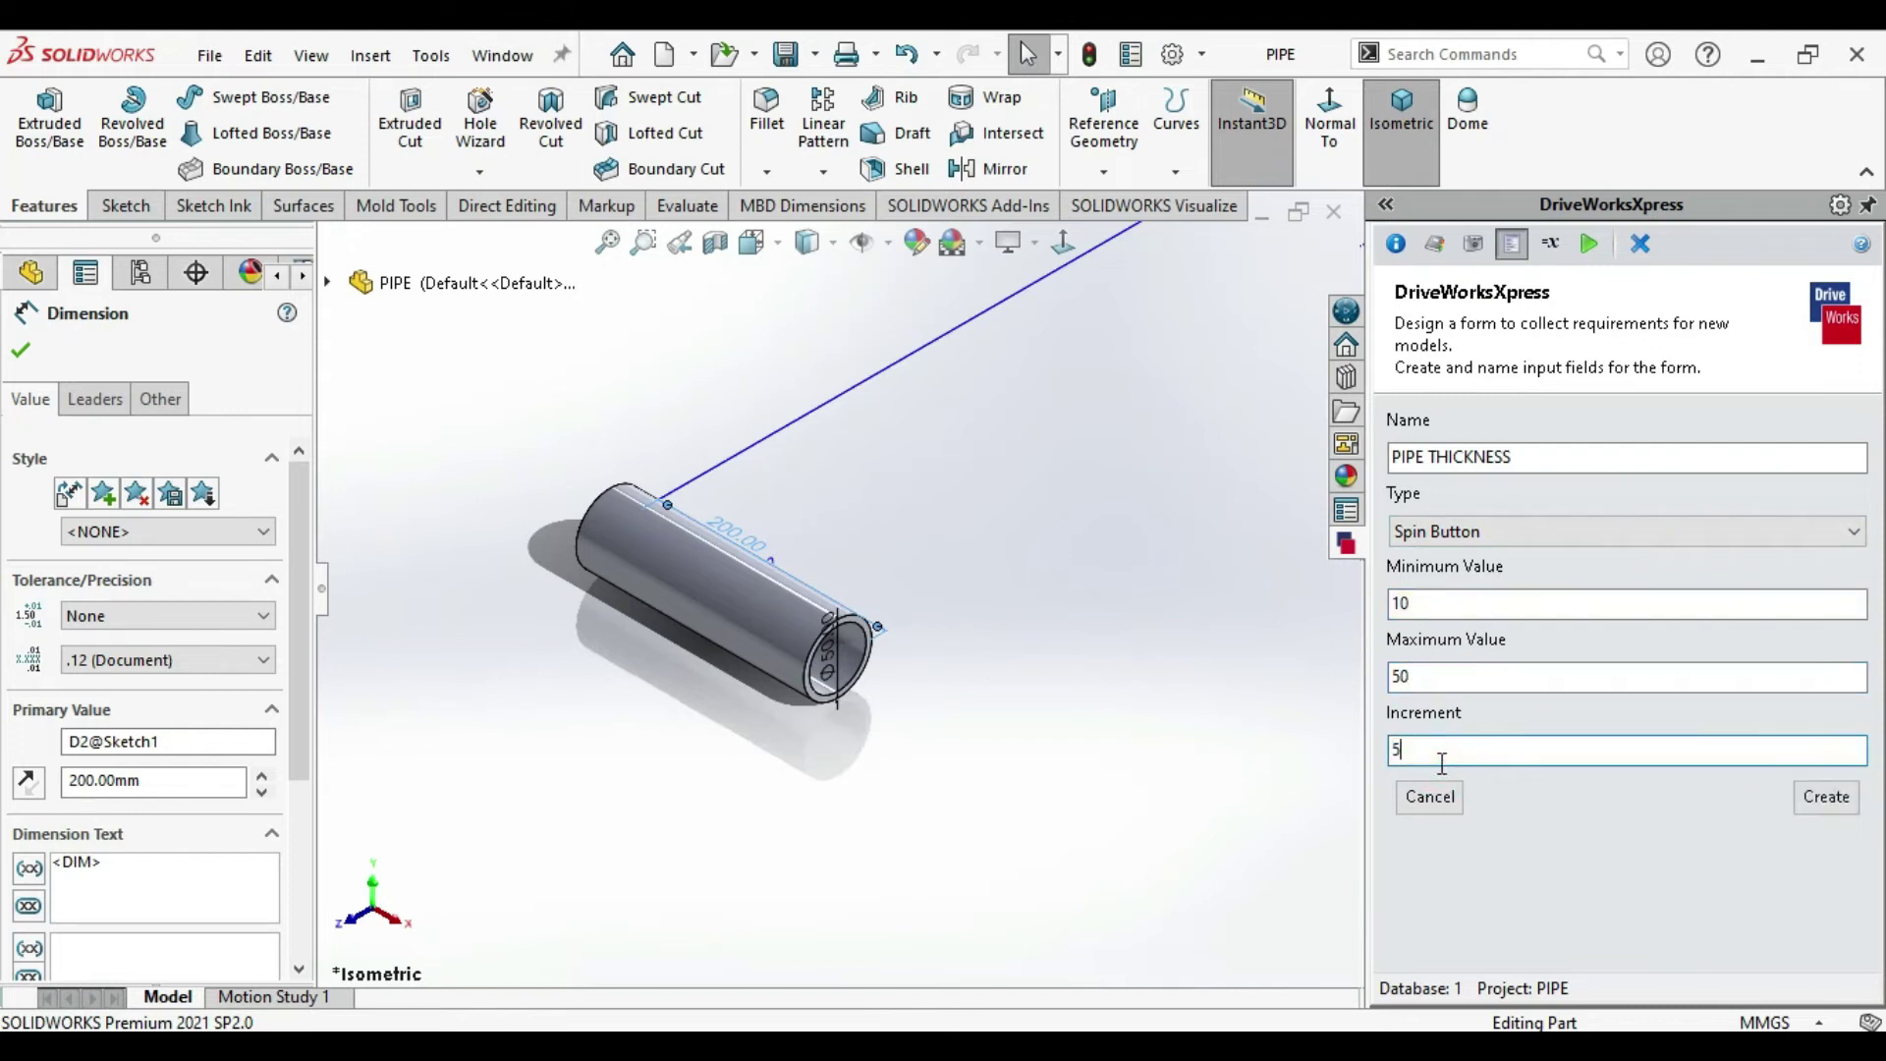
click(1825, 796)
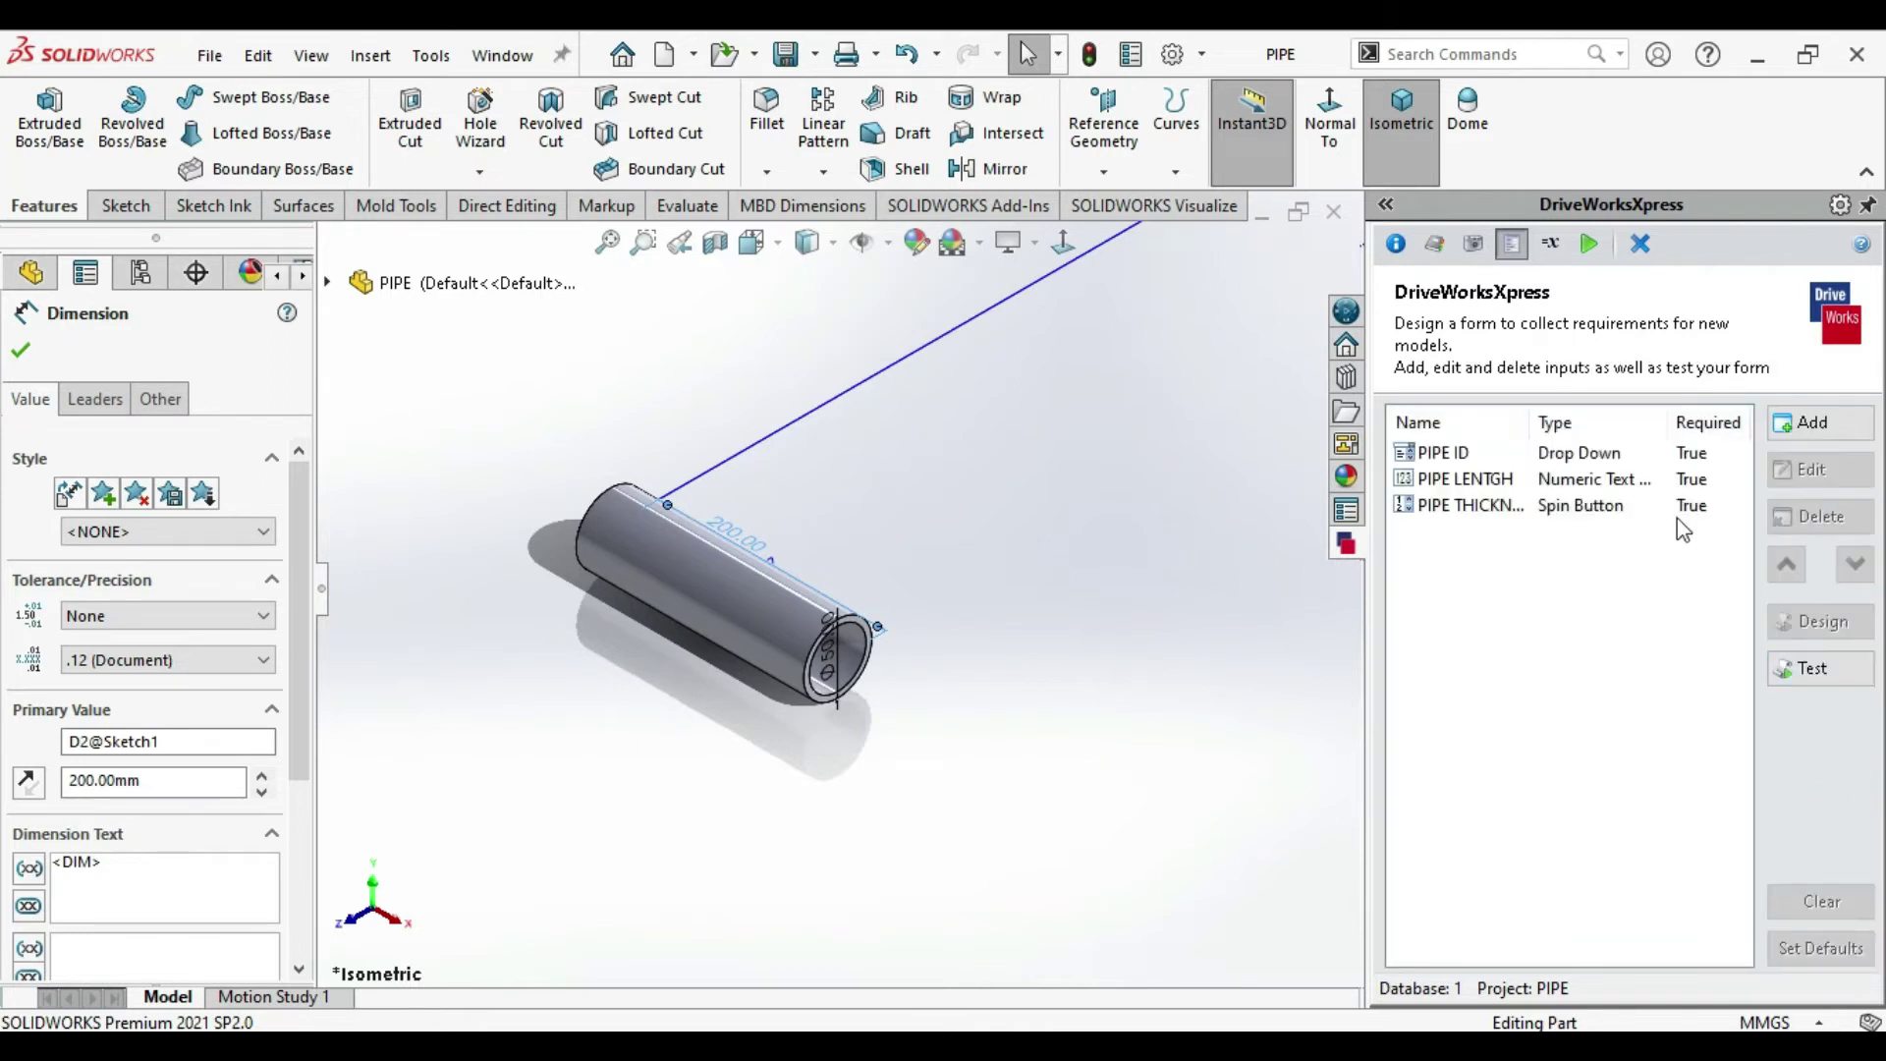
Test the input form with PIPE ID 100 and PIPE LENTGH 500, and return to designing the form
click(1820, 668)
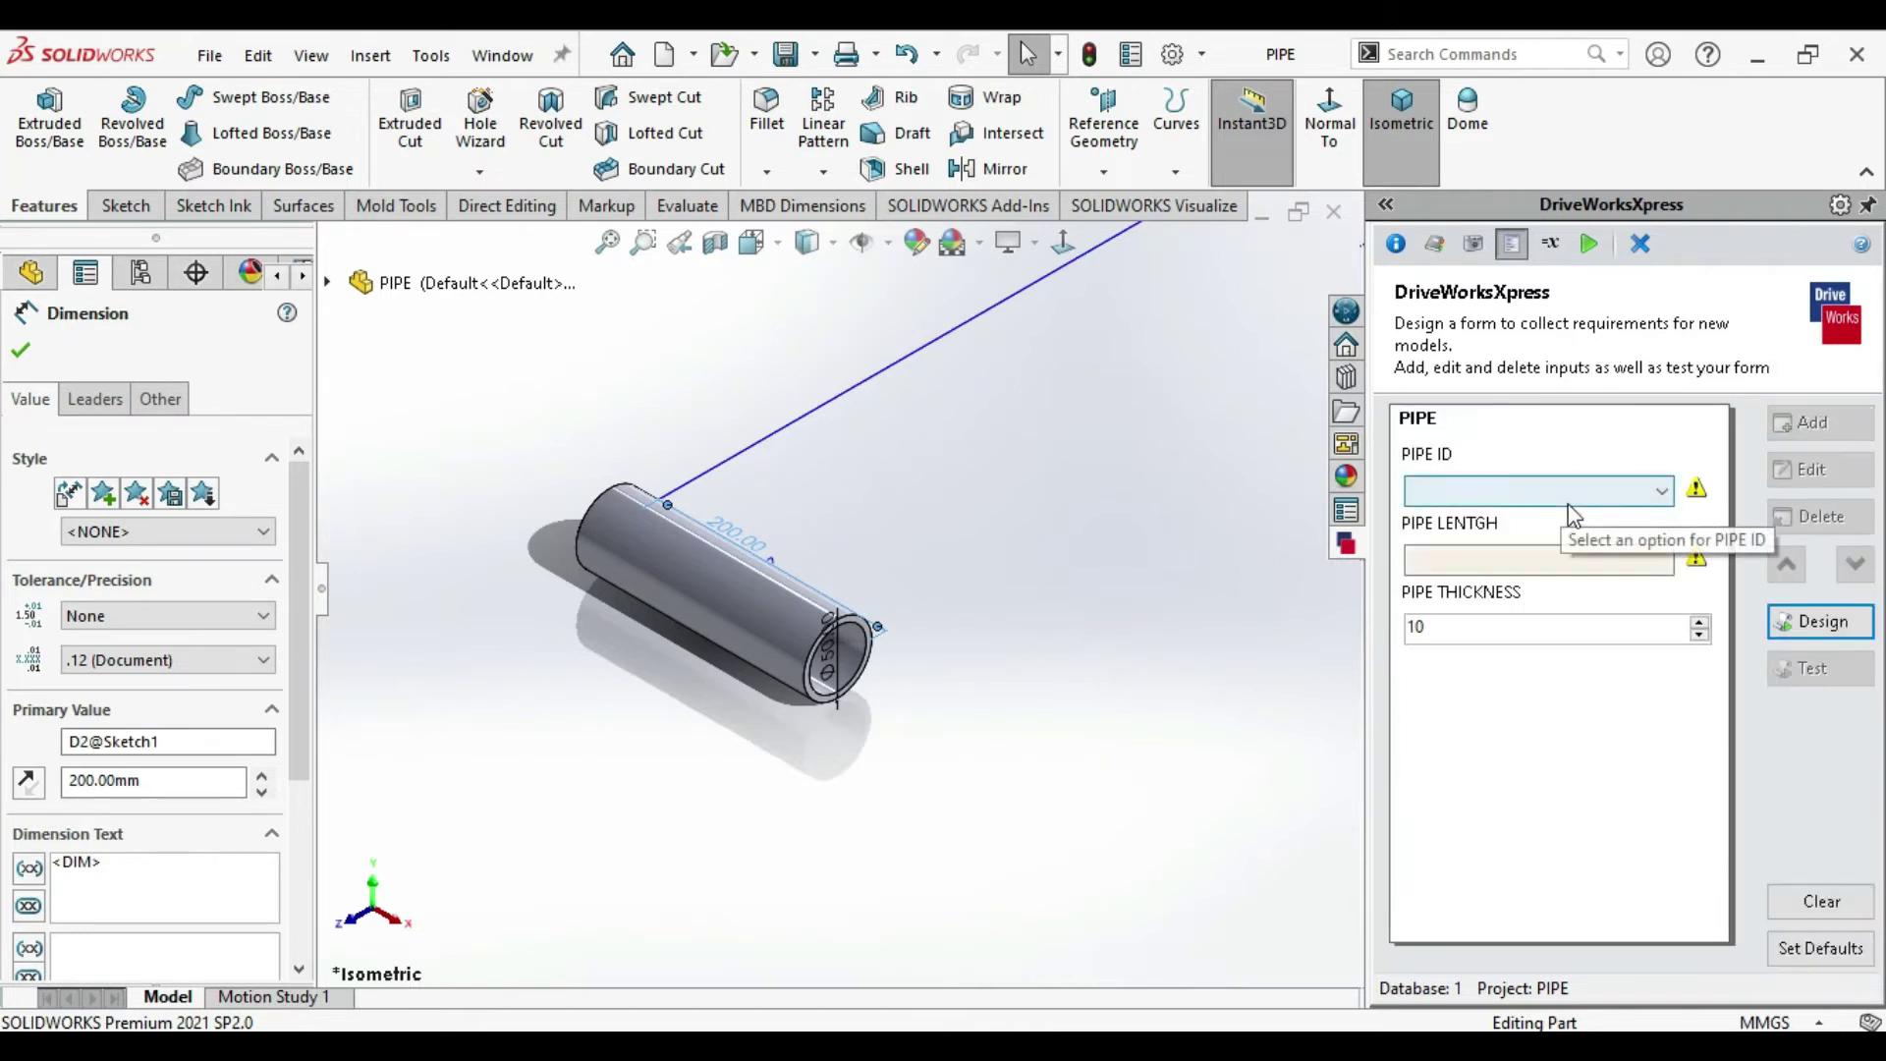
click(1566, 497)
click(1519, 538)
click(1524, 560)
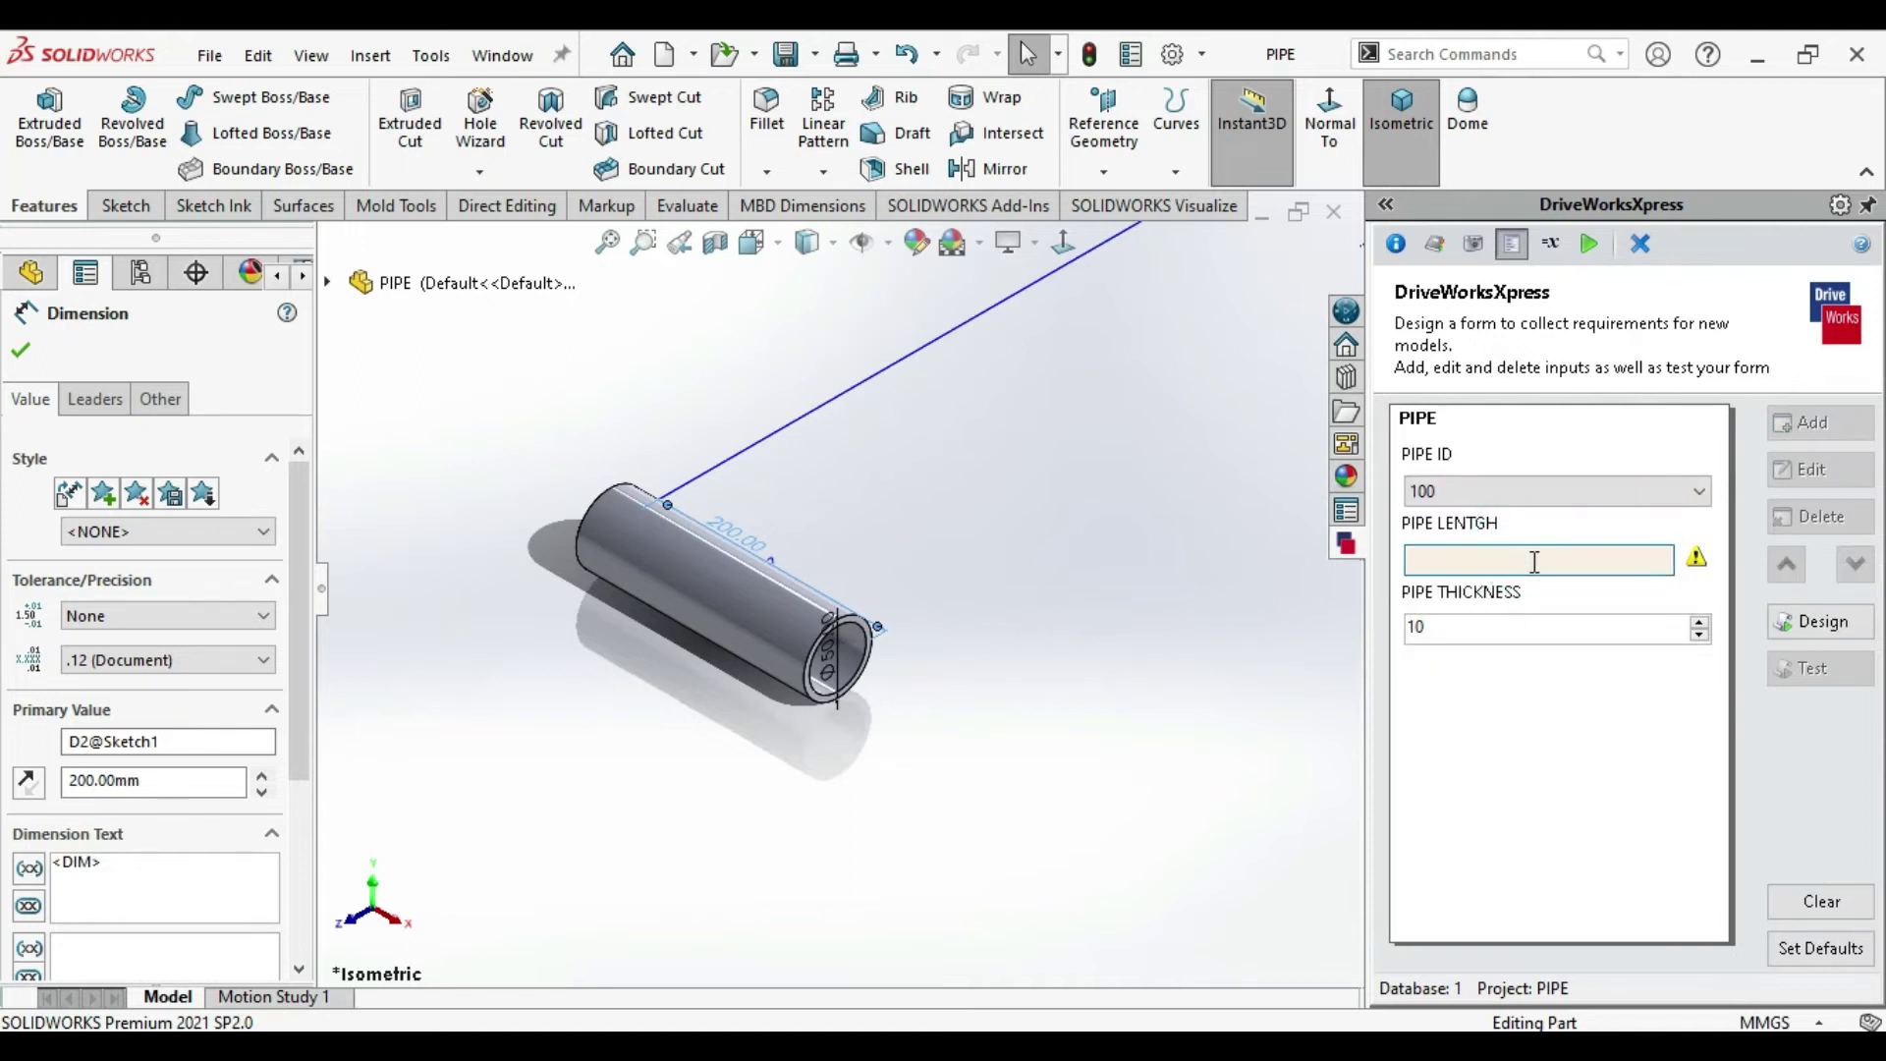
text(500)
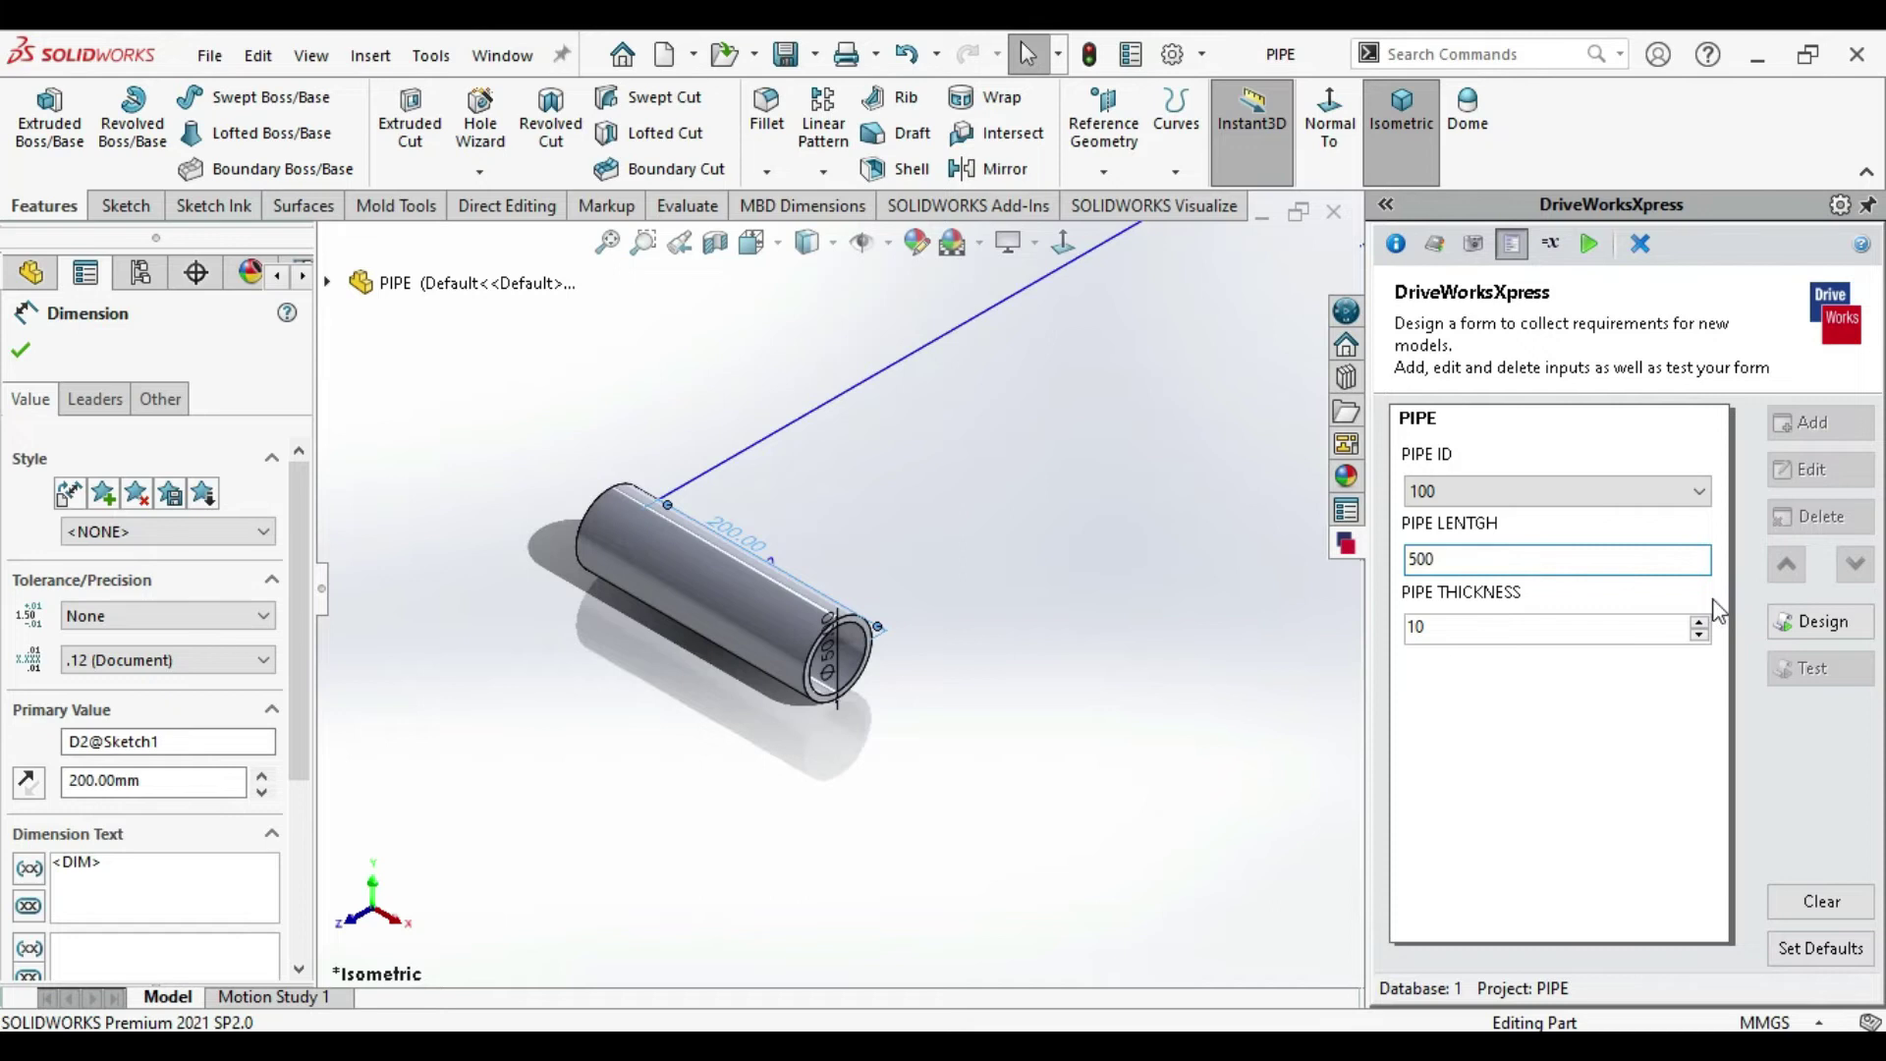
click(1699, 621)
click(1825, 627)
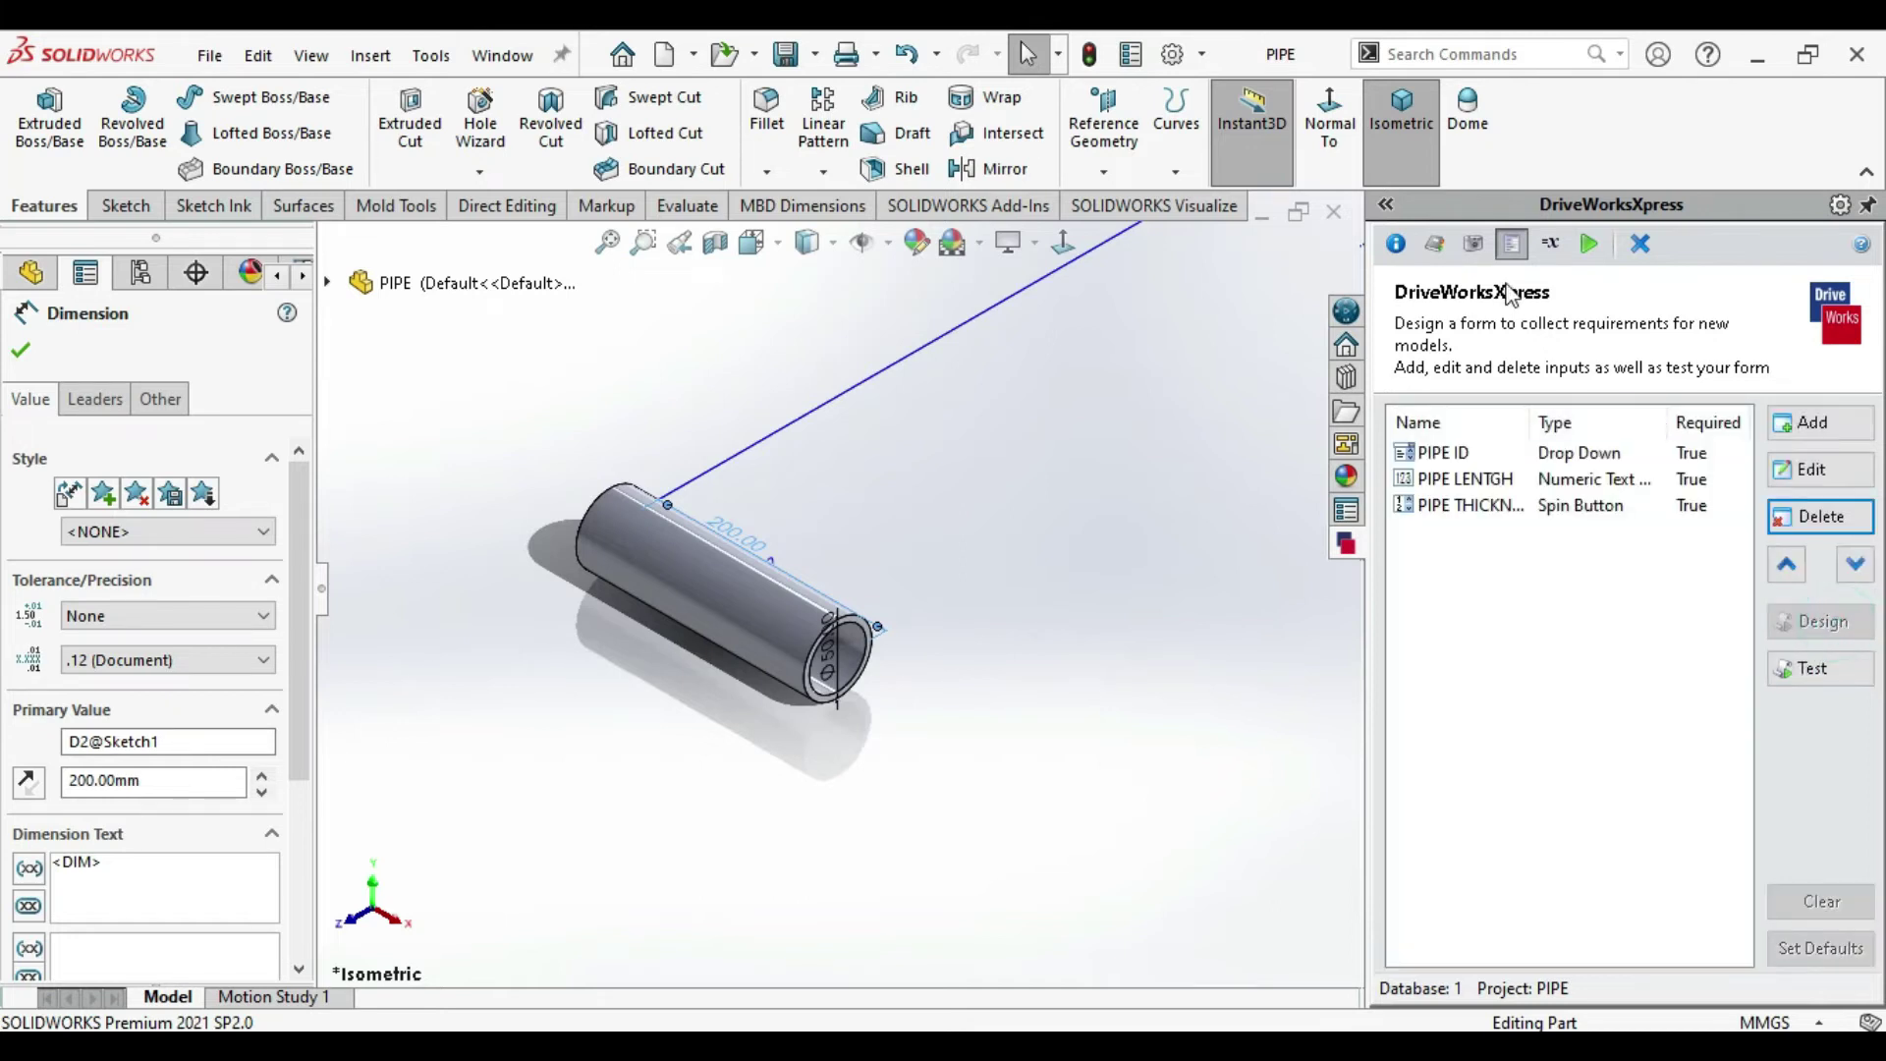
Open the missing dimension rules and build the PIPE ID rule from the PIPEID input
click(1552, 243)
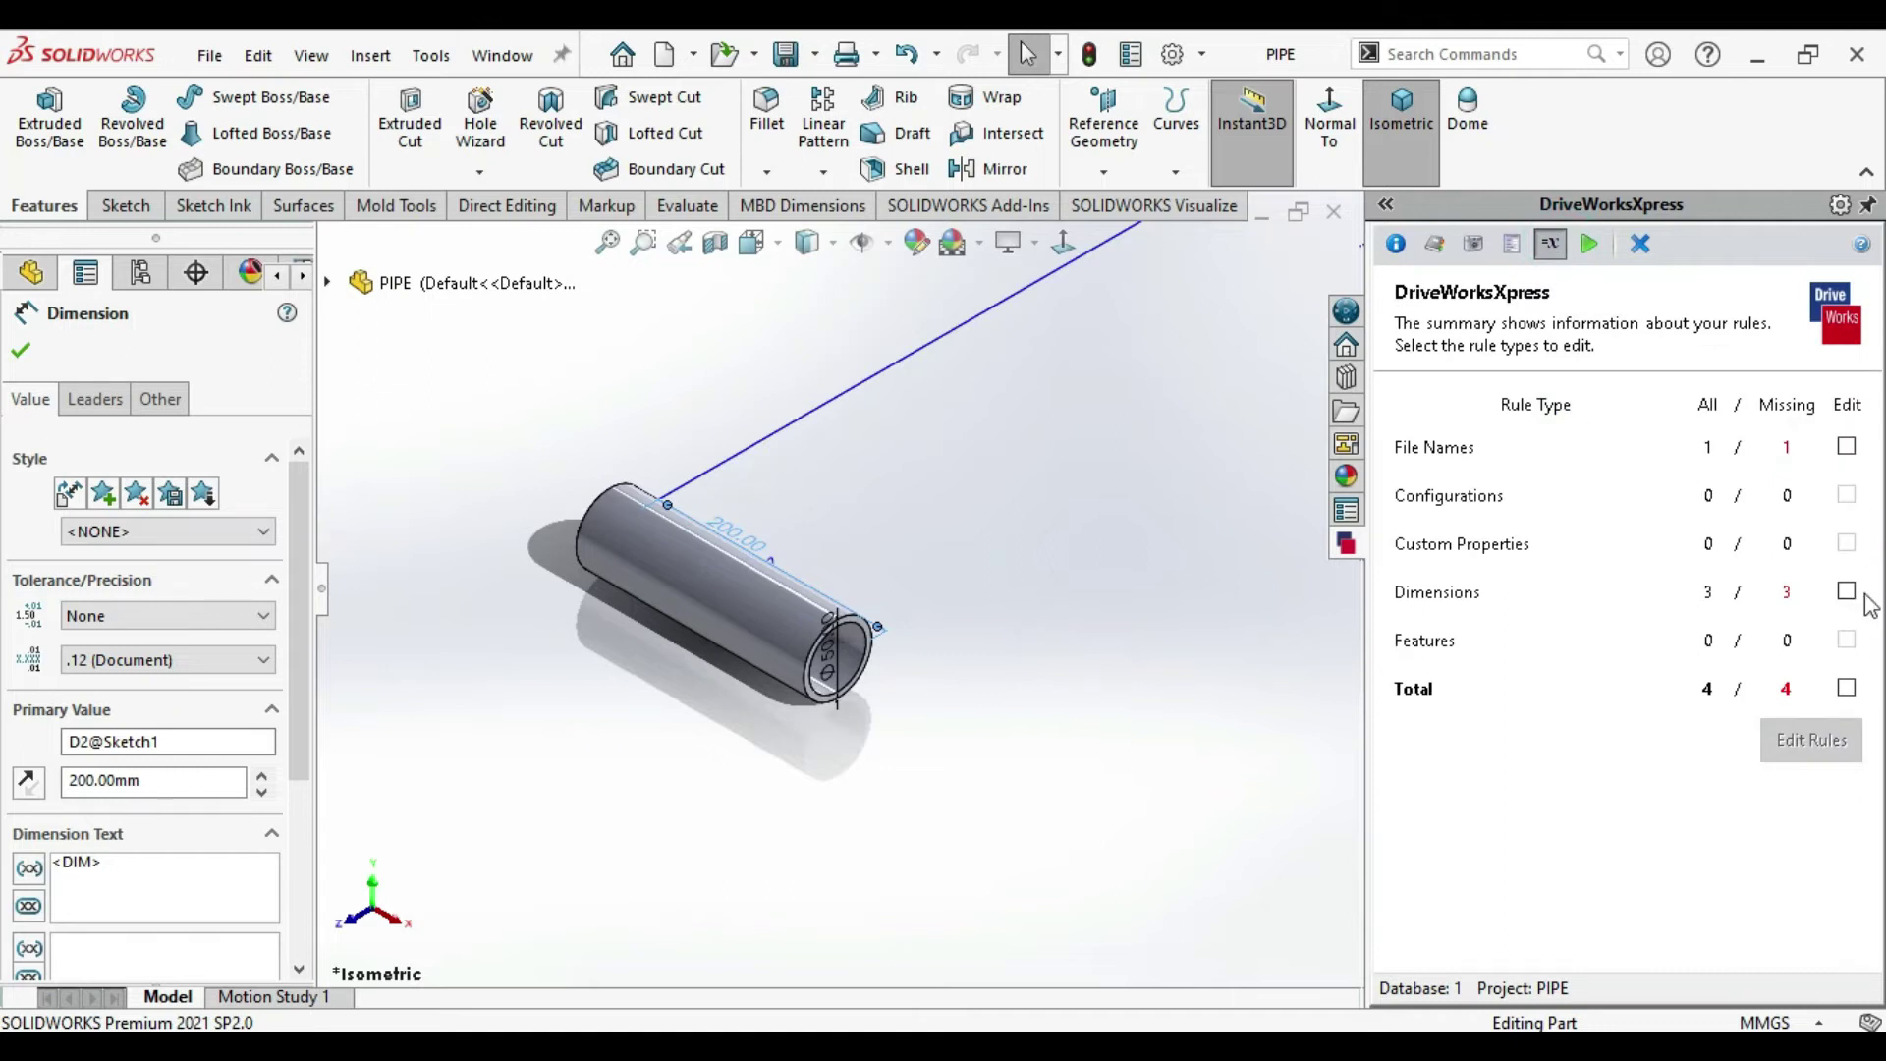
click(1847, 591)
click(1809, 741)
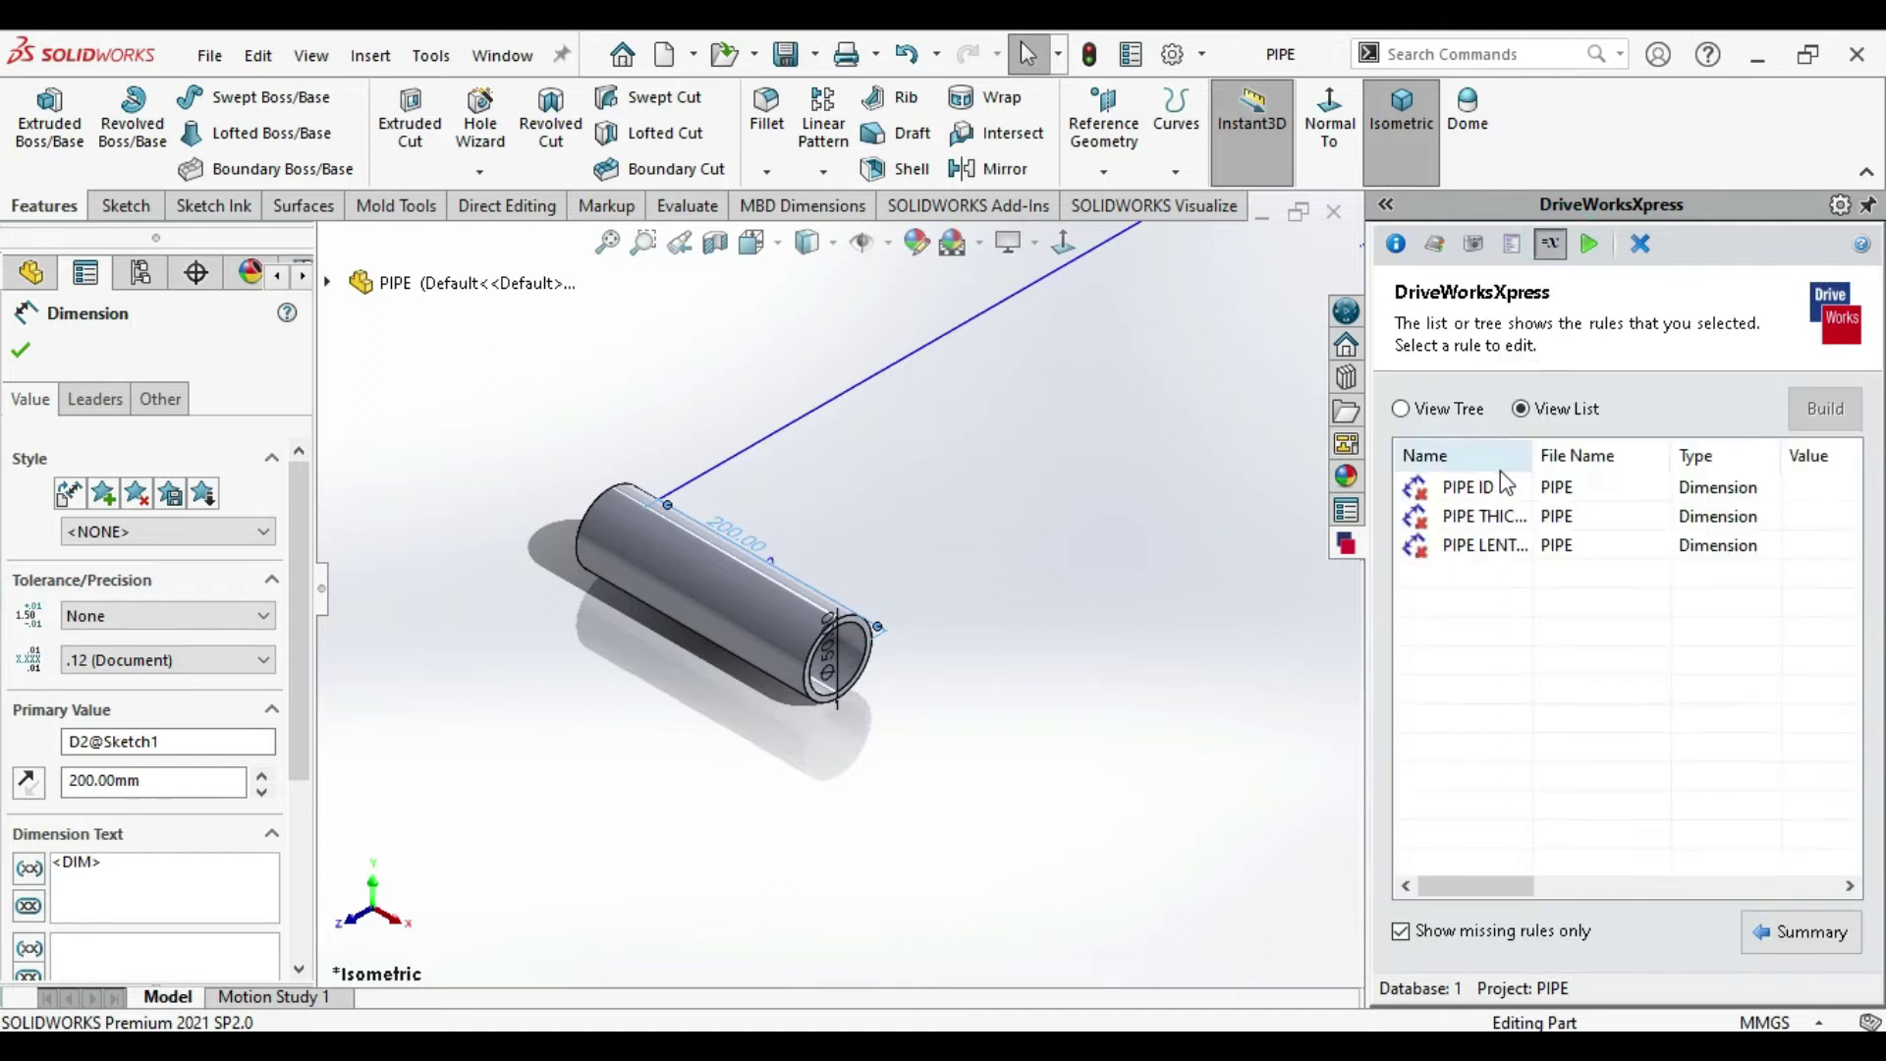
click(1498, 491)
click(1824, 408)
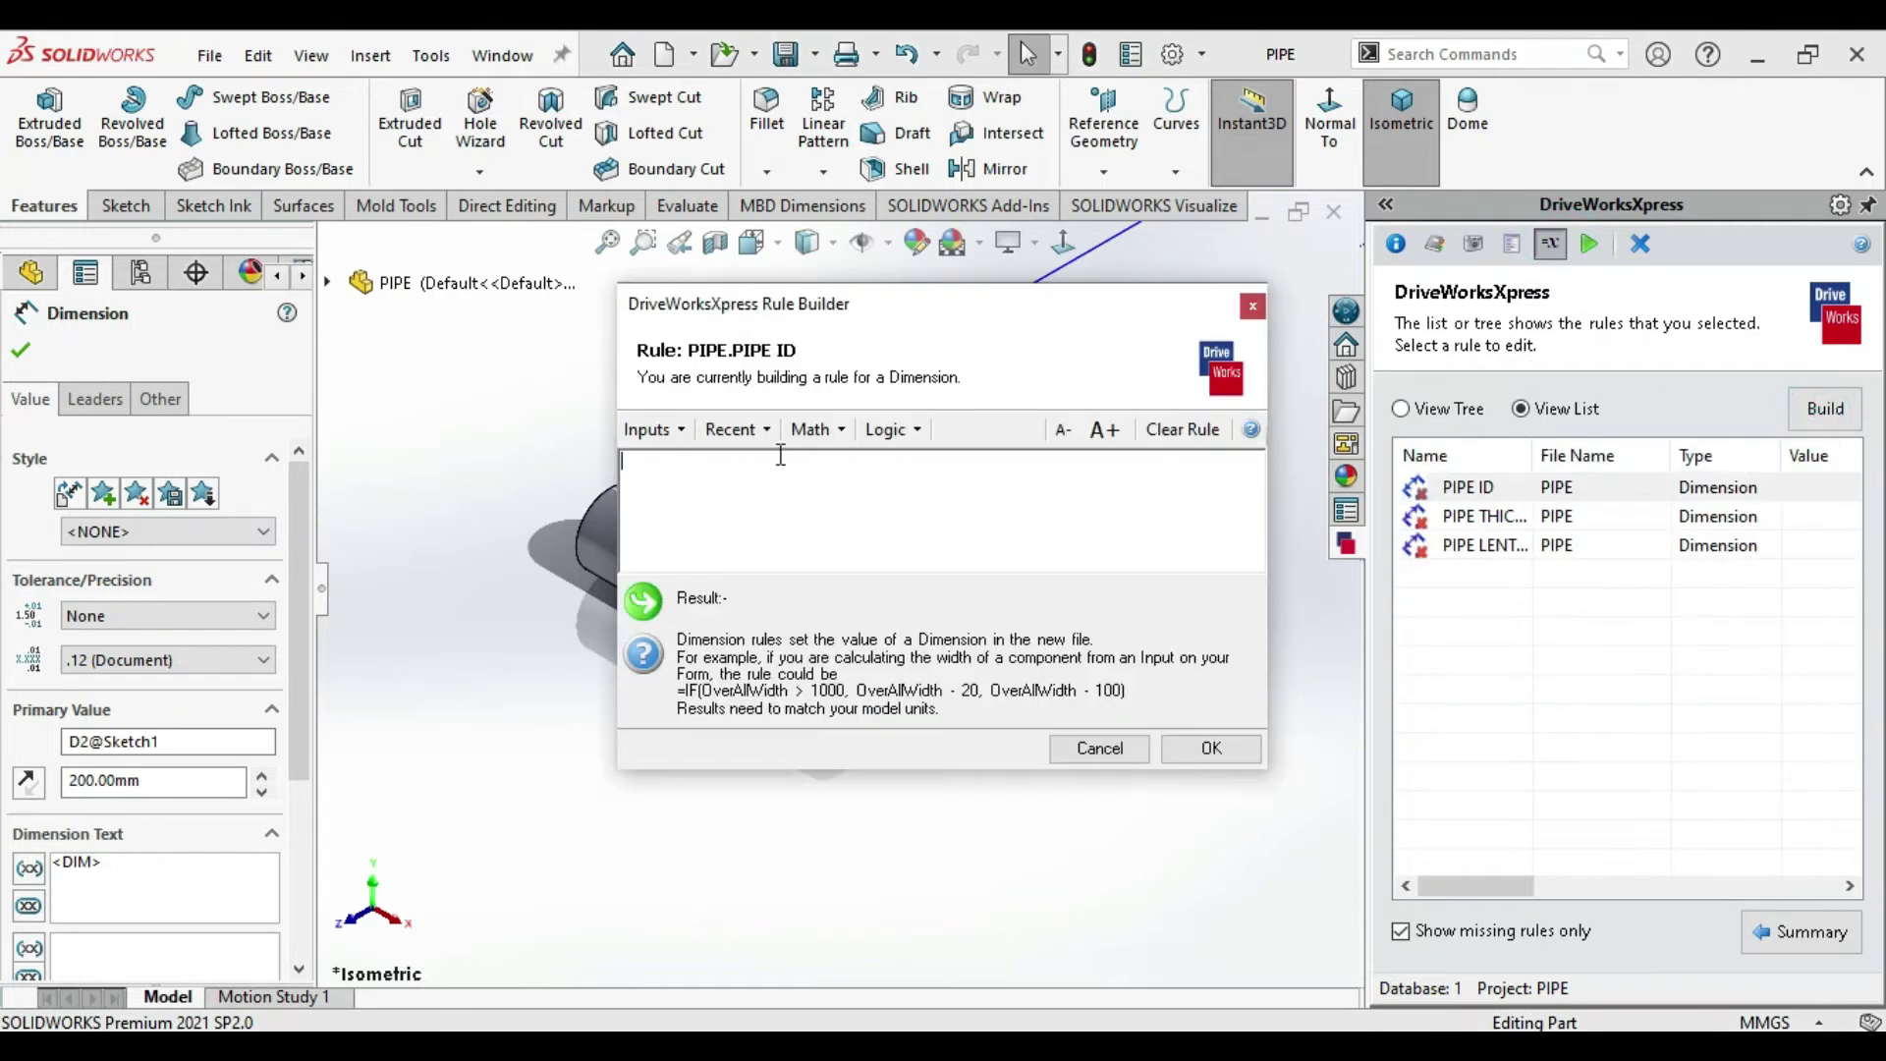
click(640, 430)
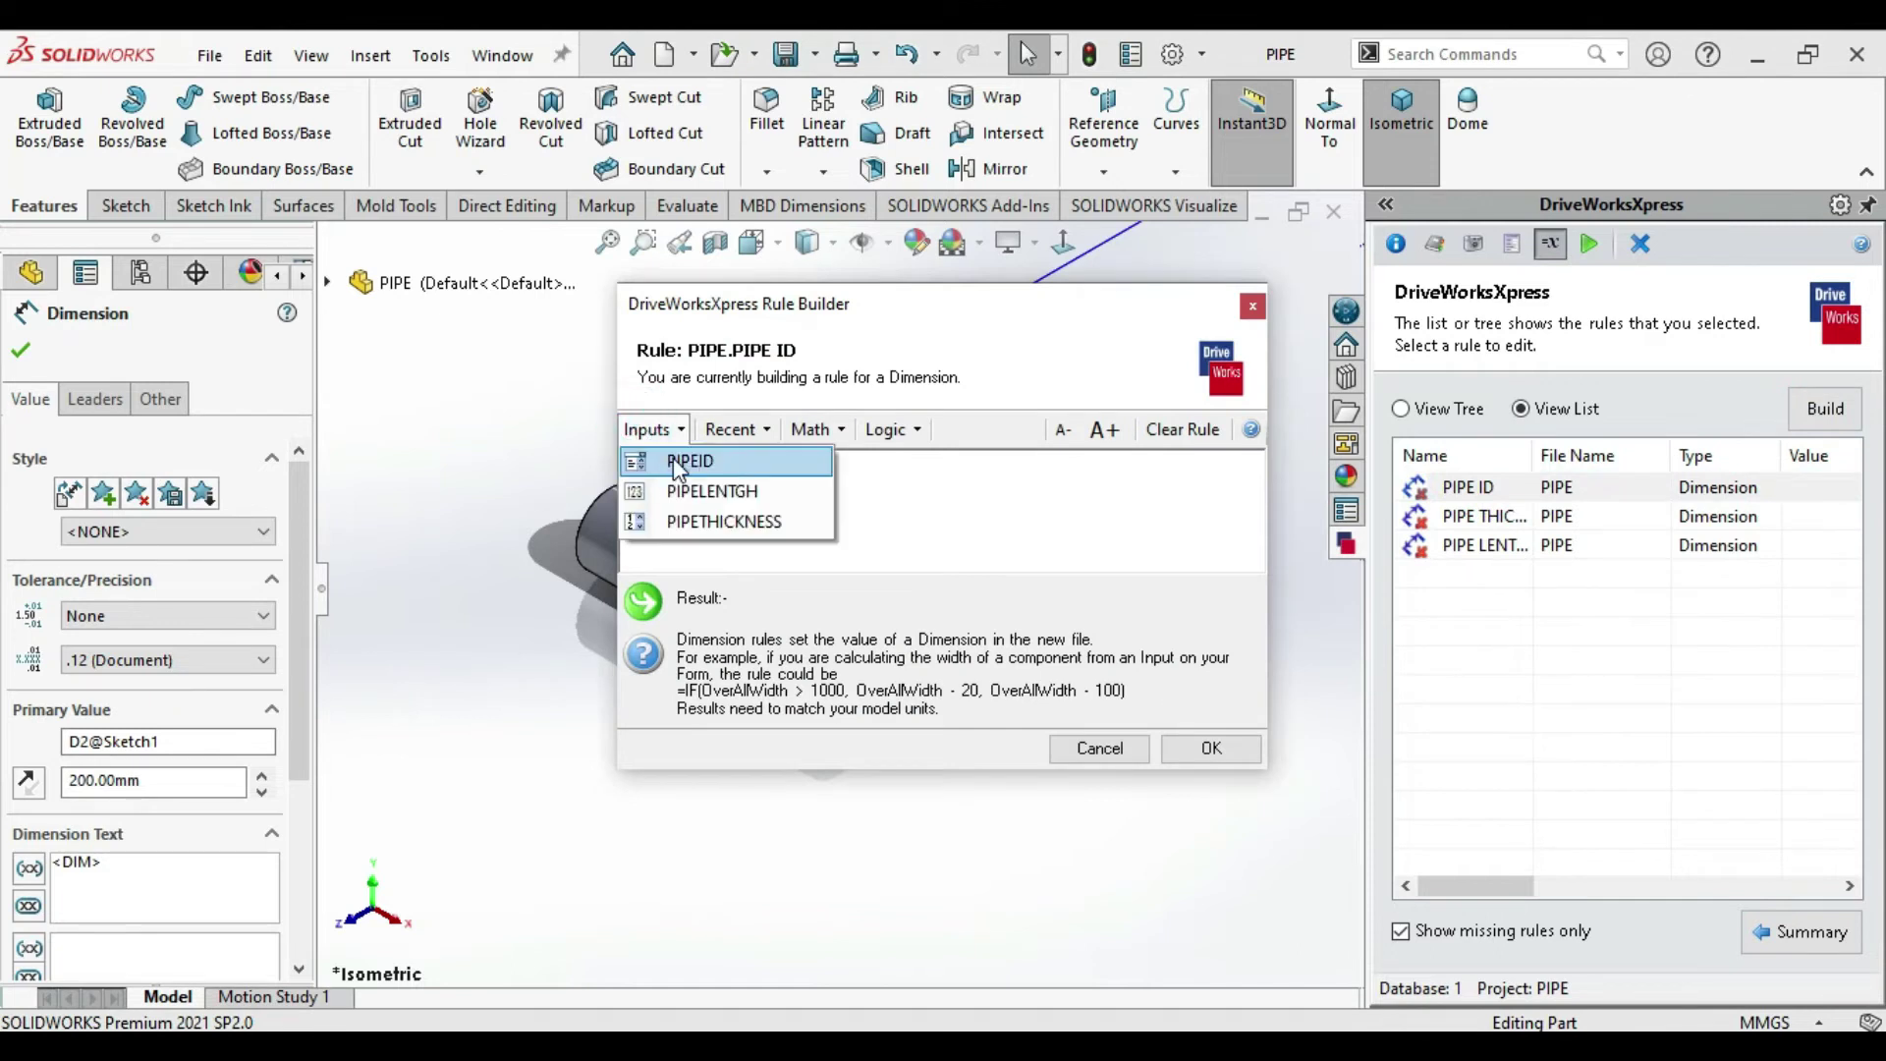
click(674, 457)
click(1228, 752)
Build the PIPE THICKNESS dimension rule from the PIPETHICKNESS input
click(1473, 487)
click(1823, 409)
click(613, 429)
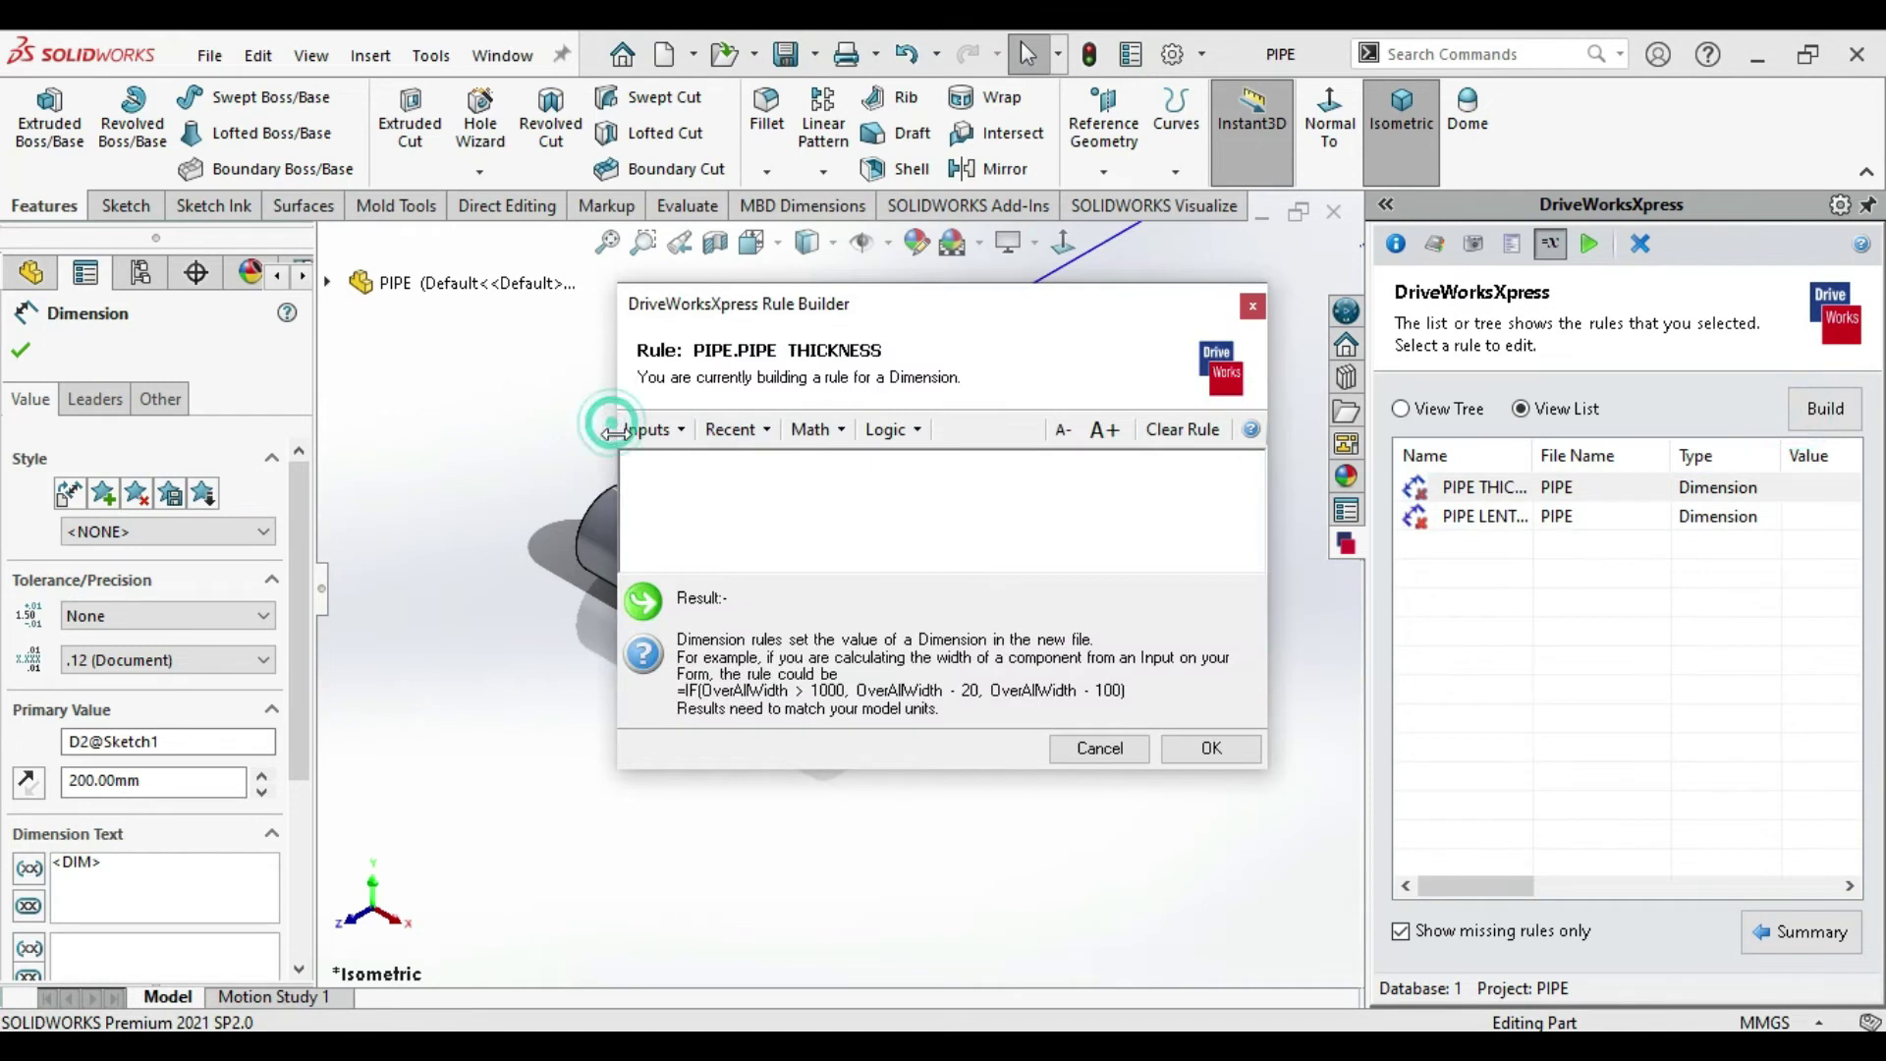
click(678, 521)
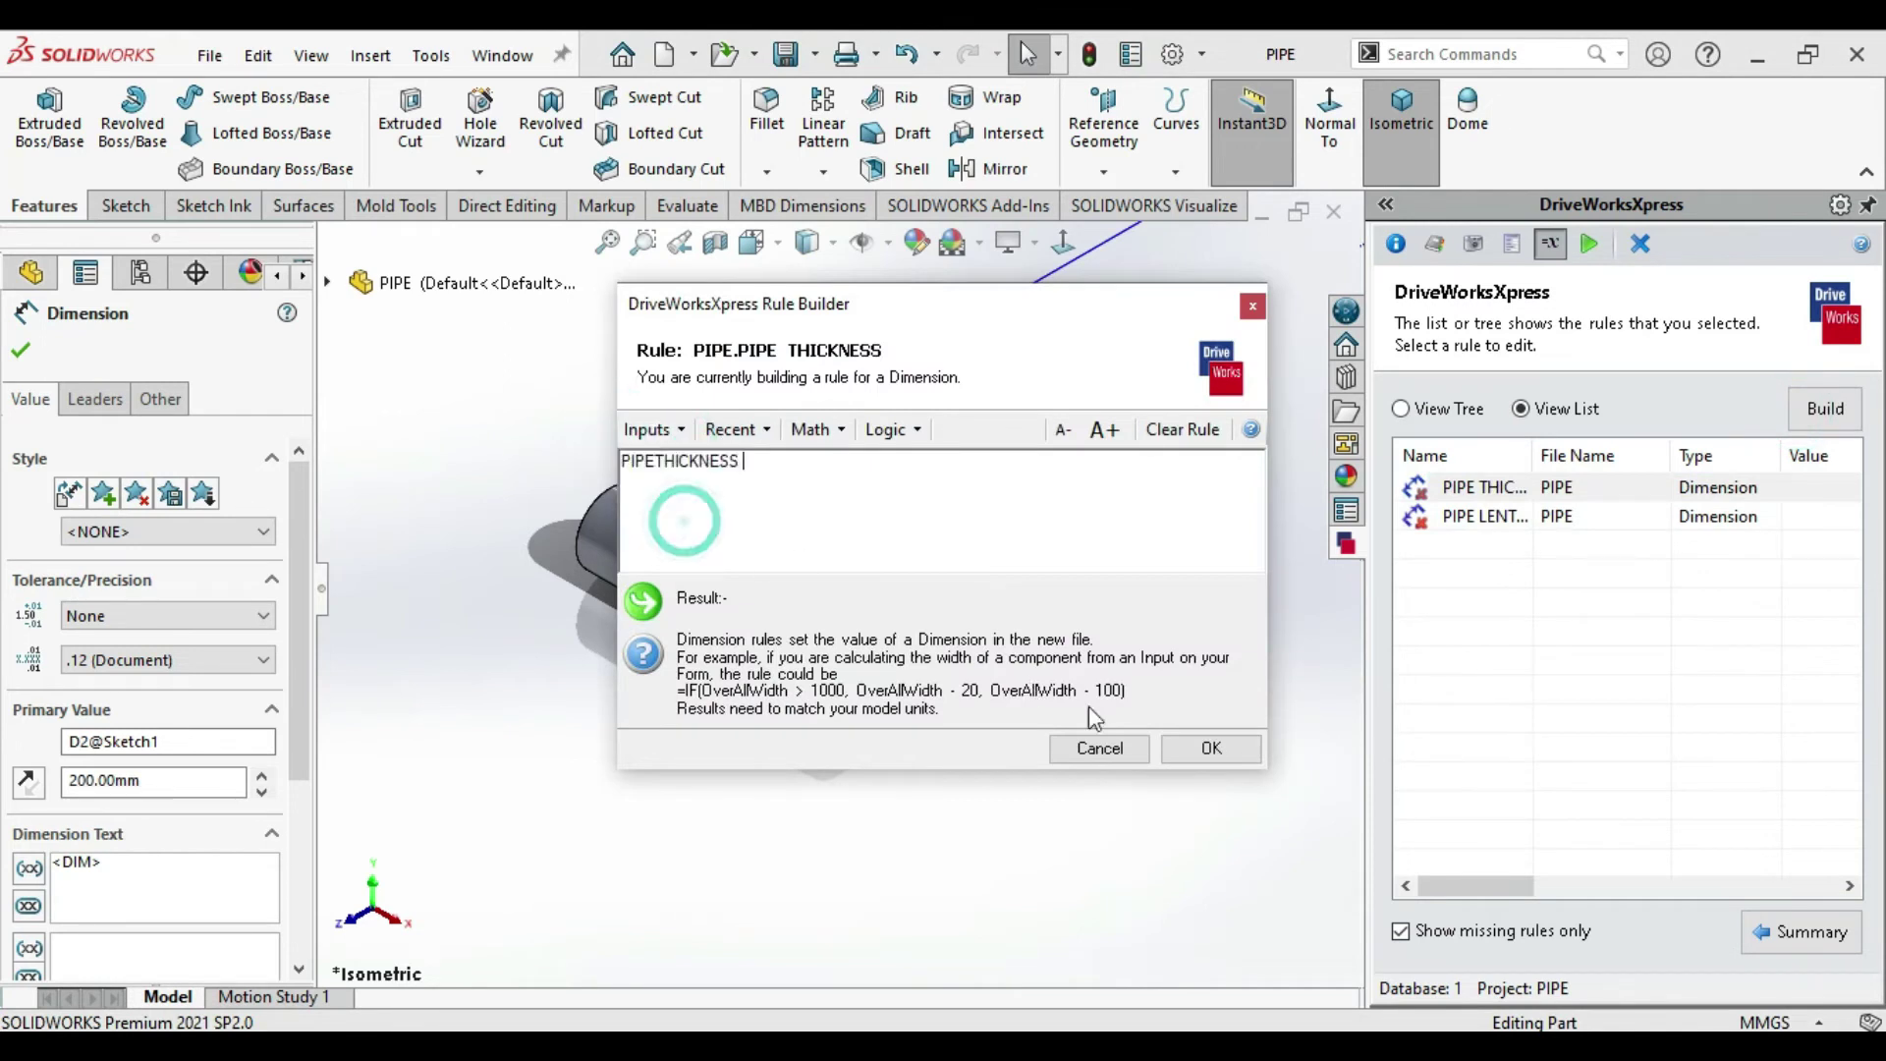
click(1204, 759)
Build the PIPE LENTGH dimension rule from the PIPELENTGH input
click(1454, 487)
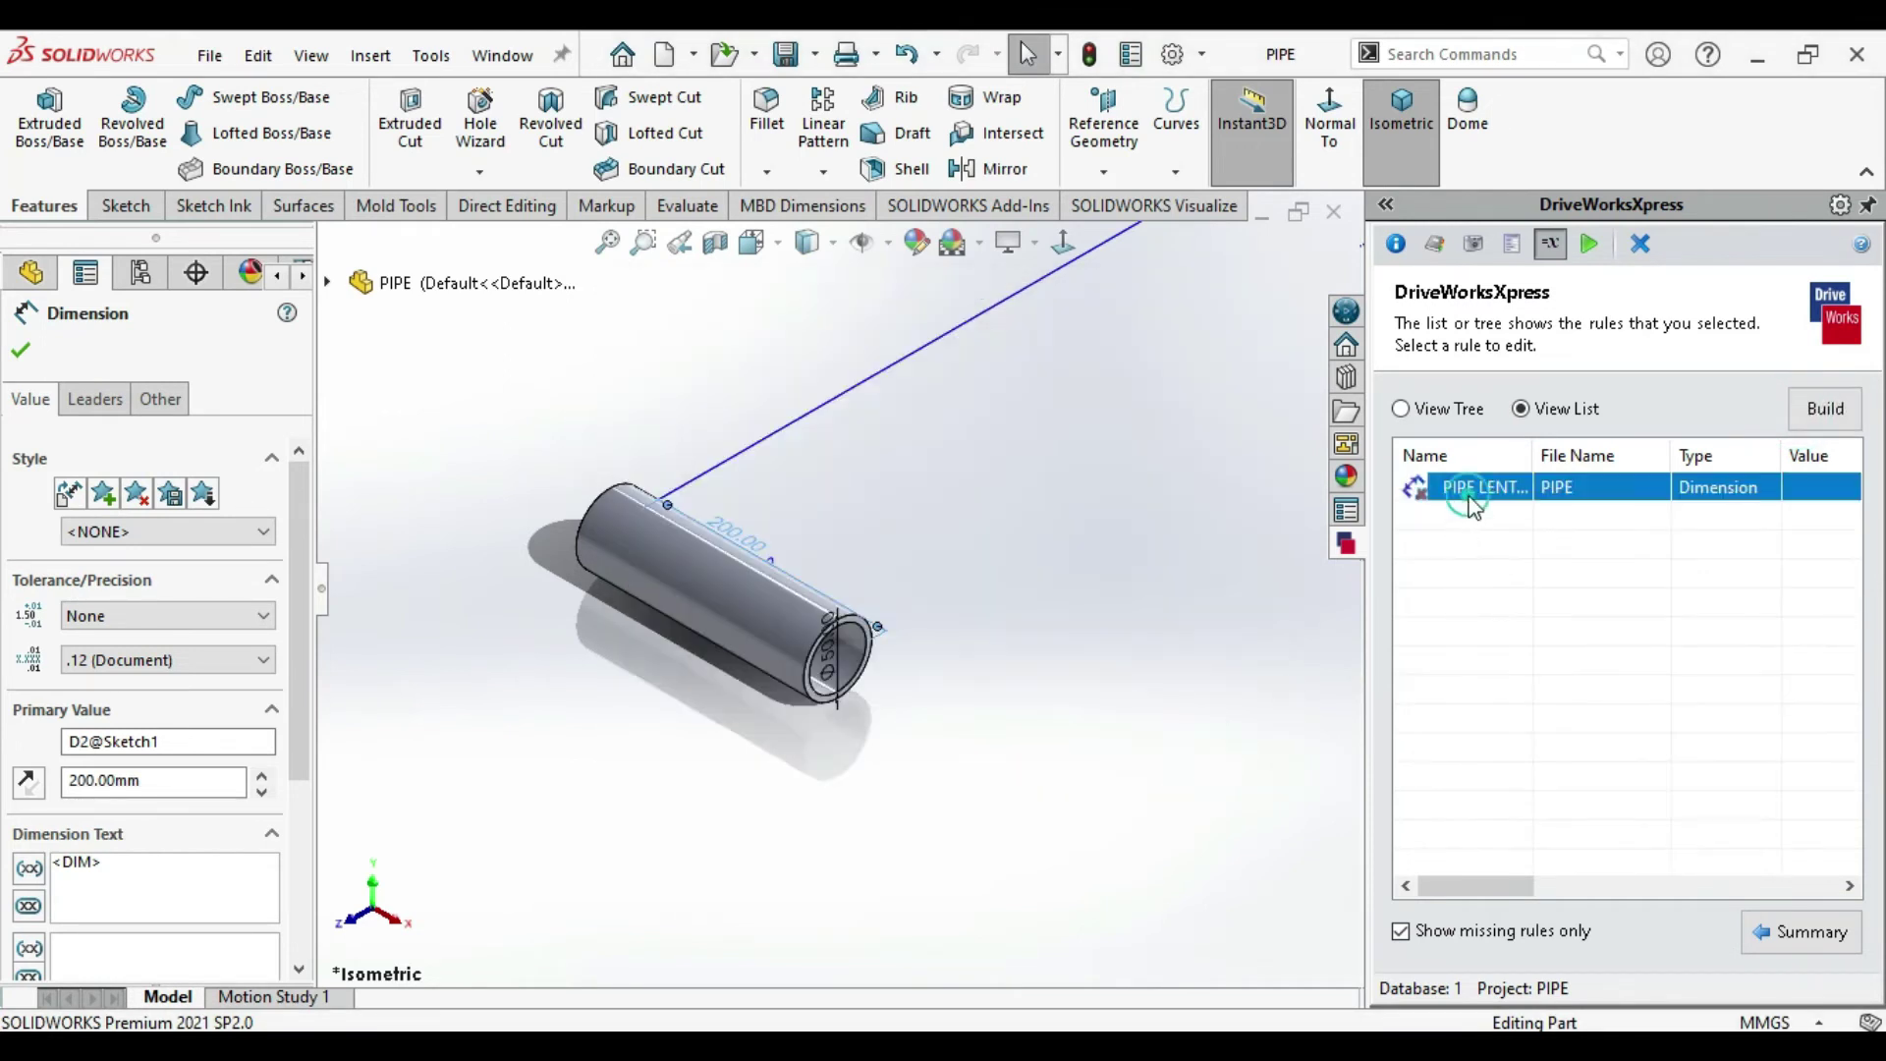
click(1847, 421)
click(649, 429)
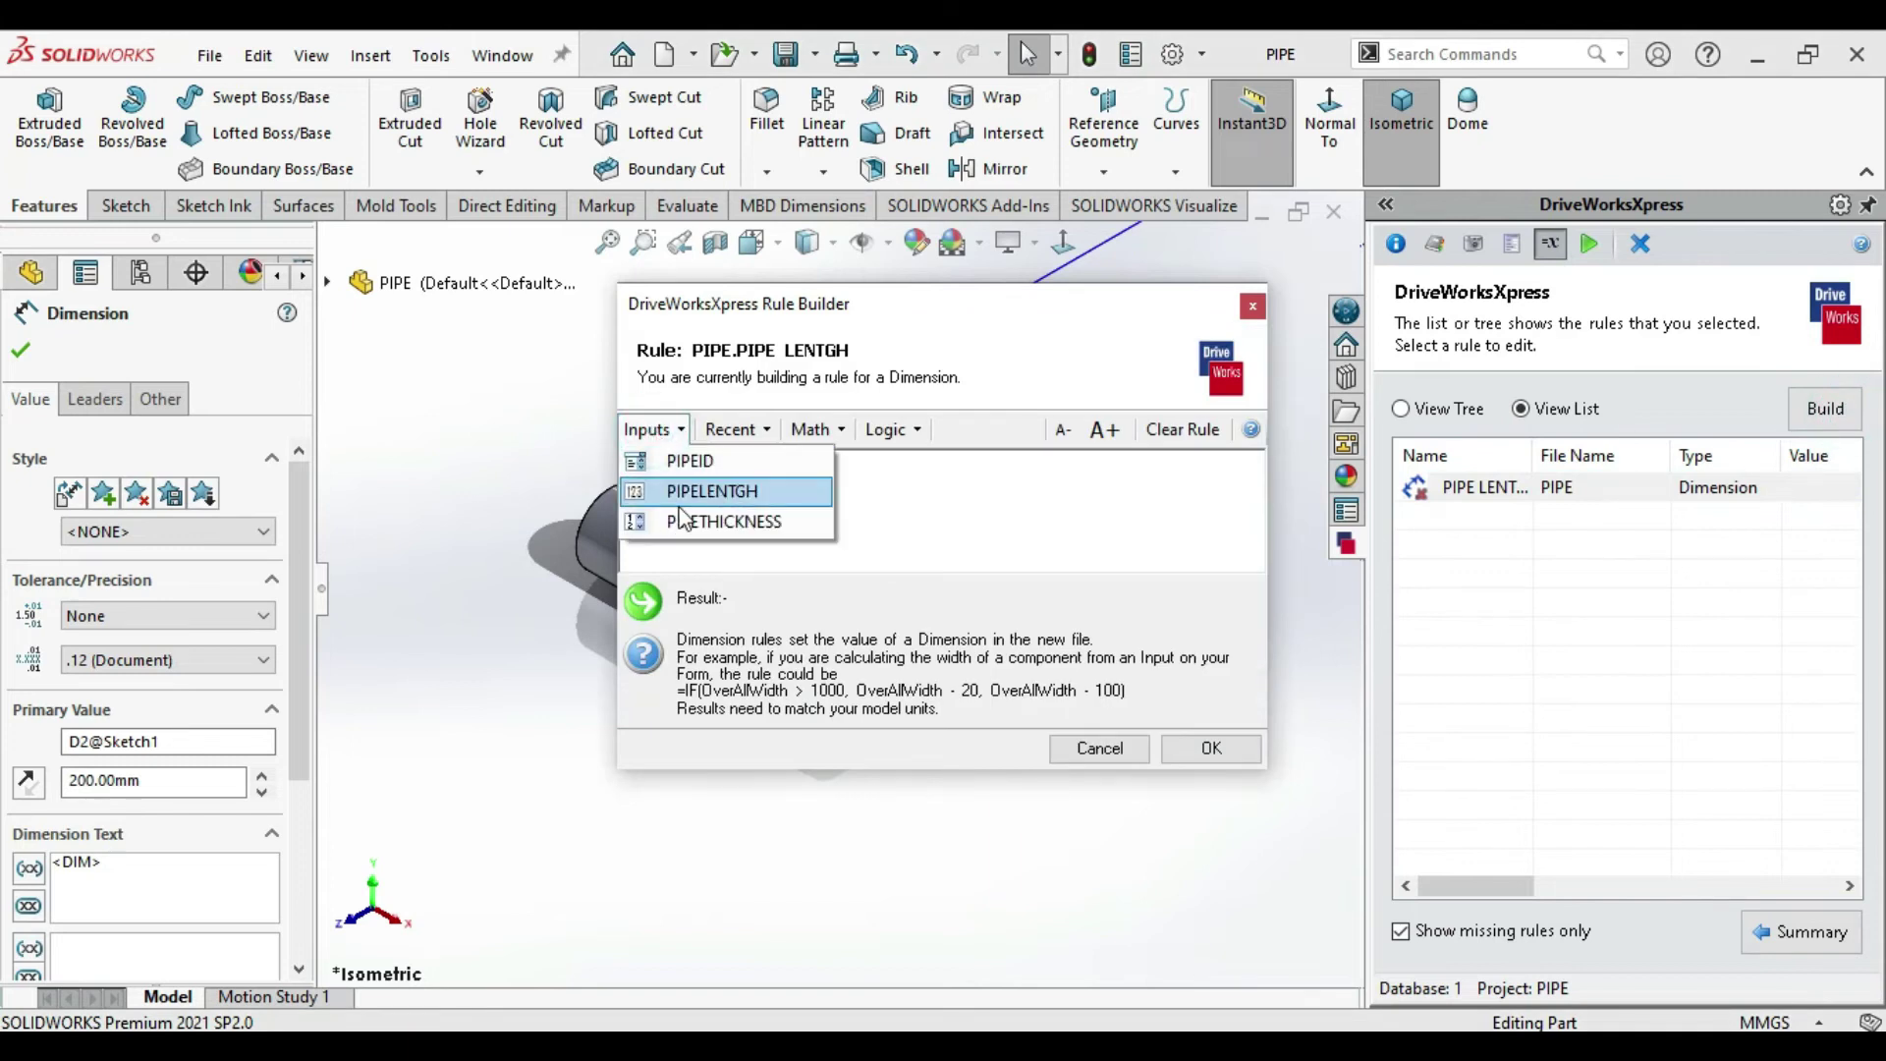
click(687, 491)
click(1214, 748)
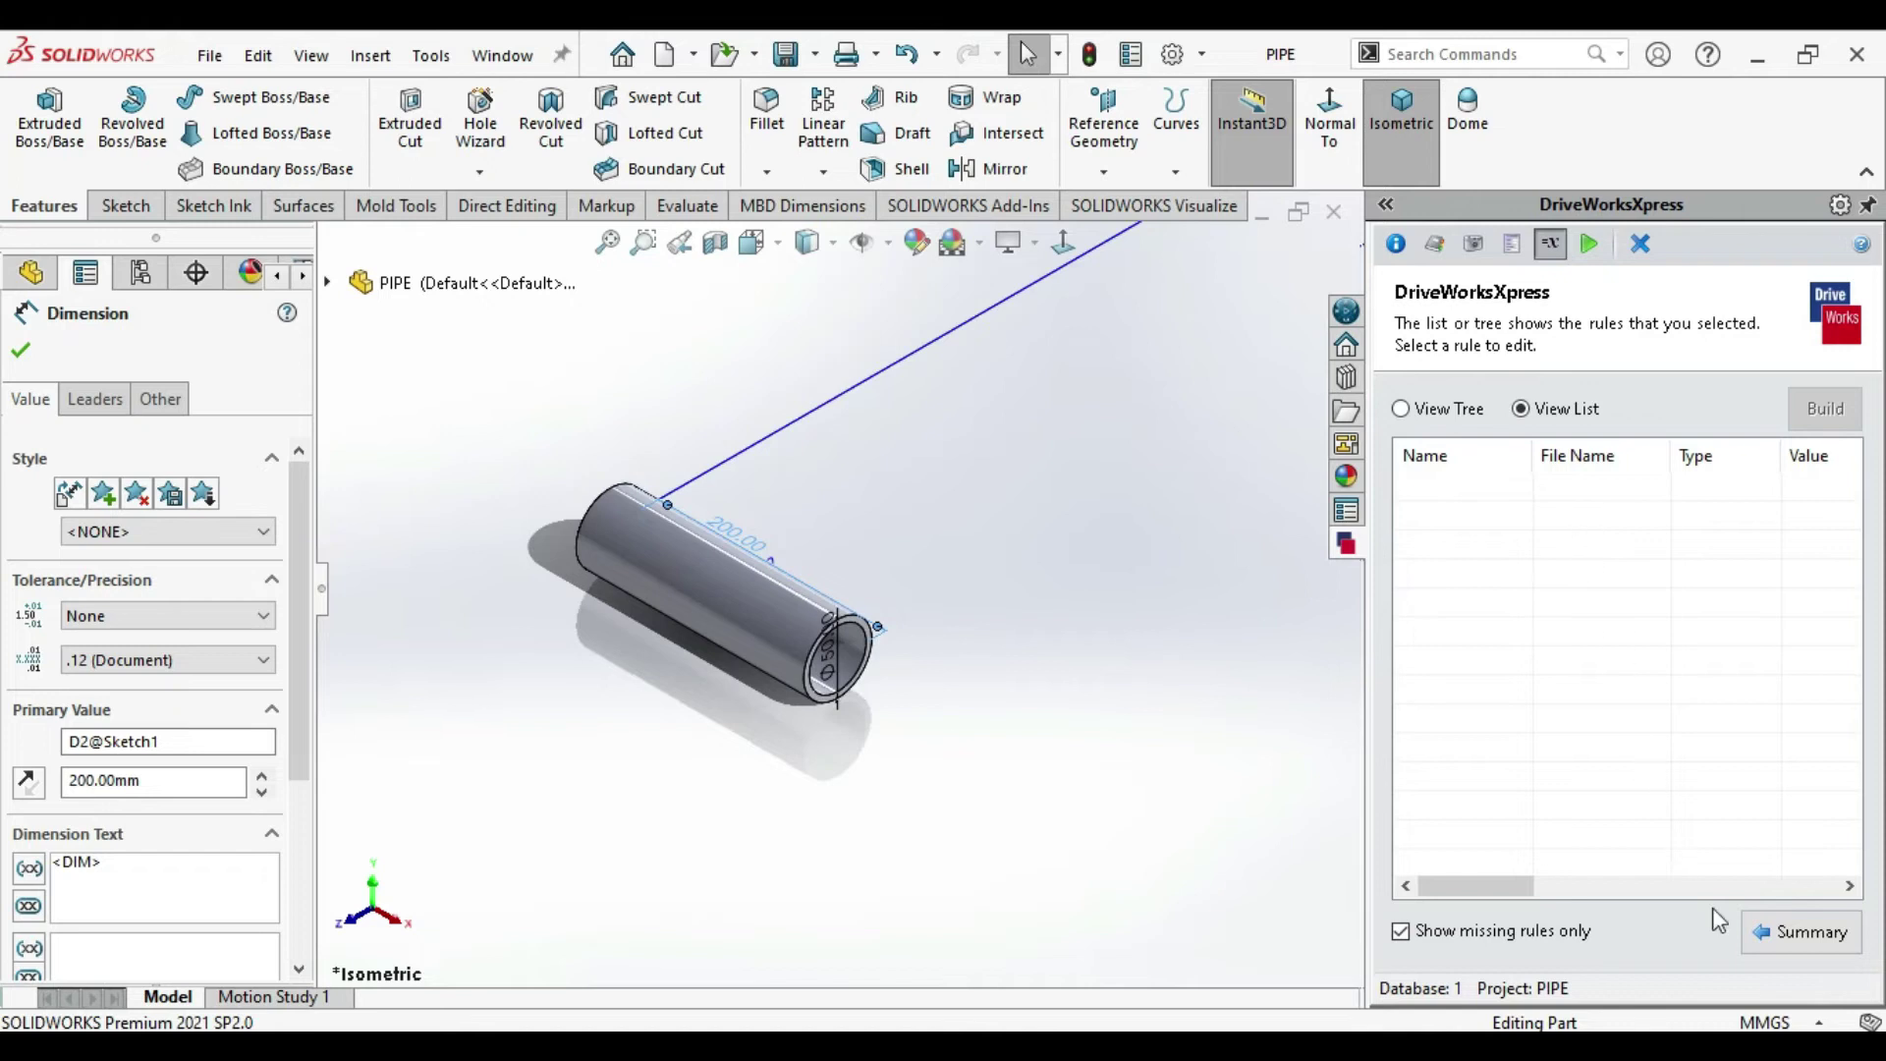
Build the PIPE file name rule as = PIPEID and return to the rules summary
click(1801, 932)
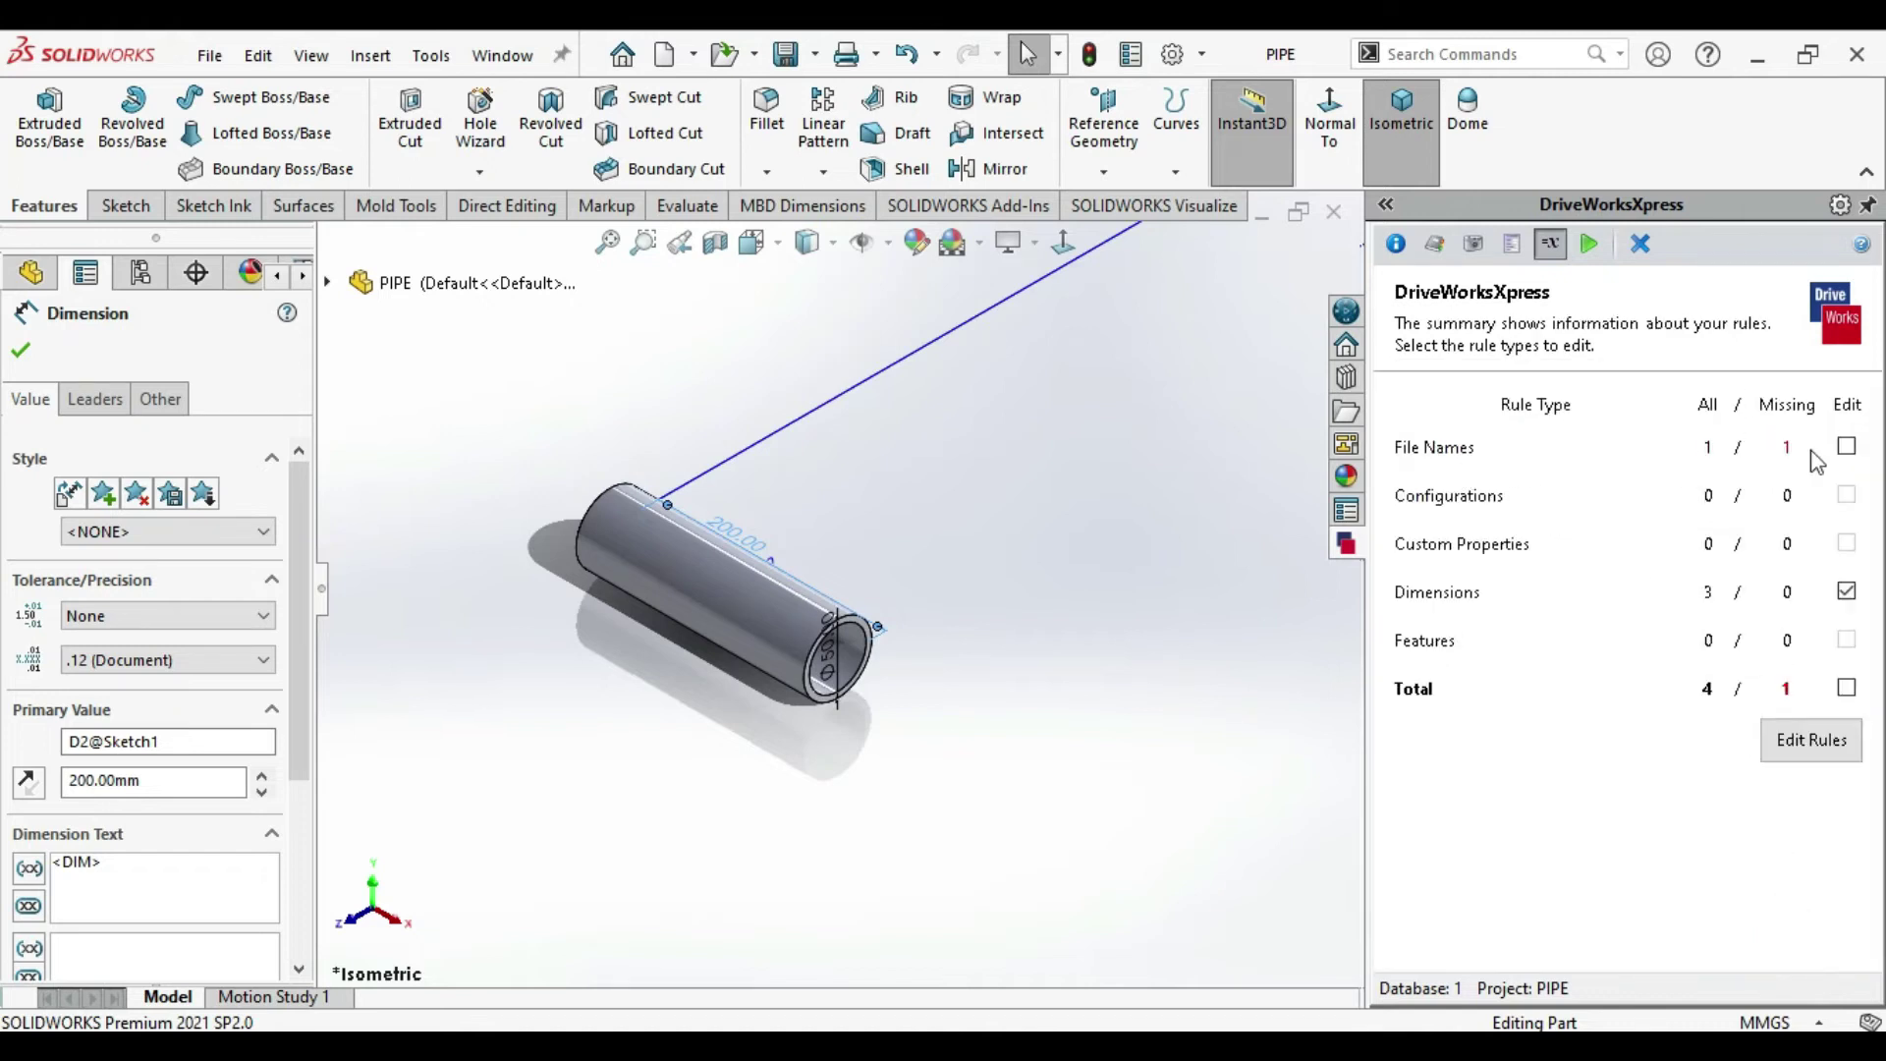
click(1807, 745)
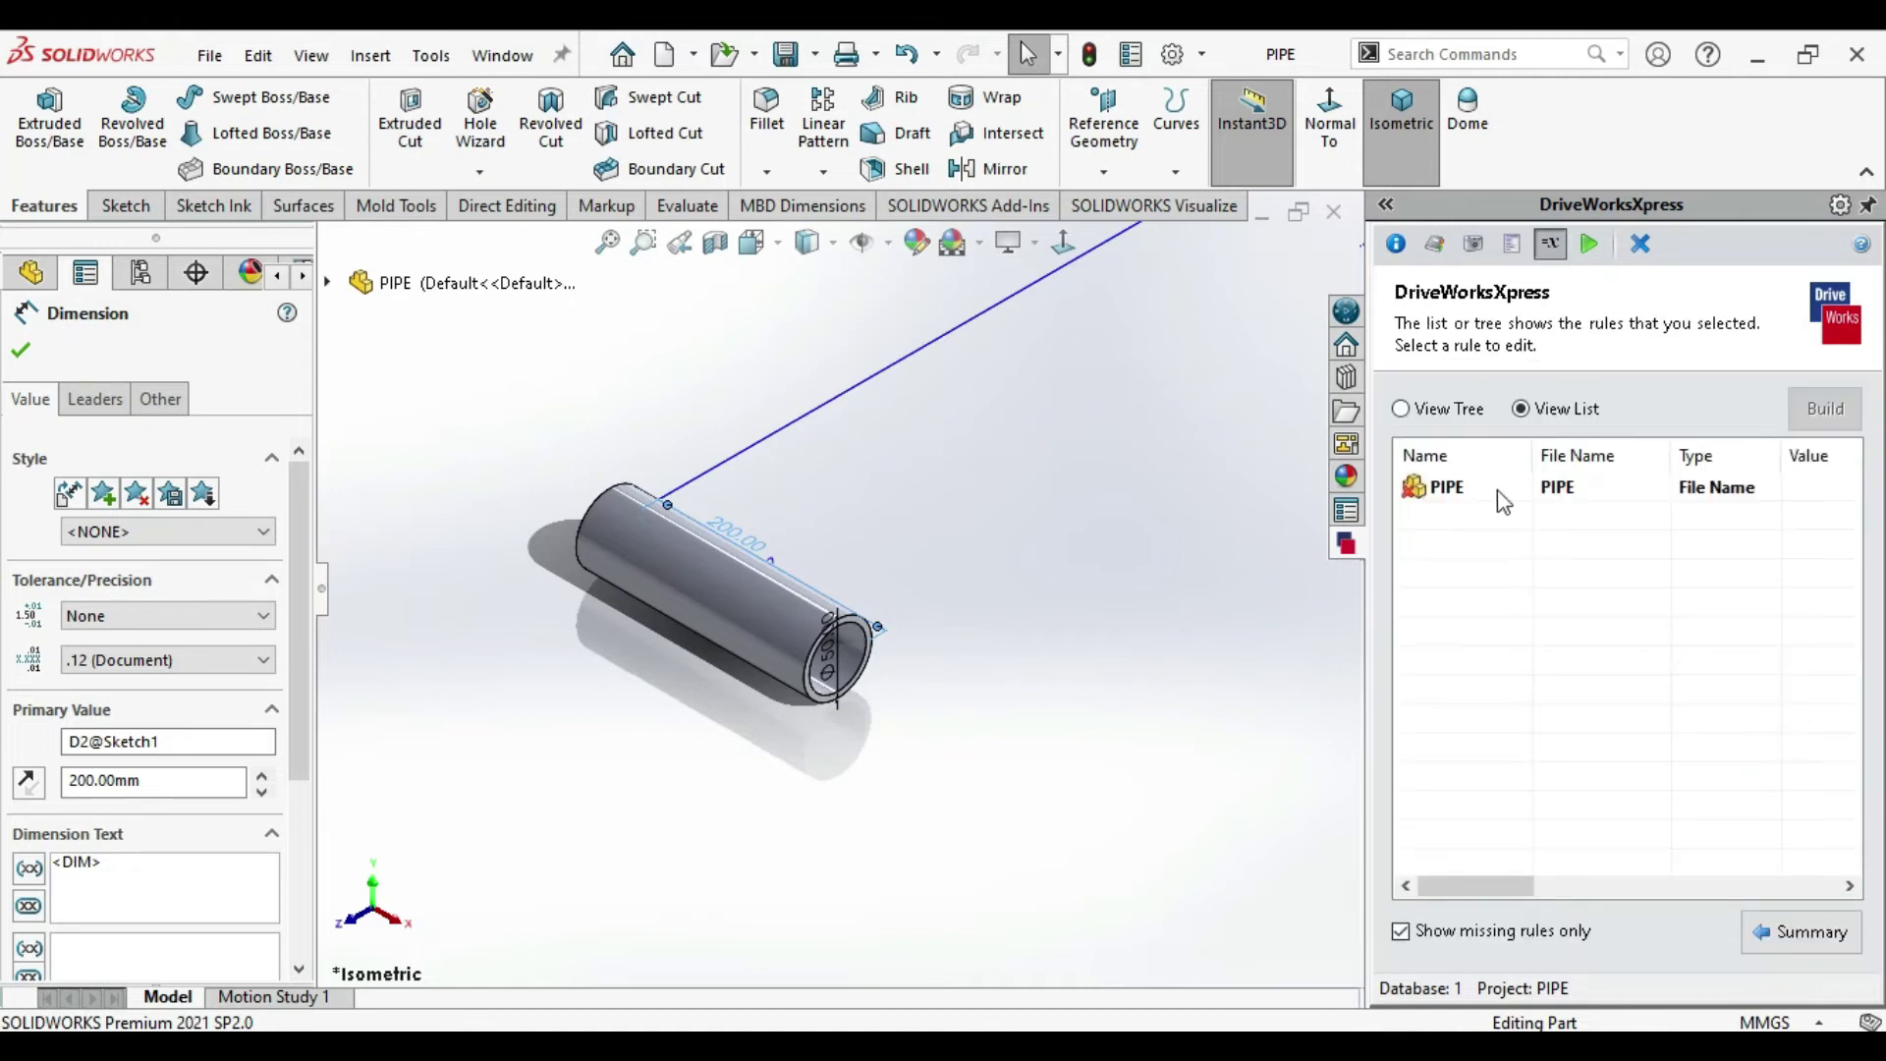
click(1462, 497)
click(1825, 408)
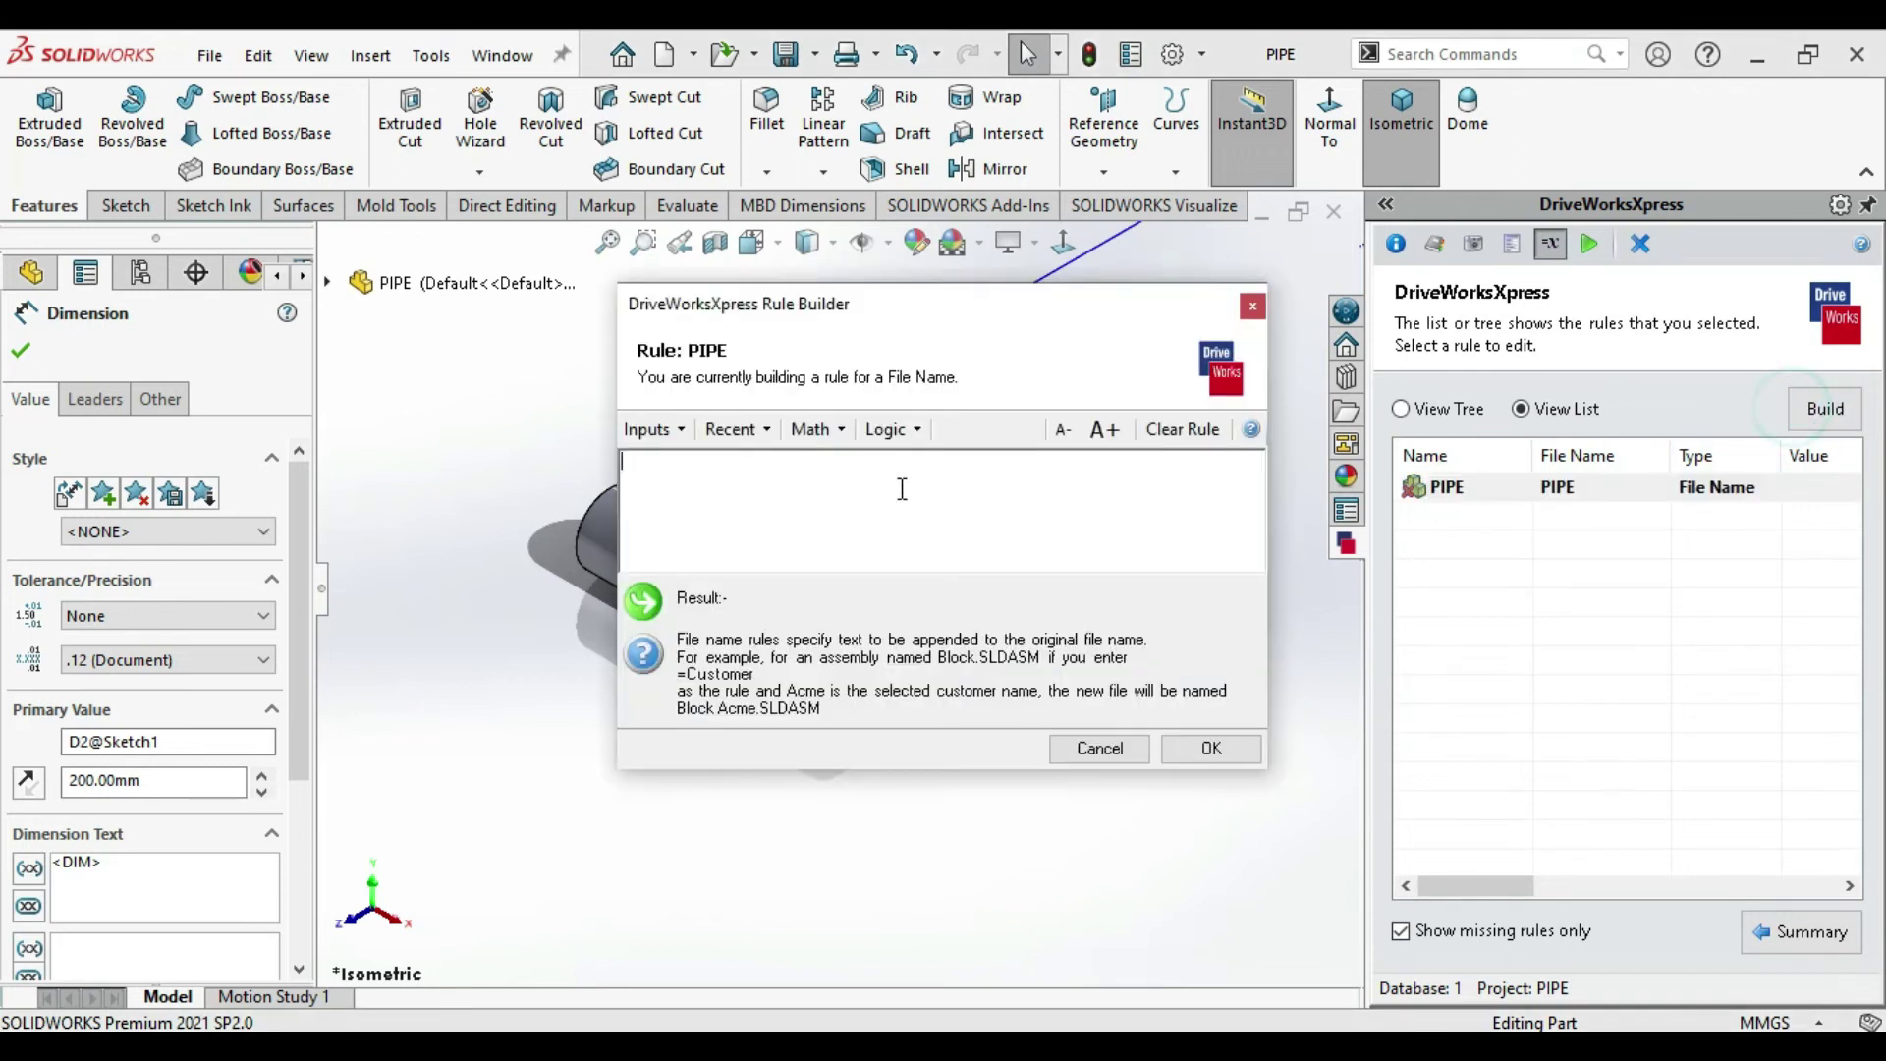
click(680, 432)
click(693, 469)
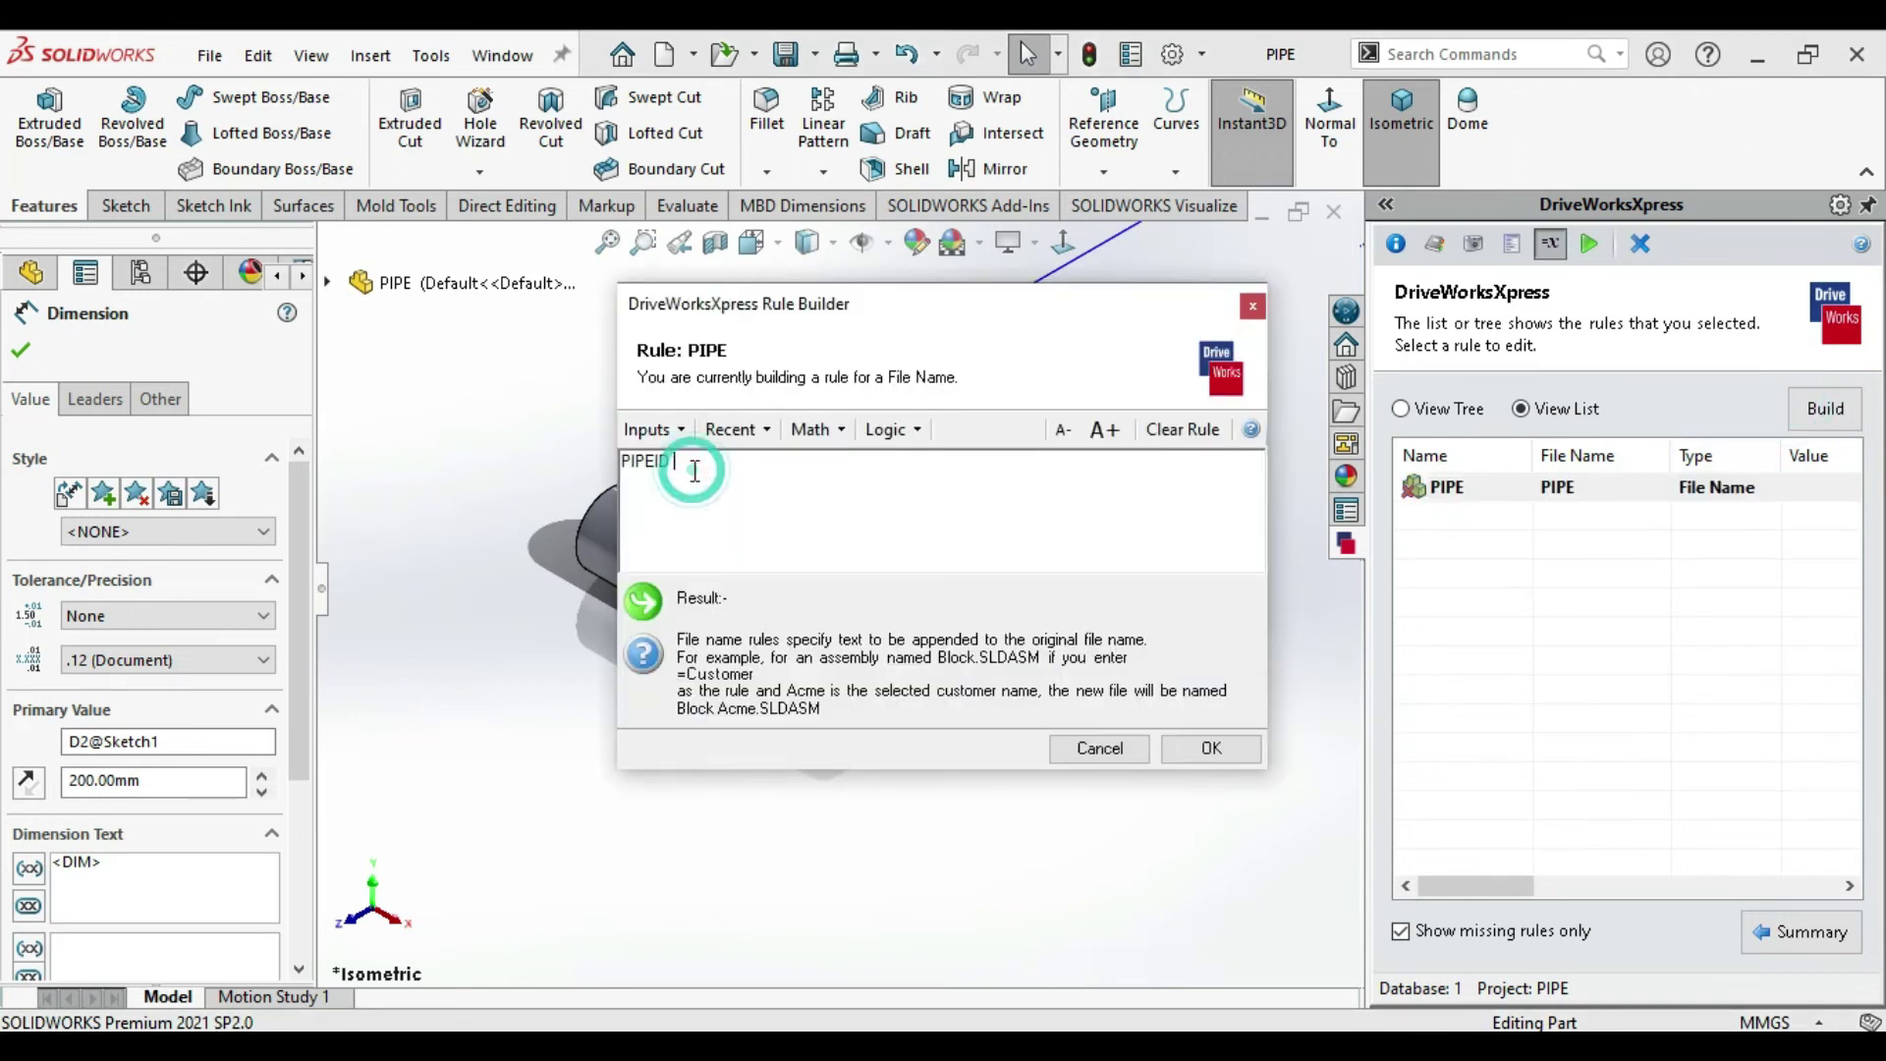
click(915, 433)
click(918, 519)
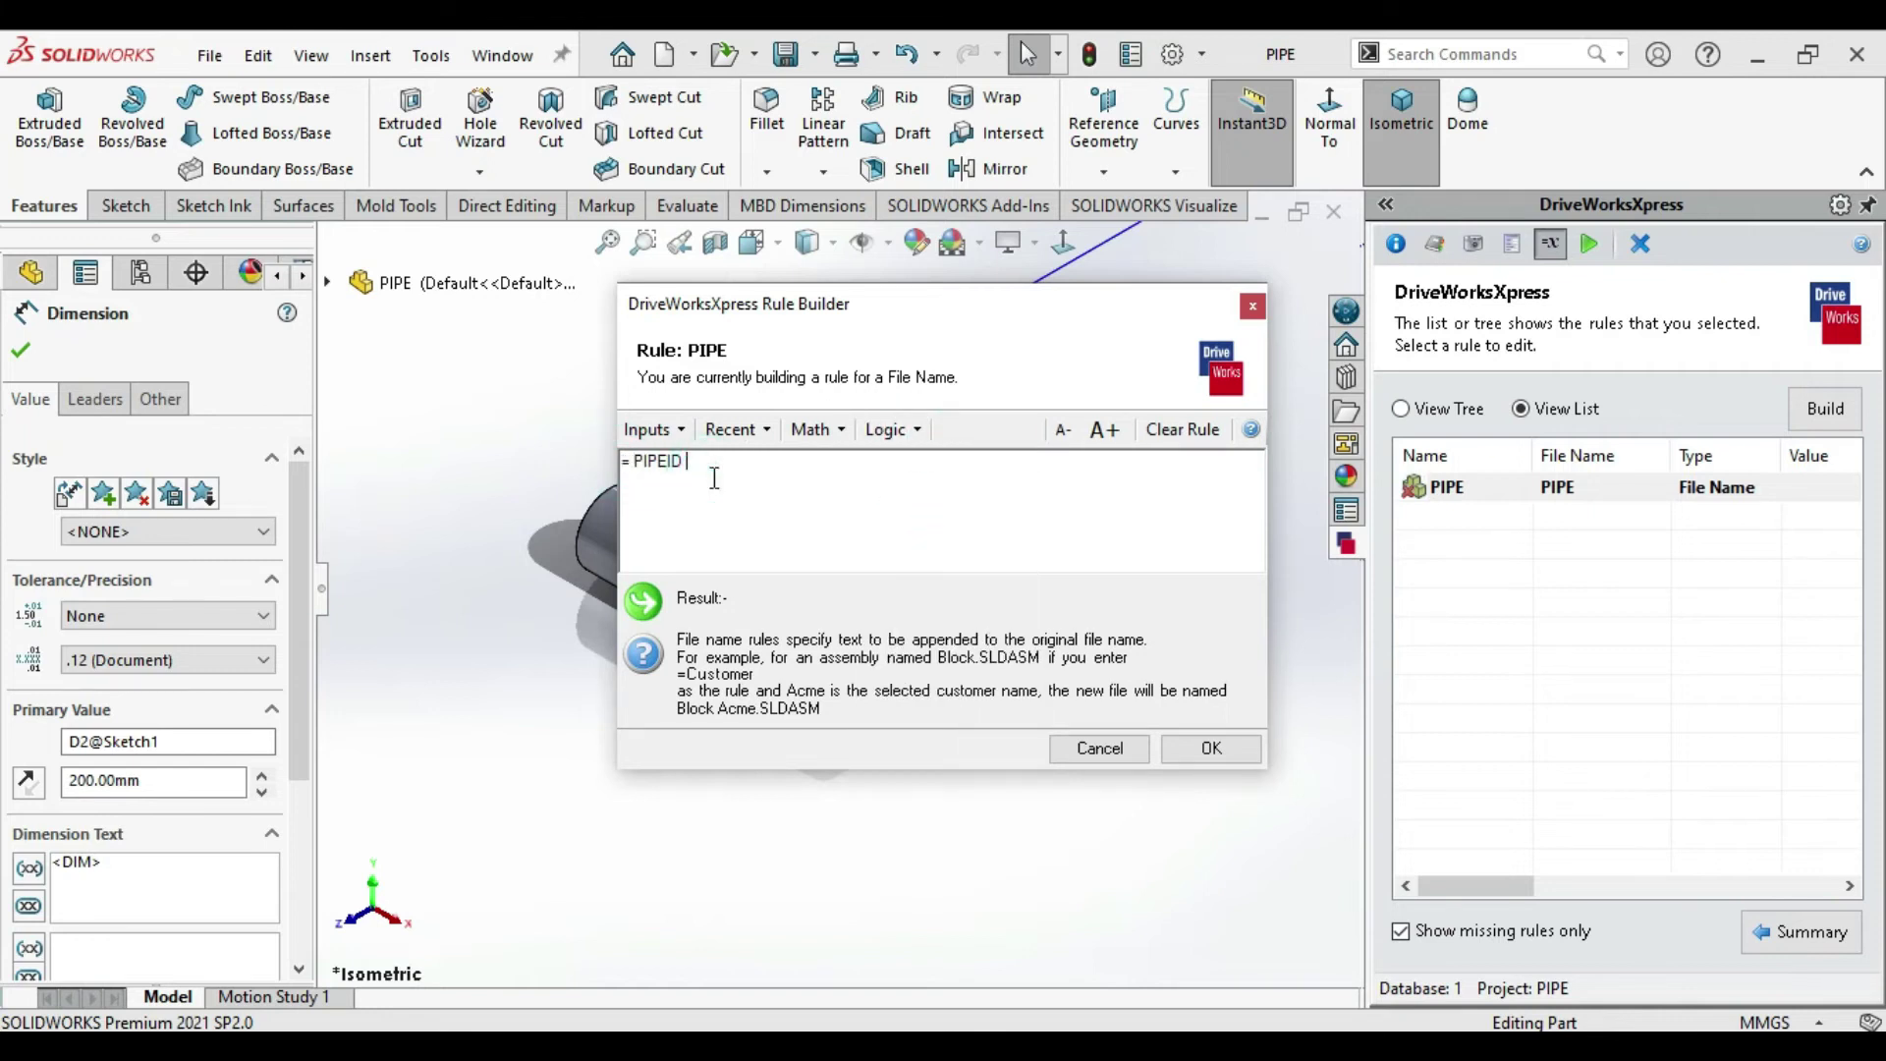
click(1210, 748)
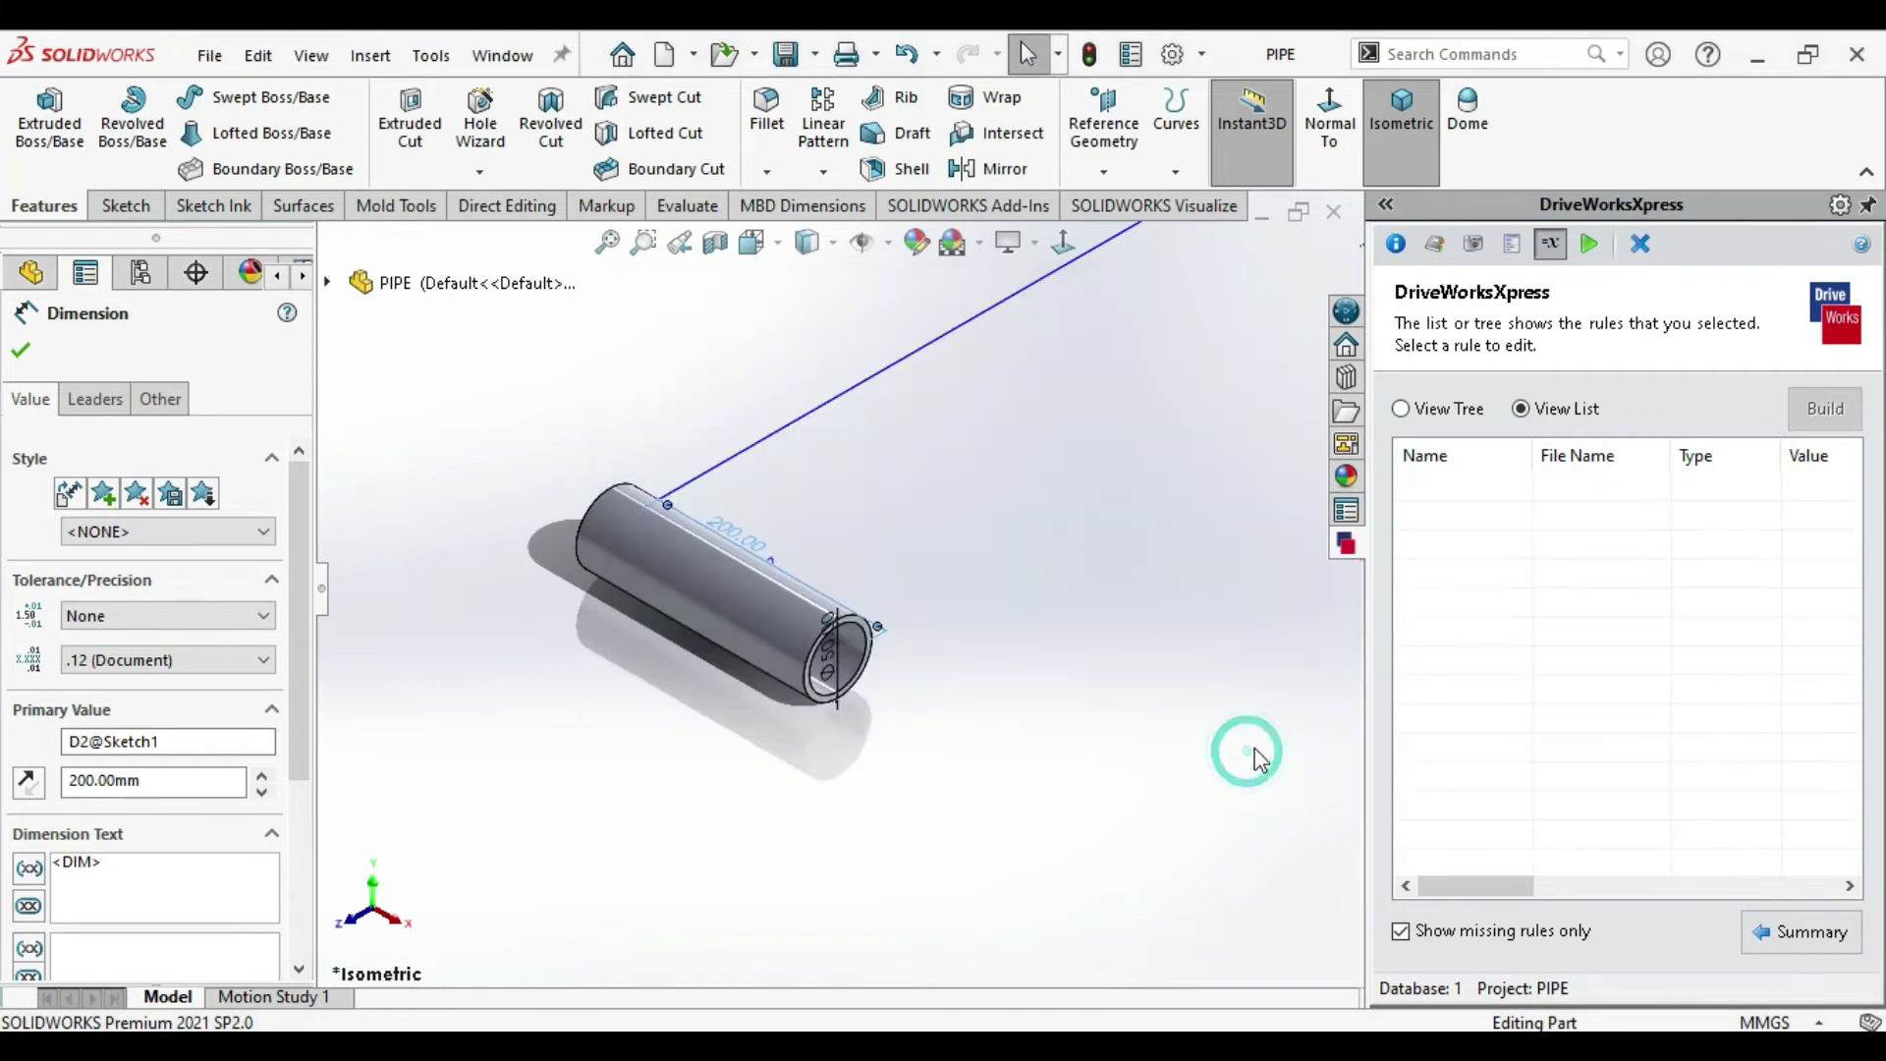
click(1785, 941)
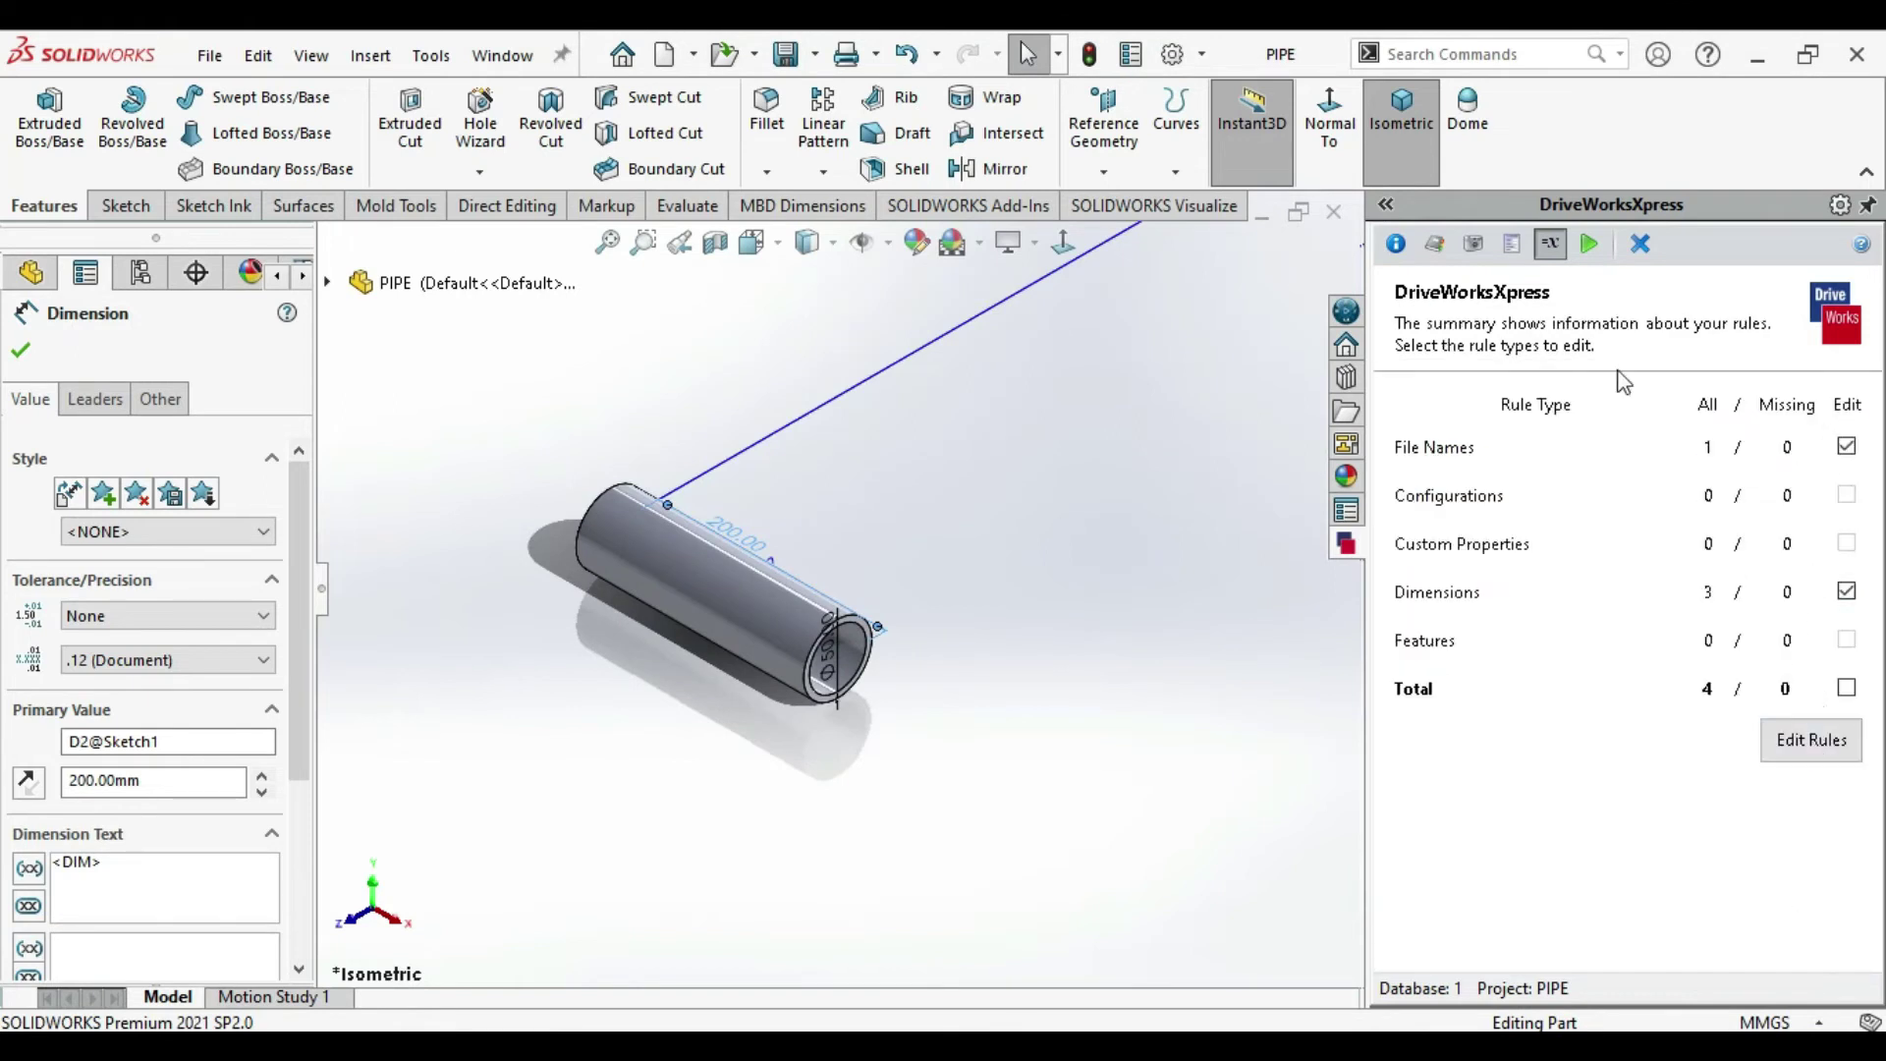
Switch to running models, reopen the previous FALNGE NB run for editing and clear its form values
click(1592, 246)
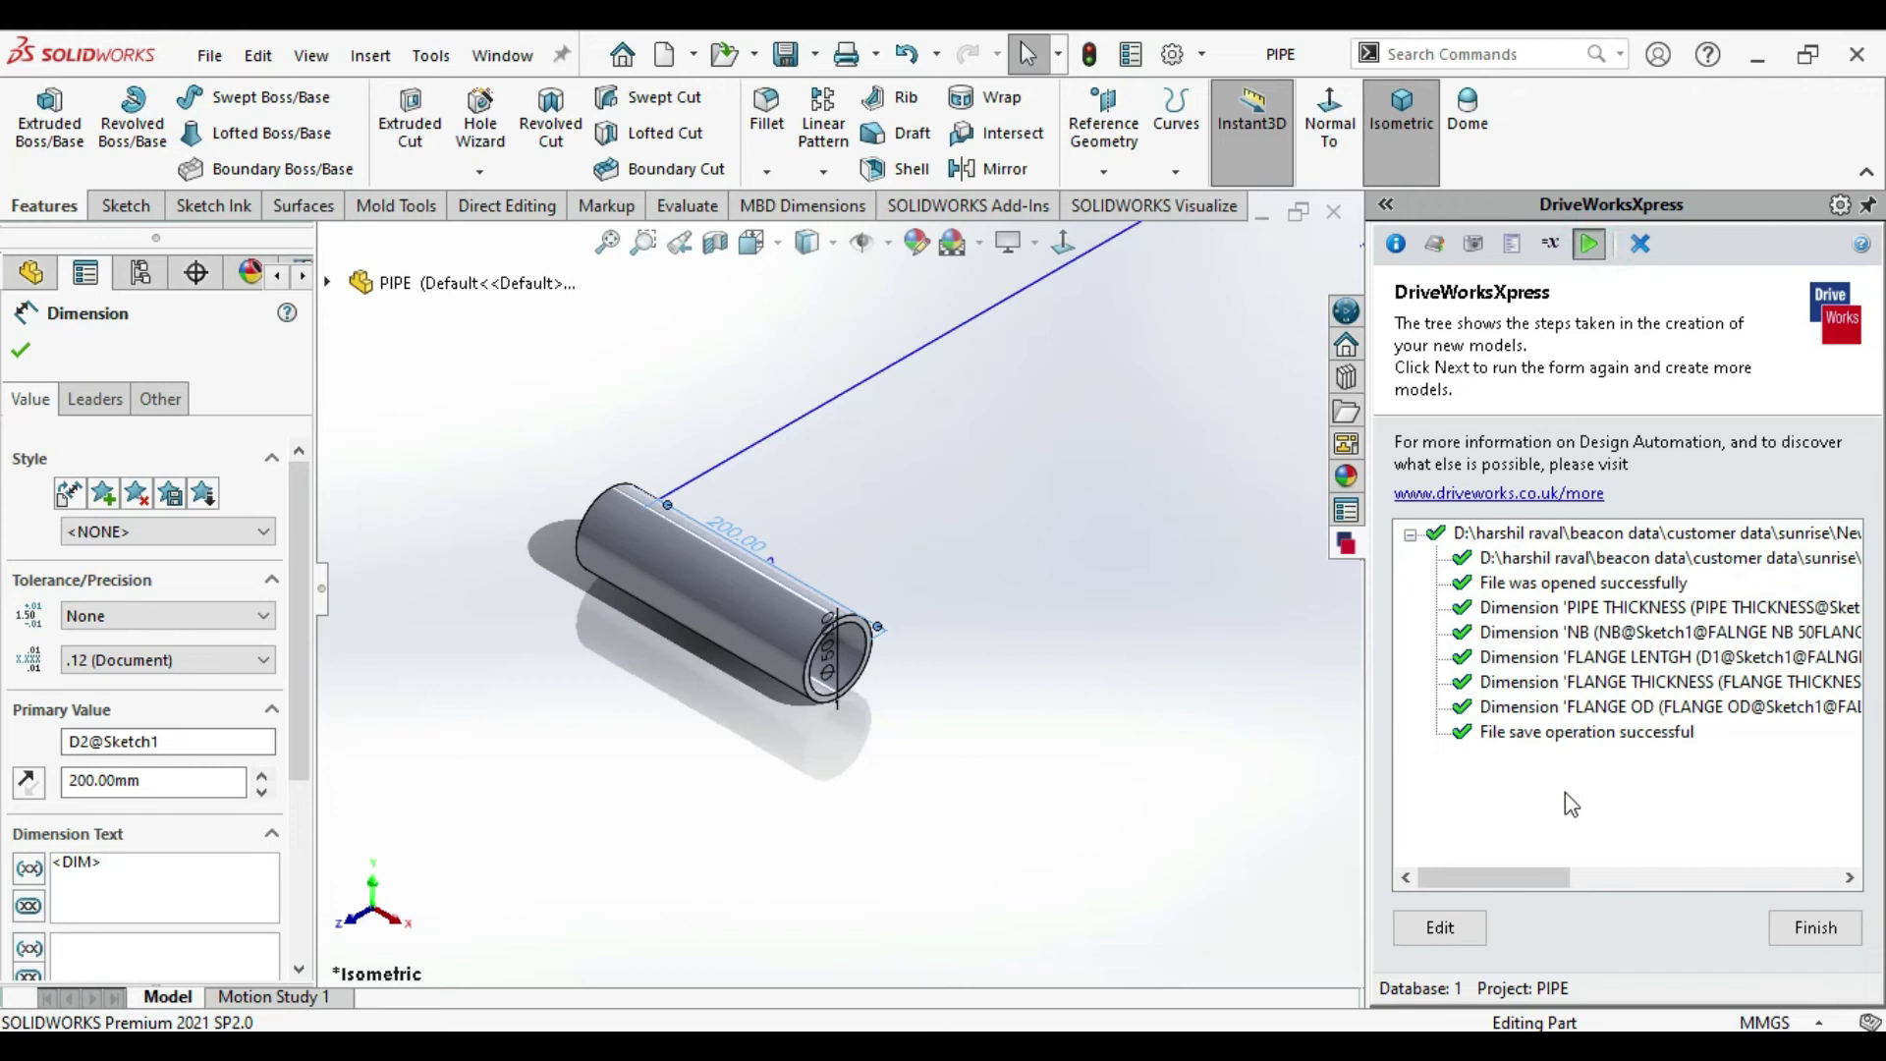
click(1430, 938)
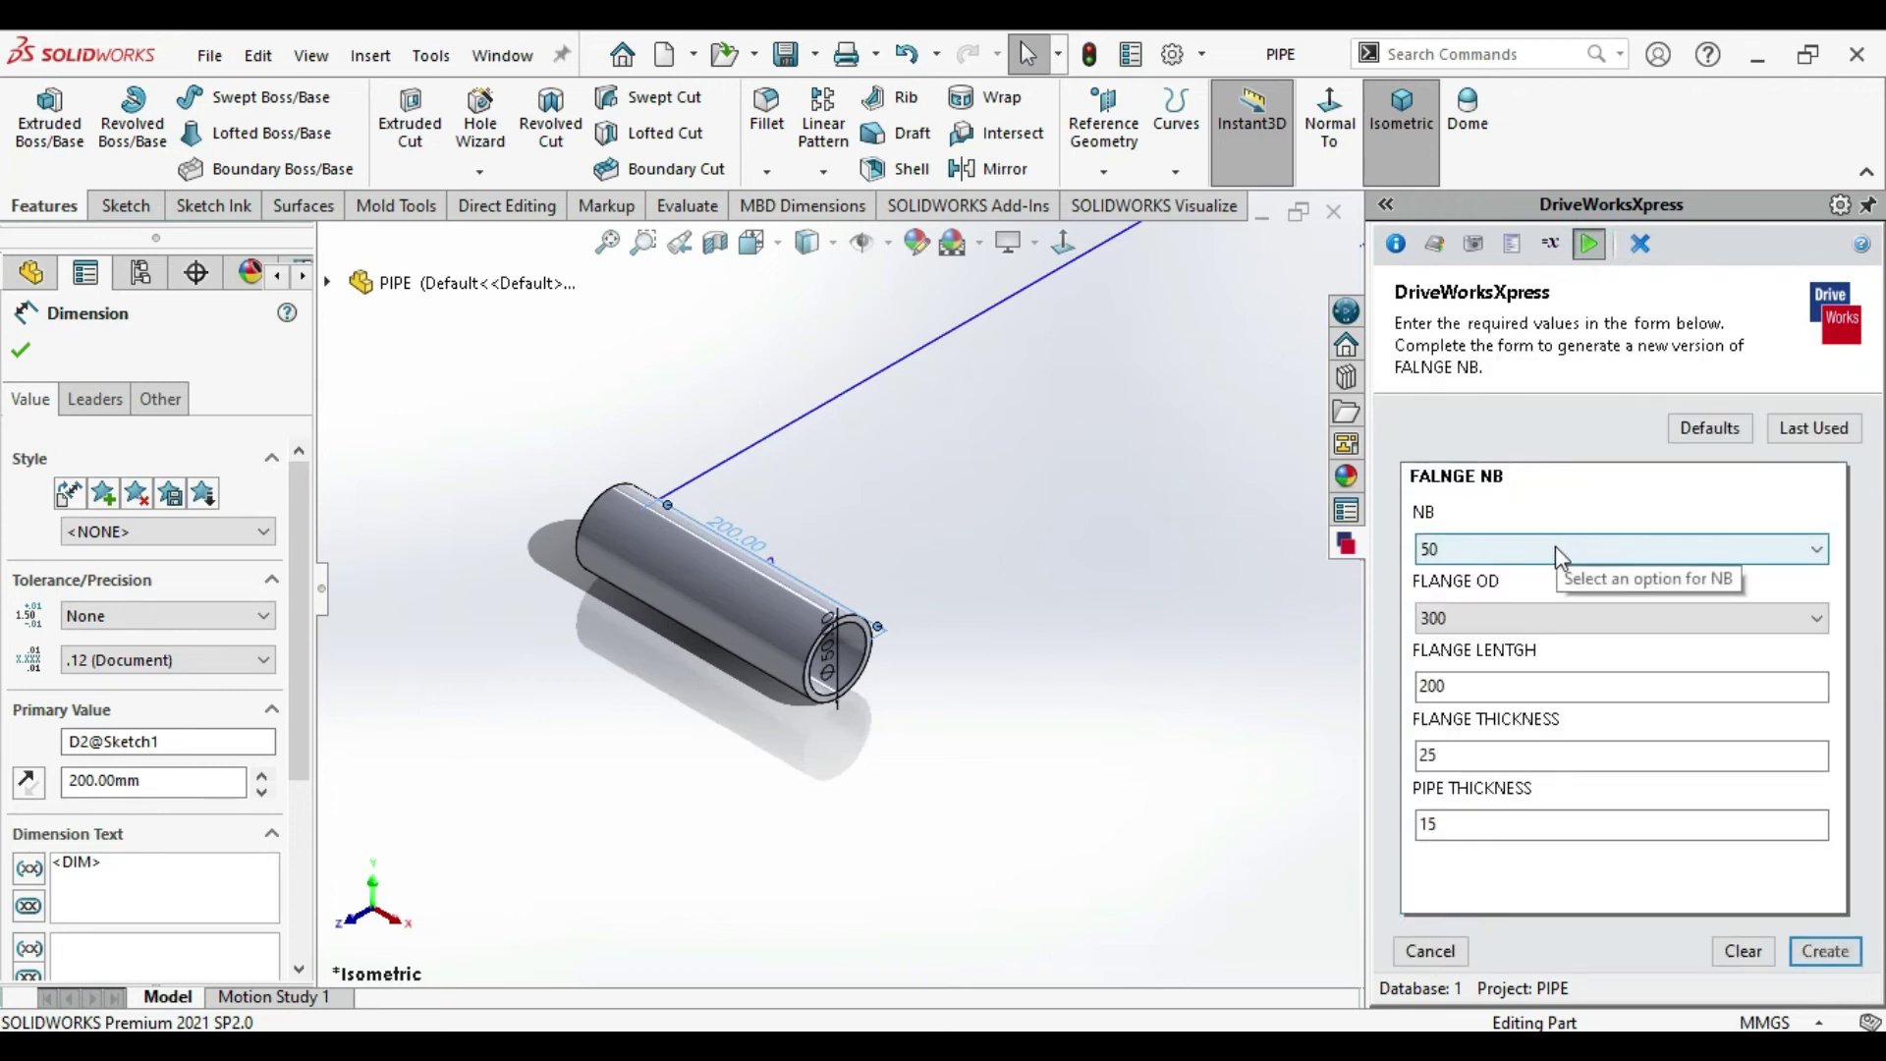
click(1744, 951)
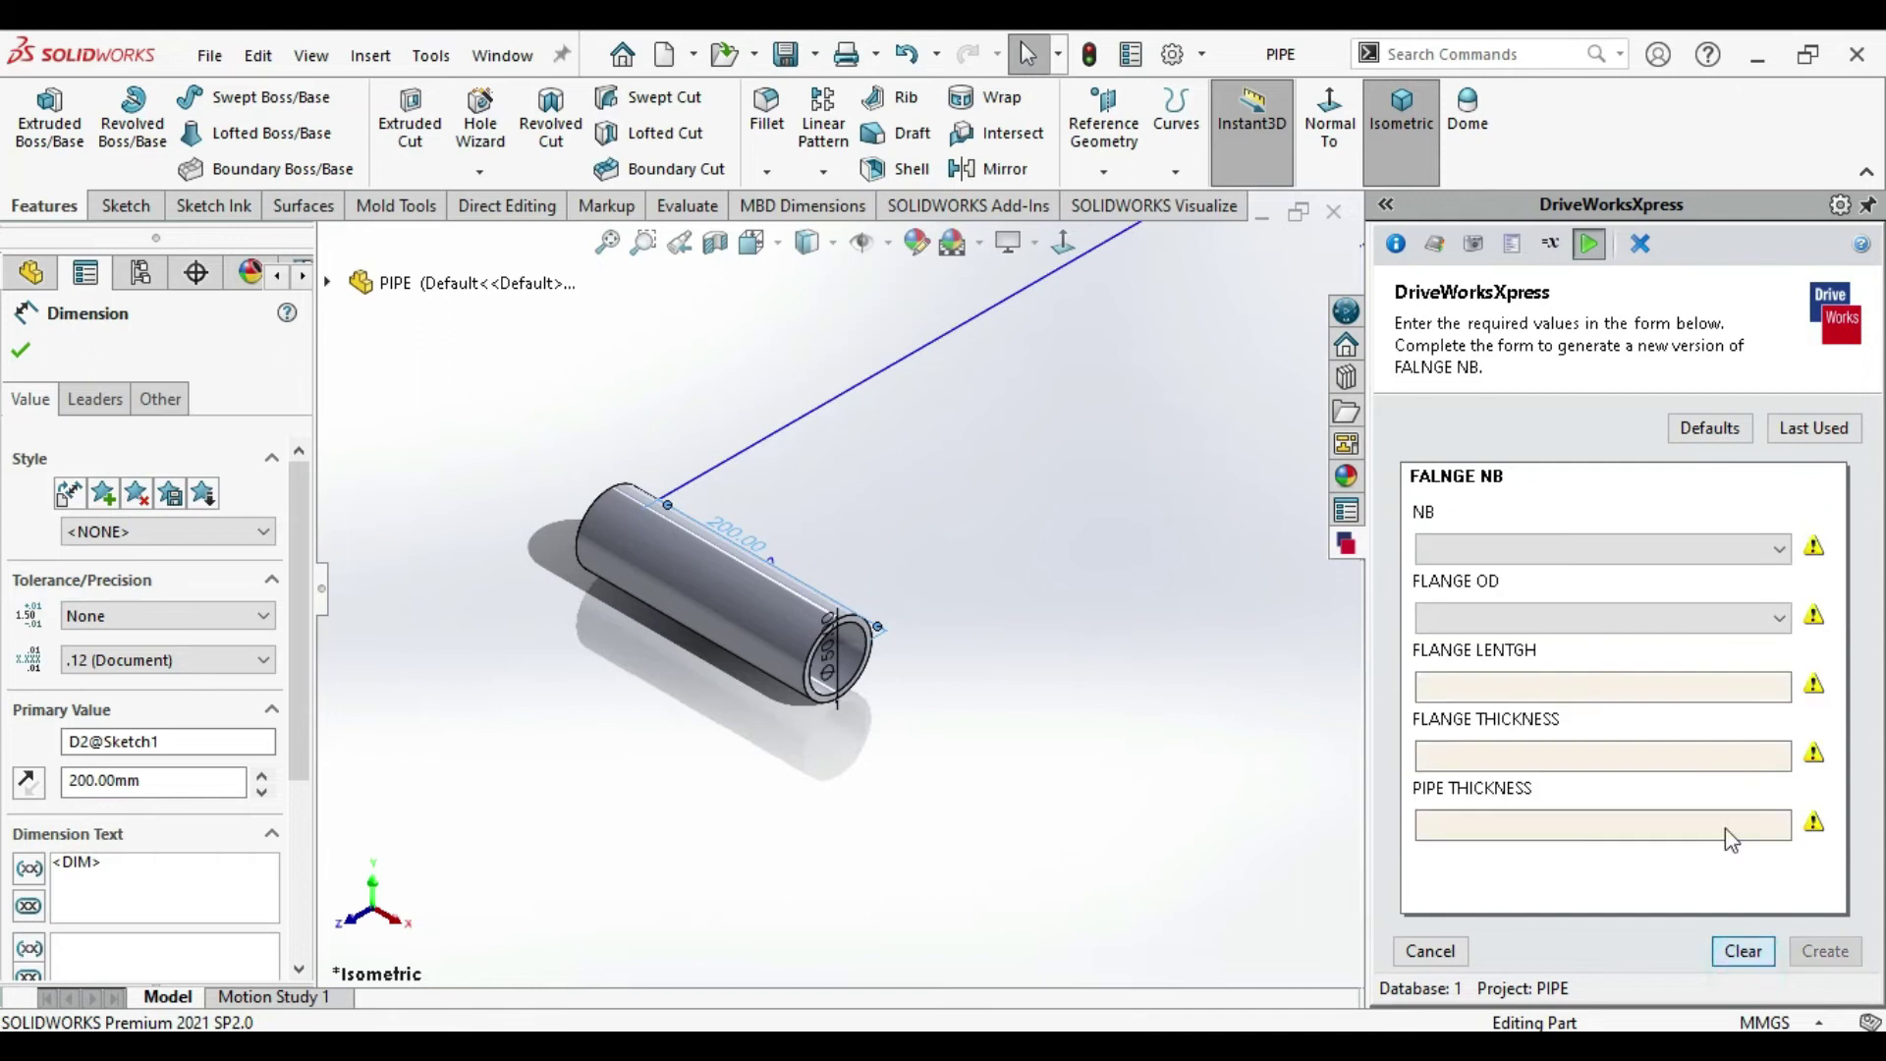
click(1619, 550)
click(1608, 540)
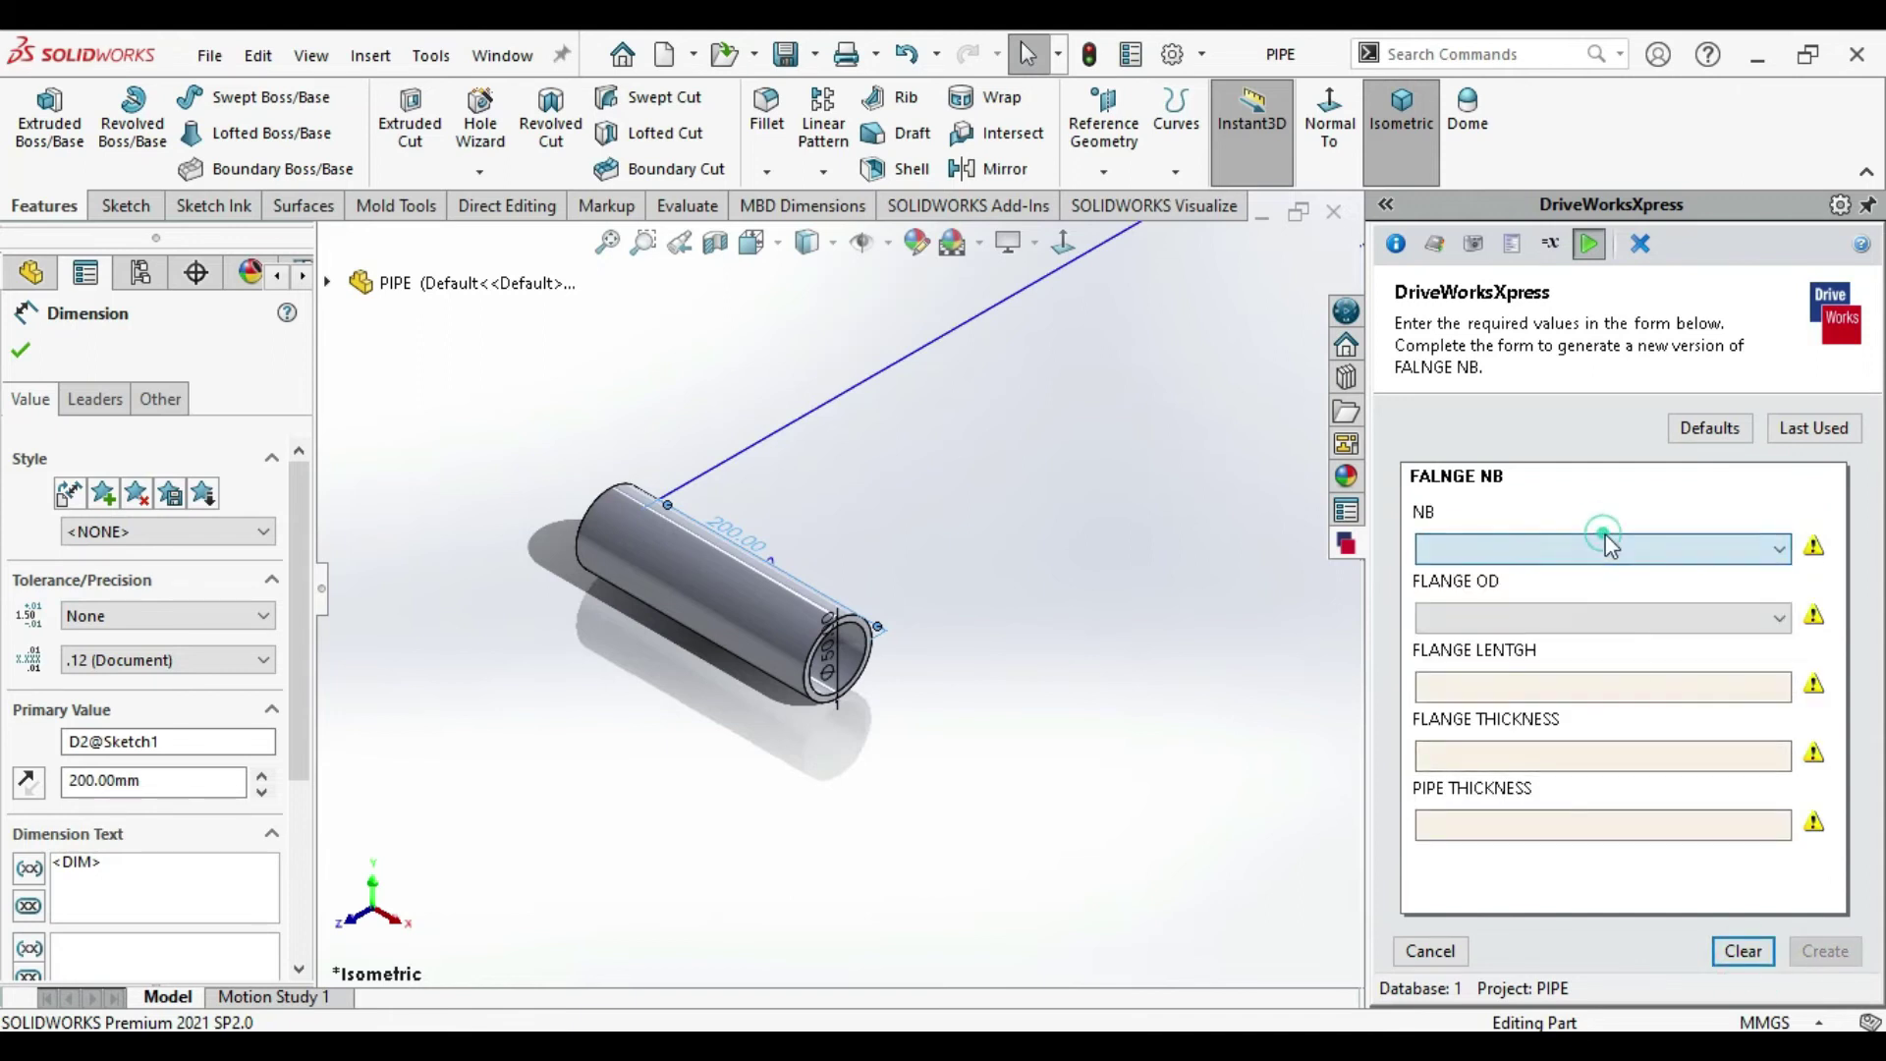
click(1743, 951)
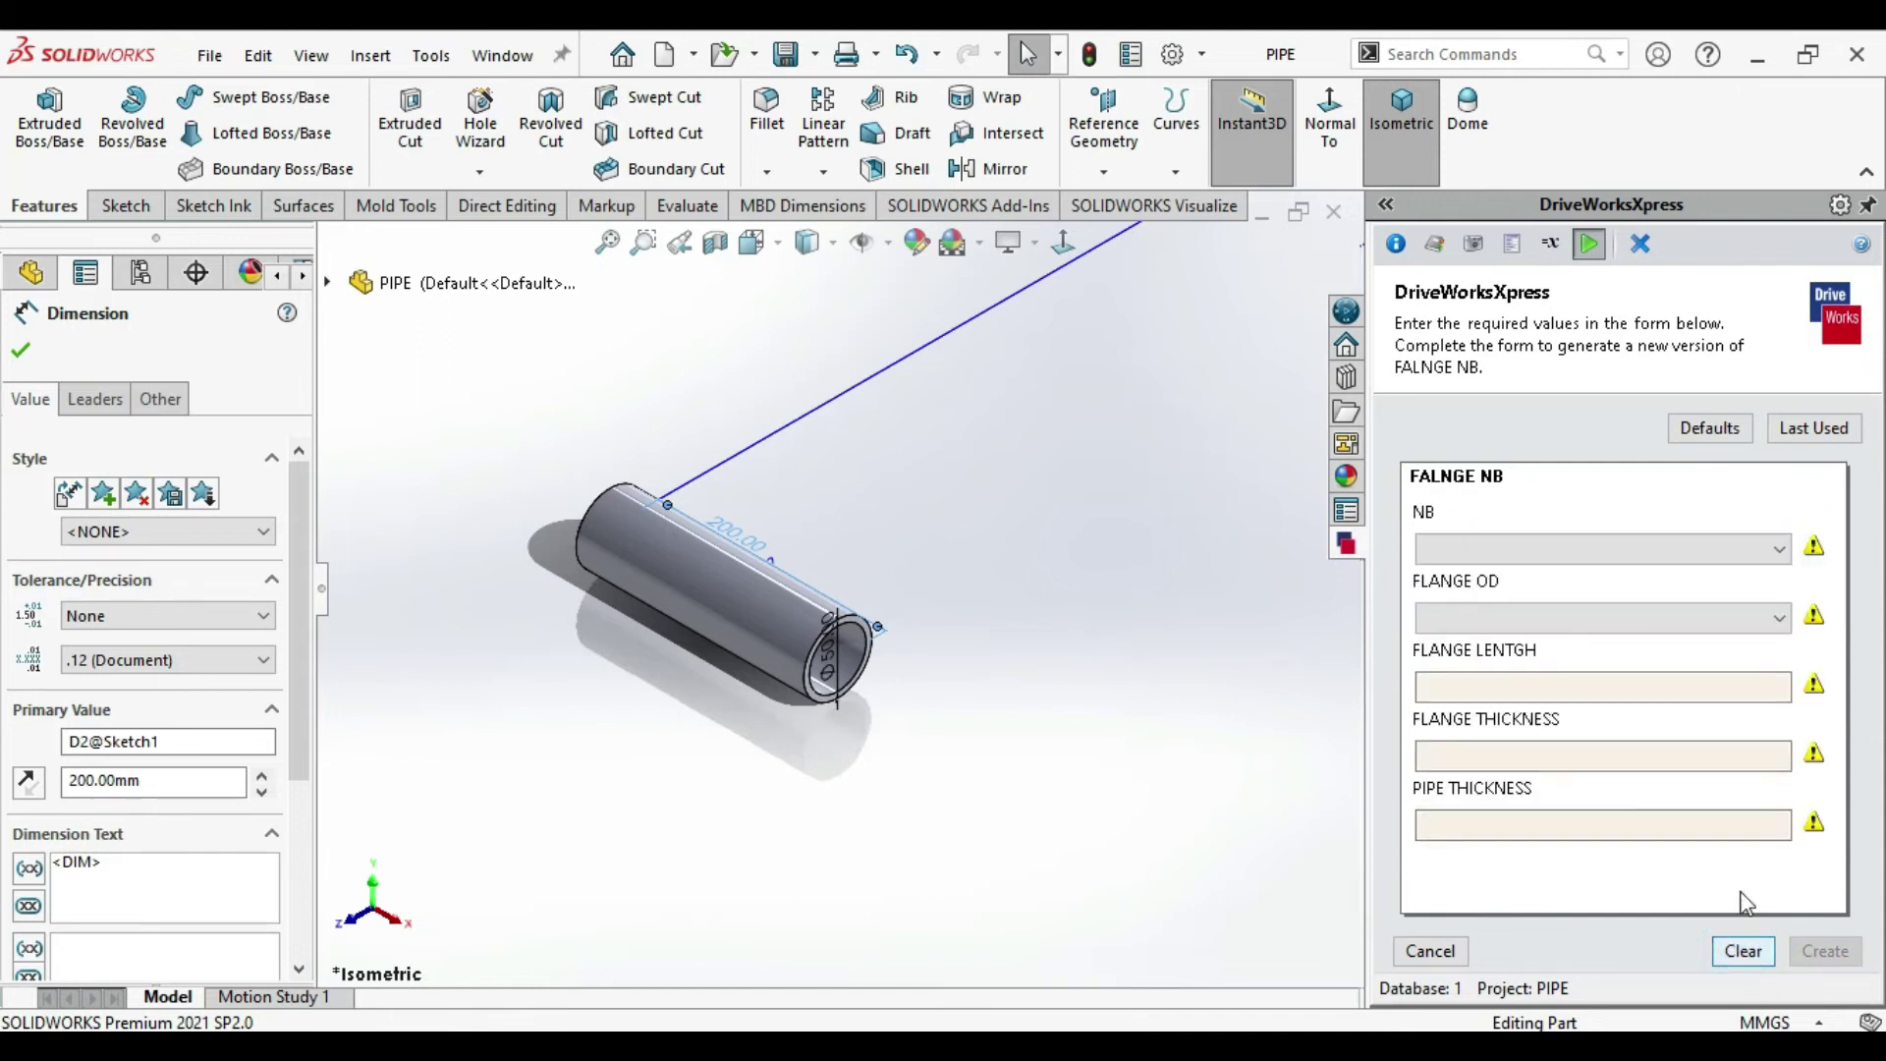
click(1711, 428)
Close the dimension properties and save the pipe part
click(20, 349)
click(976, 357)
click(784, 57)
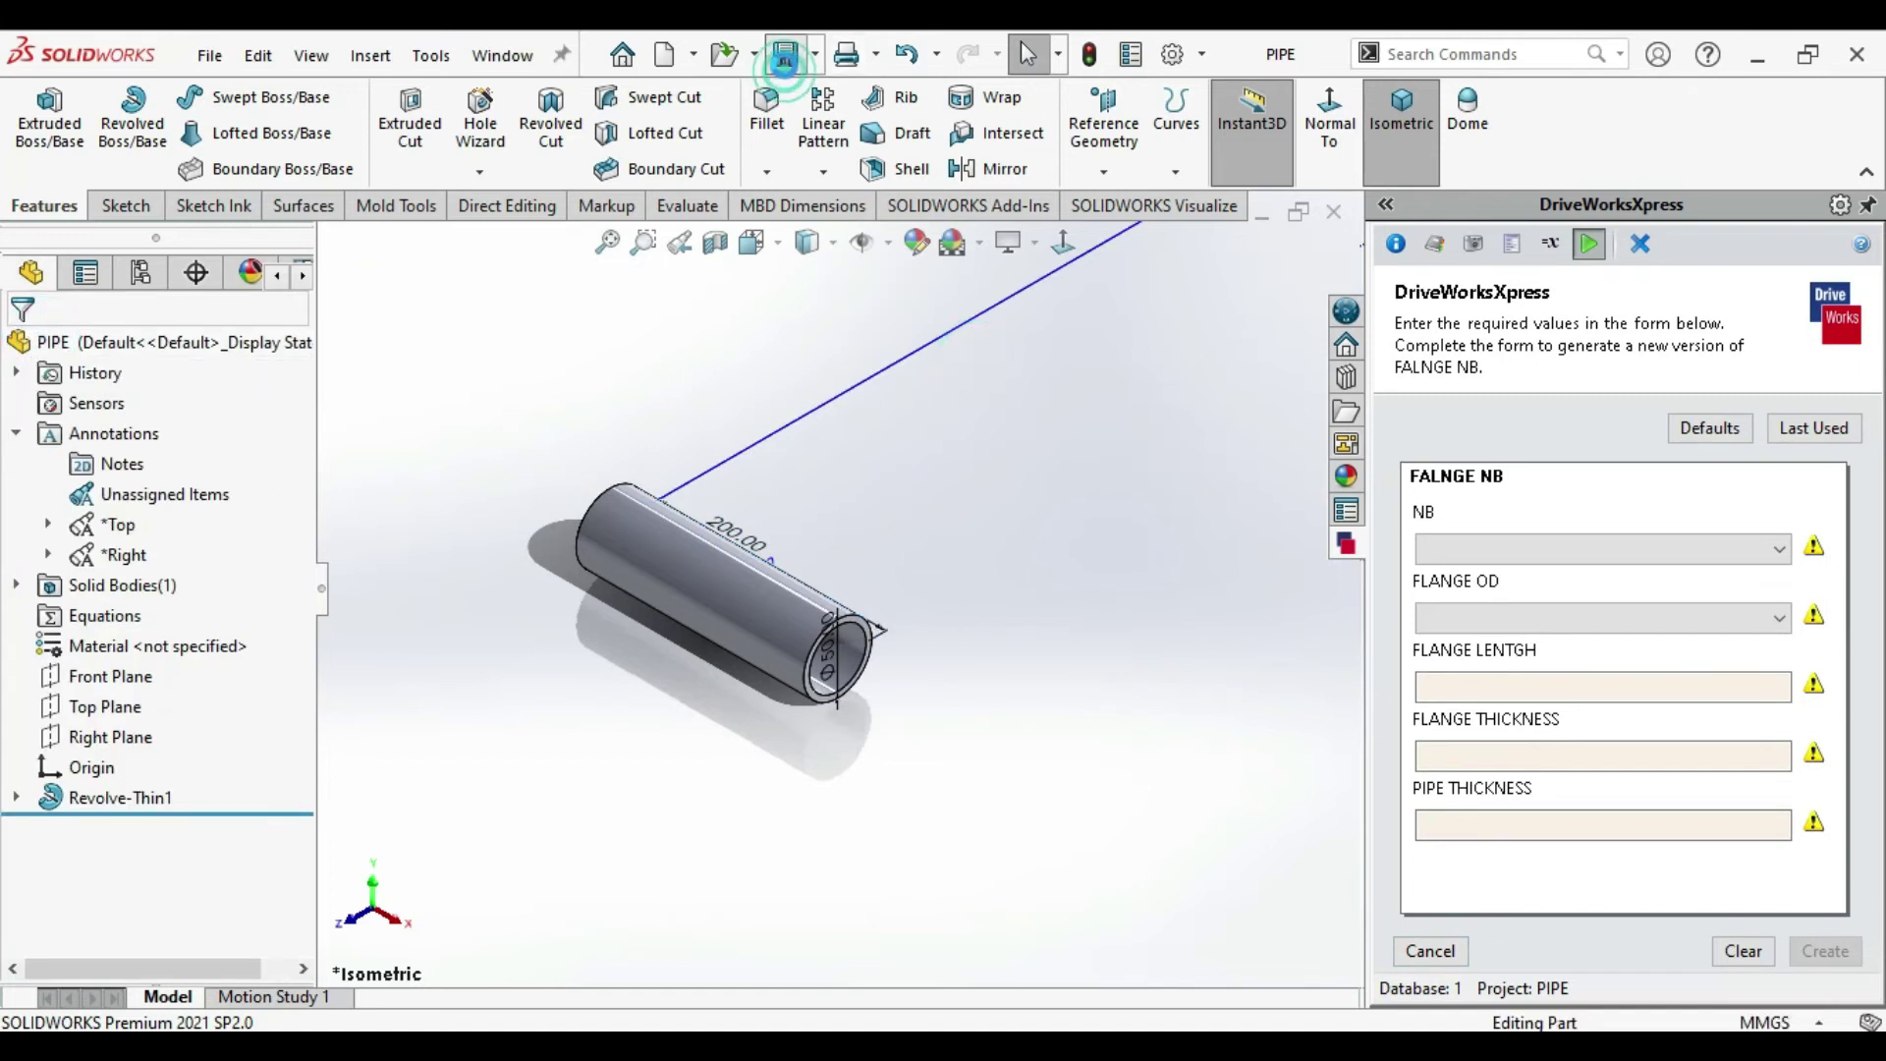
Cancel the FALNGE NB form and open the run form of the PIPE model
click(1744, 951)
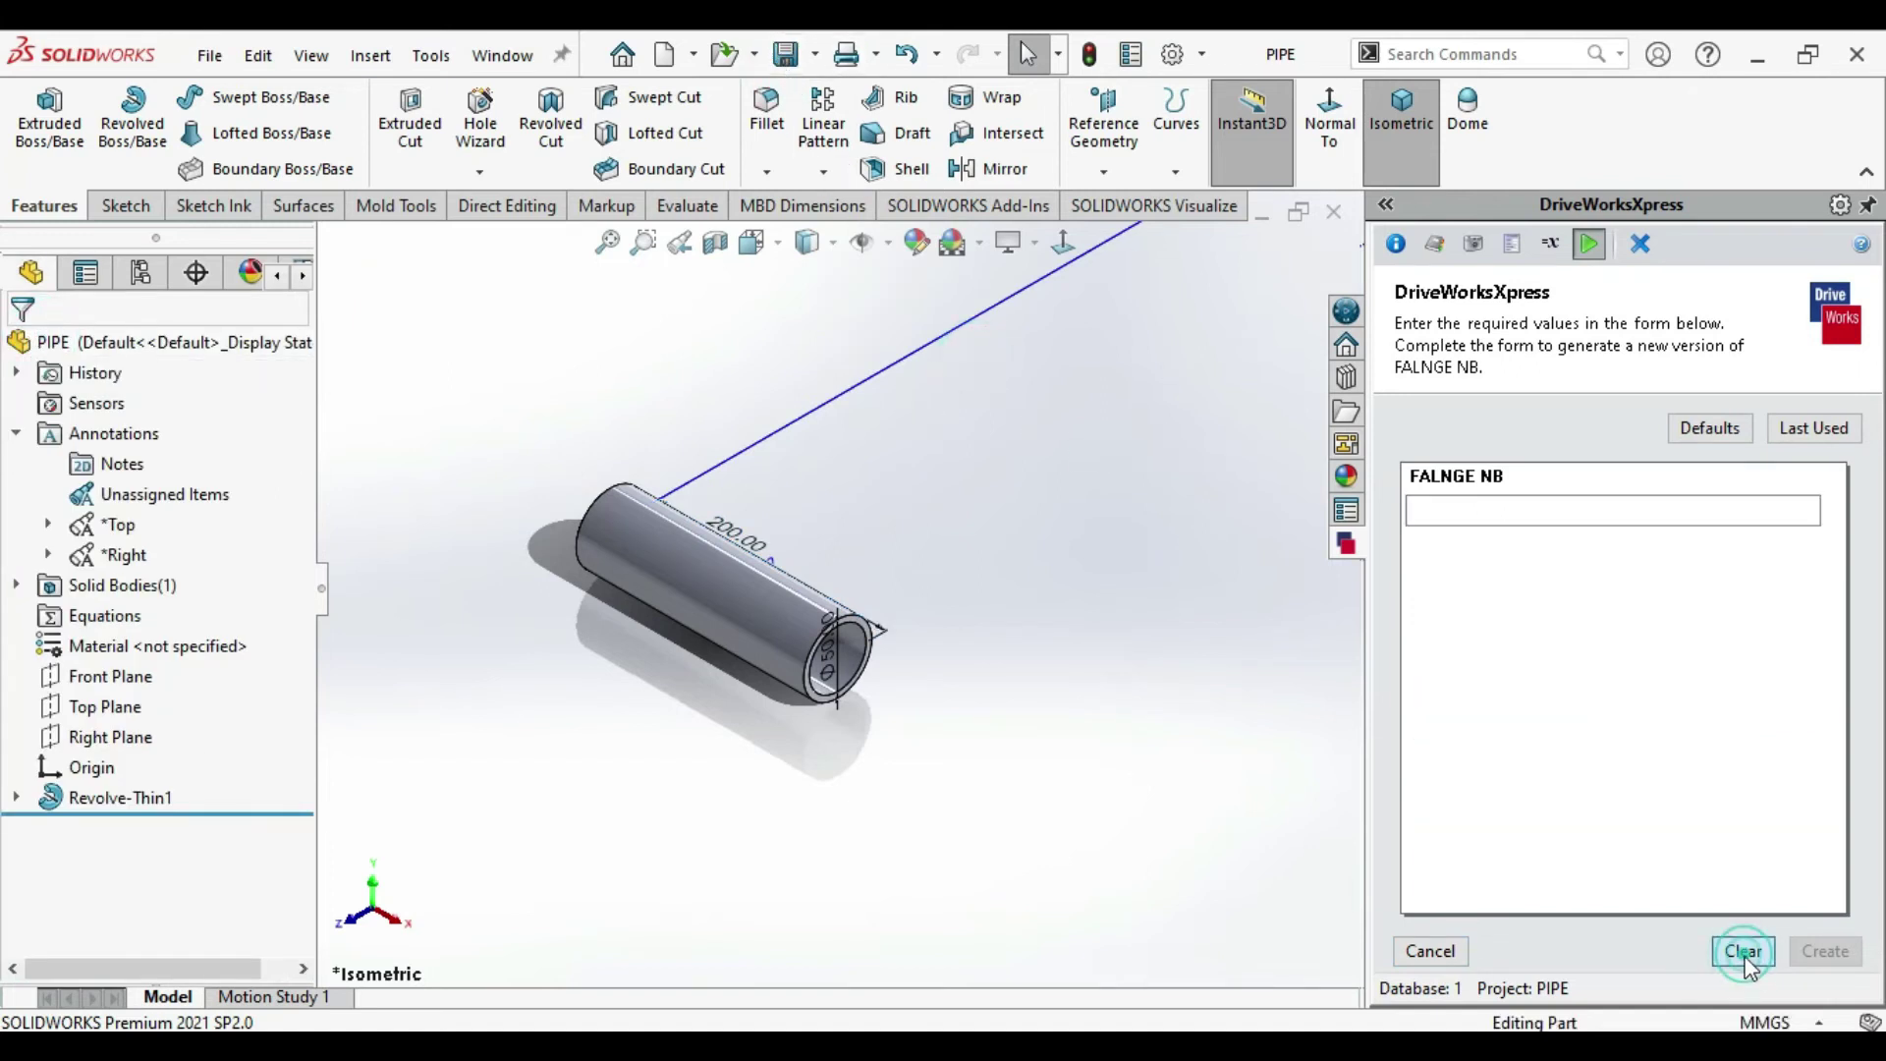
click(1426, 948)
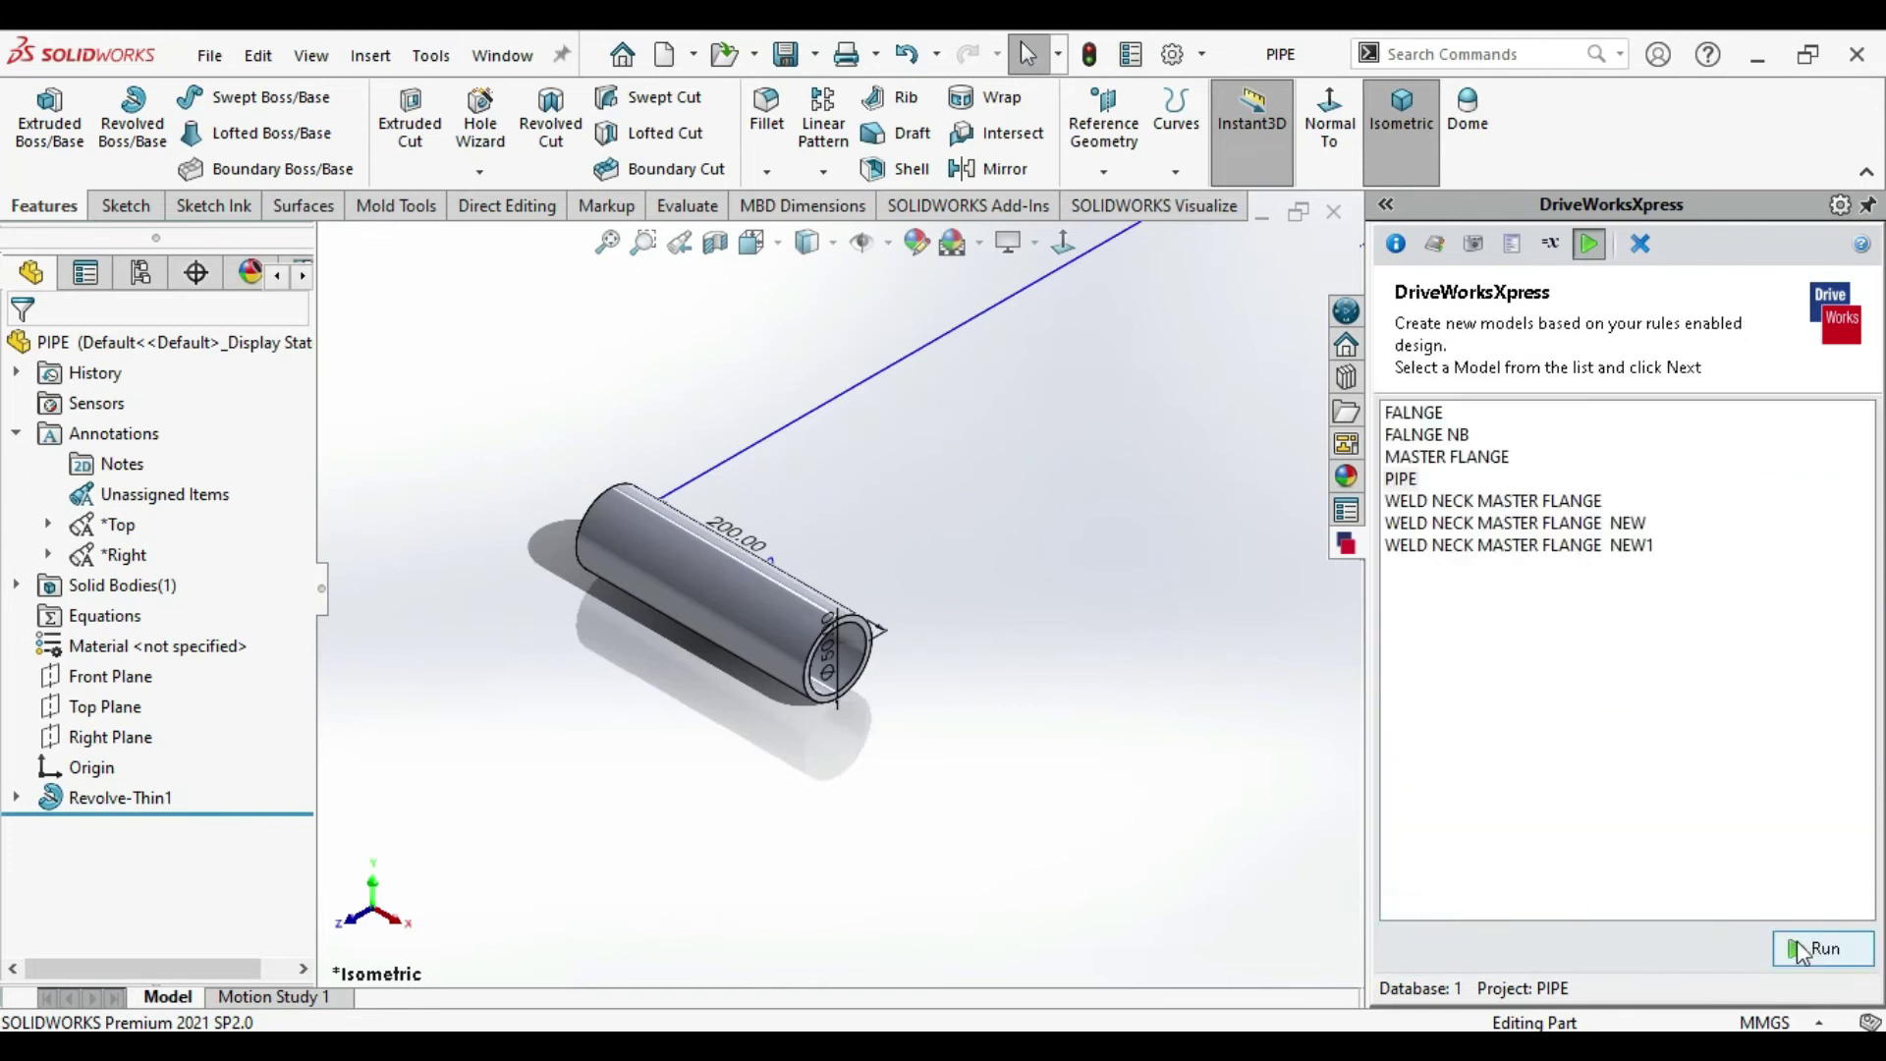
double_click(1404, 485)
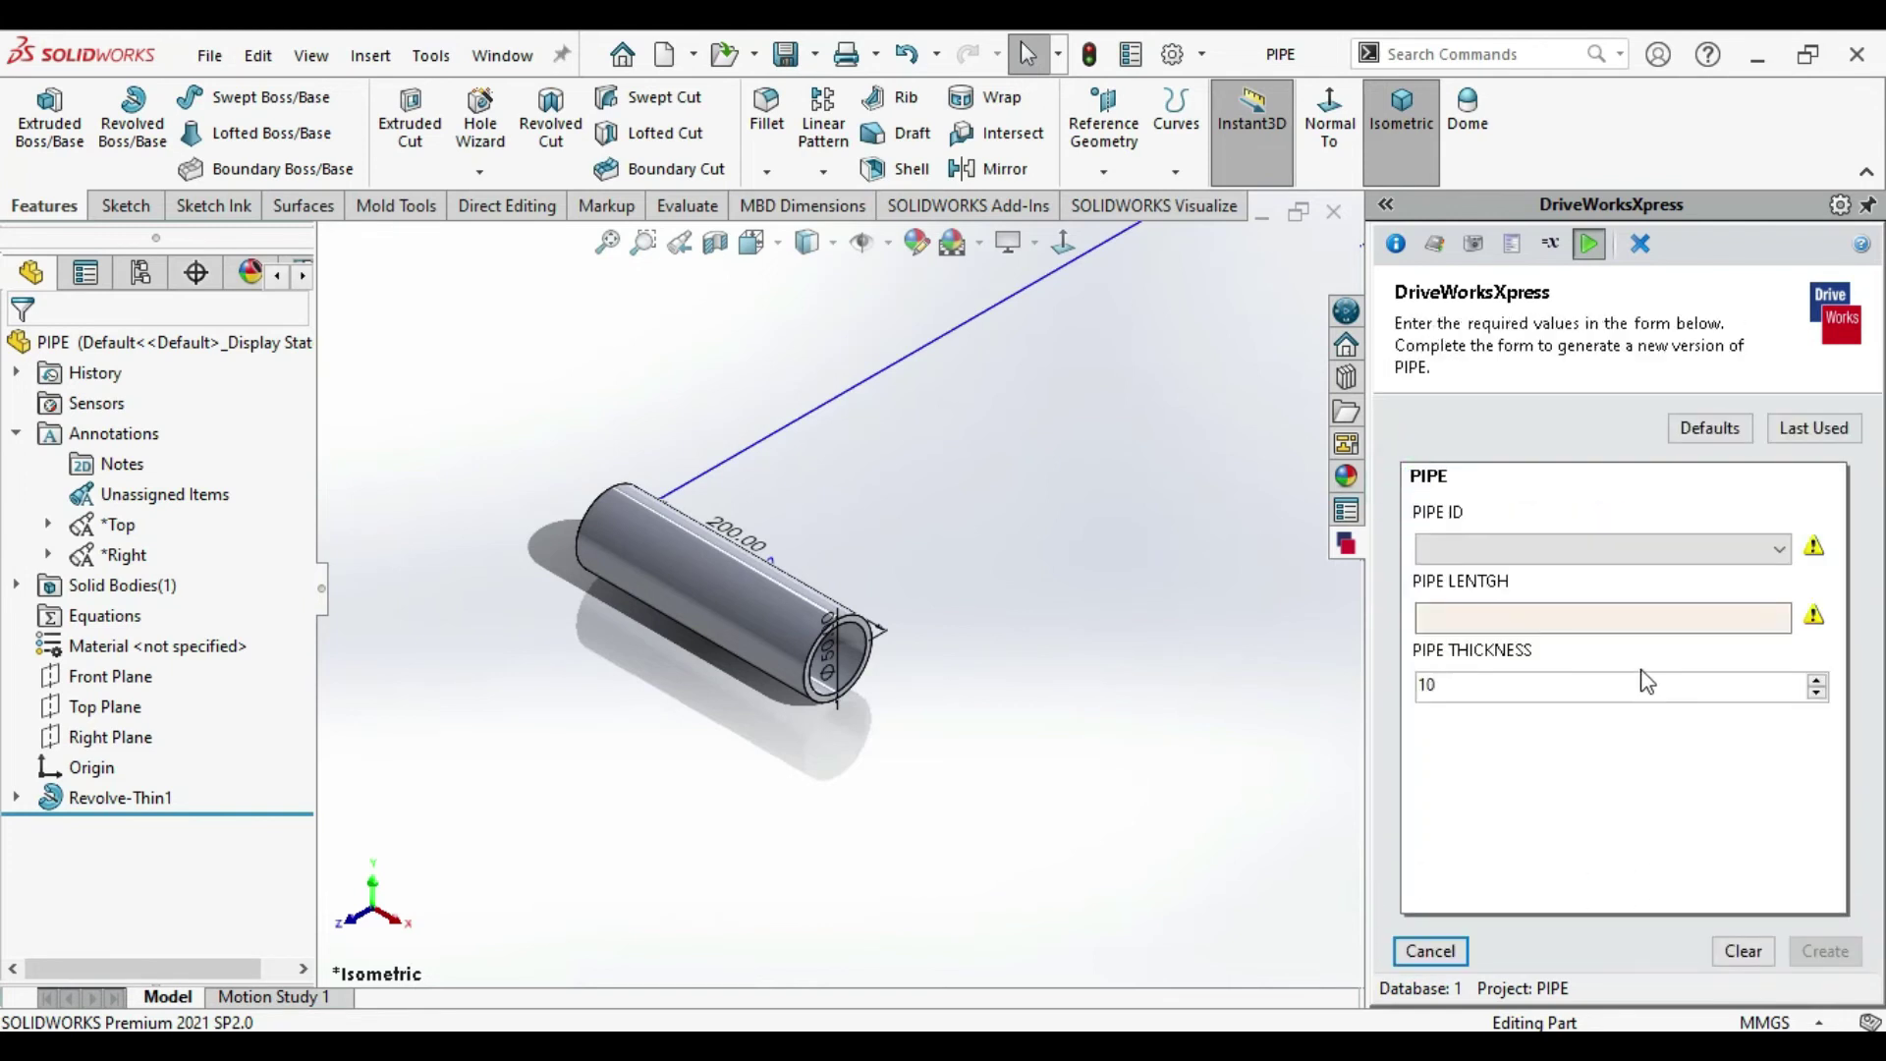
Set PIPE ID to 500 and PIPE LENTGH to 1000 in the PIPE form
click(1548, 551)
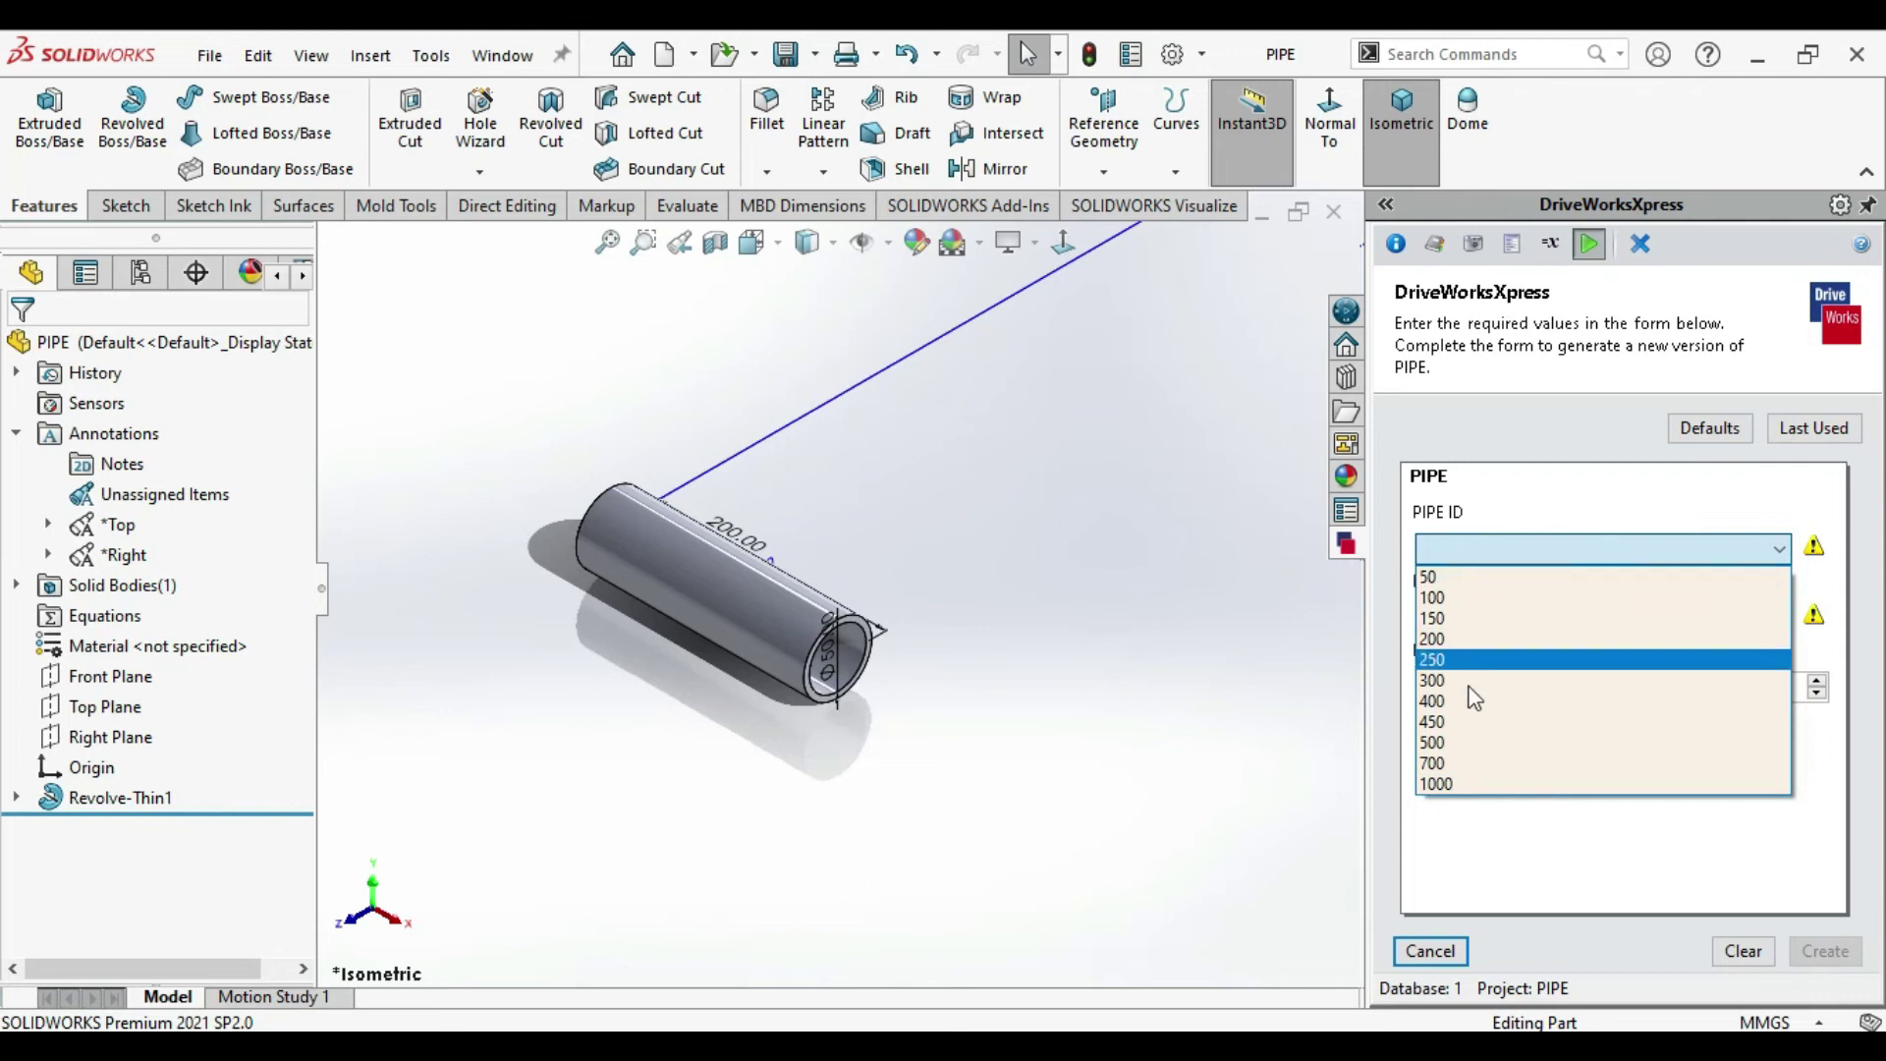
click(1465, 750)
click(1474, 612)
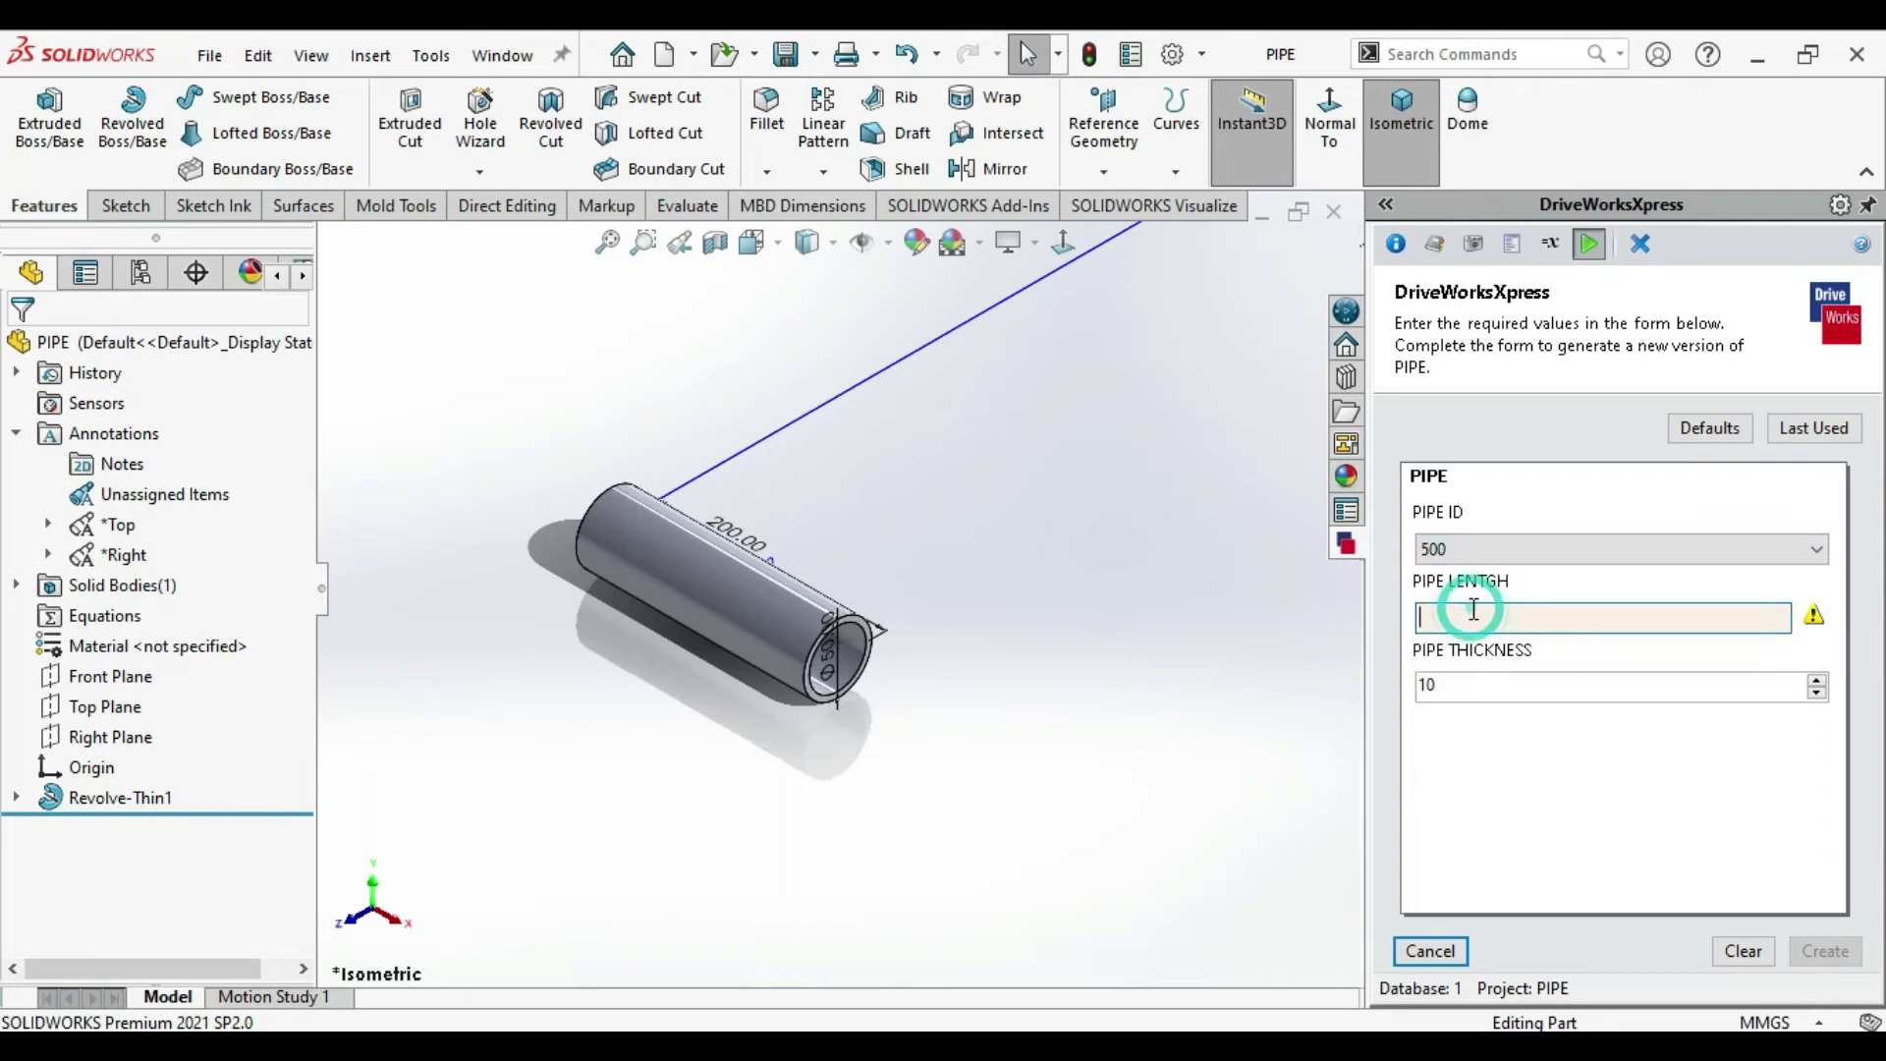
text(50)
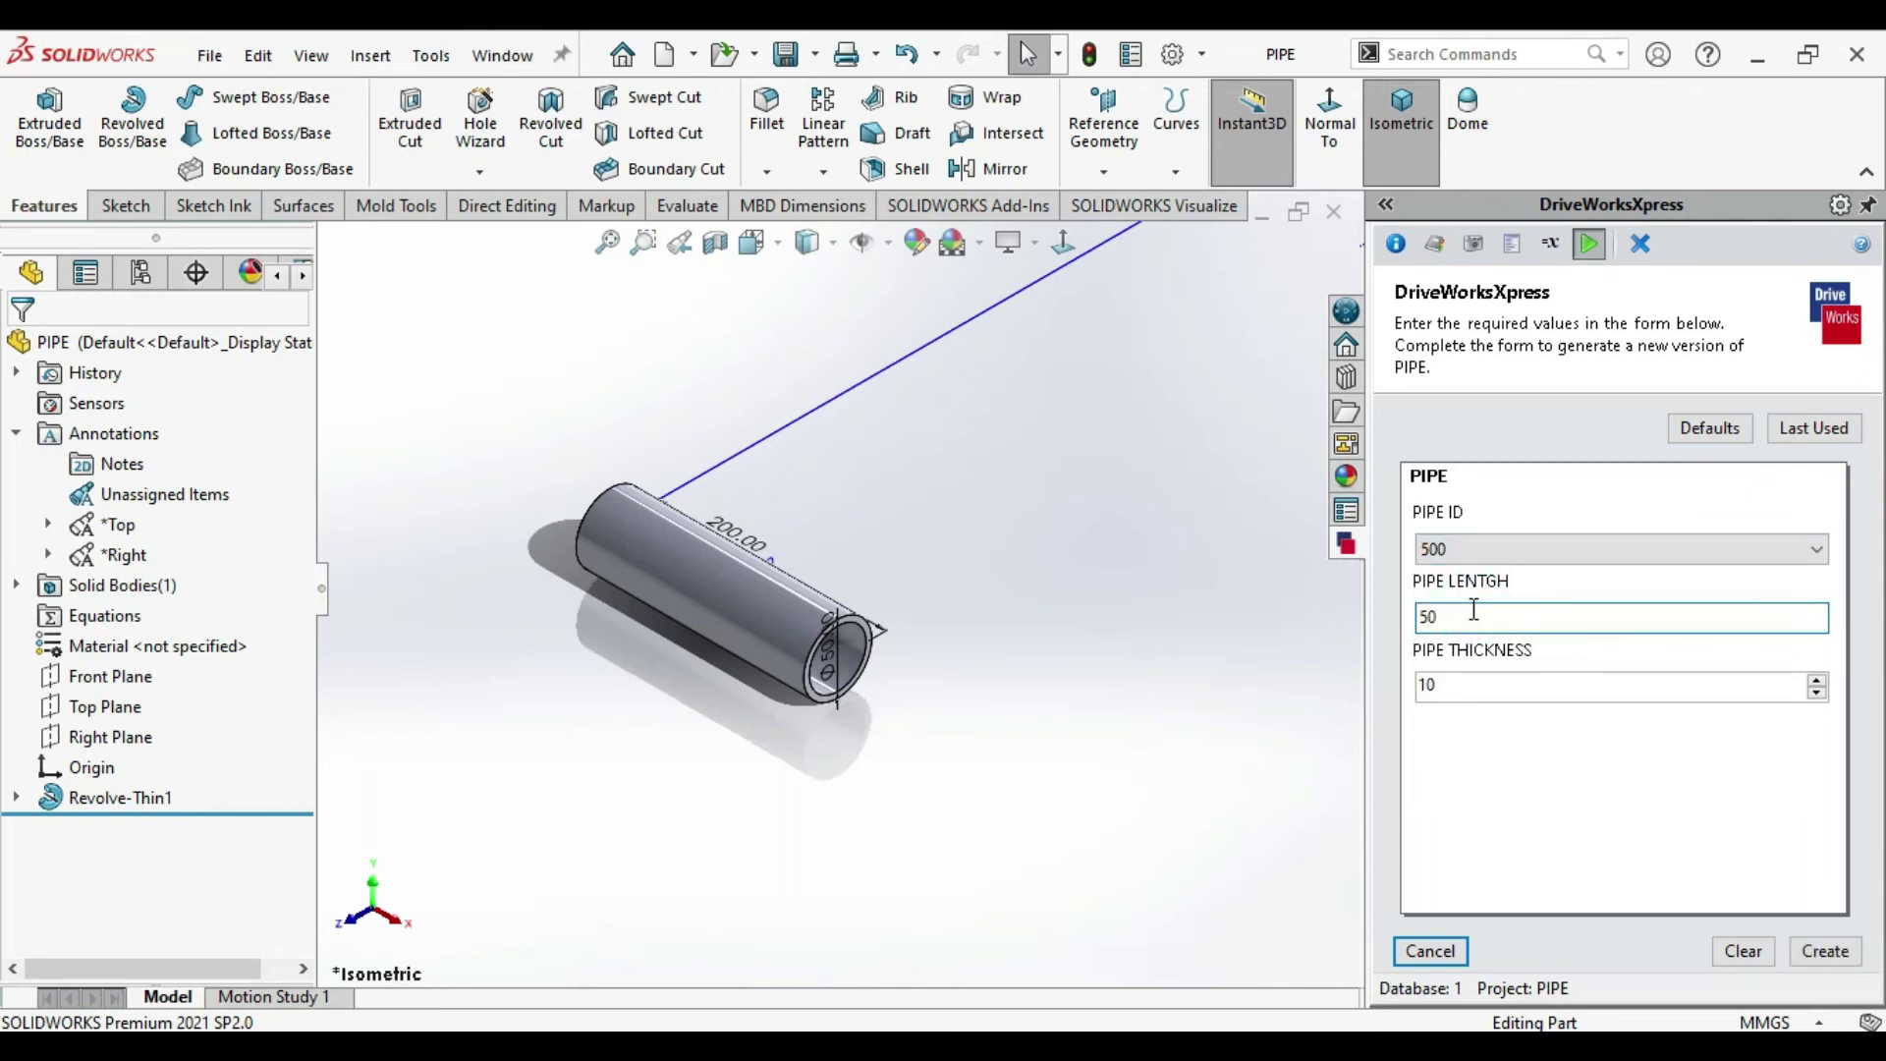
key(BackSpace)
key(BackSpace)
text(1000)
Raise PIPE THICKNESS by two increments and create the new pipe model
click(1473, 690)
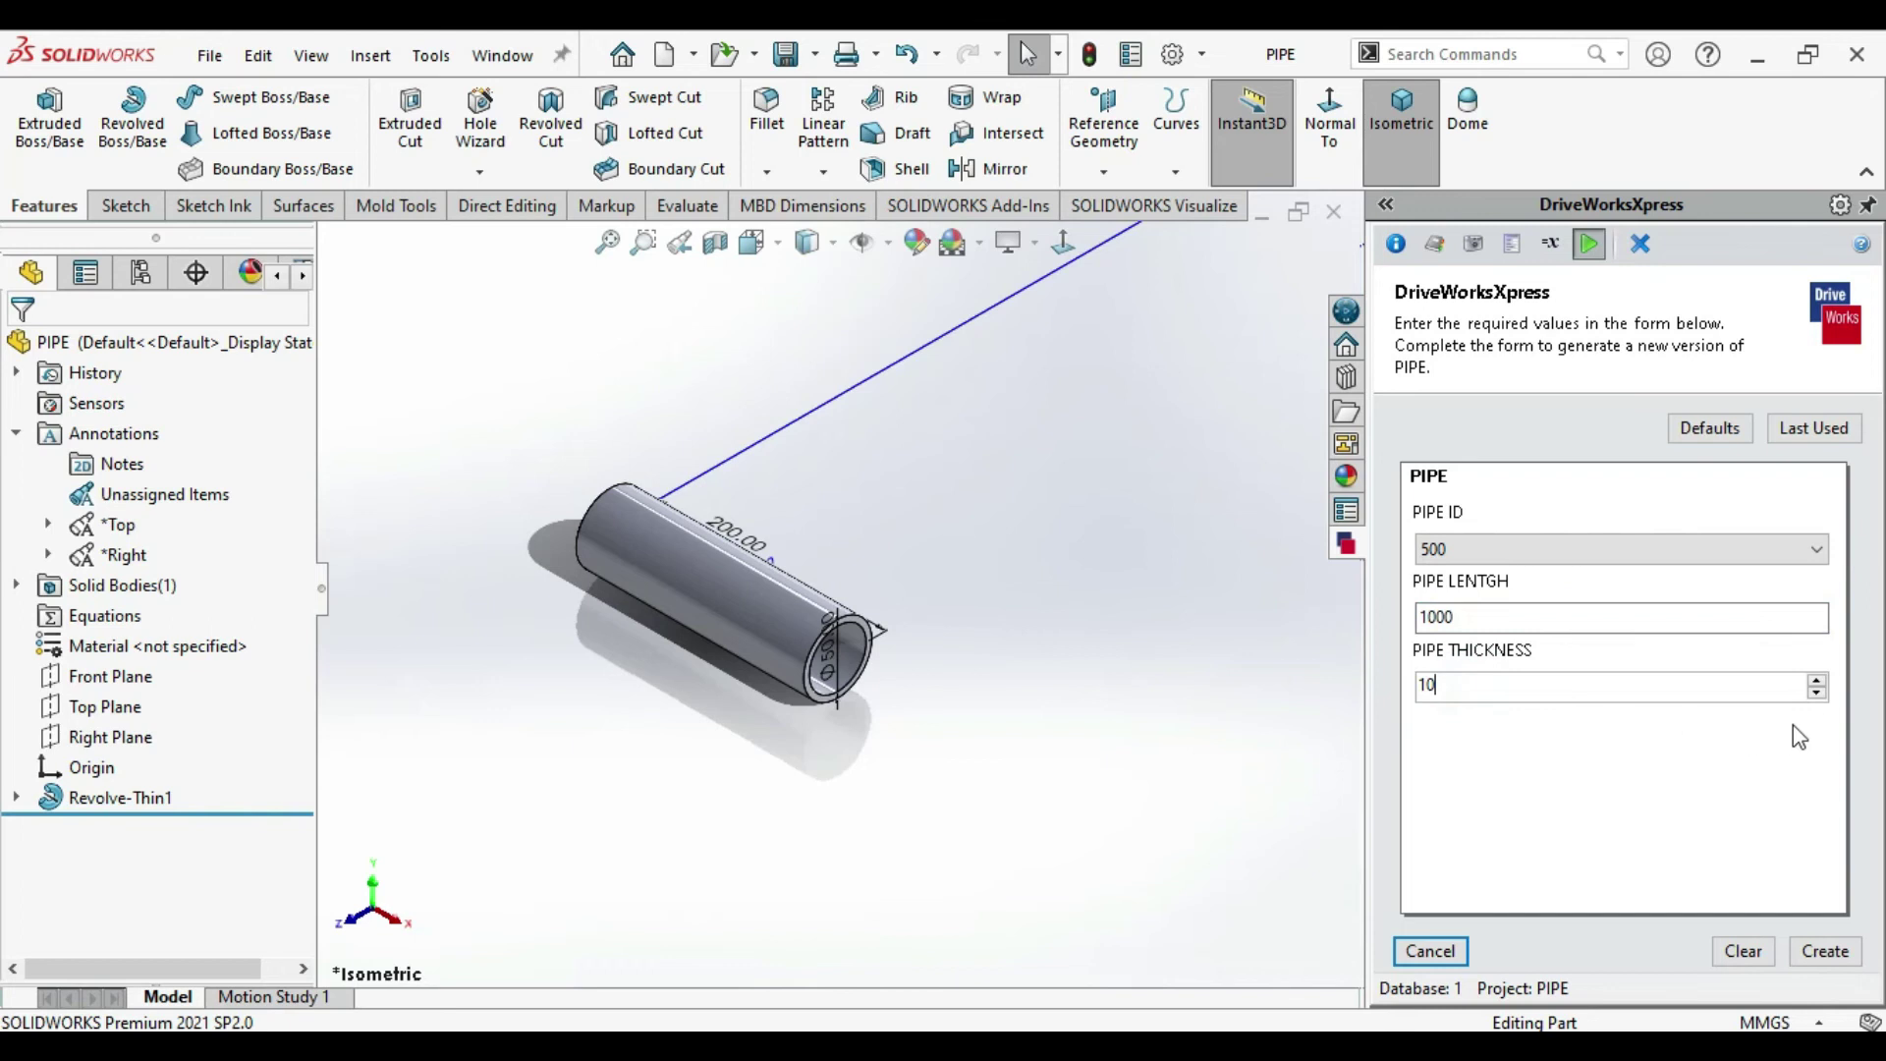
click(1818, 680)
click(1817, 680)
click(1824, 951)
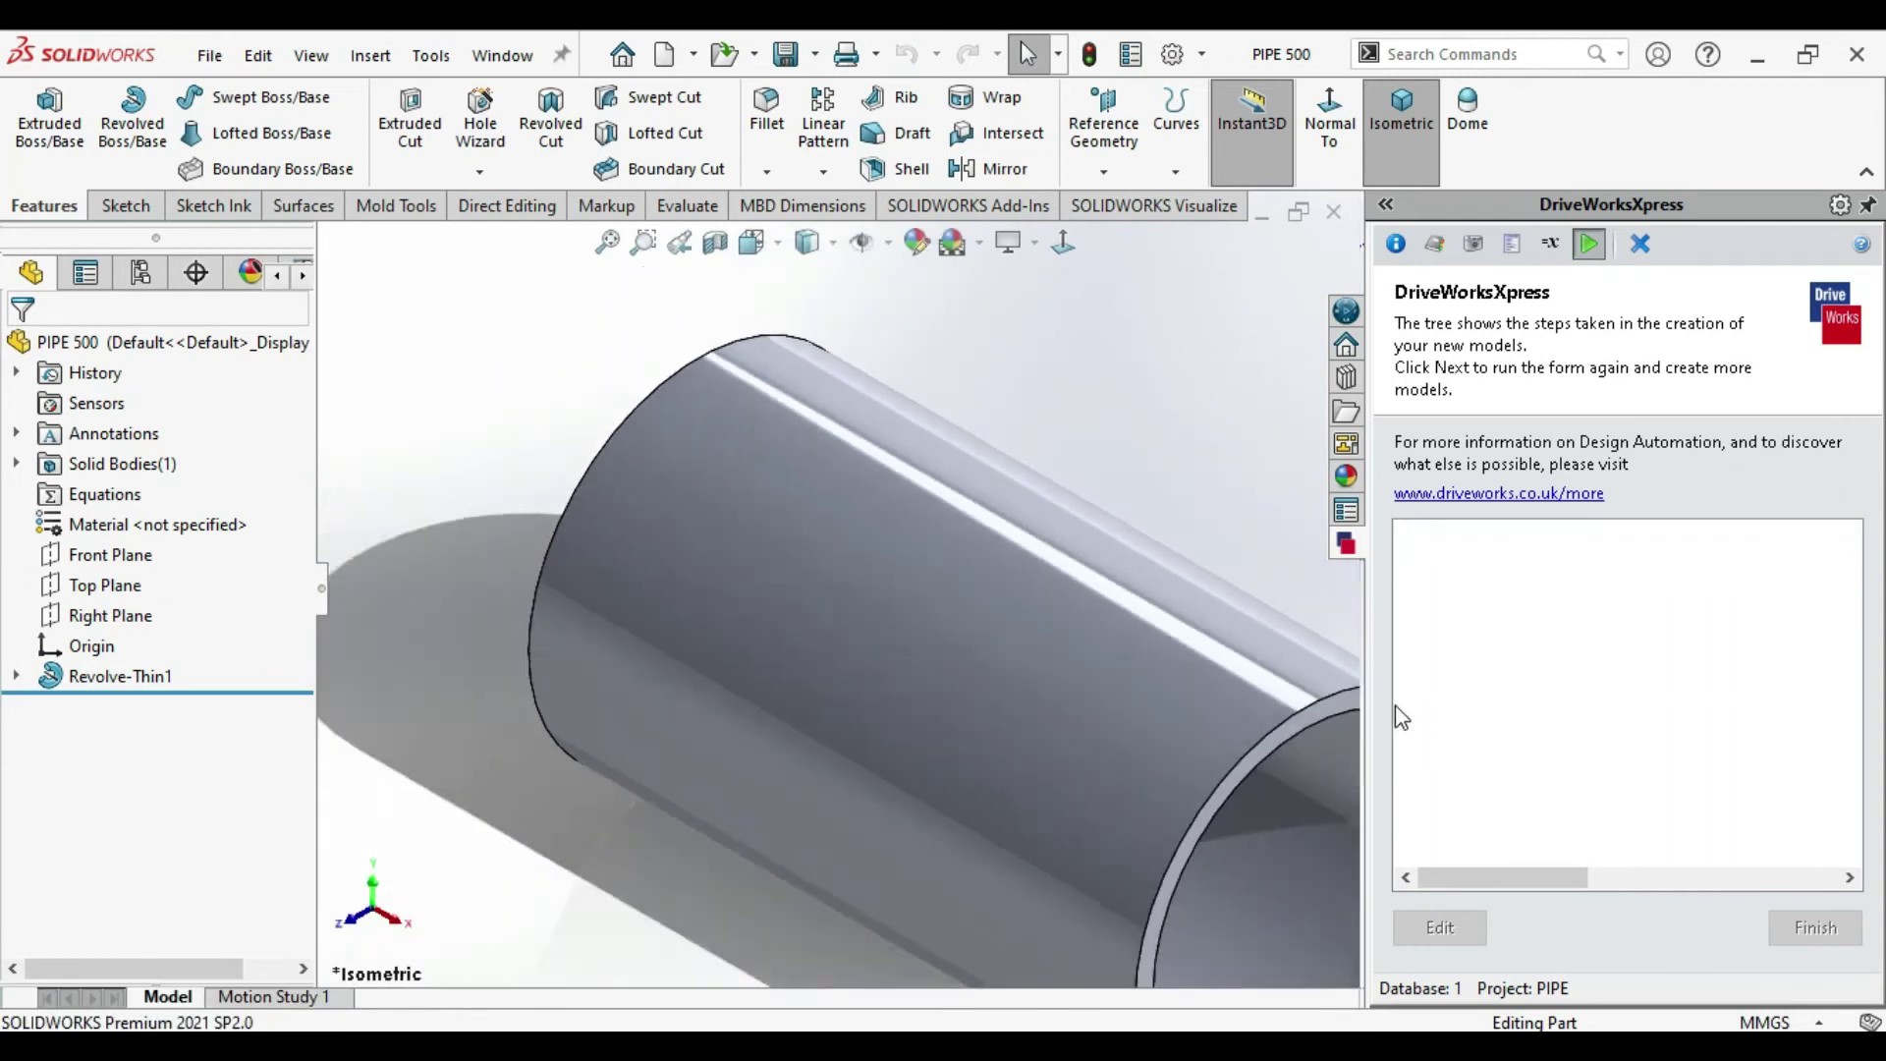
scroll(967, 652, down, 5)
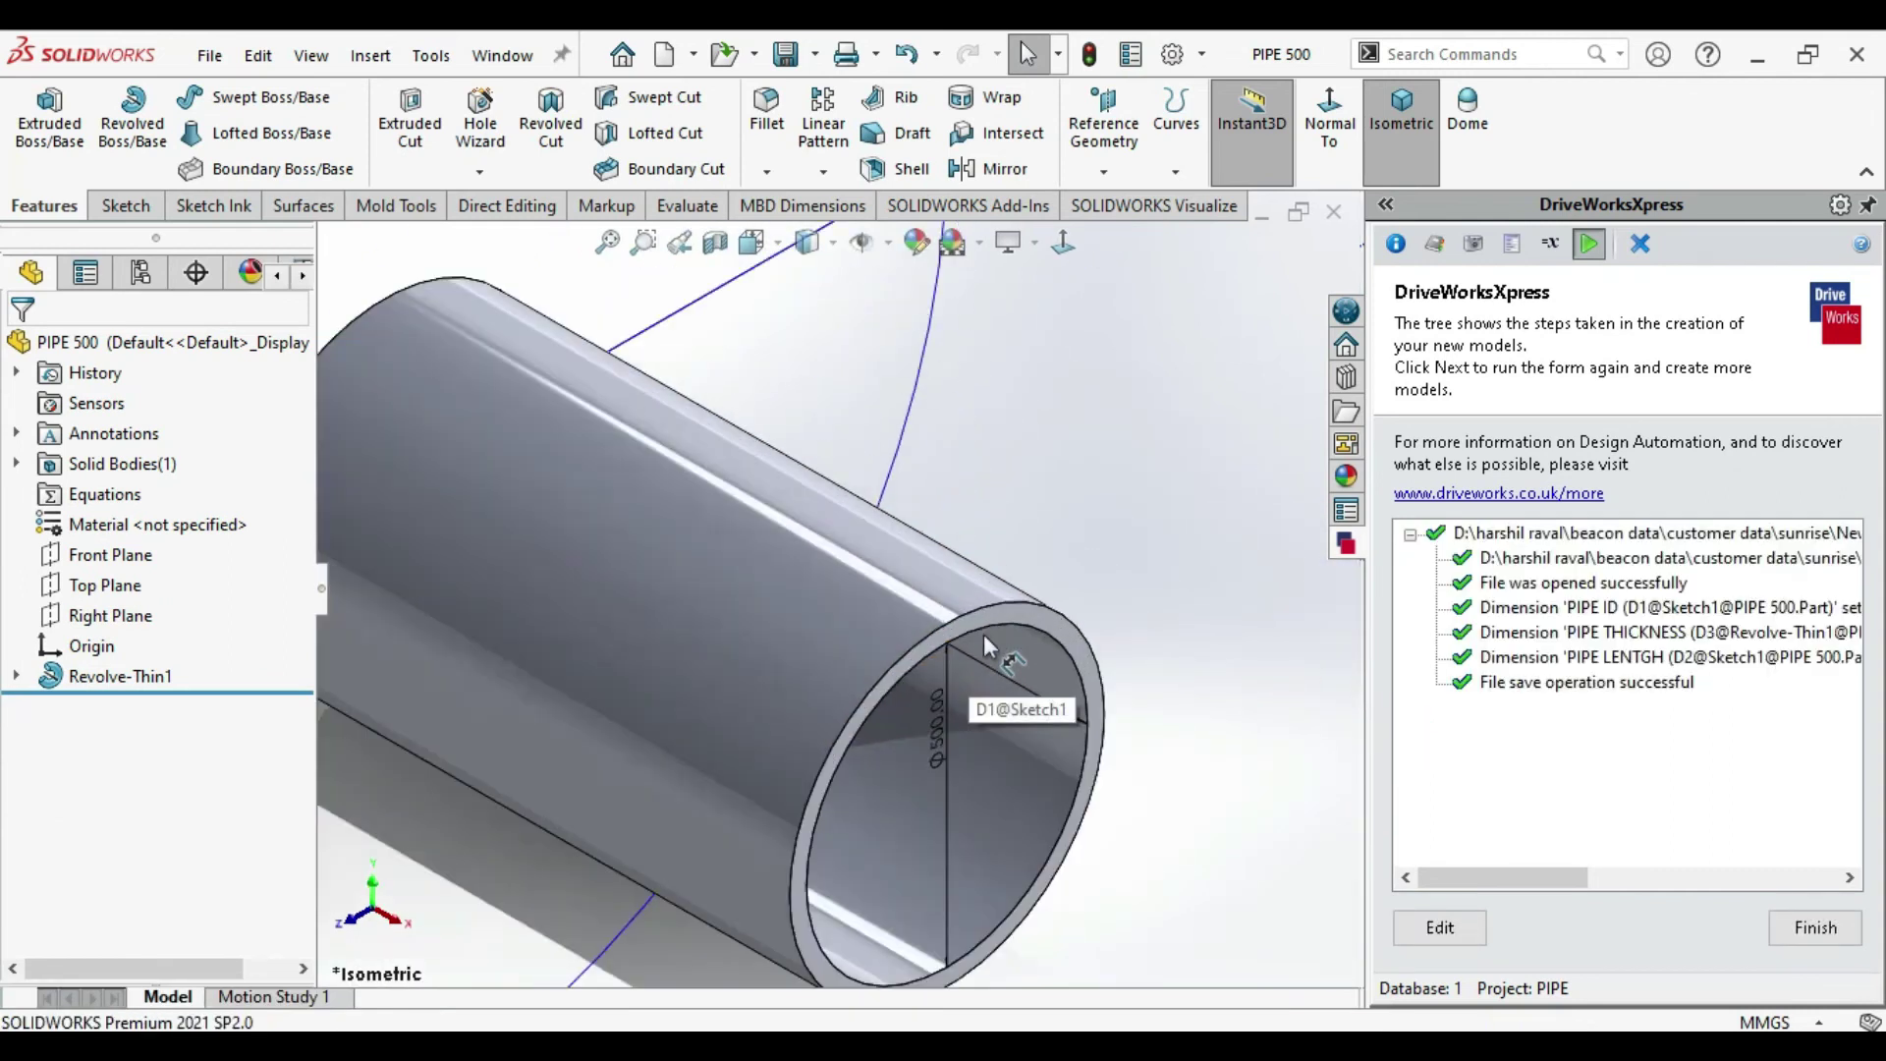
Examine the generated PIPE 500 model's inner diameter, length and wall thickness dimensions
scroll(982, 629, down, 3)
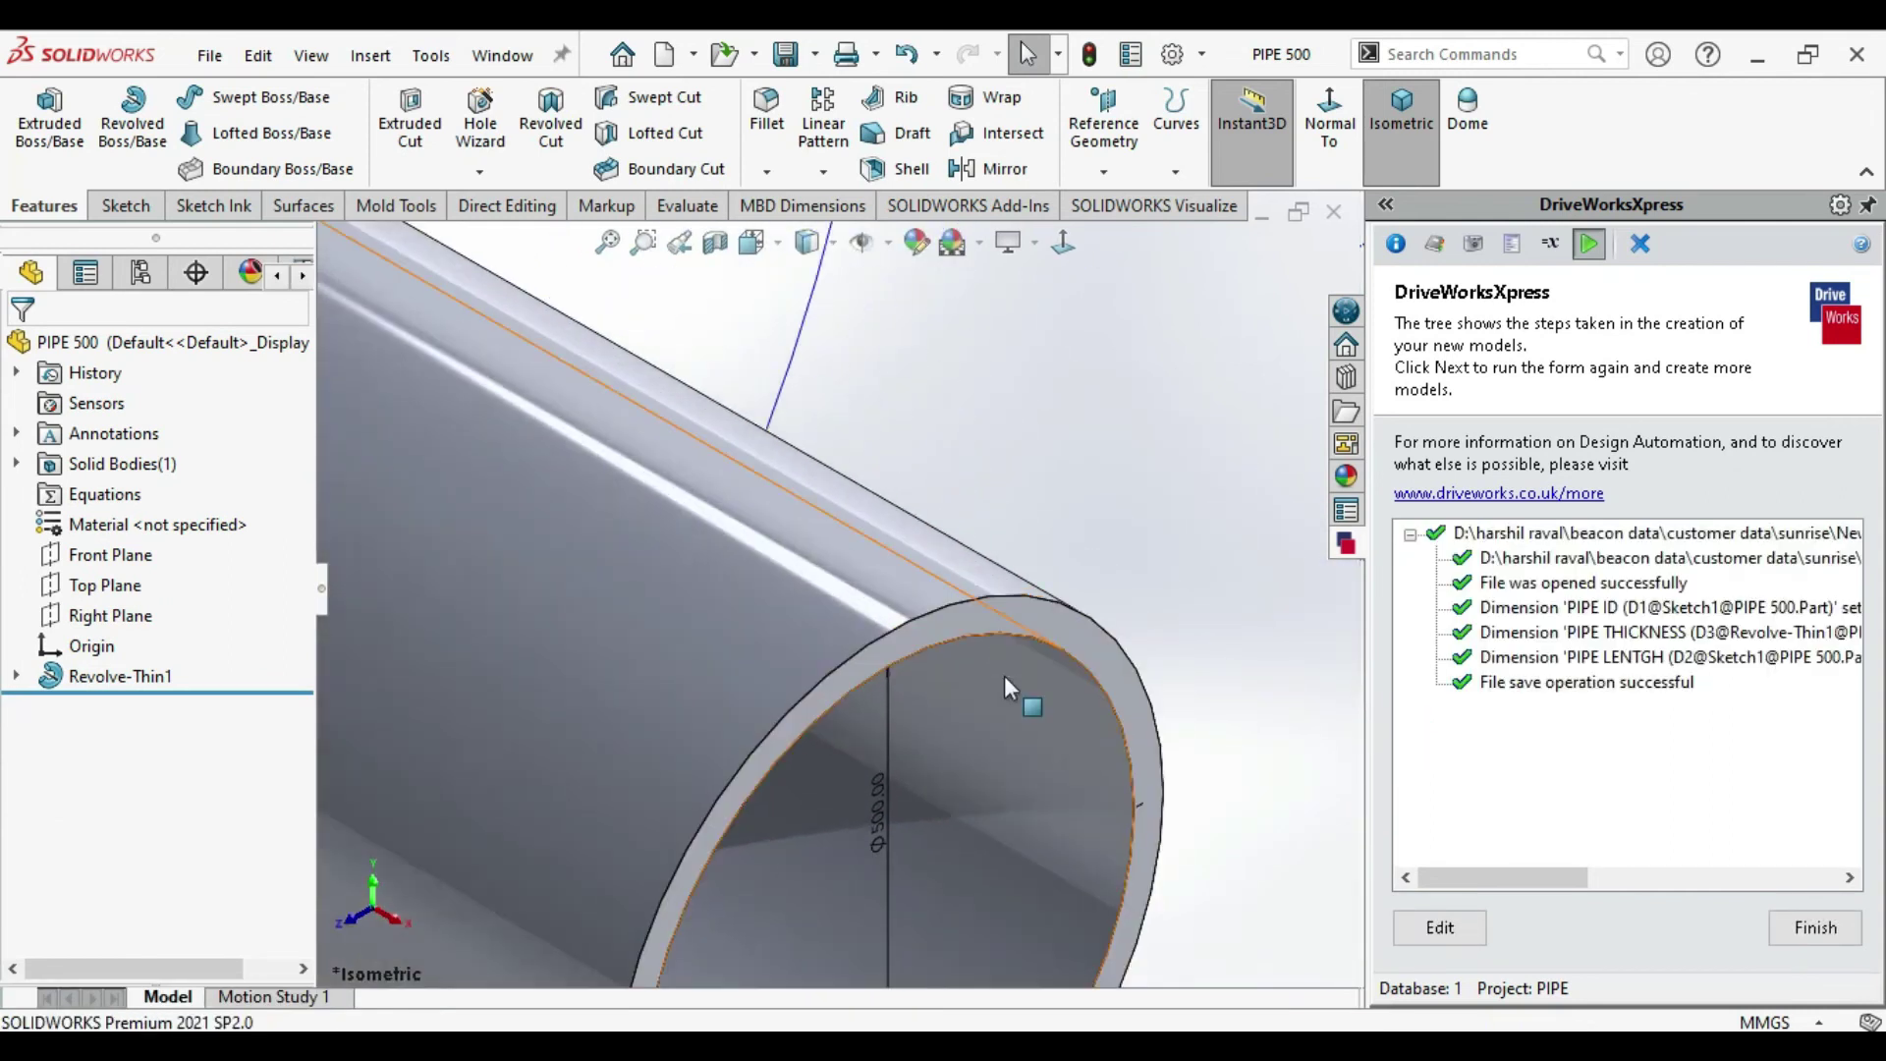
scroll(1036, 617, up, 7)
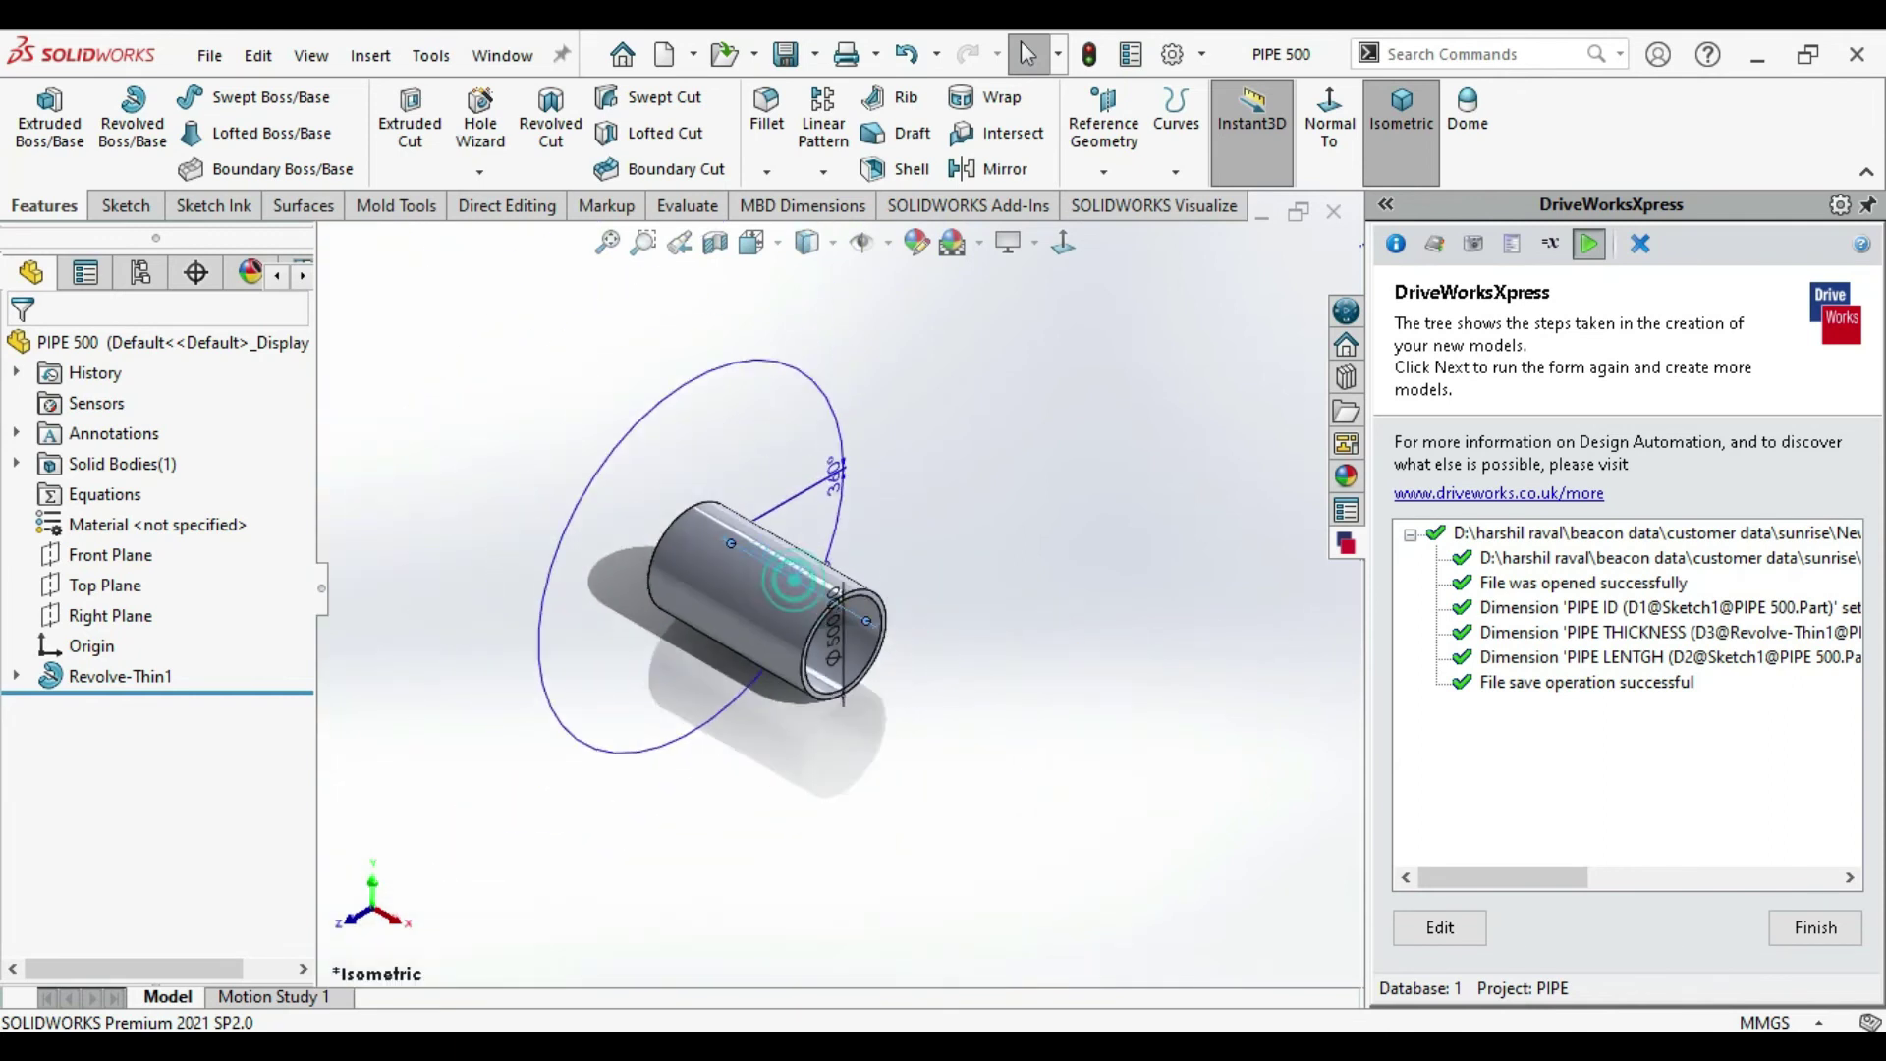
click(842, 596)
key(Escape)
click(858, 577)
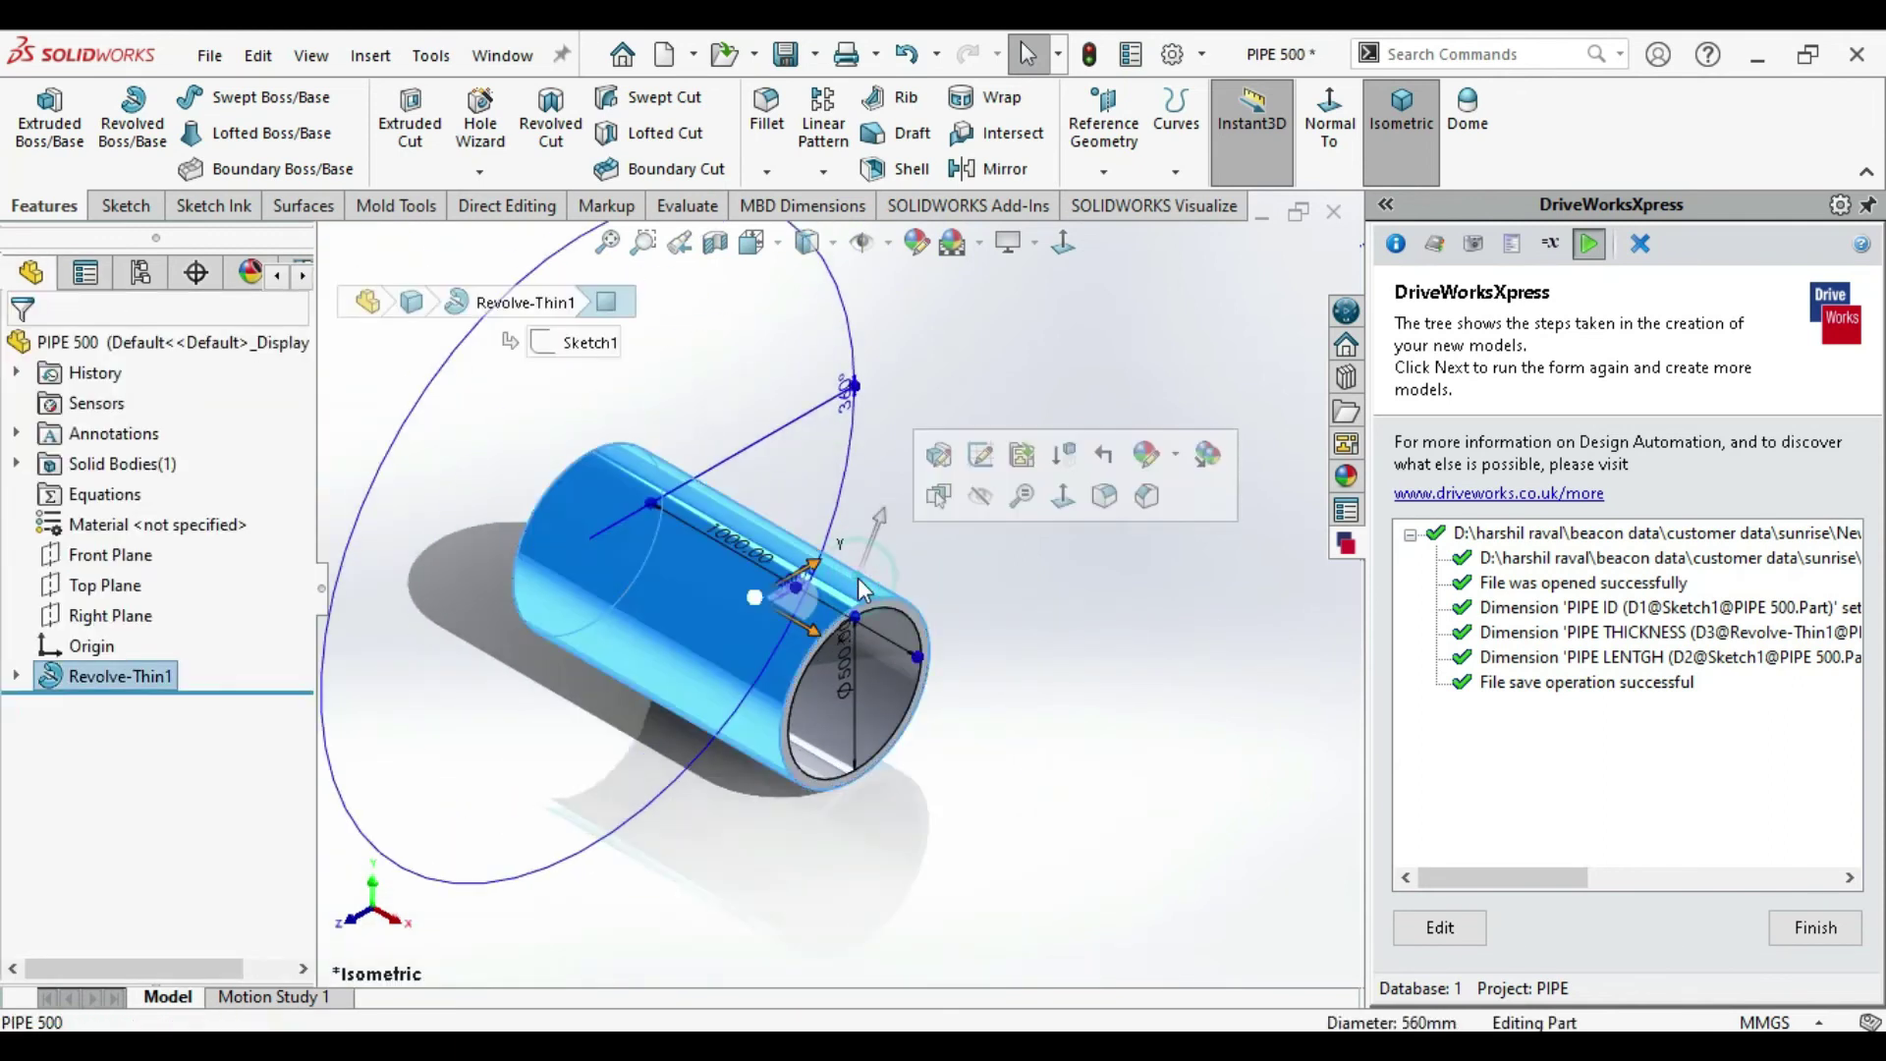
scroll(861, 589, down, 3)
middle_drag(857, 587, 994, 401)
click(993, 401)
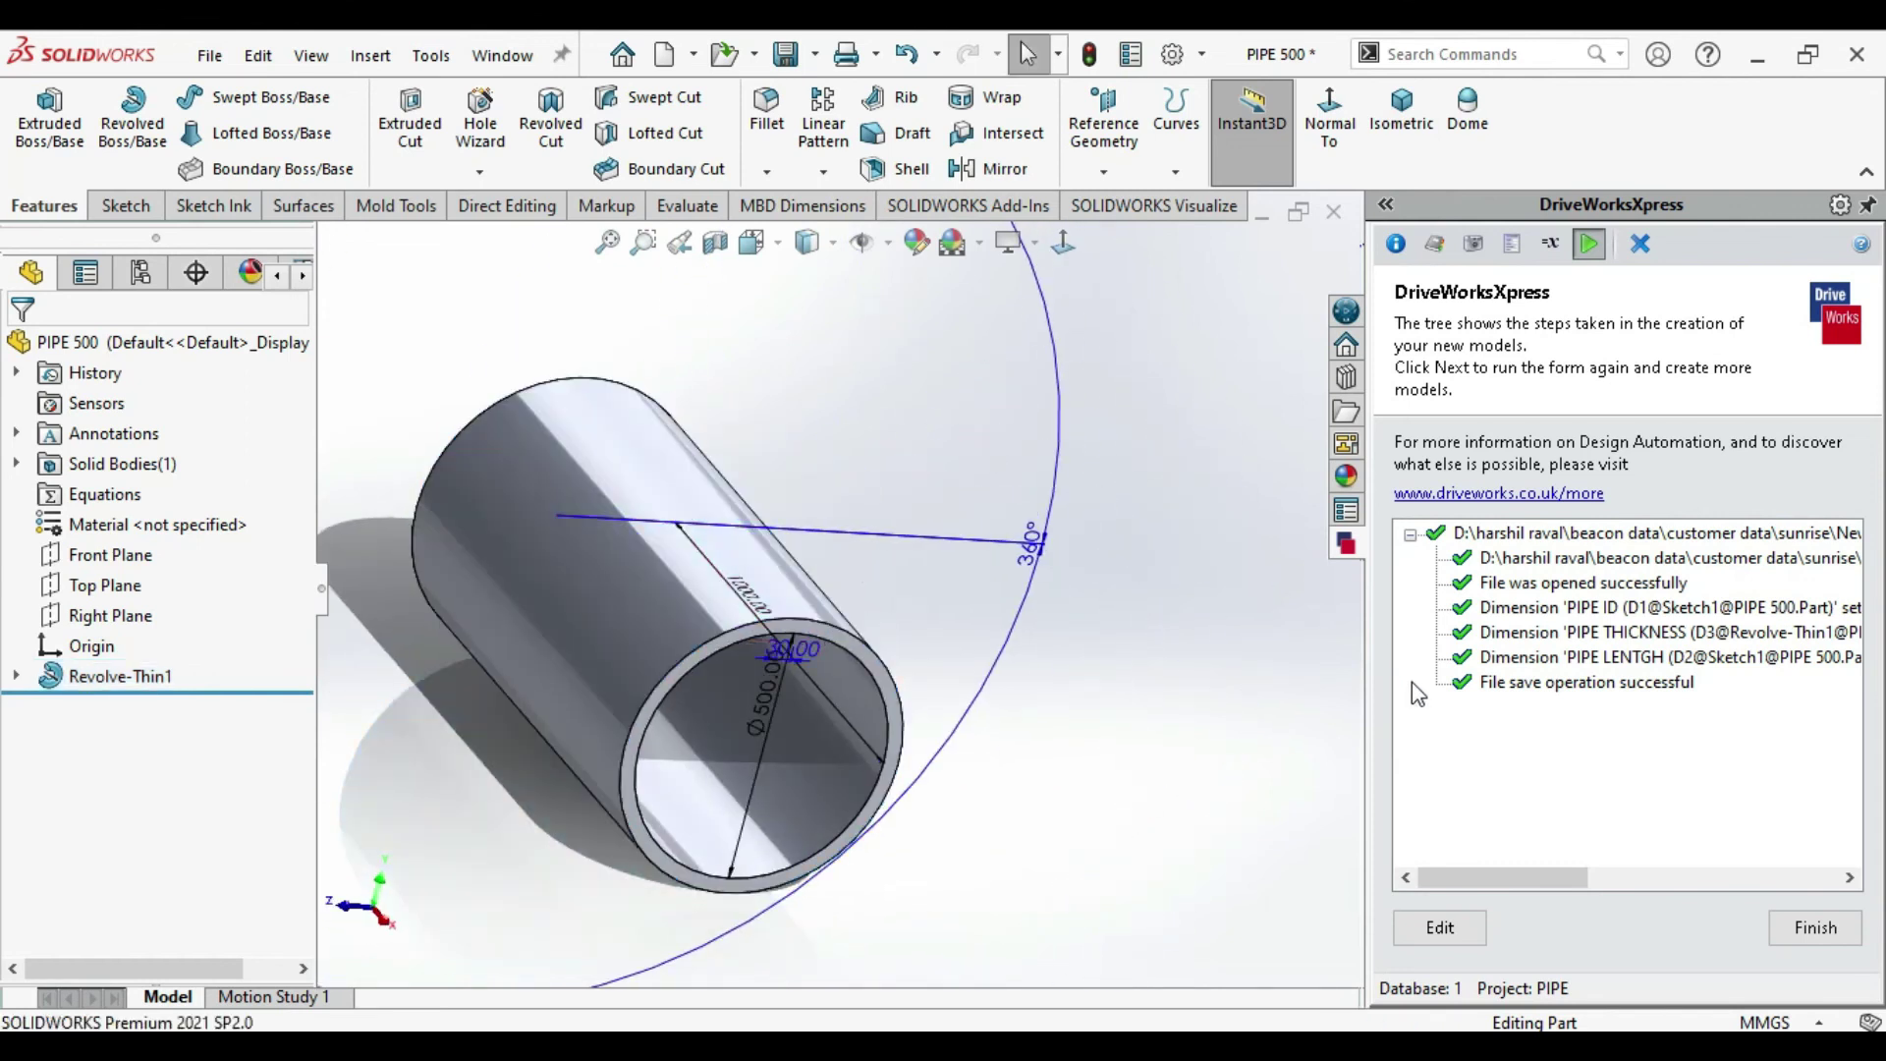
Run the PIPE form again with PIPE ID set to 1000 and PIPE LENTGH set to 500
click(1479, 939)
click(1477, 550)
scroll(1454, 781, down, 1)
click(1454, 789)
double_click(1513, 618)
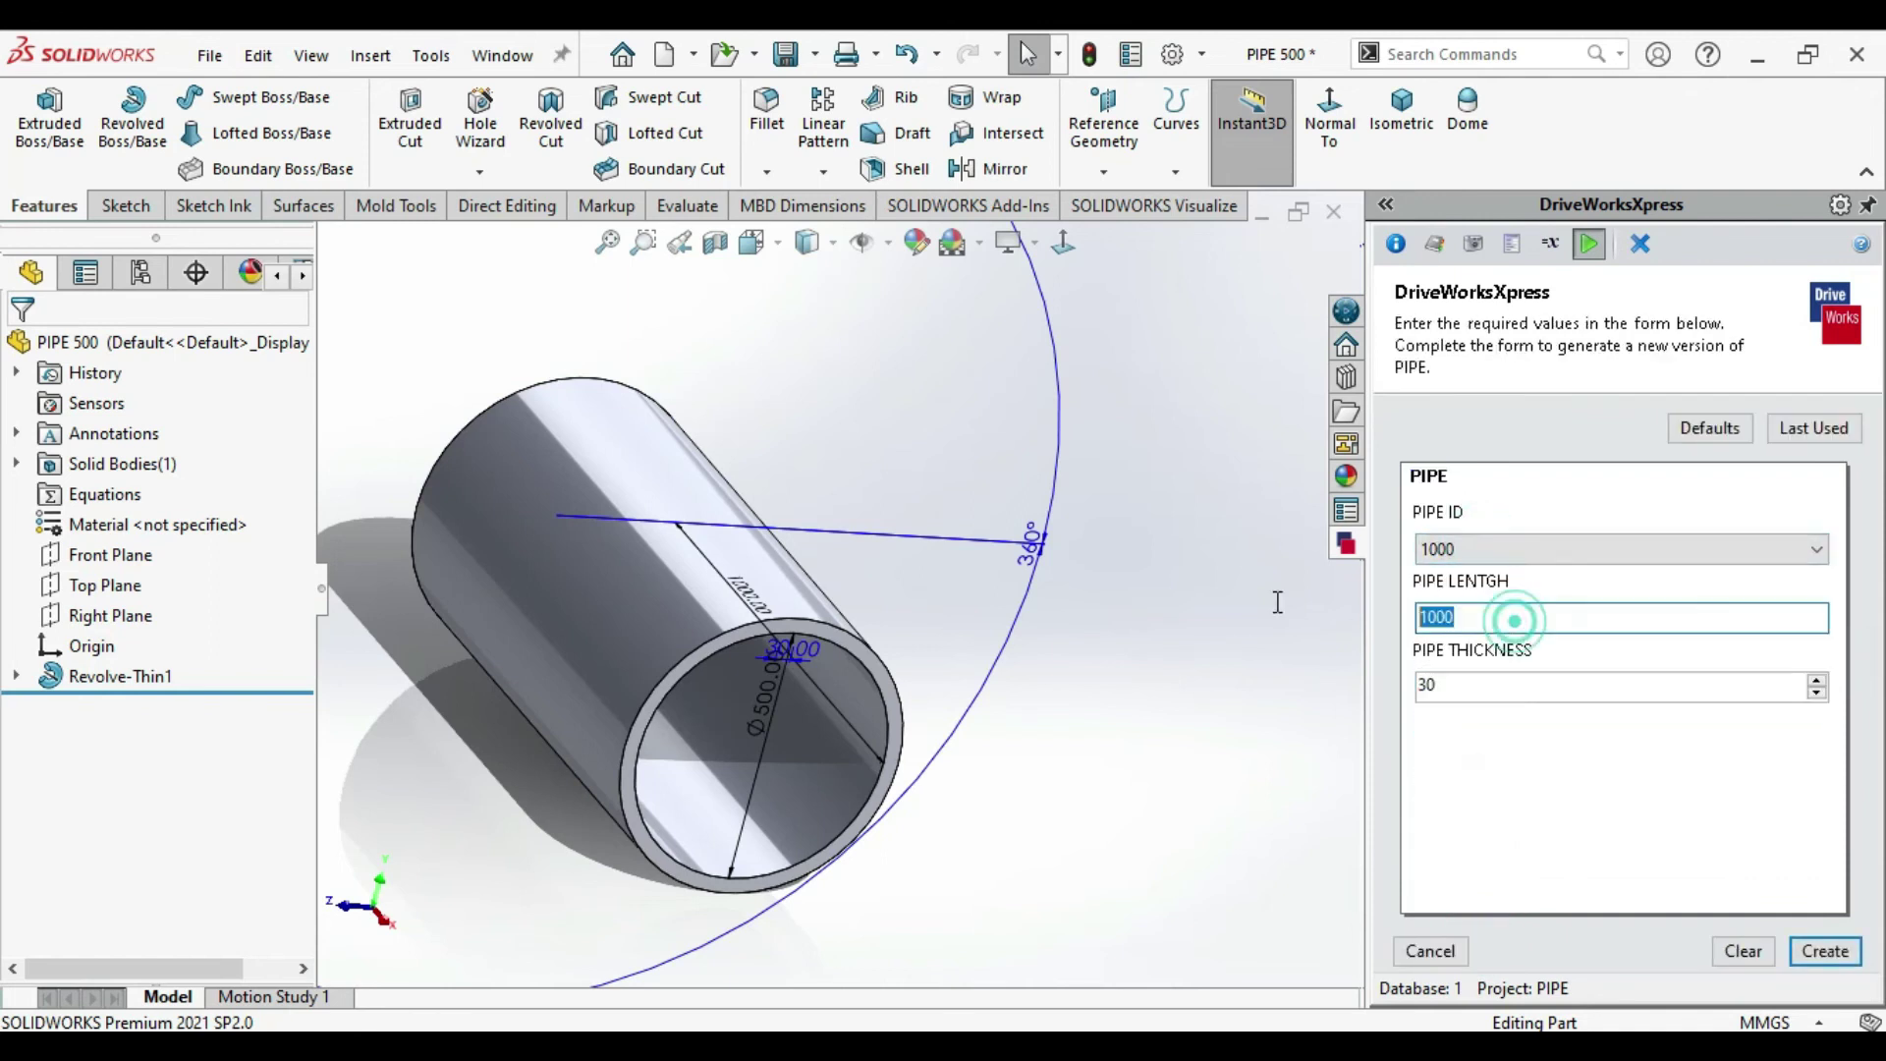
text(500)
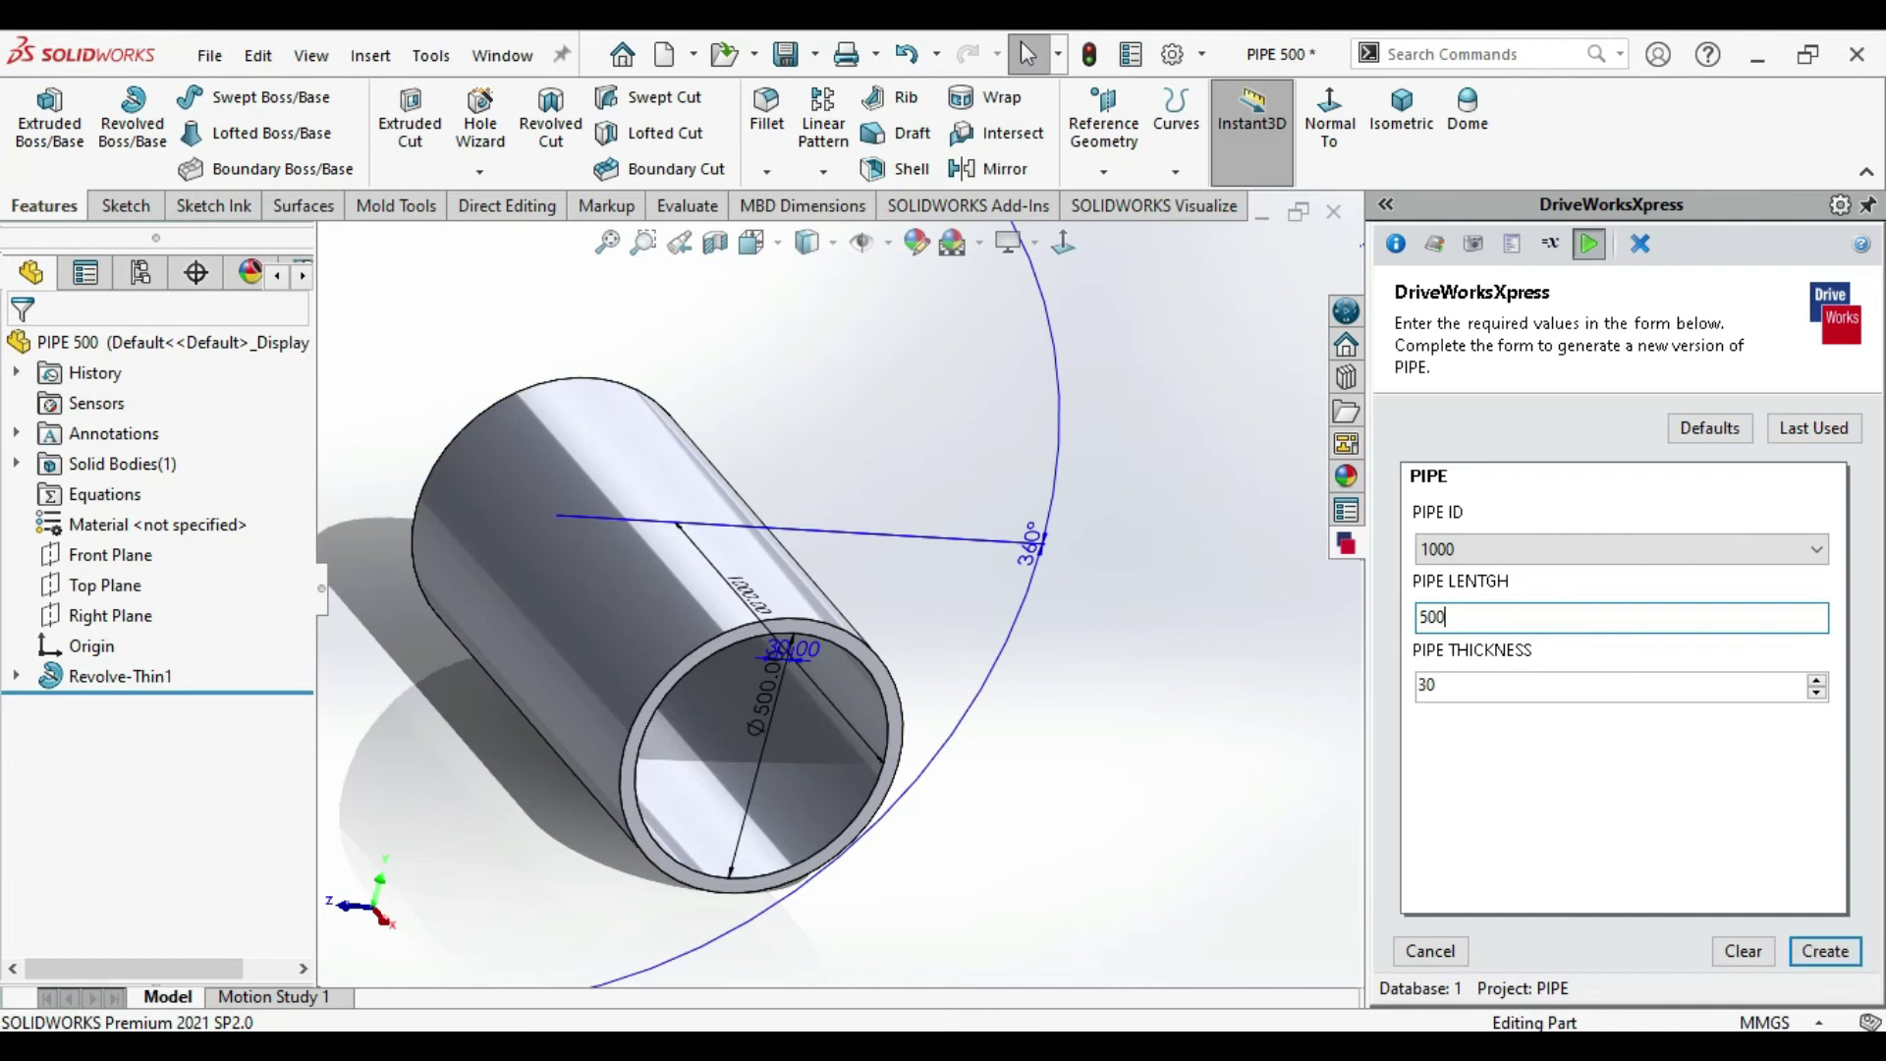
Raise PIPE THICKNESS by two increments to 50 and create the new pipe model
click(1817, 679)
click(1817, 679)
click(1826, 951)
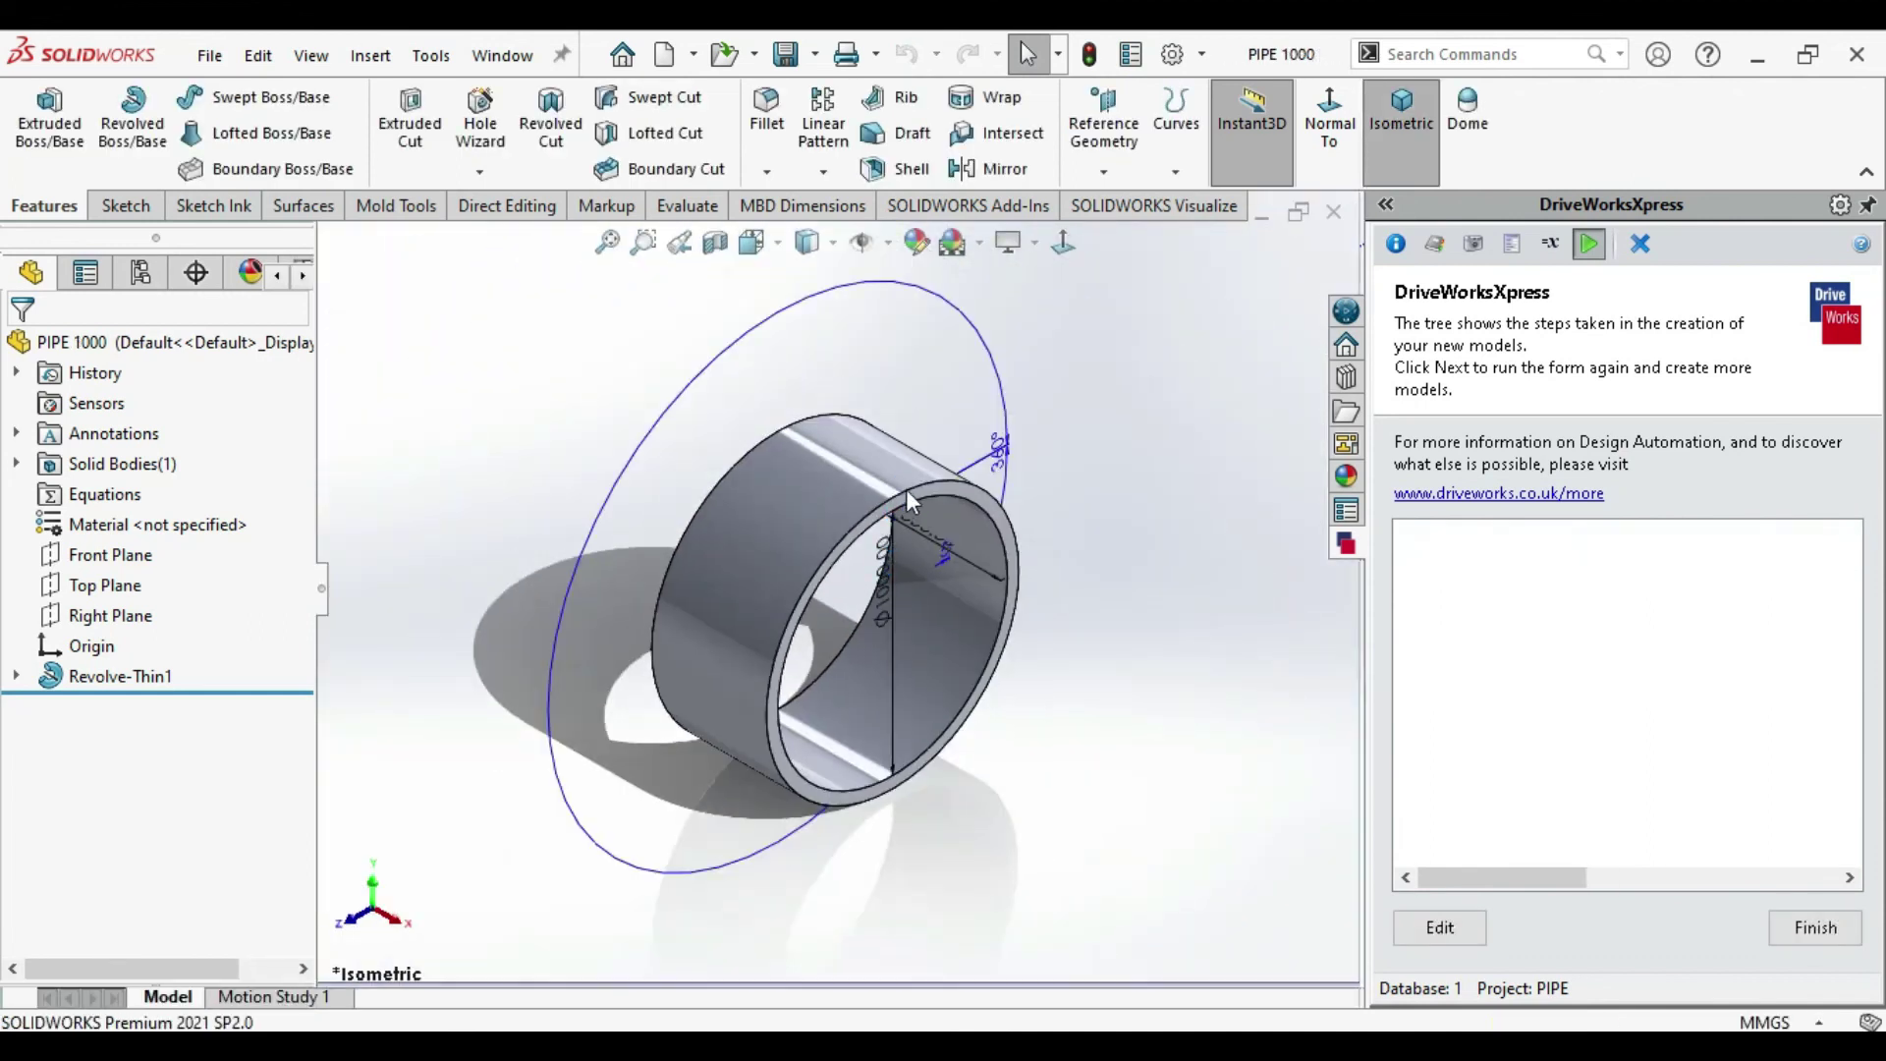
Measure the wall thickness of PIPE 1000 between its inner and outer cylindrical faces, then restore the isometric view
scroll(914, 509, up, 6)
scroll(1083, 564, down, 5)
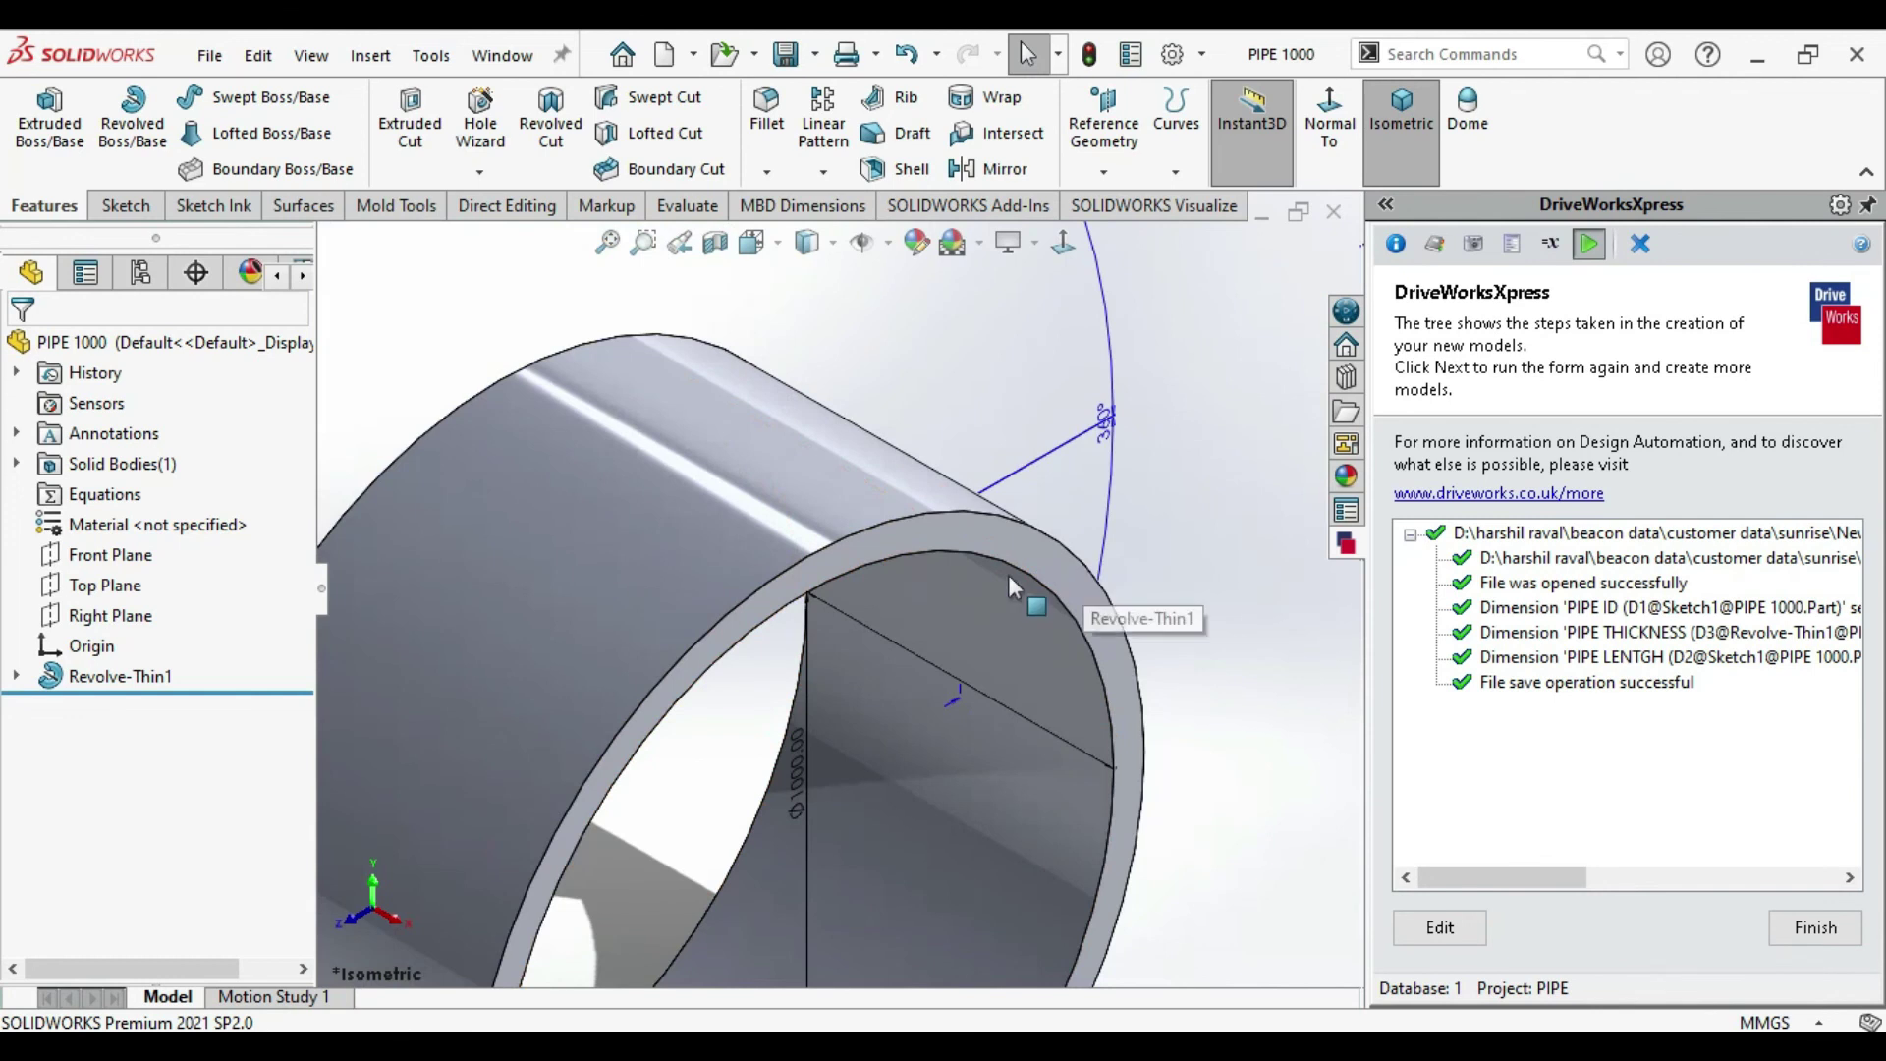
click(1012, 599)
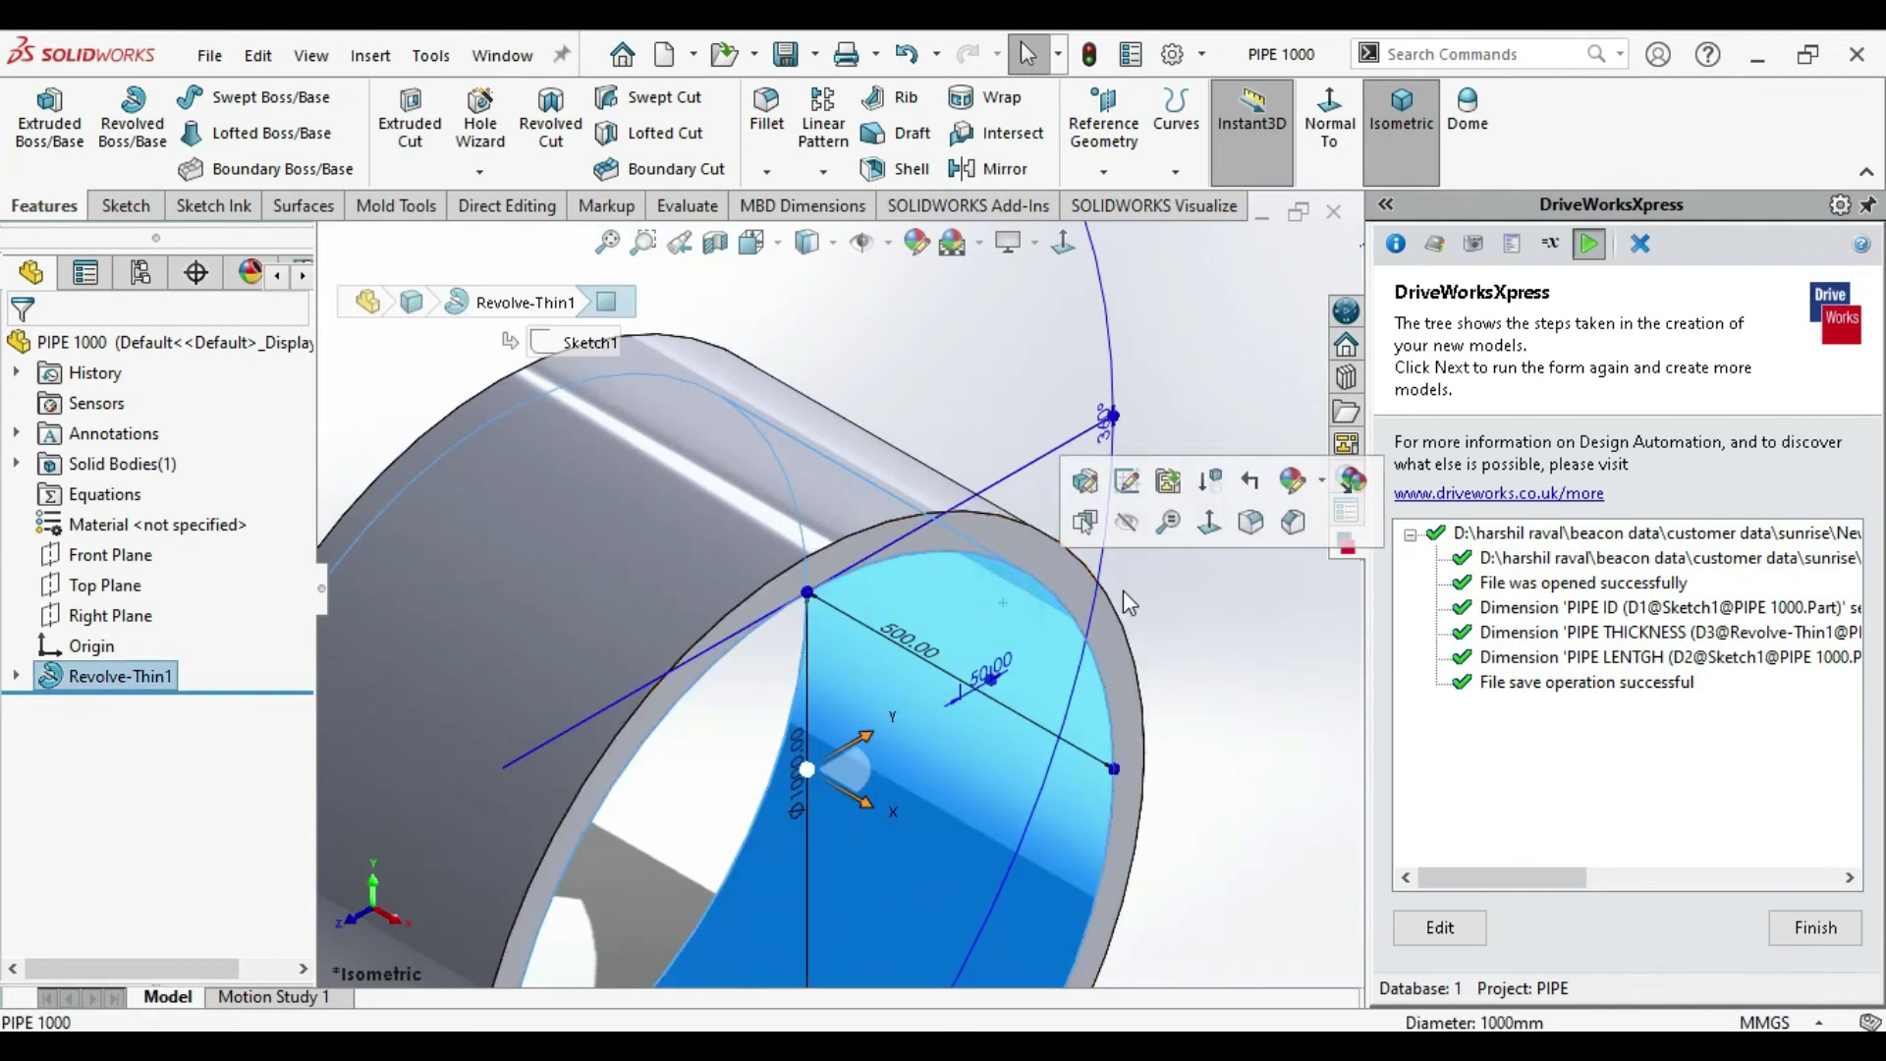
middle_drag(1124, 598, 998, 640)
ctrl+click(973, 490)
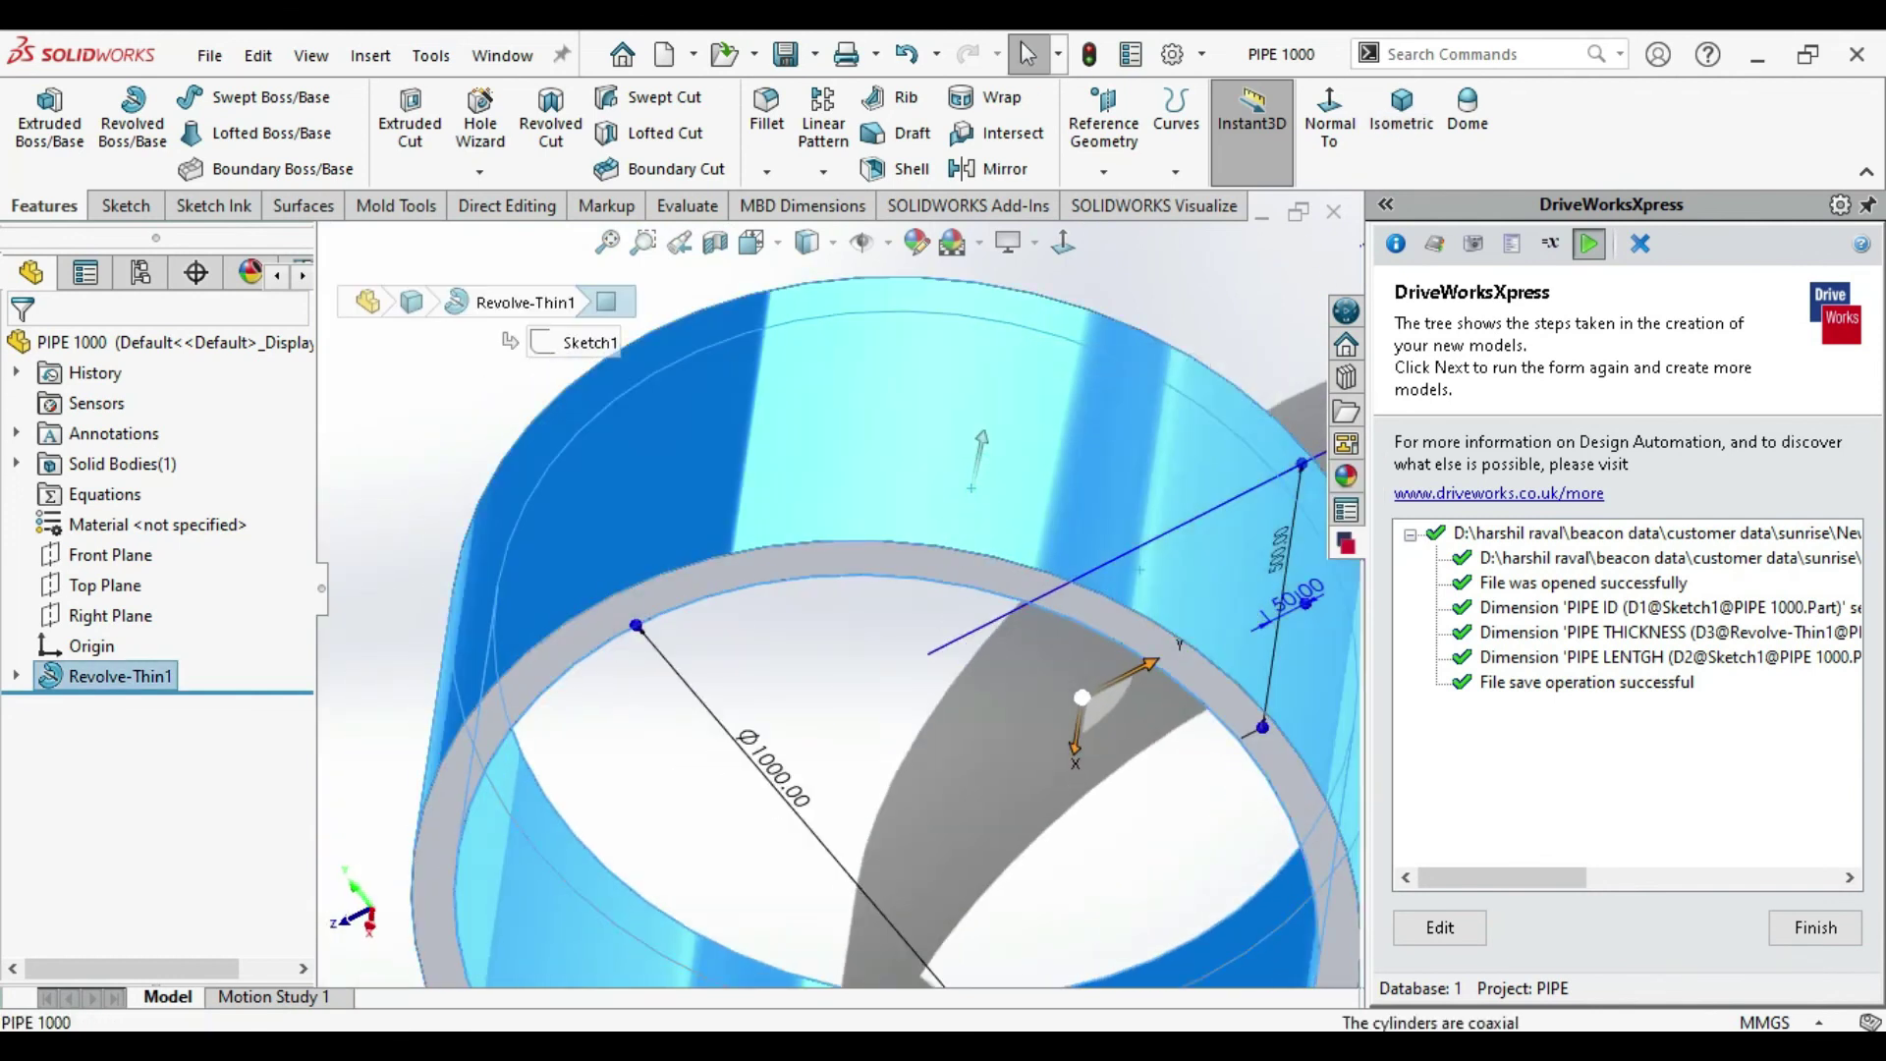
key(m)
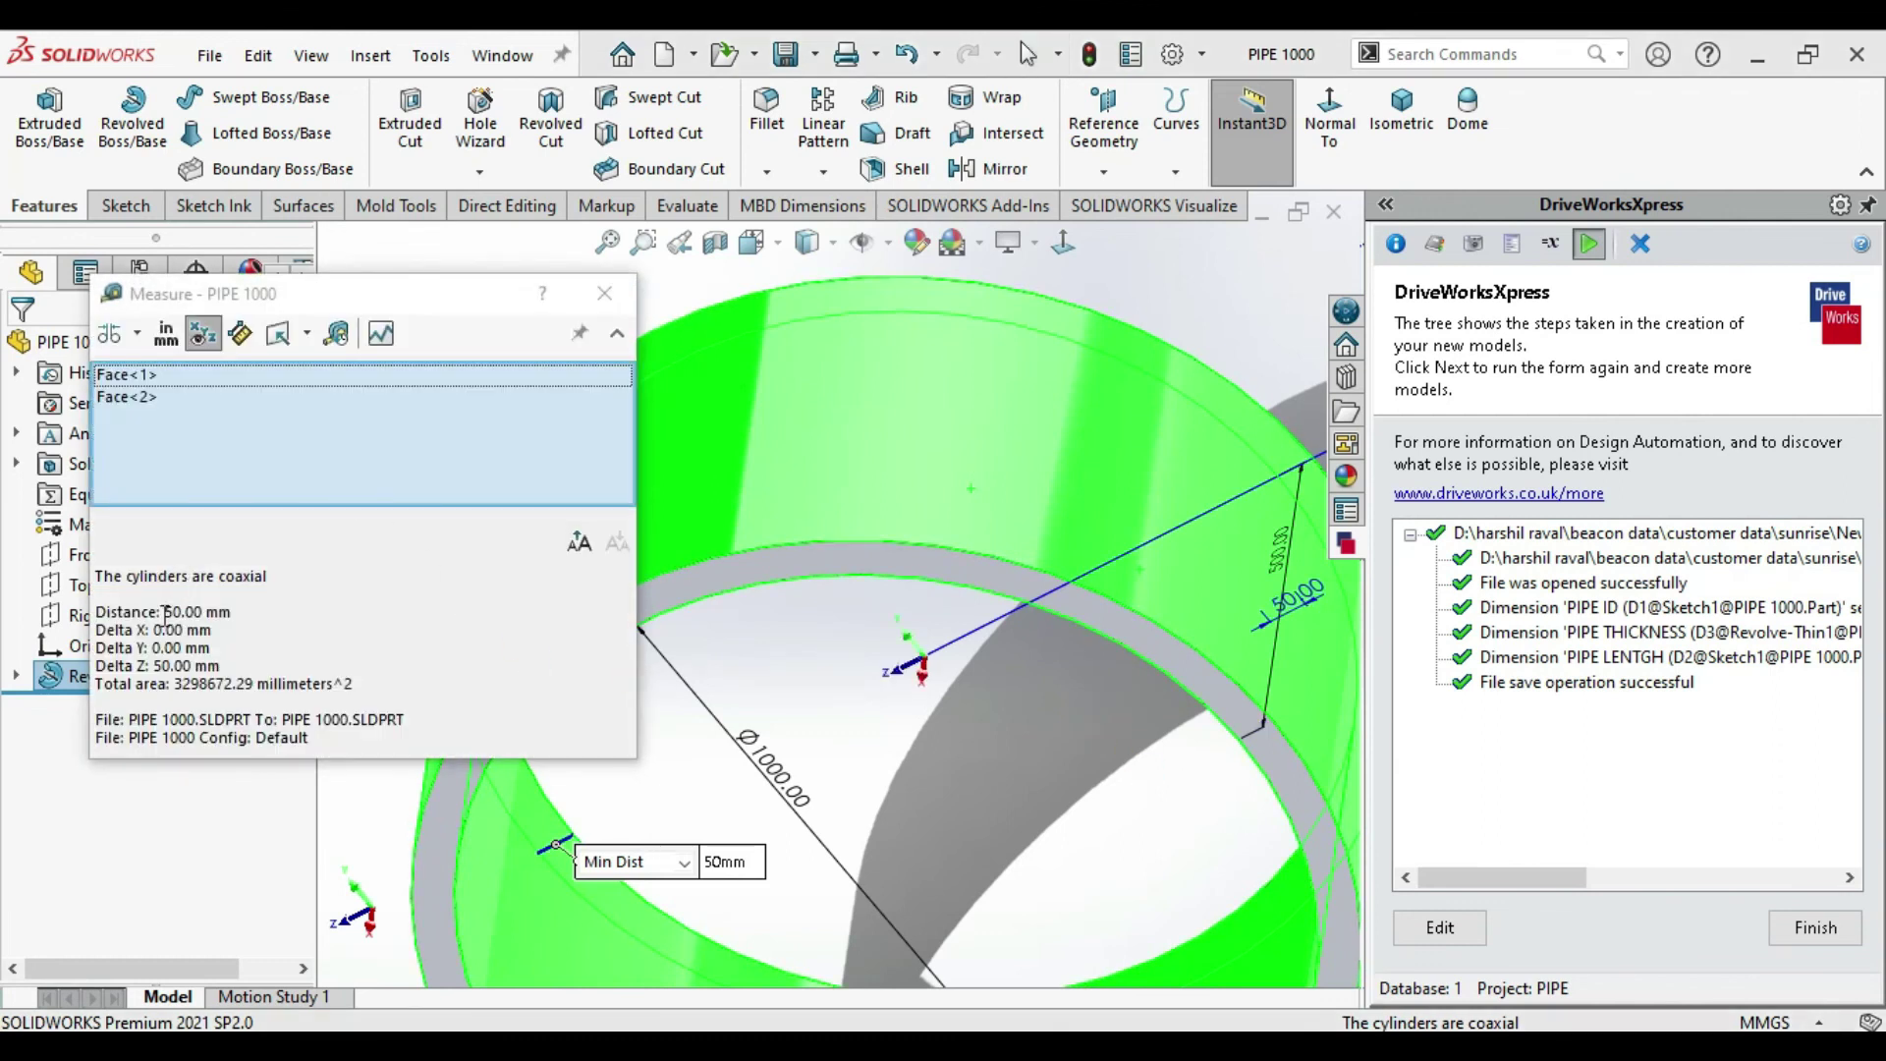
drag(168, 611, 269, 608)
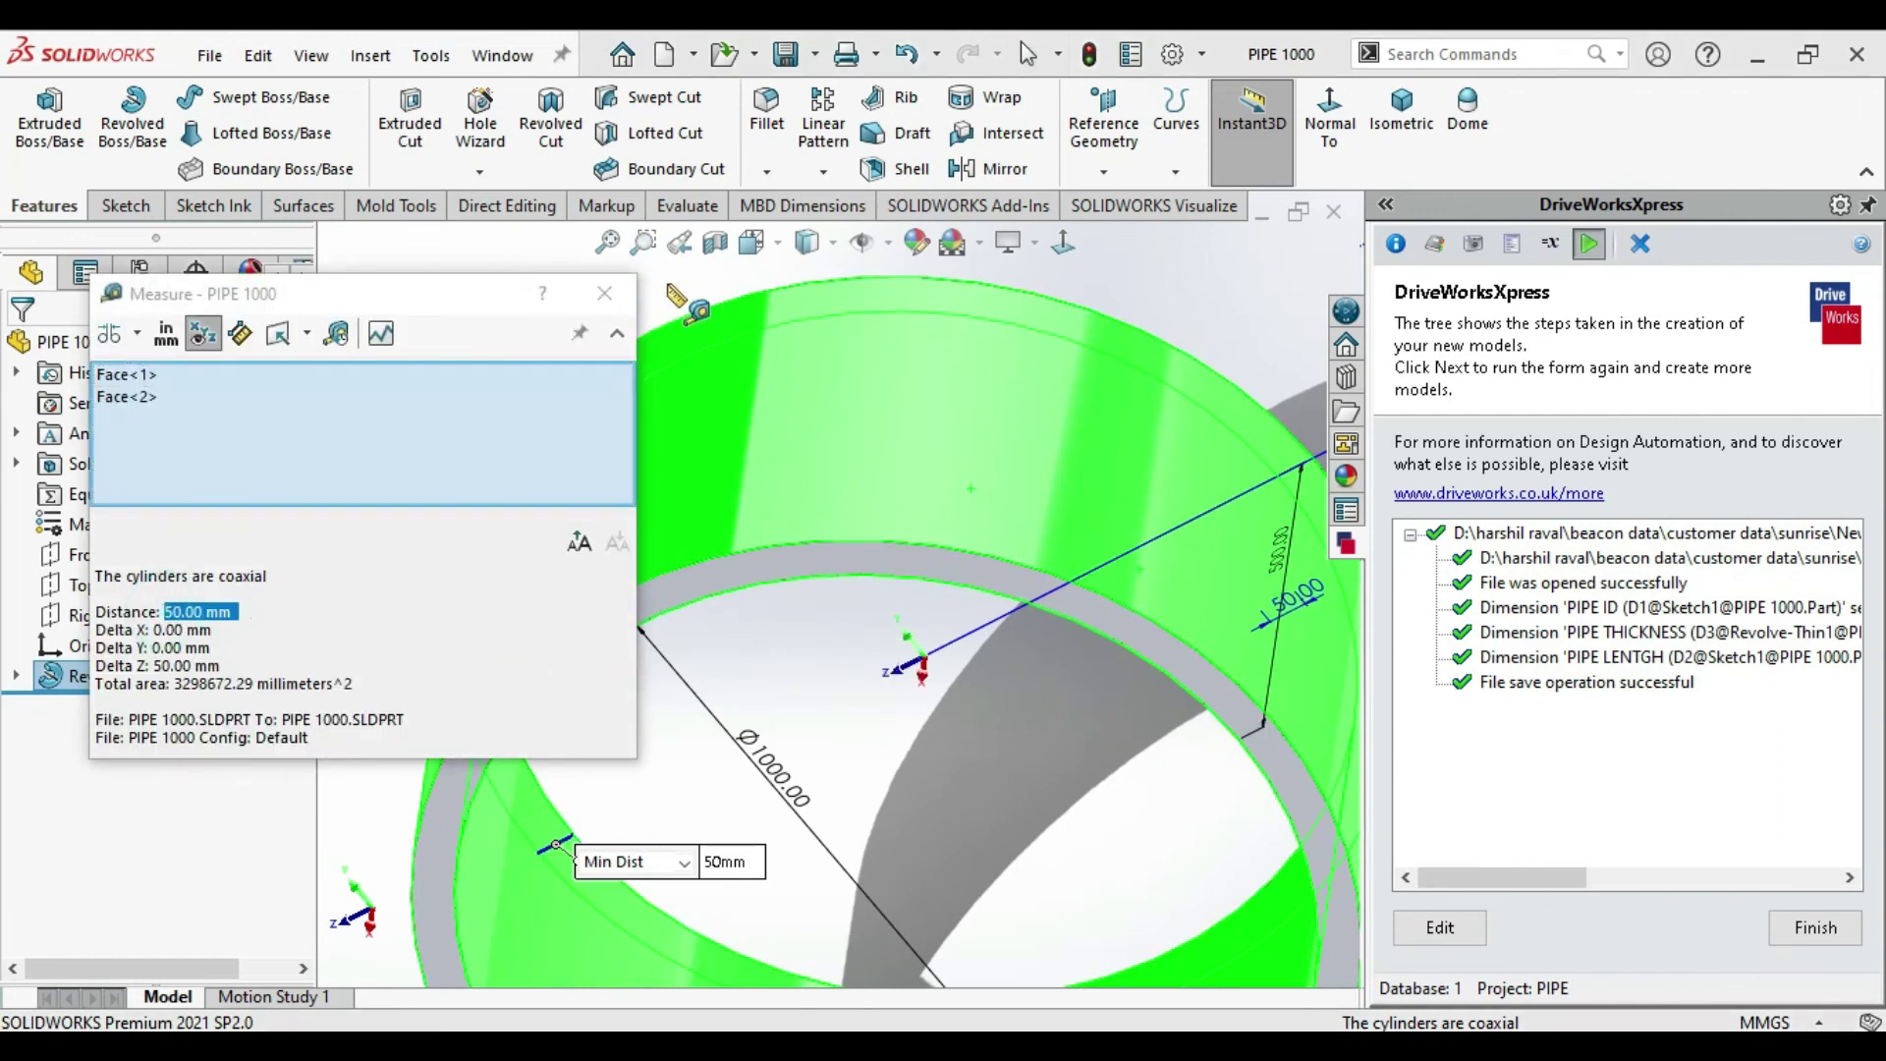
click(604, 292)
key(f)
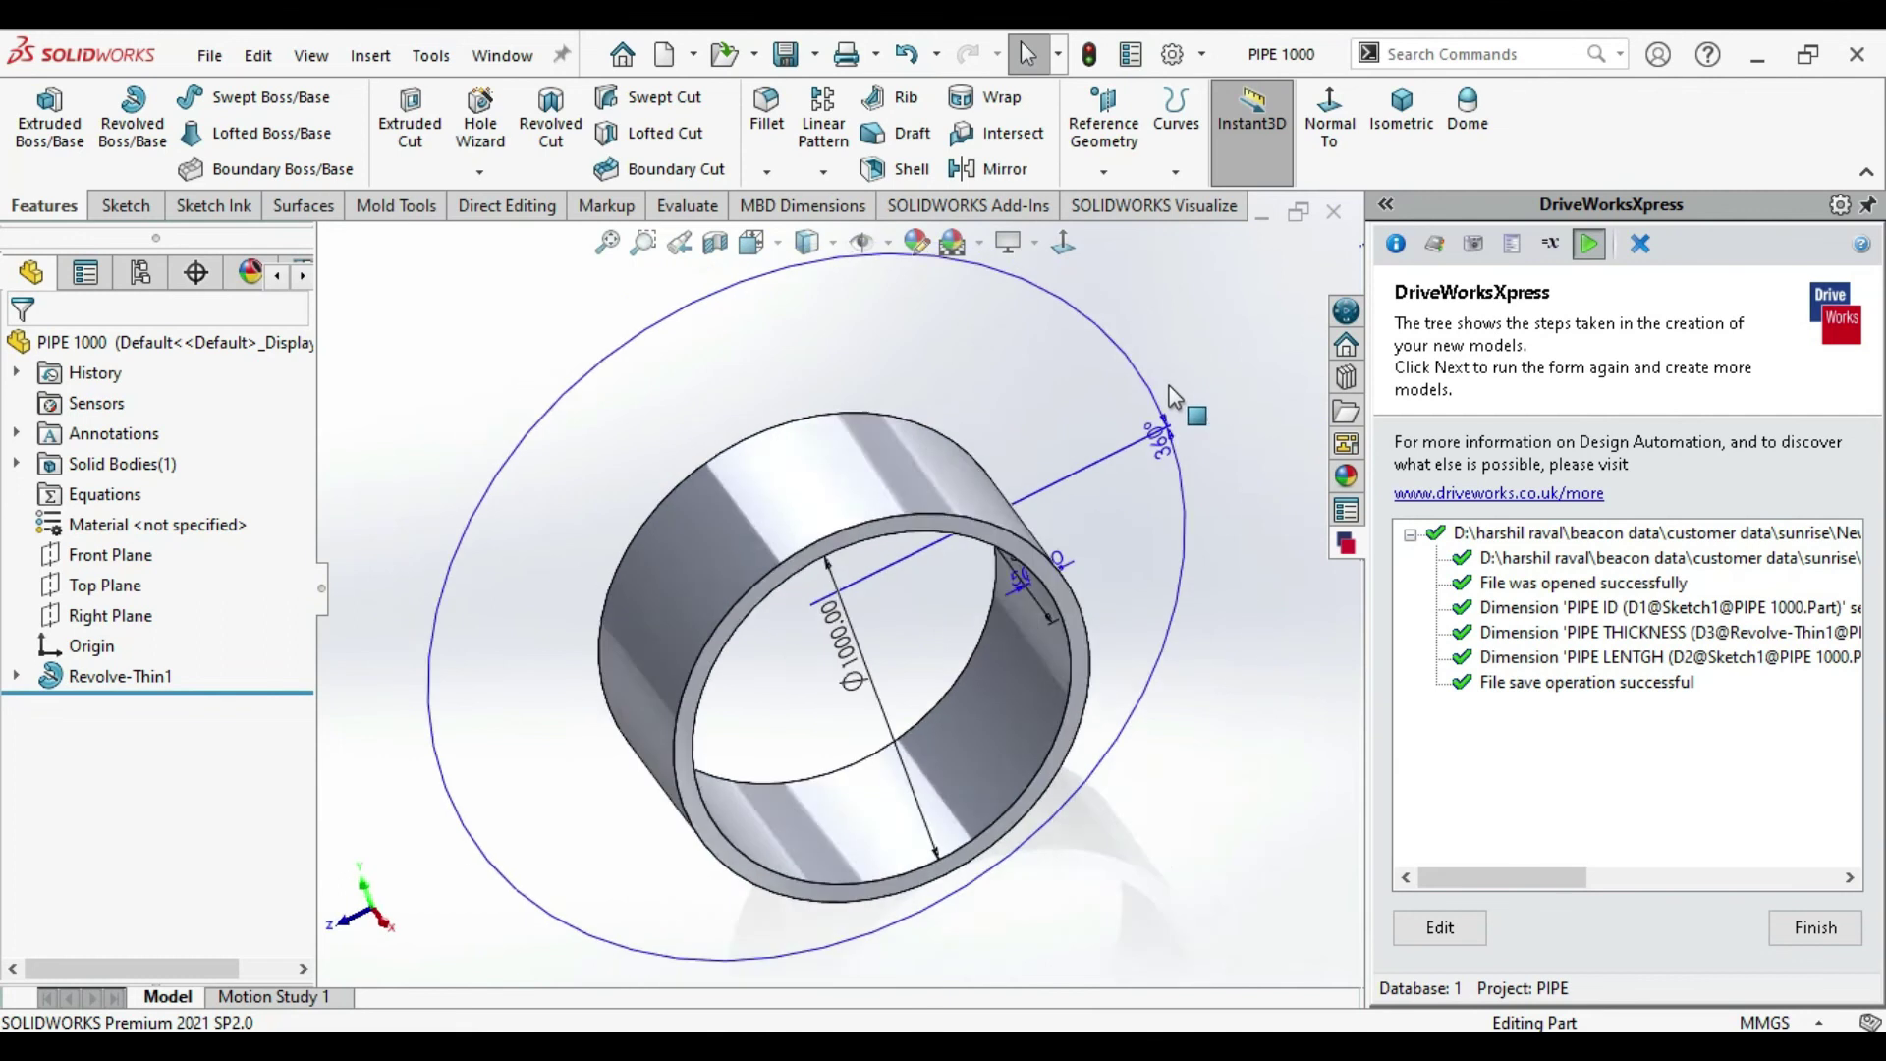
key(ctrl+7)
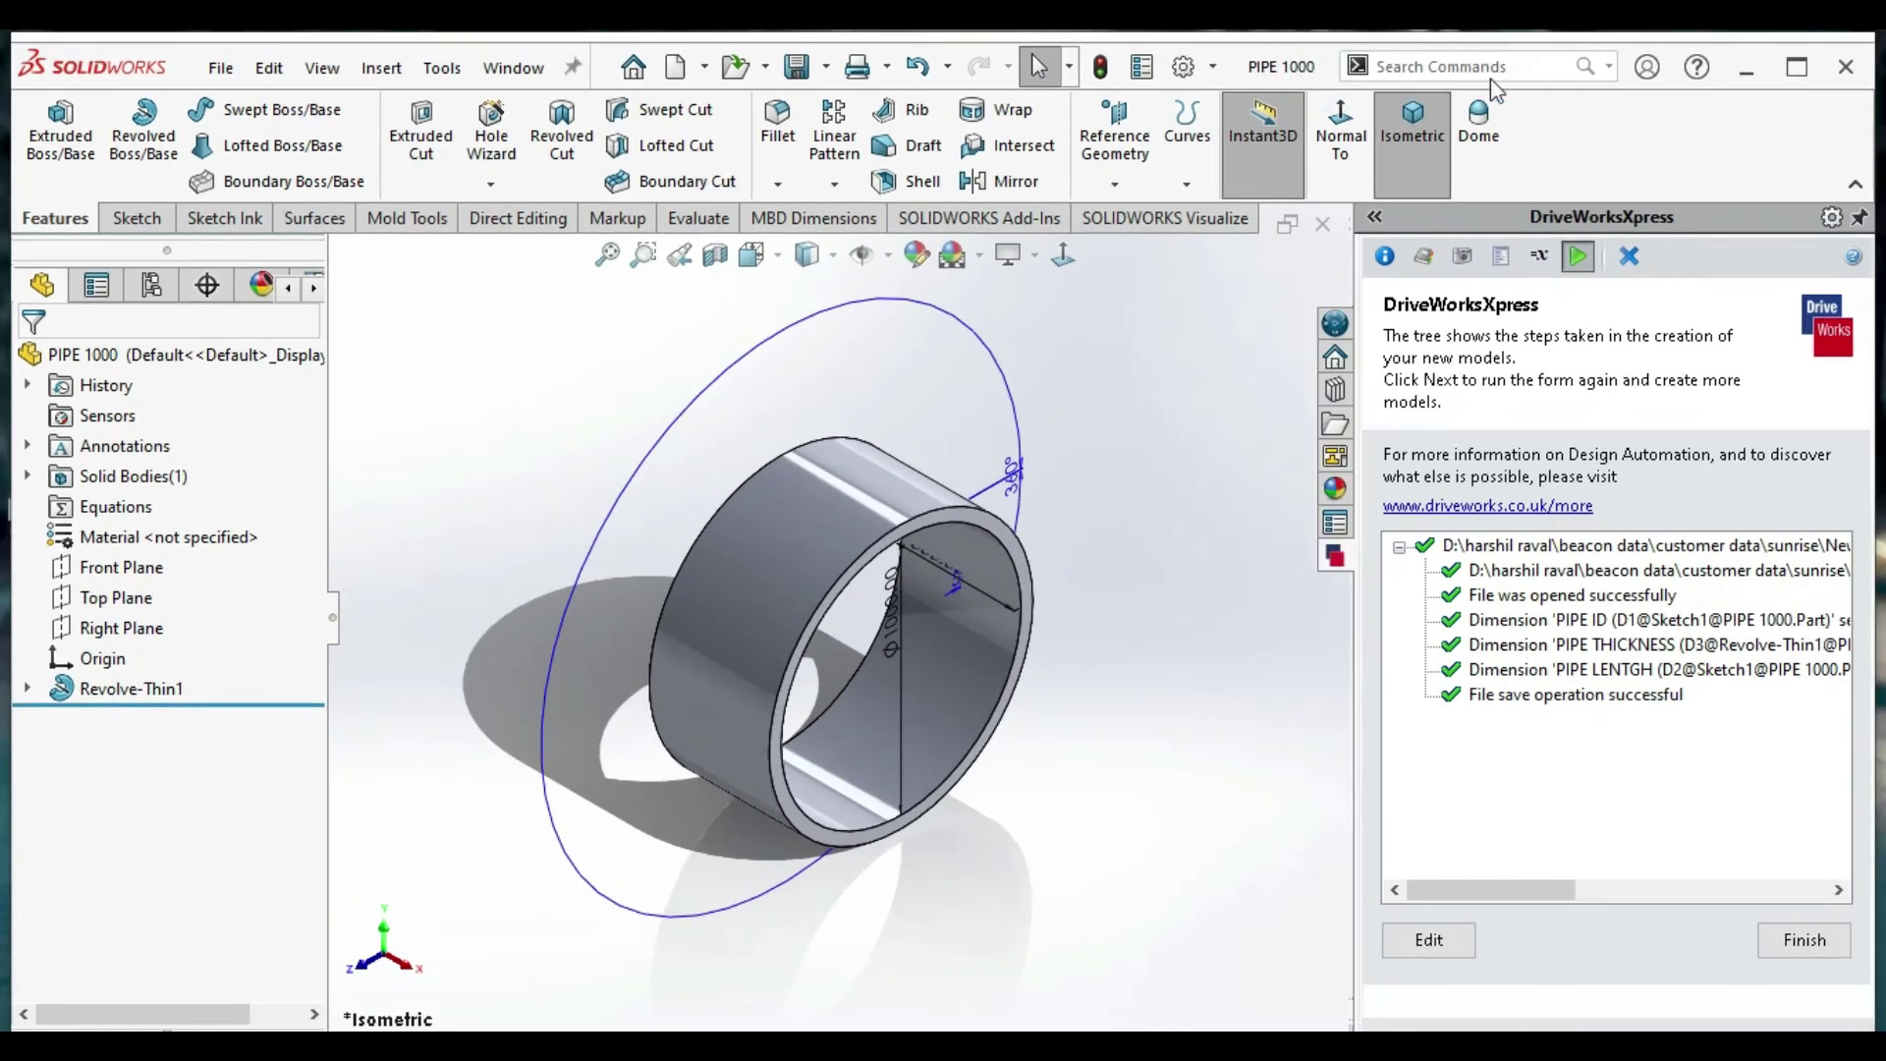
click(1808, 54)
click(1721, 64)
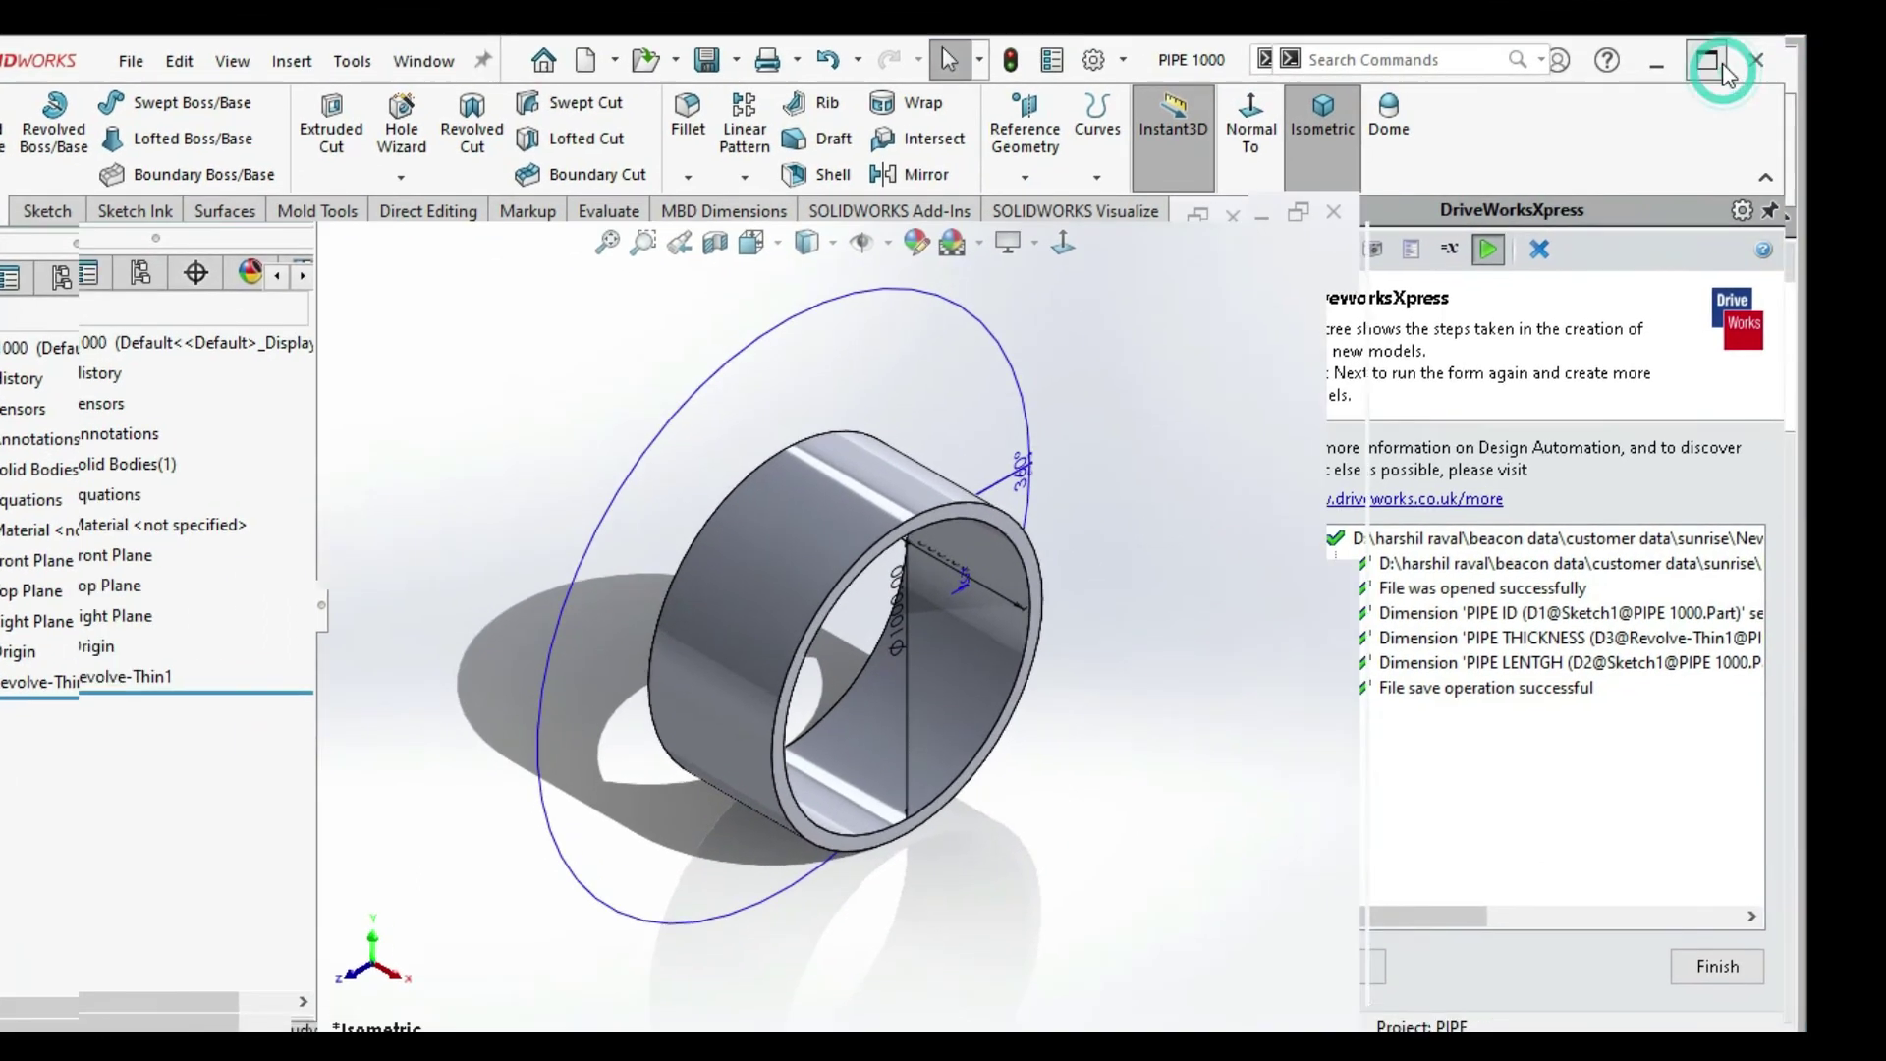
click(1287, 493)
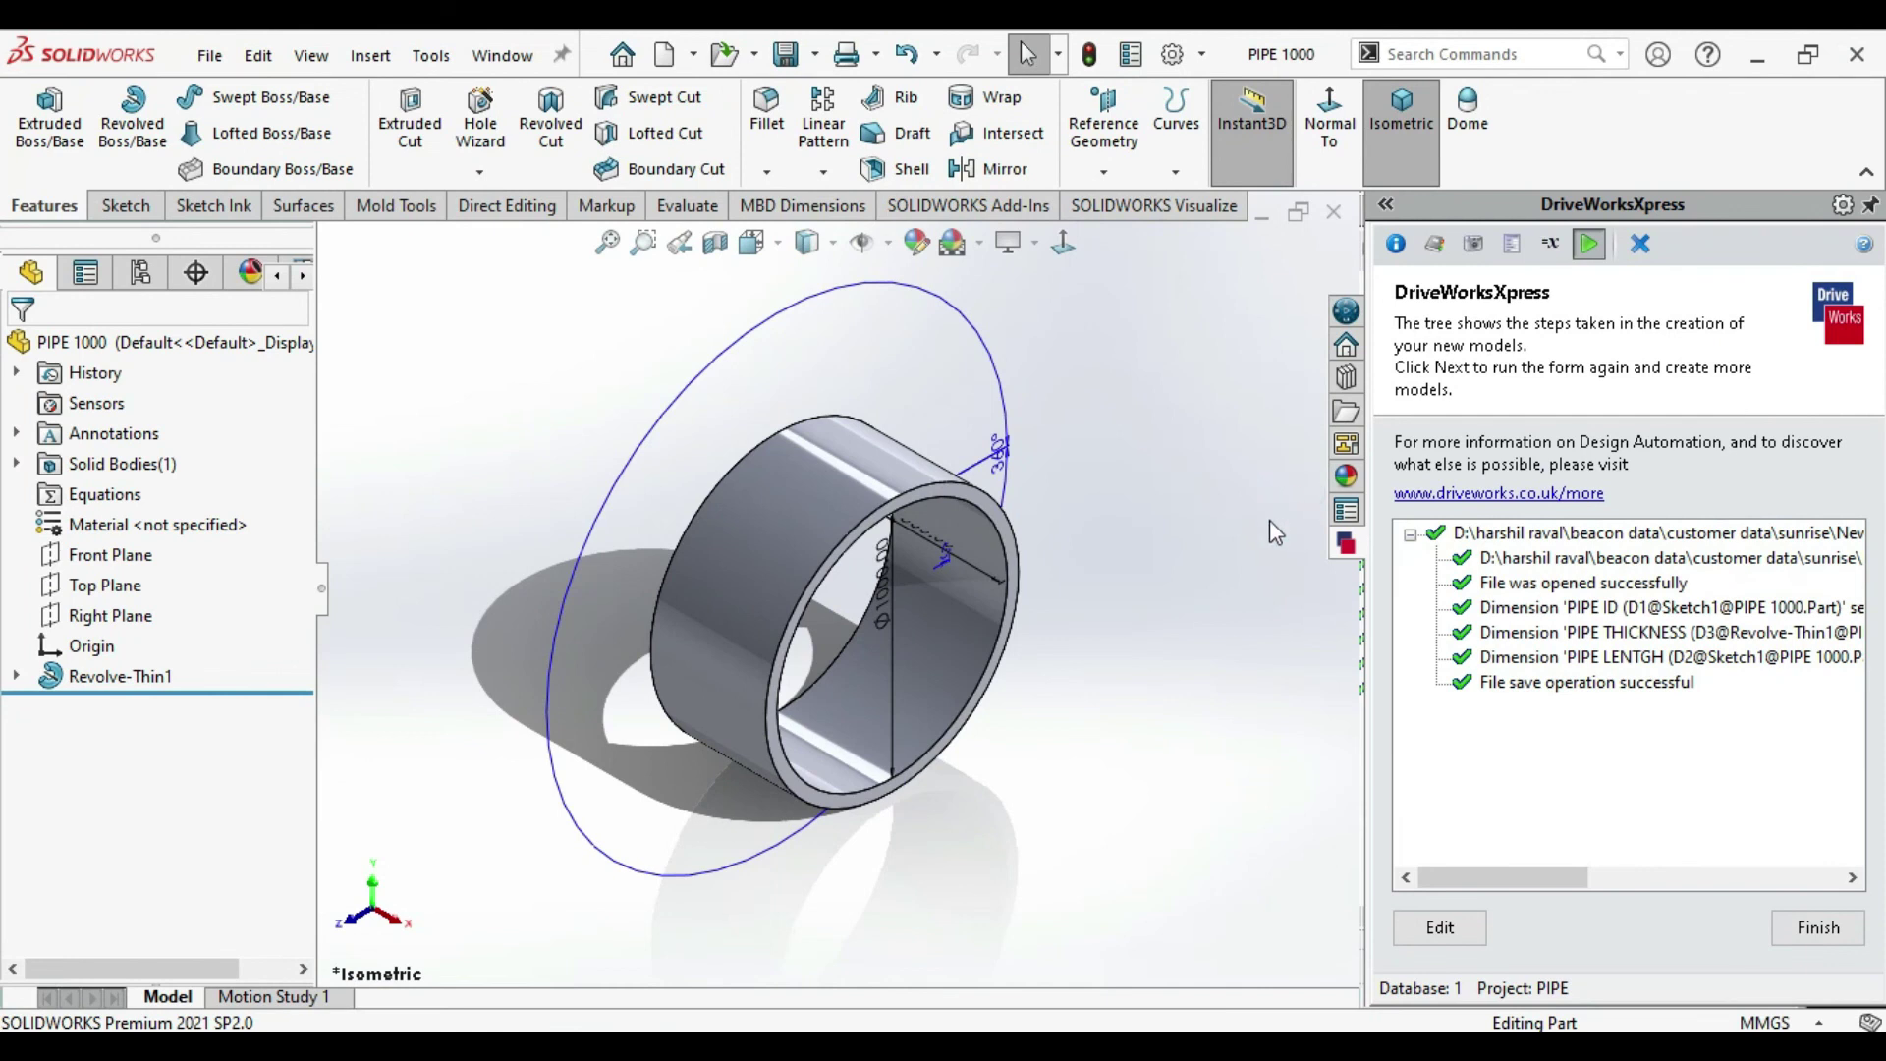
click(1576, 1043)
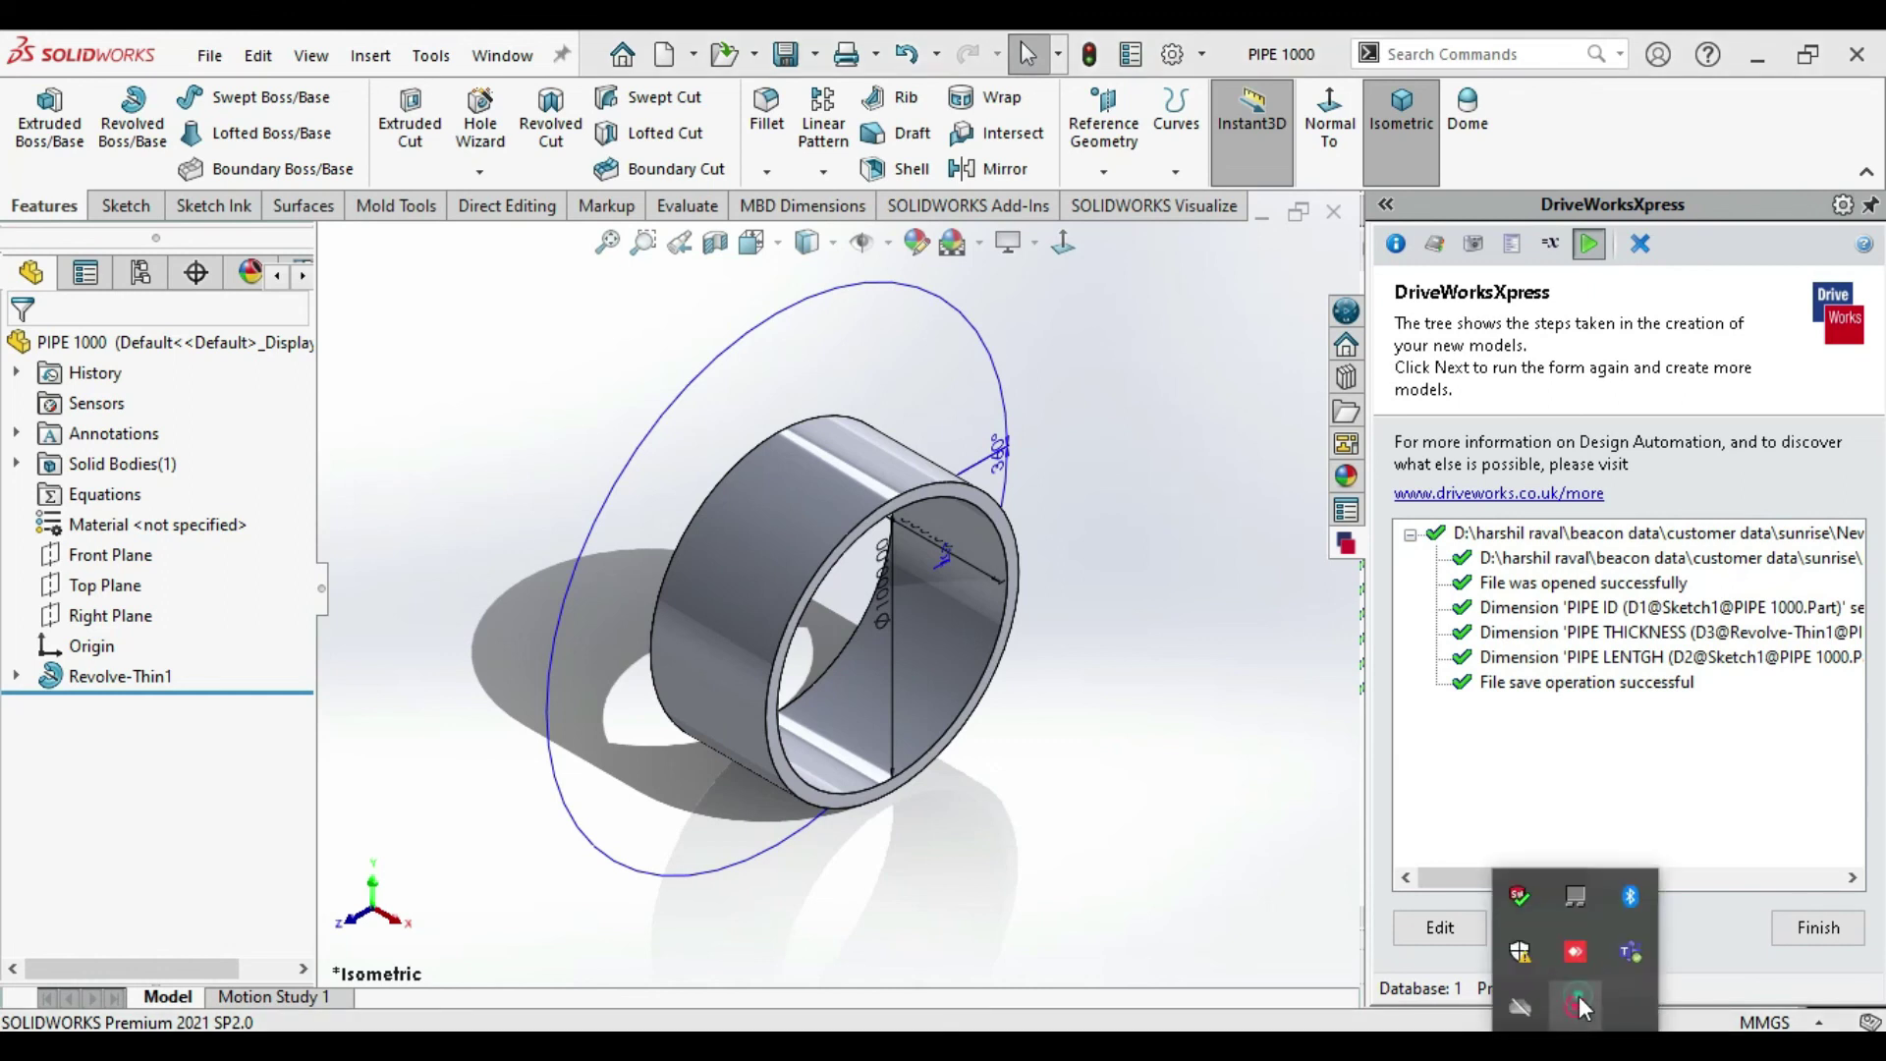
click(1621, 1020)
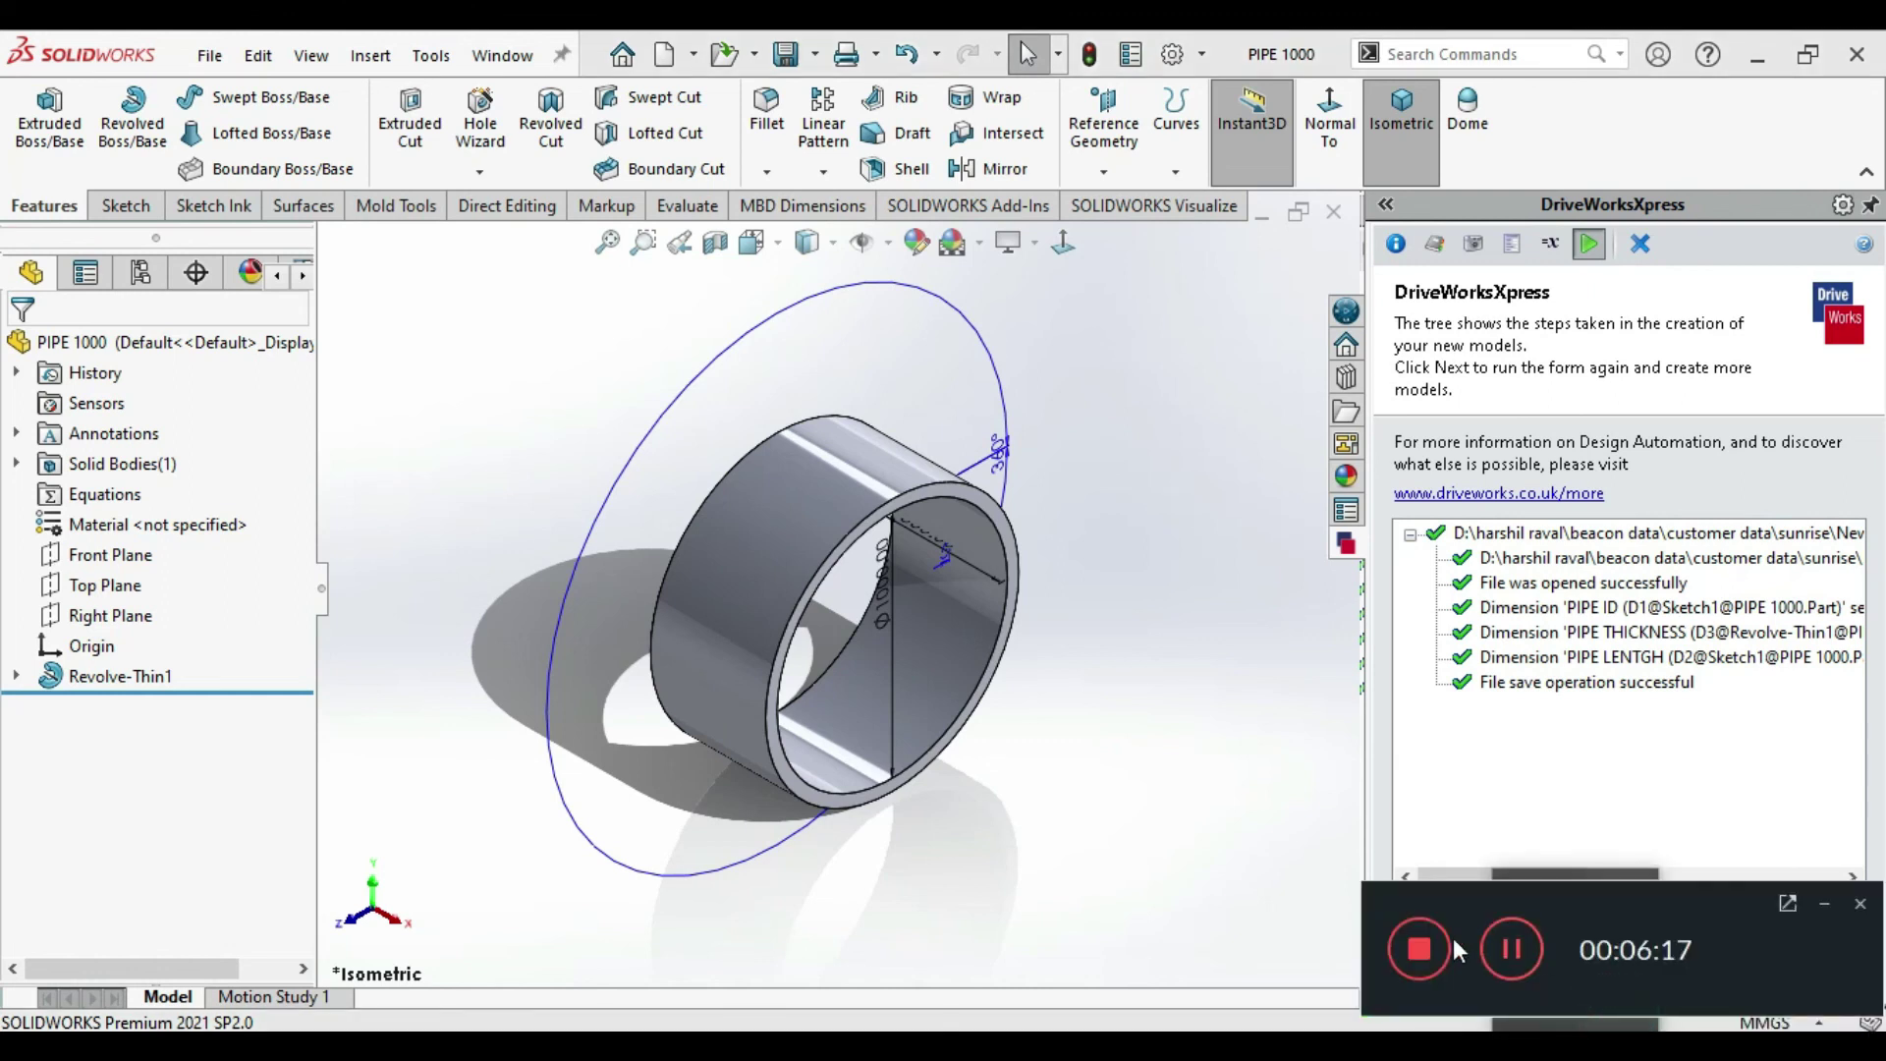